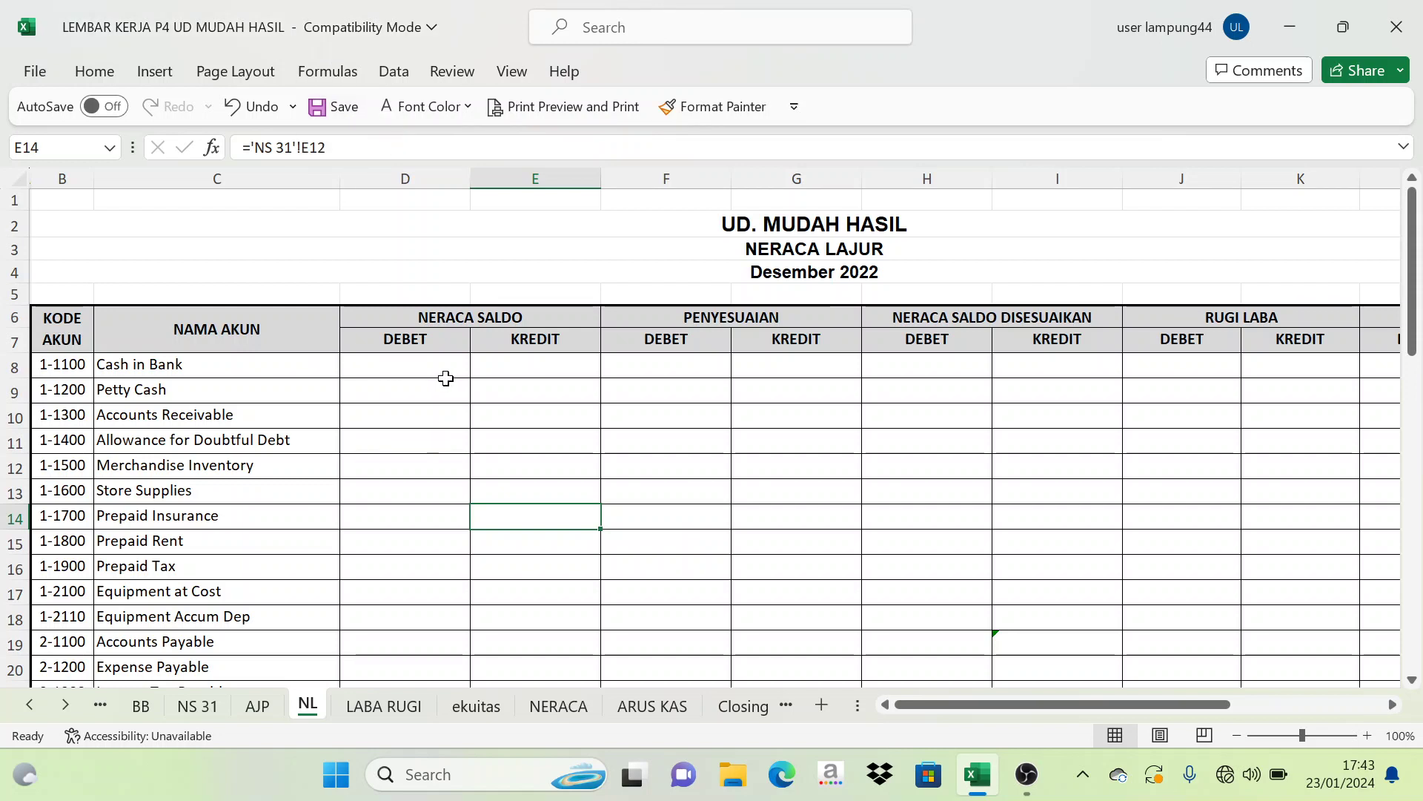
# Review the adjusting journal on the AJP sheet and return to the NERACA LAJUR worksheet on the NL sheet.
pyautogui.scroll(-1, 770, 257)
pyautogui.scroll(1, 770, 257)
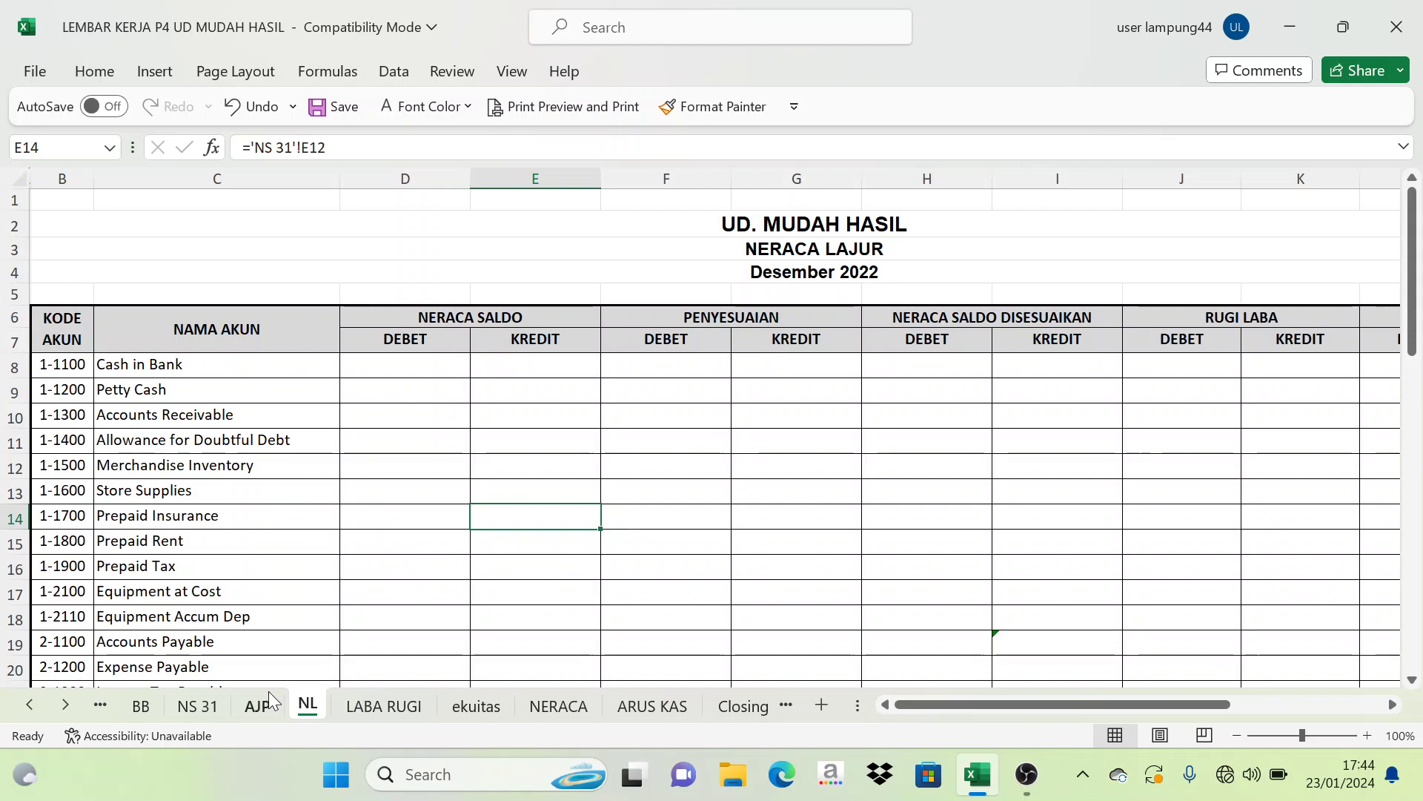
pyautogui.click(256, 707)
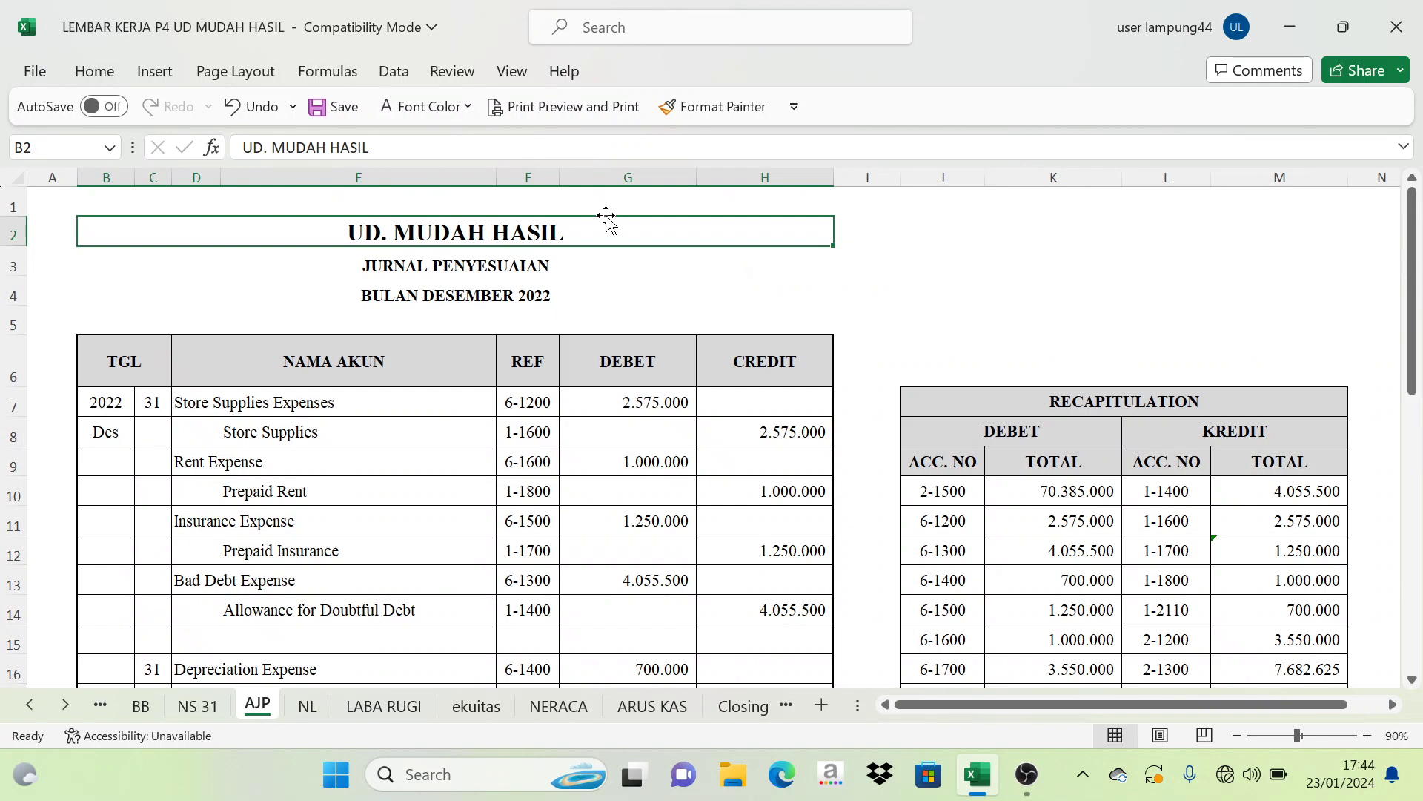
pyautogui.click(549, 279)
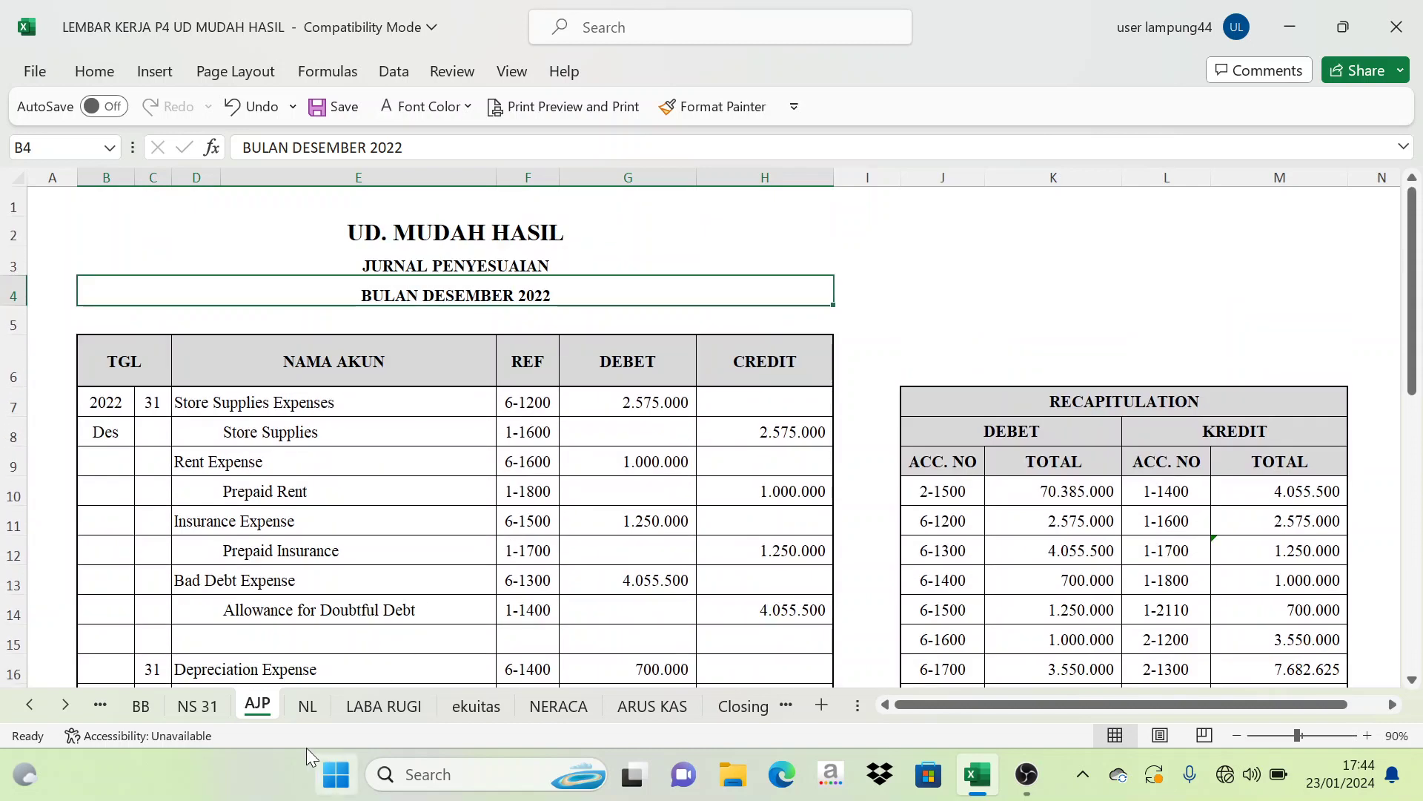
pyautogui.click(306, 706)
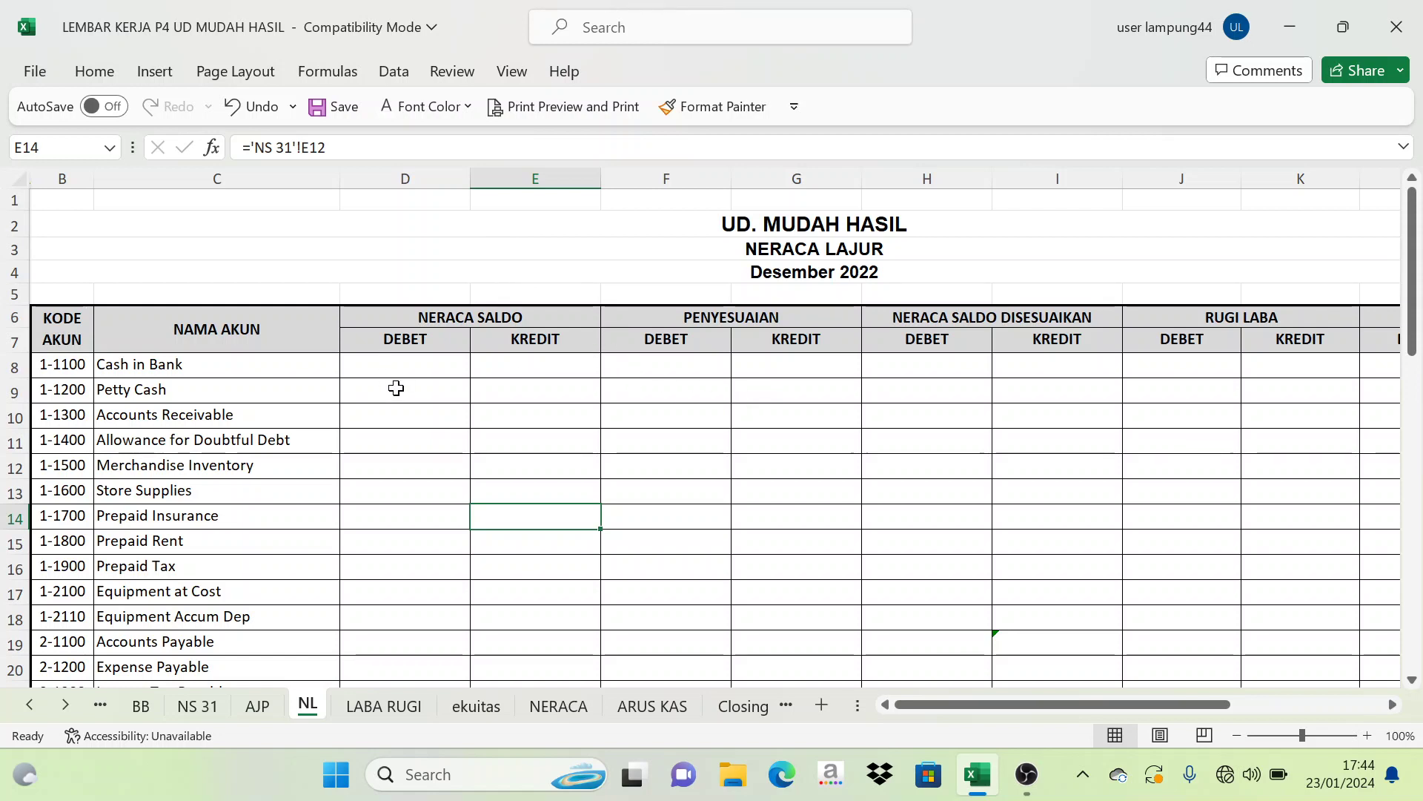
pyautogui.scroll(-2, 653, 372)
pyautogui.scroll(2, 654, 373)
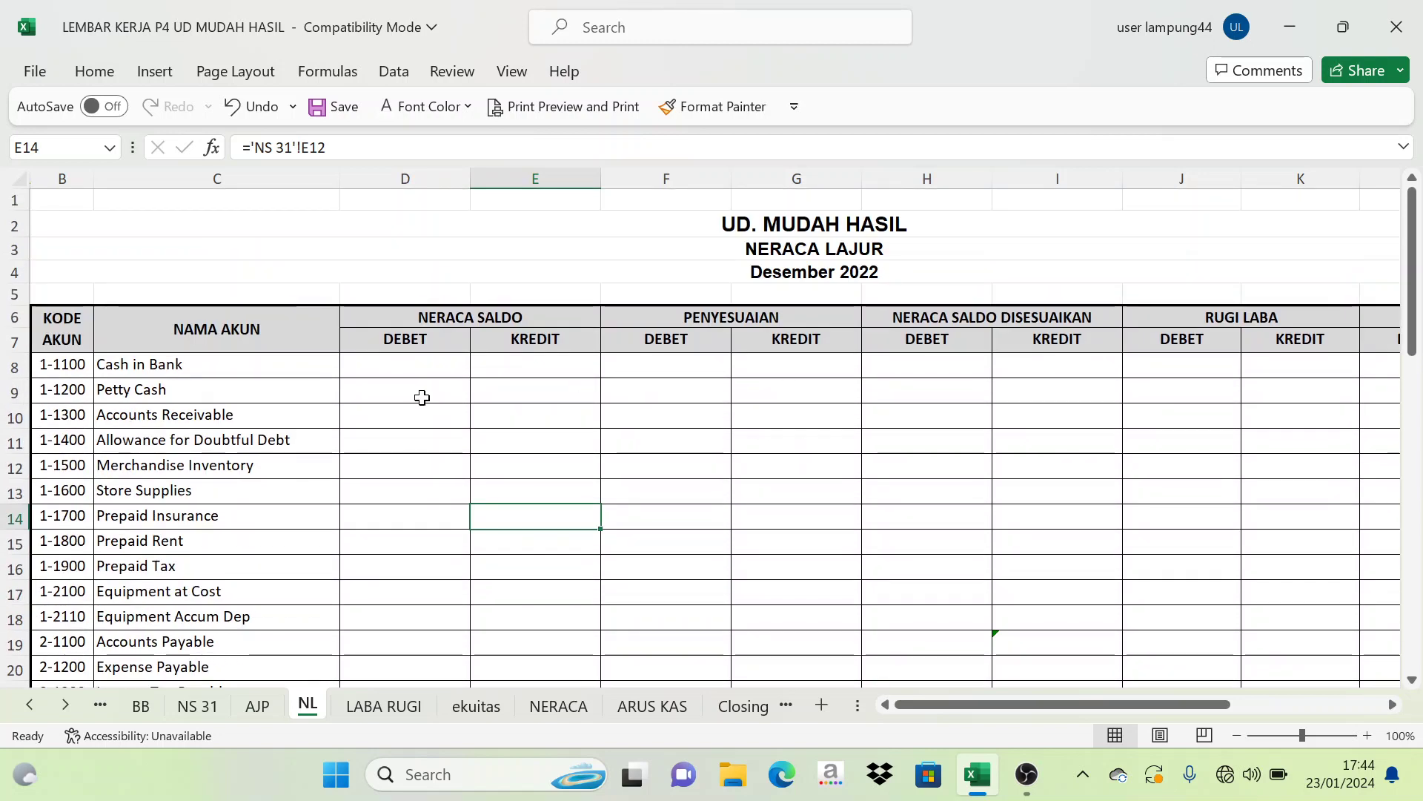
# Examine the NERACA LAJUR column headings, from account code and name through NERACA SALDO, PENYESUAIAN, RUGI LABA and NERACA.
pyautogui.click(241, 346)
pyautogui.click(49, 327)
pyautogui.click(142, 318)
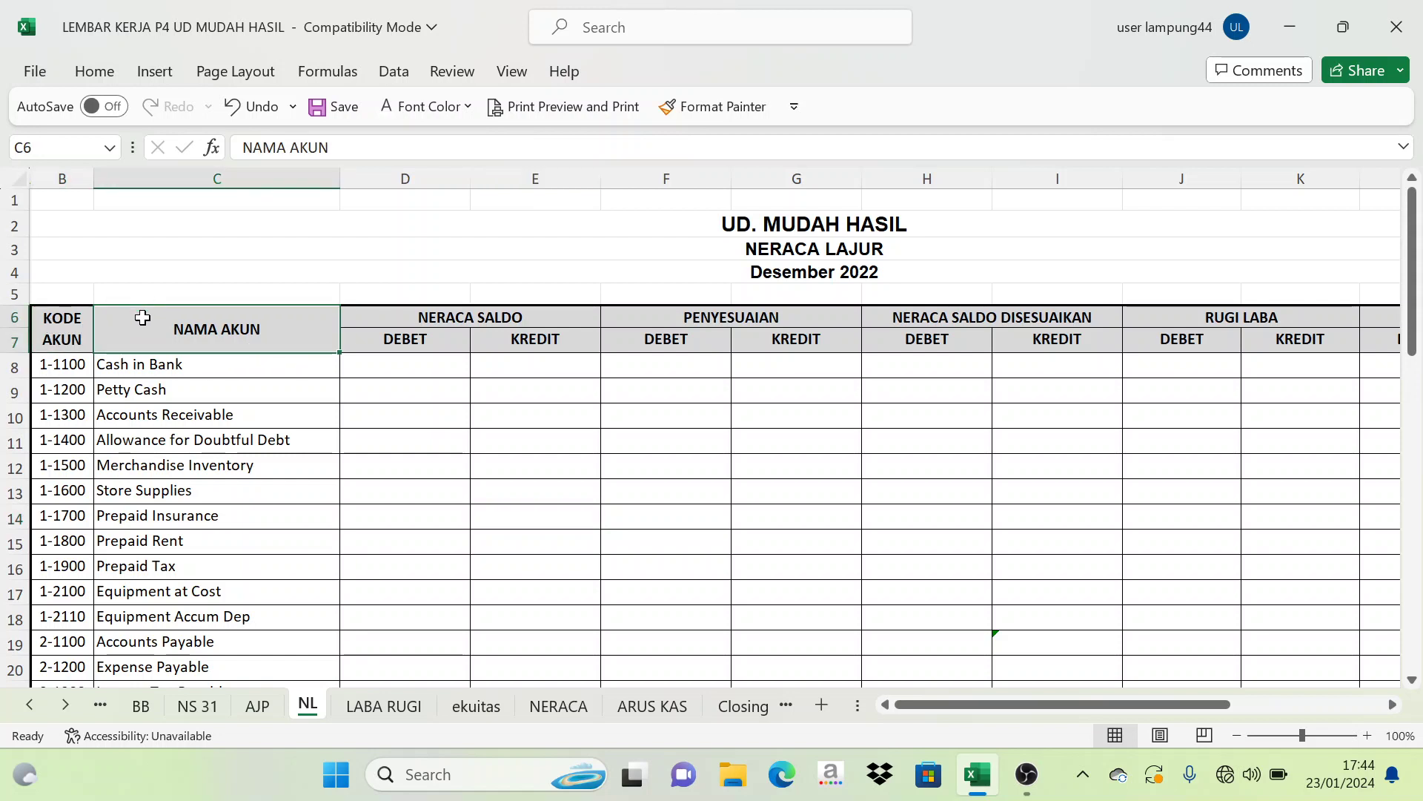
pyautogui.click(491, 312)
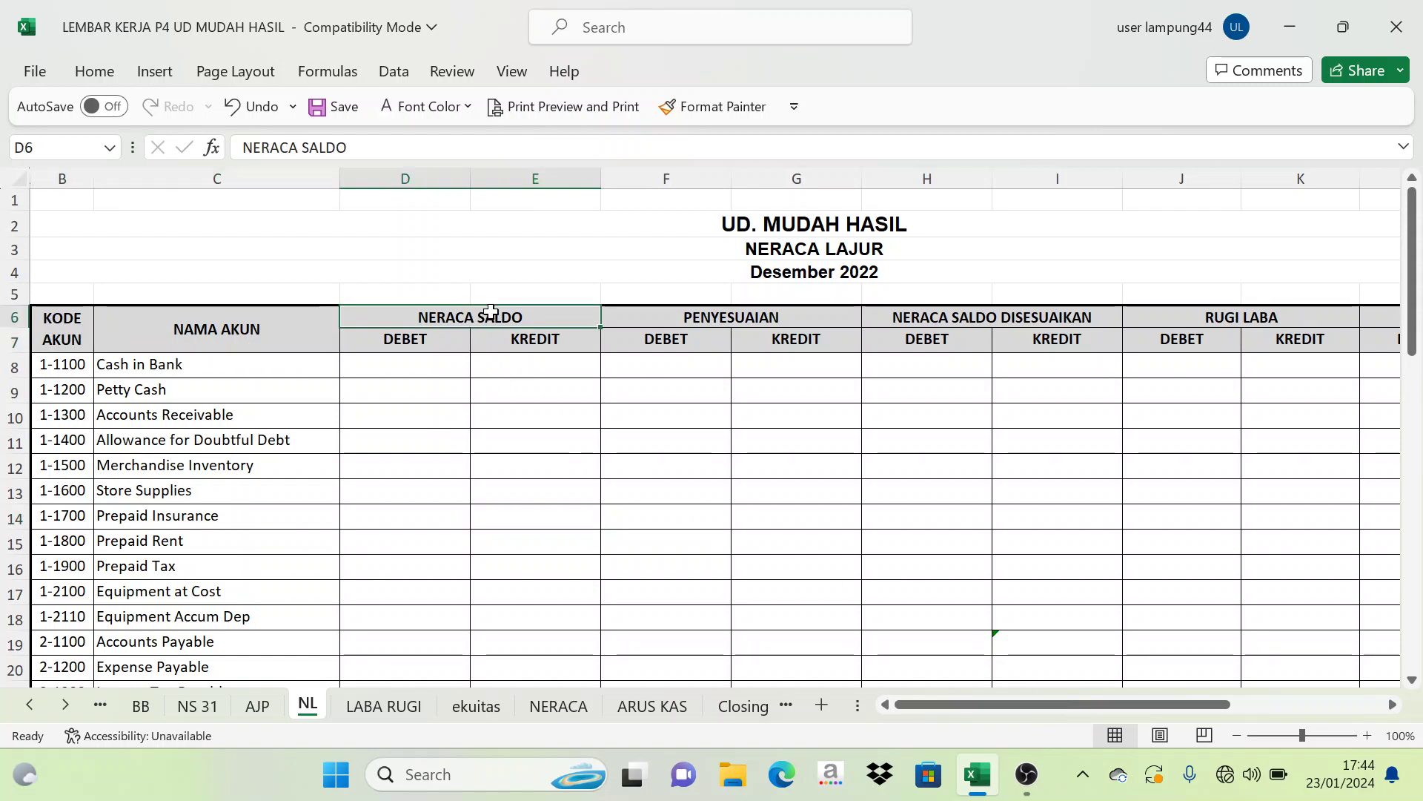
pyautogui.click(733, 316)
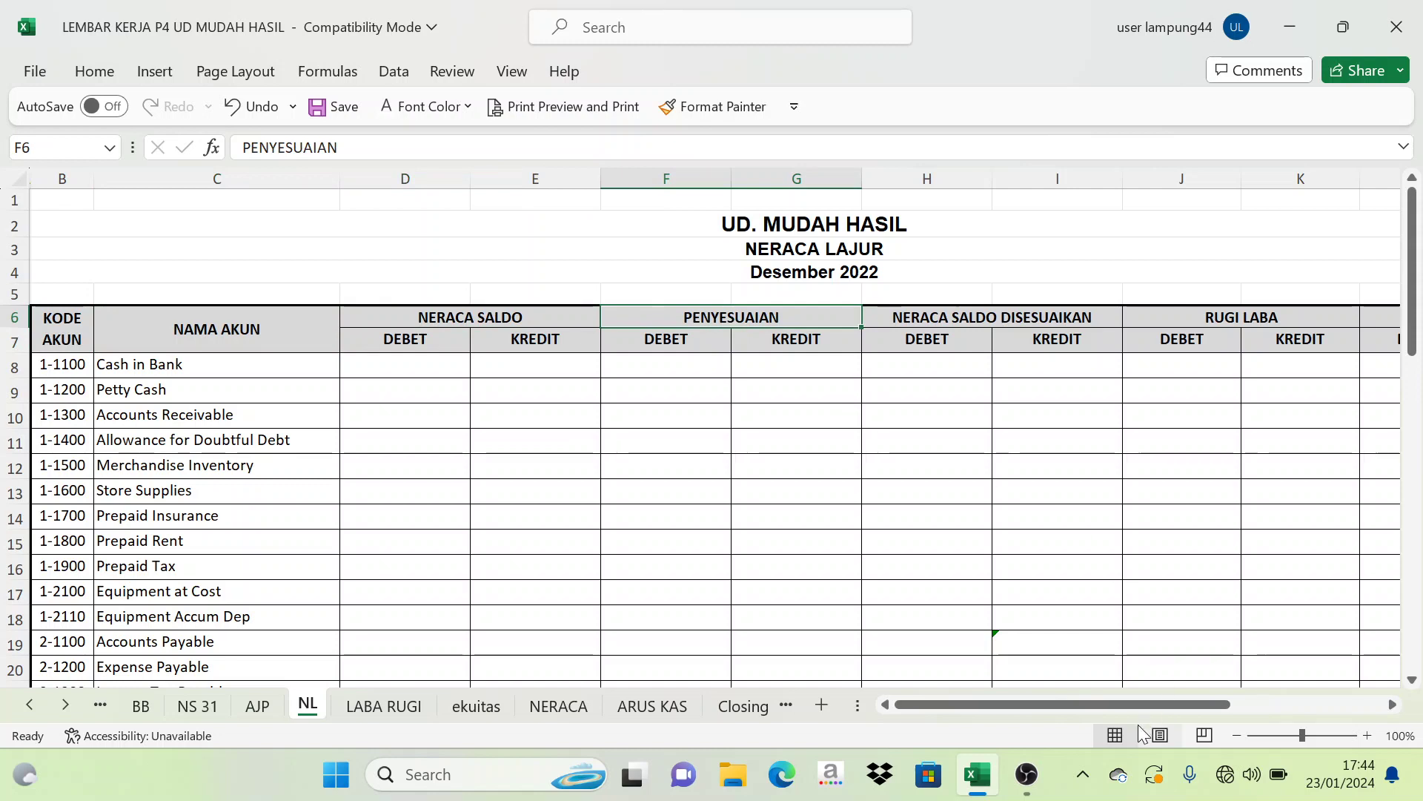
pyautogui.moveTo(1146, 704); pyautogui.dragTo(1275, 704)
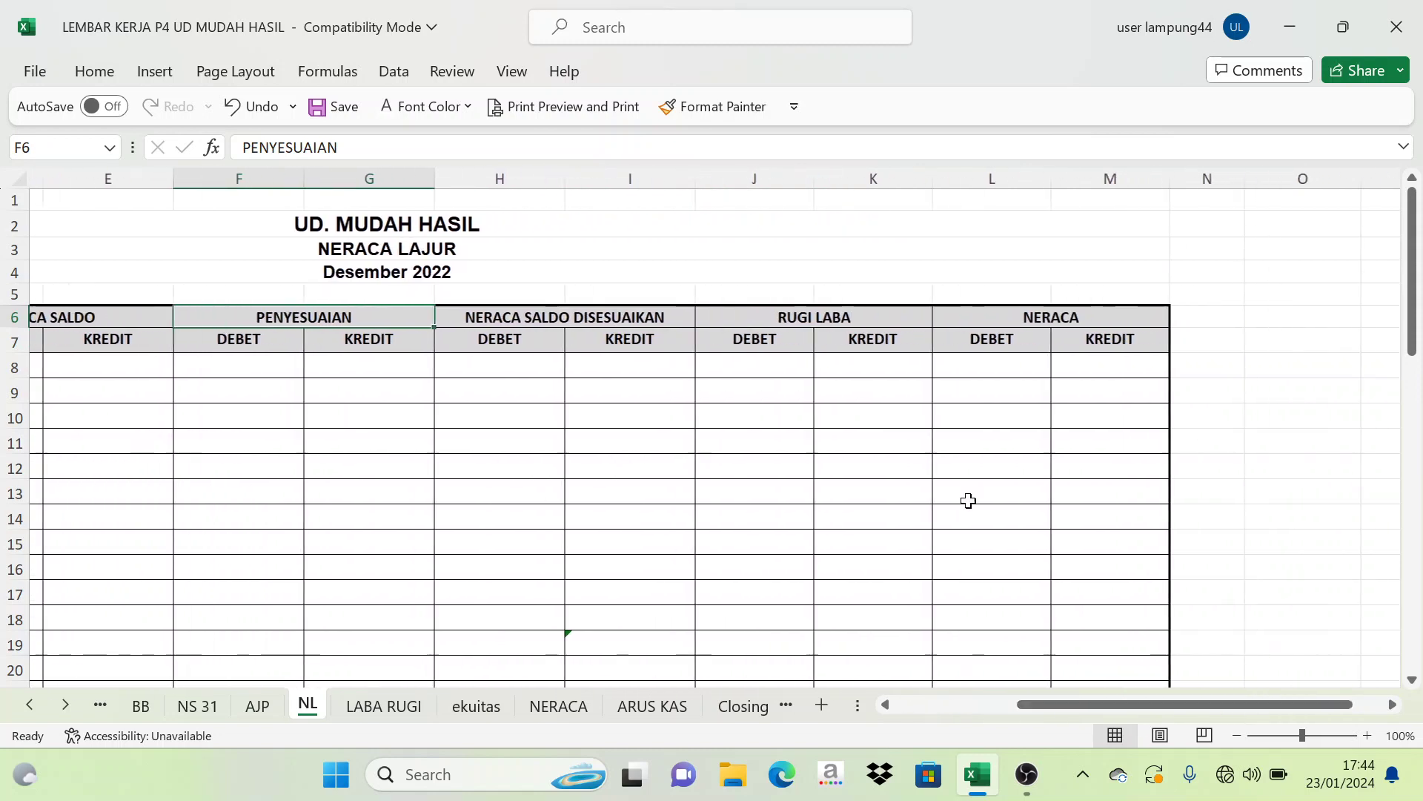
pyautogui.click(811, 319)
pyautogui.click(1026, 339)
pyautogui.moveTo(1171, 704); pyautogui.dragTo(995, 682)
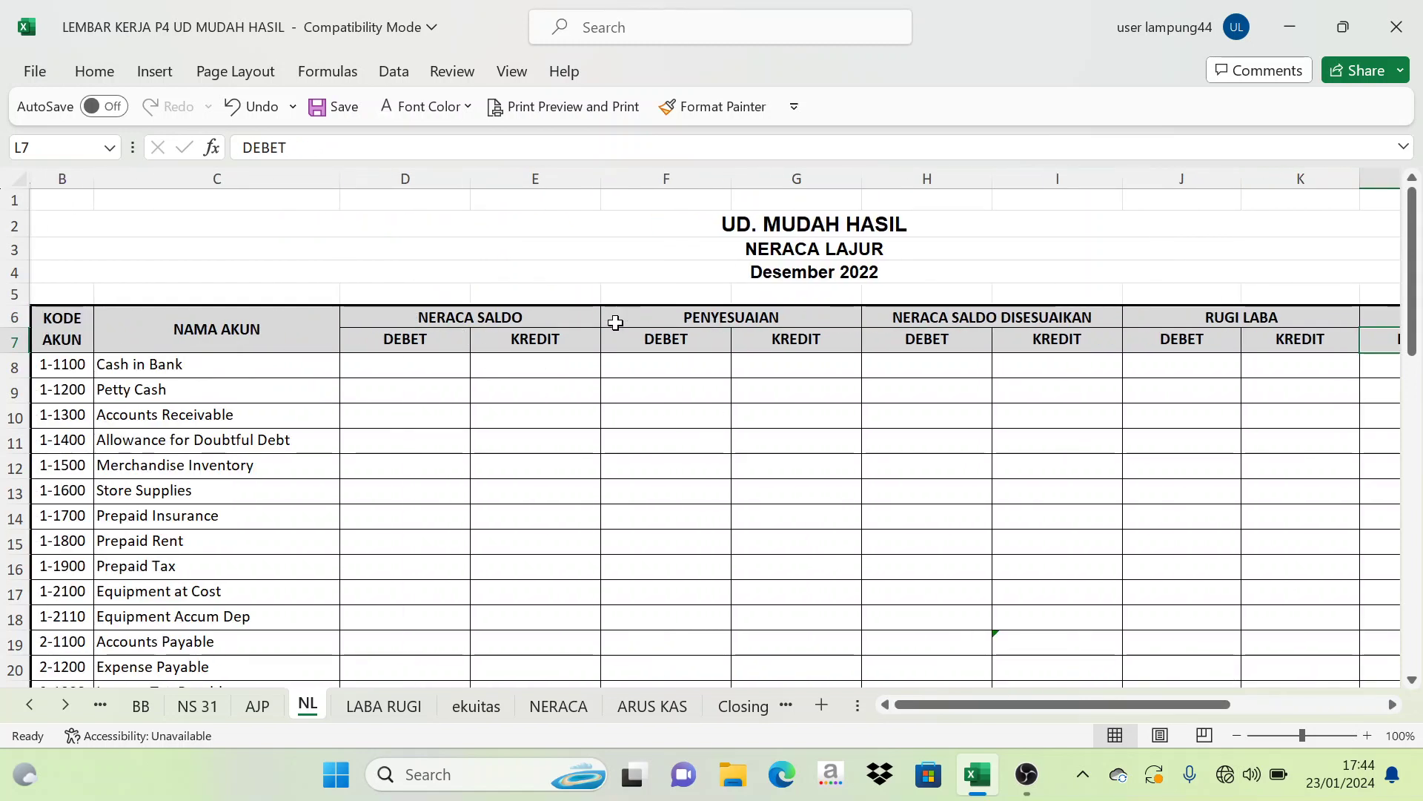
pyautogui.scroll(-2, 626, 519)
pyautogui.scroll(2, 616, 526)
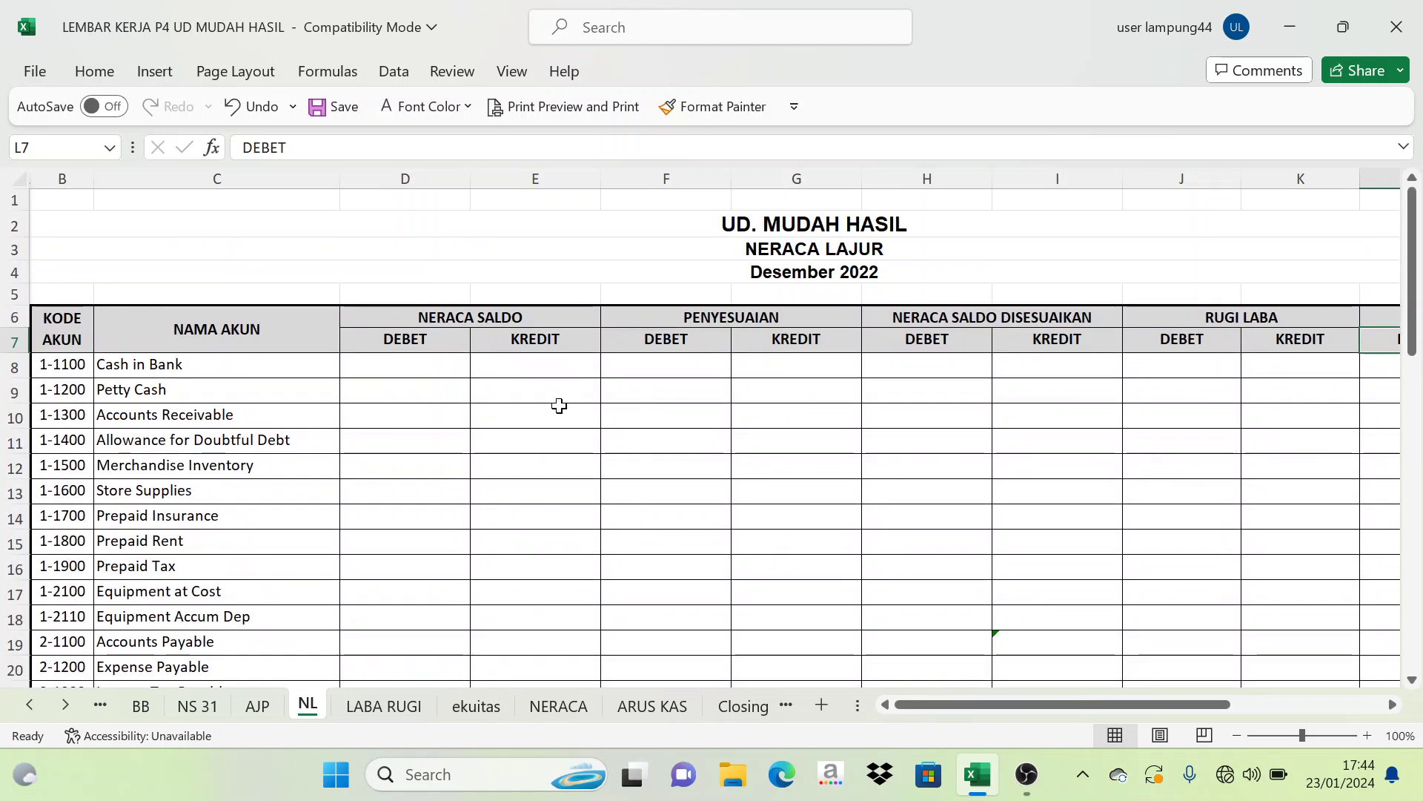
# Inspect the NERACA SALDO cells on the NL sheet and their source debit and credit balances on the NS 31 sheet.
pyautogui.click(442, 319)
pyautogui.click(455, 387)
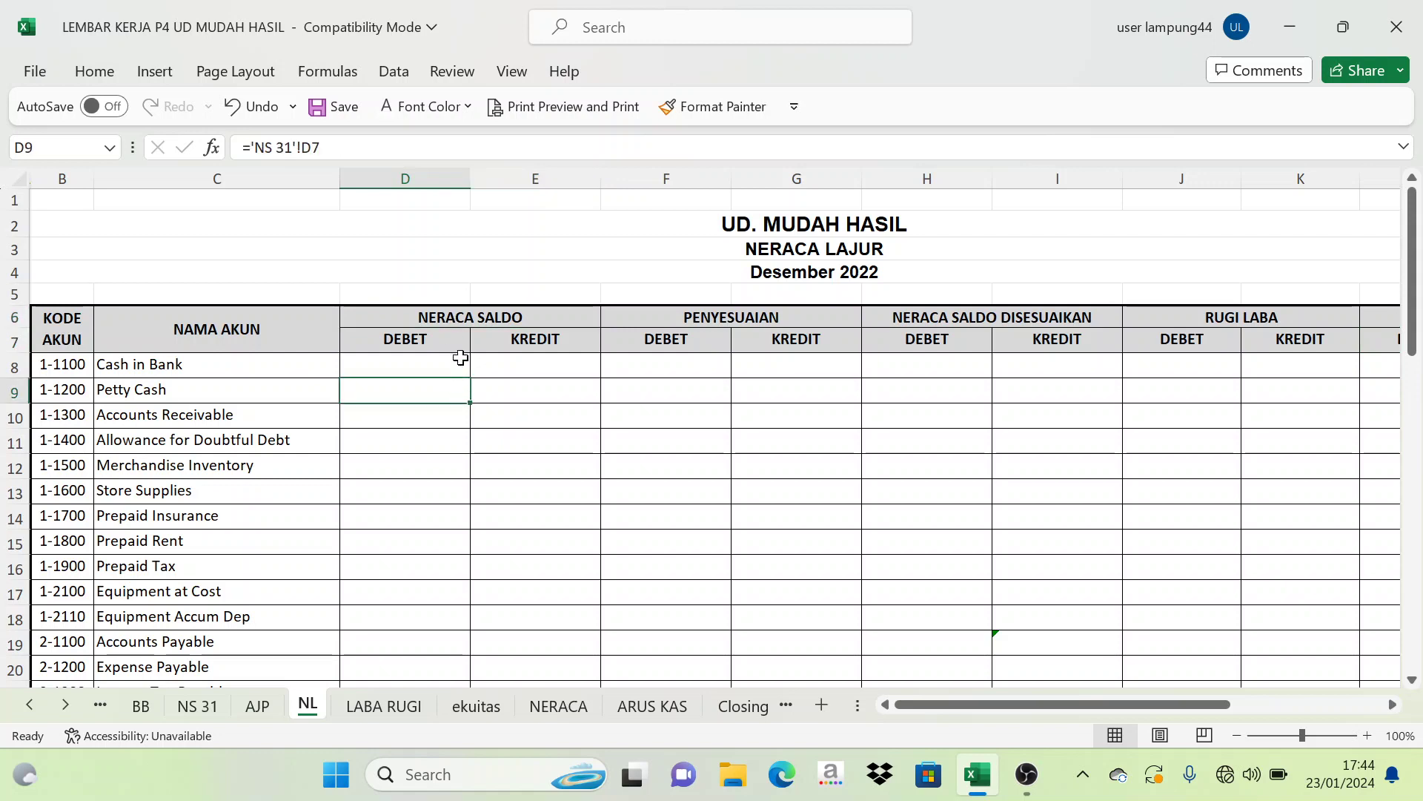
pyautogui.click(461, 369)
pyautogui.click(540, 362)
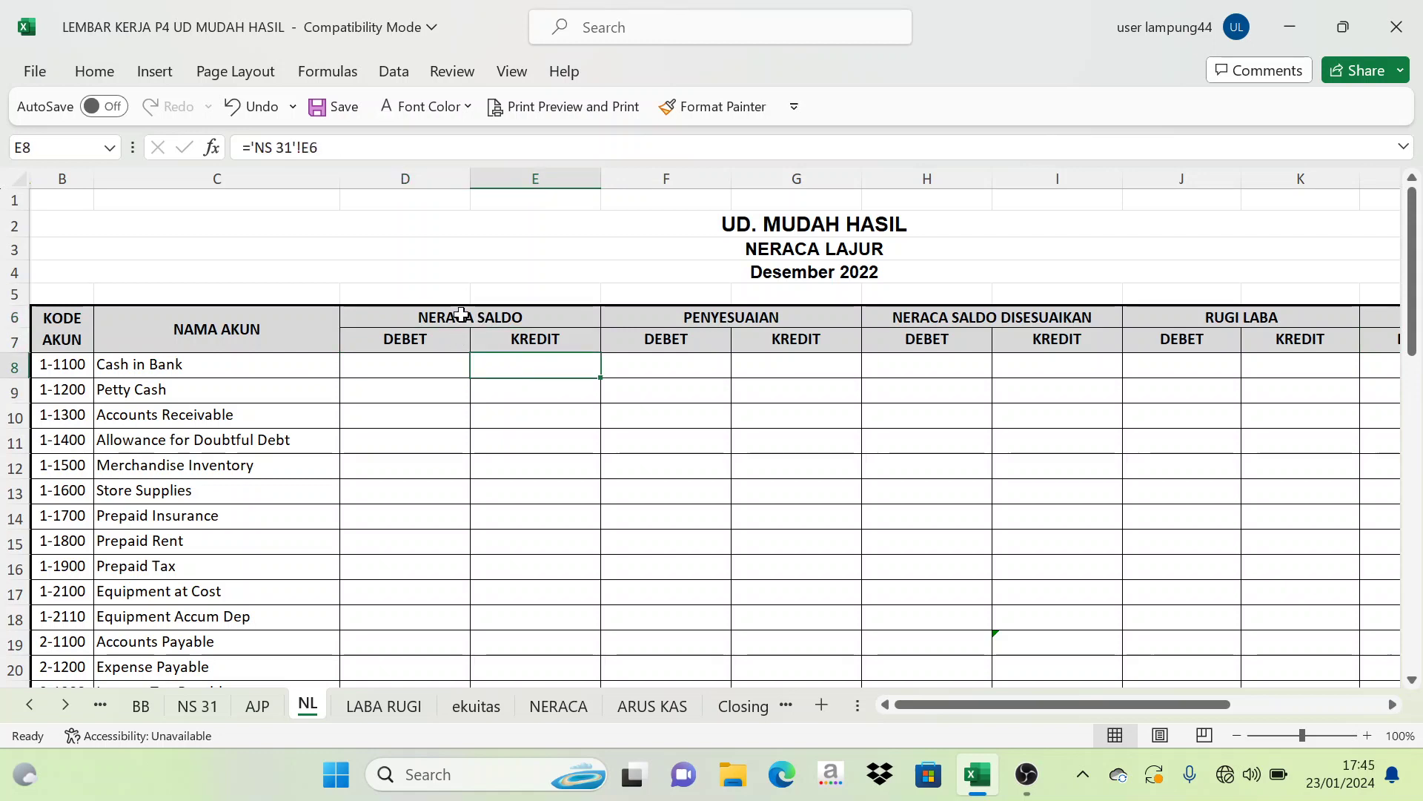
pyautogui.click(210, 704)
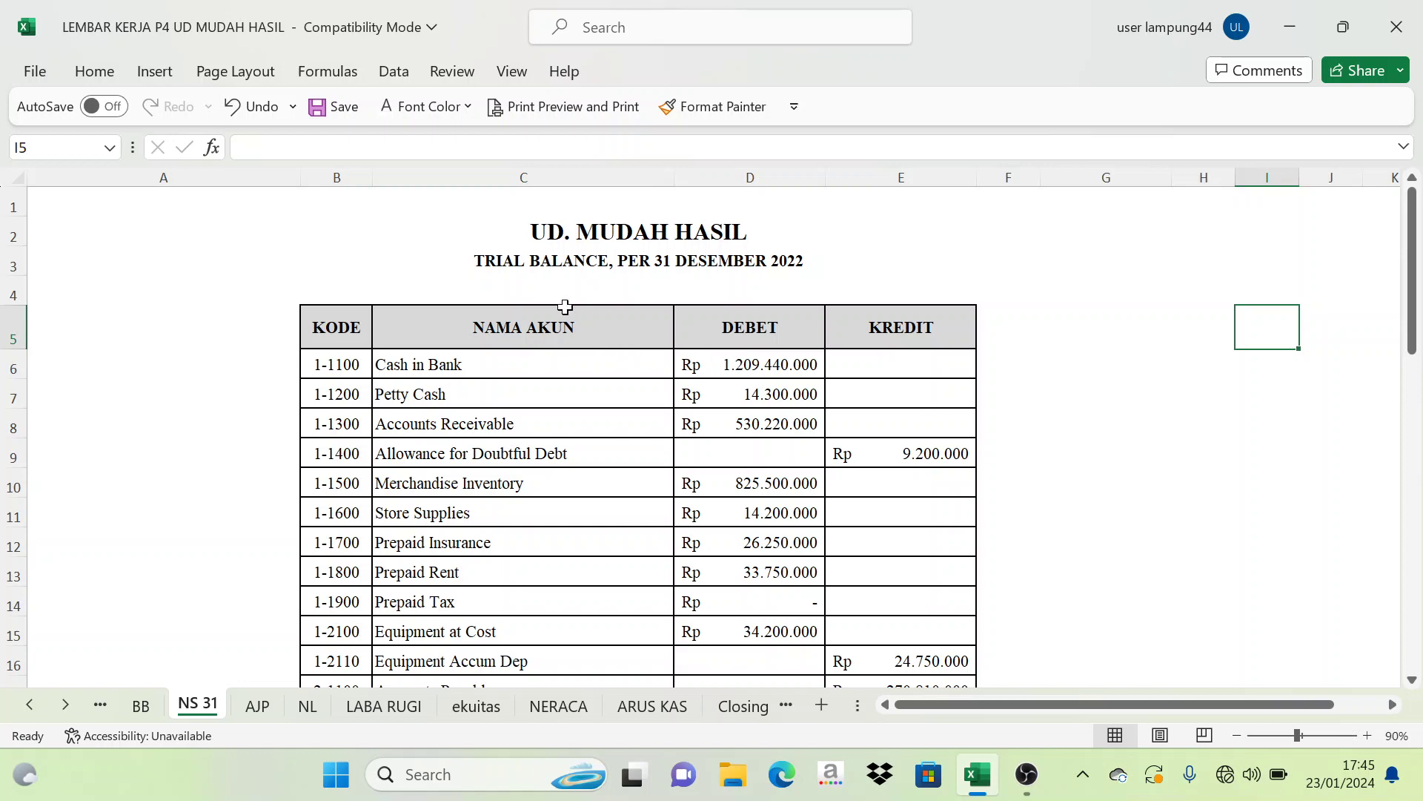
pyautogui.click(706, 285)
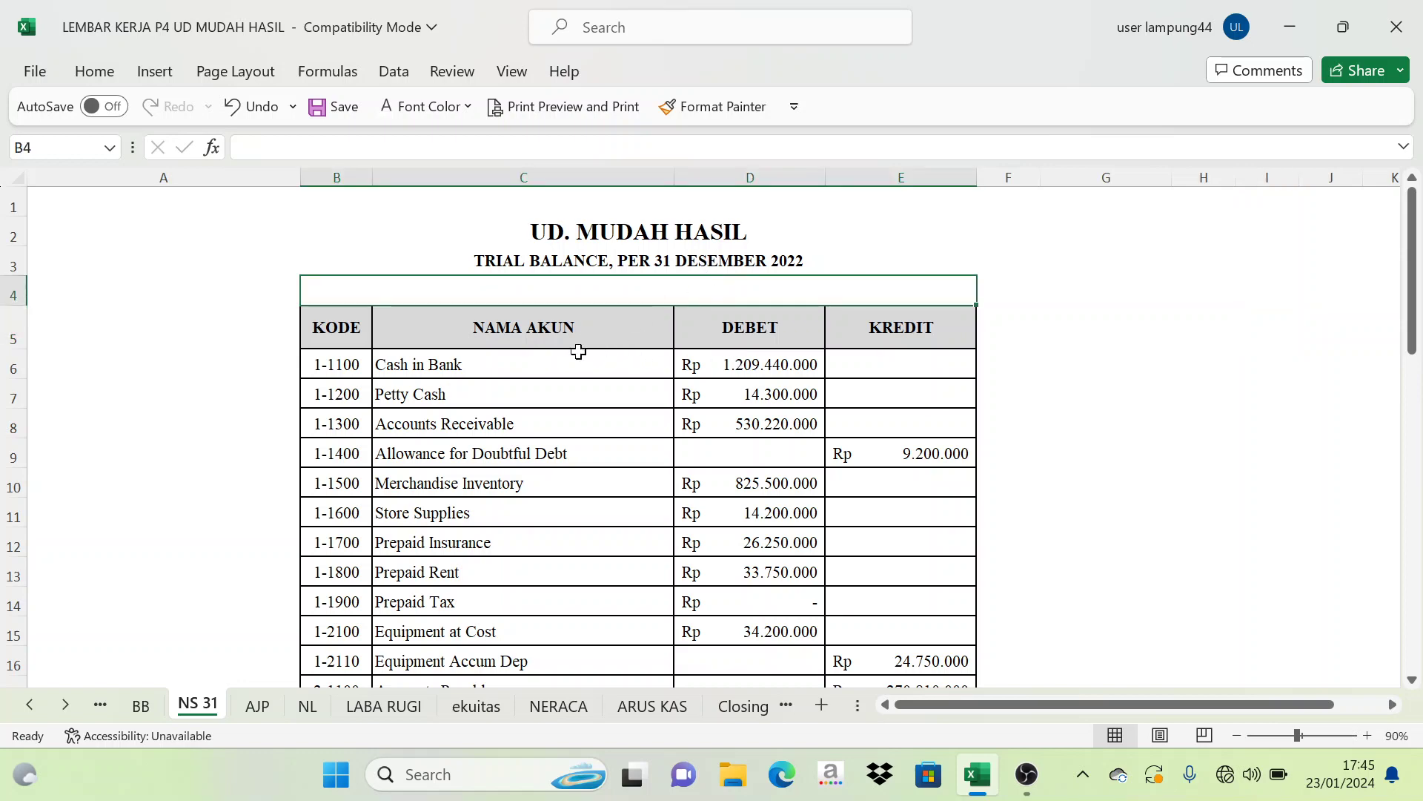
pyautogui.click(551, 374)
pyautogui.moveTo(728, 364); pyautogui.dragTo(916, 621)
pyautogui.scroll(4, 390, 591)
pyautogui.scroll(6, 391, 591)
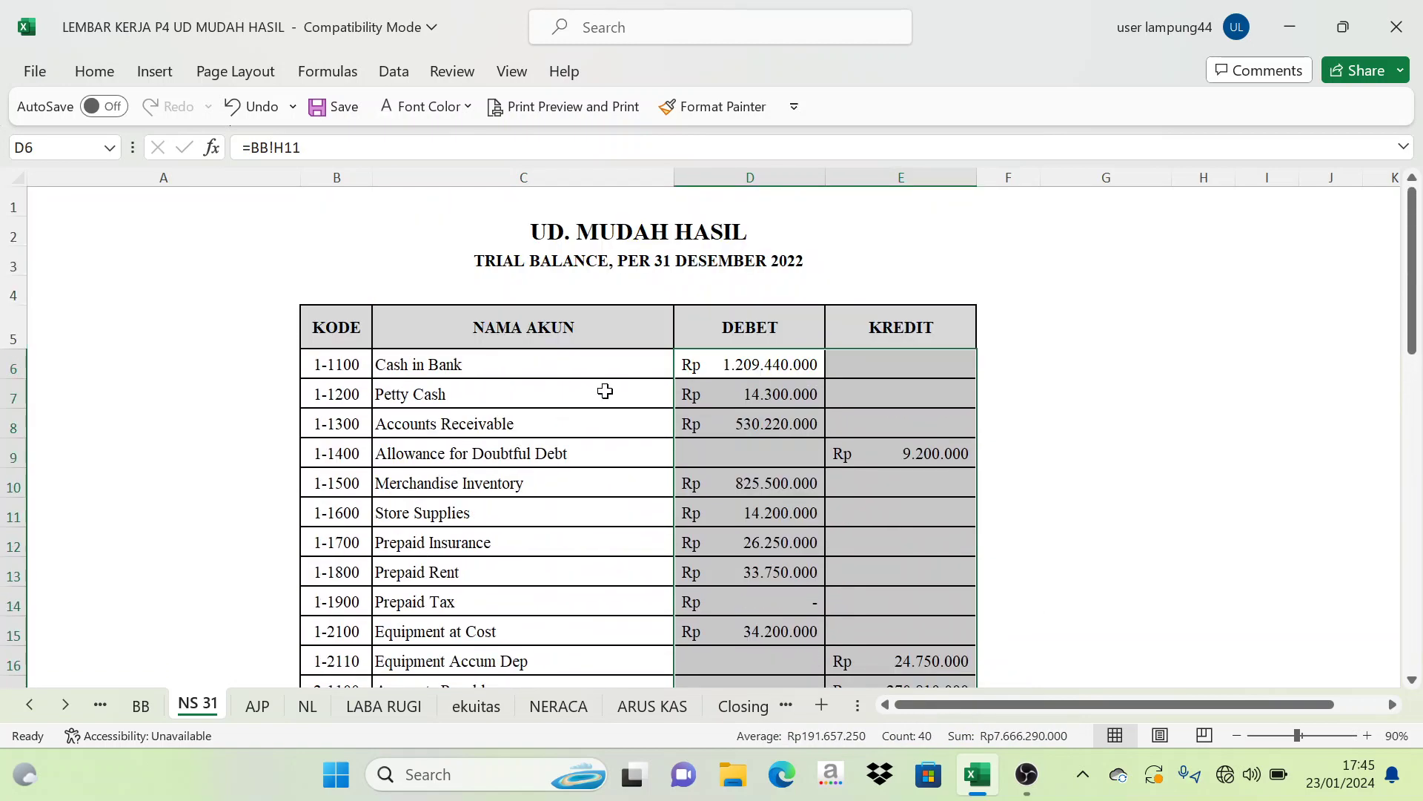
pyautogui.click(305, 708)
pyautogui.click(198, 705)
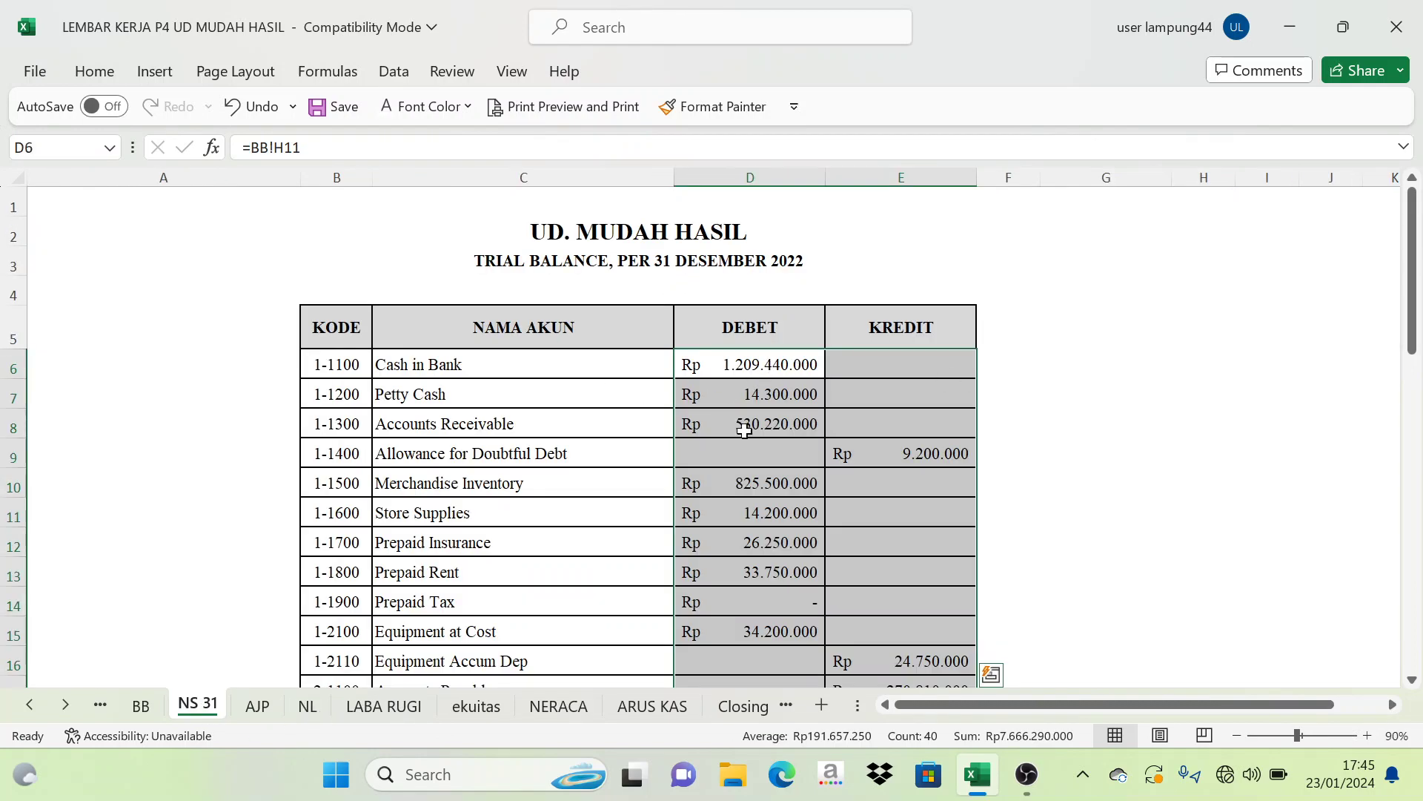
# Set the font colour of the NERACA SALDO debit and credit amounts in D8:E47 on the NL sheet to black.
pyautogui.click(318, 708)
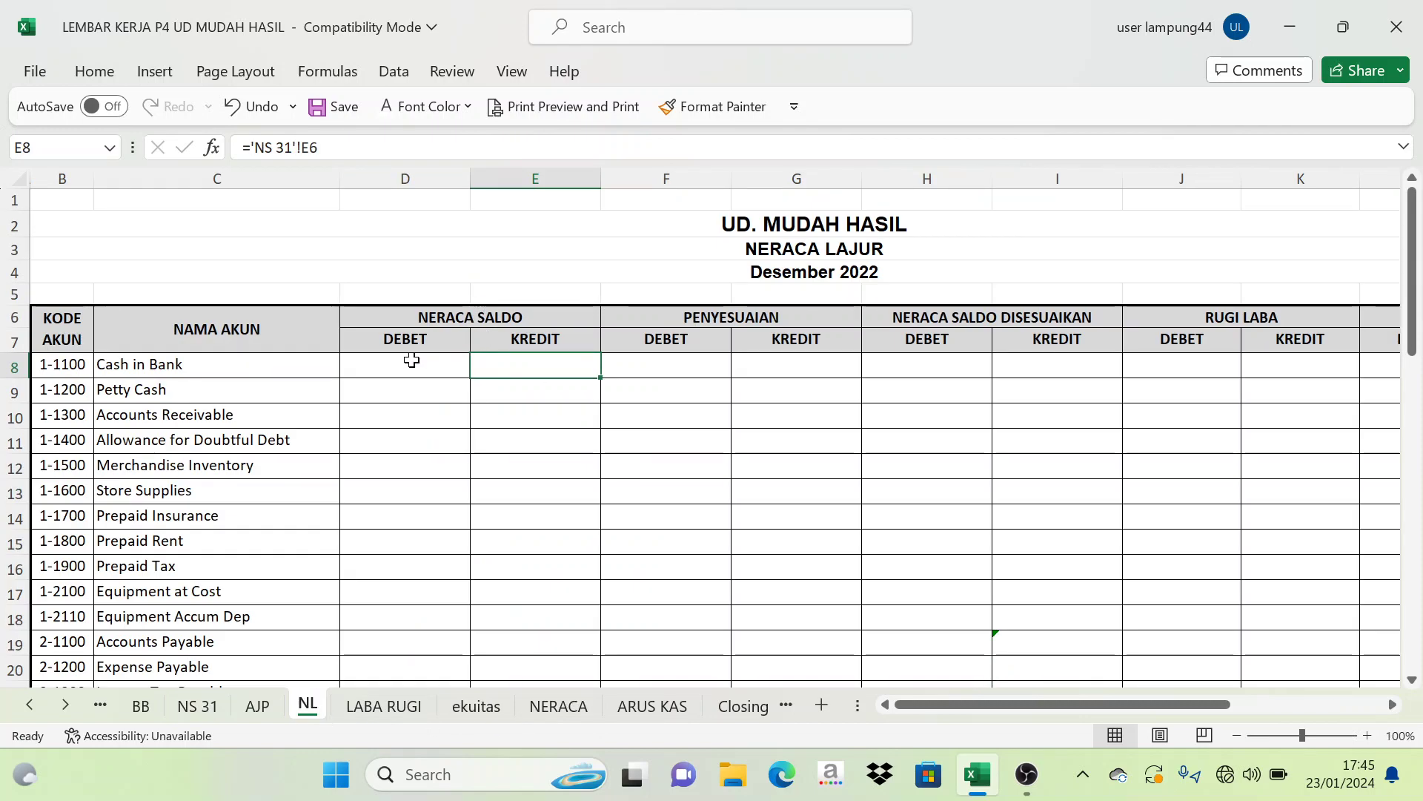
pyautogui.moveTo(400, 362); pyautogui.dragTo(518, 603)
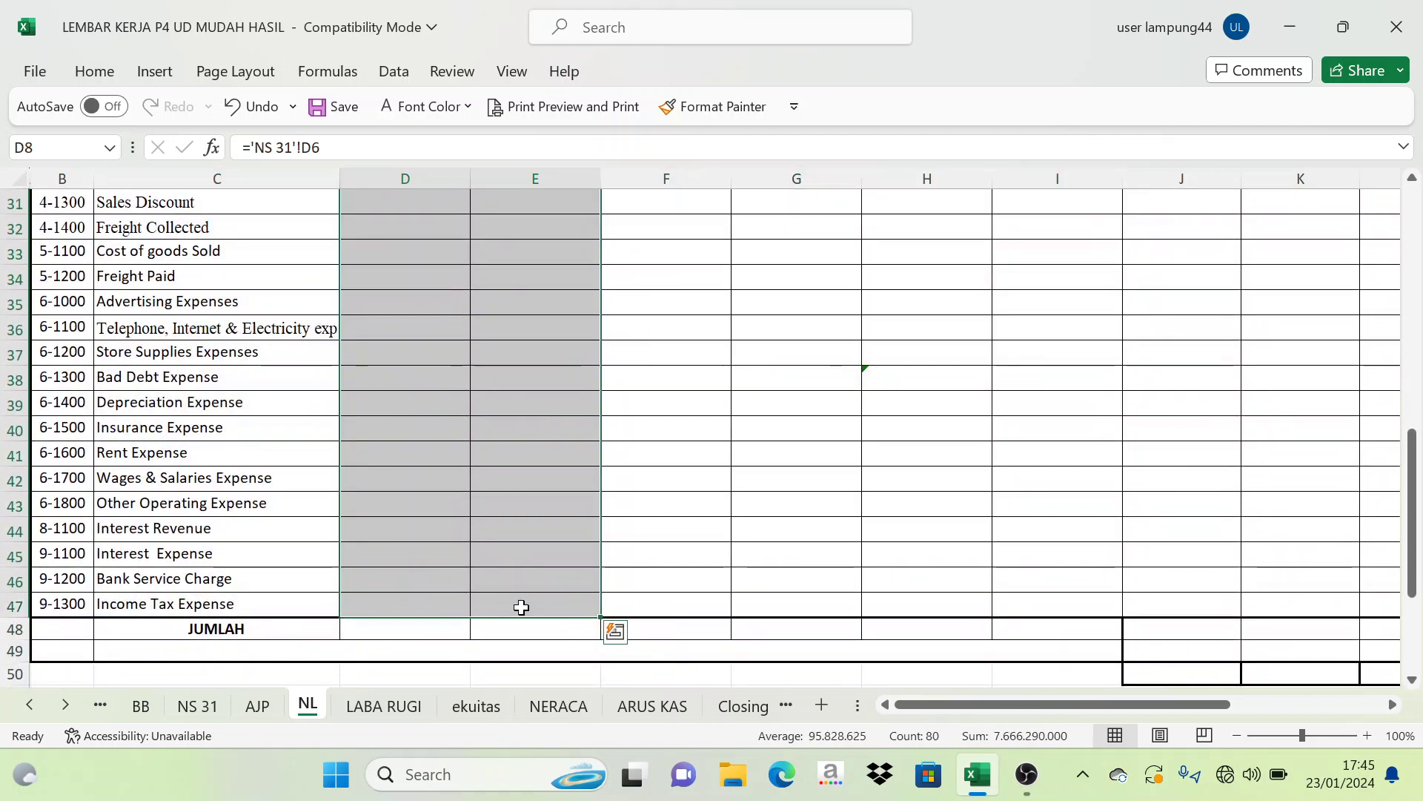
pyautogui.scroll(10, 406, 118)
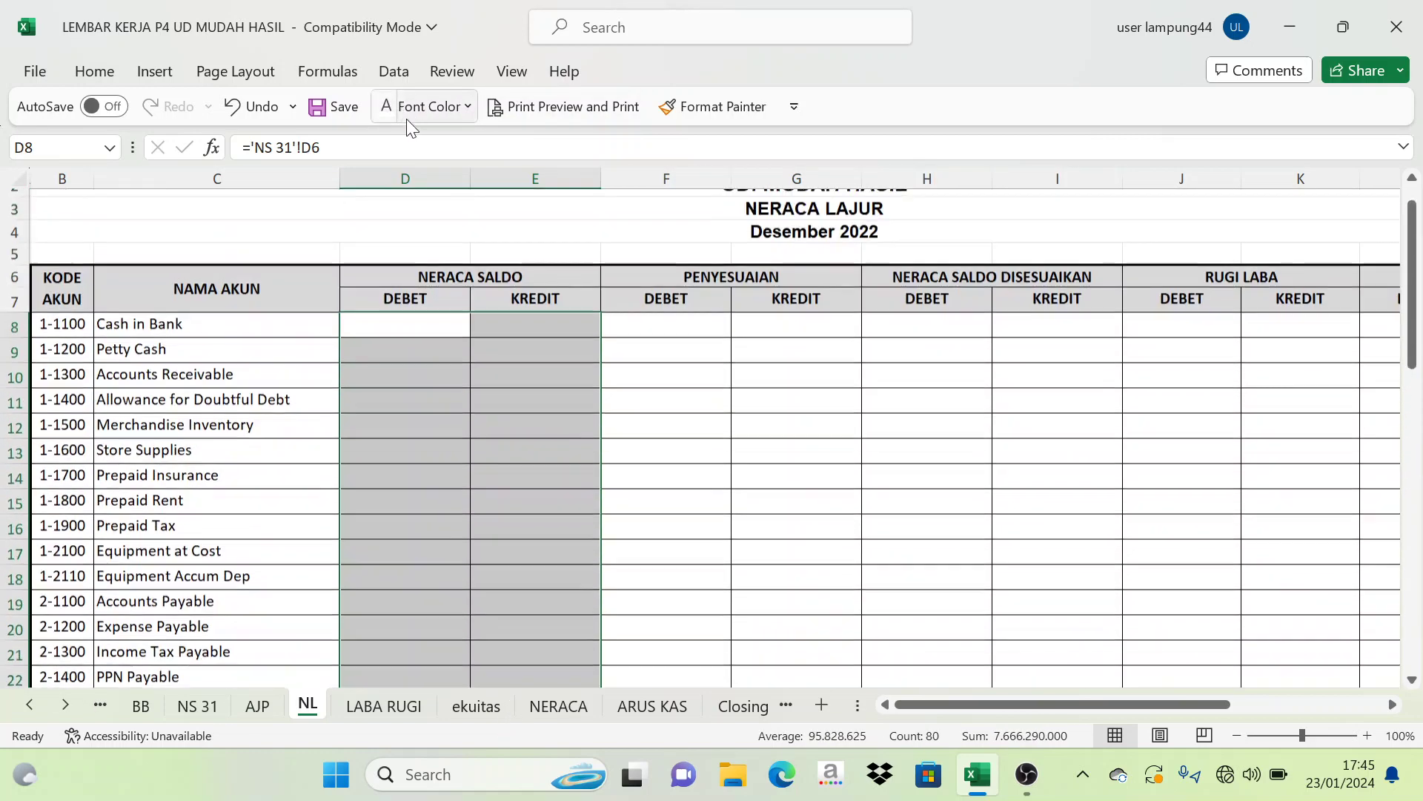
pyautogui.click(400, 106)
pyautogui.click(413, 142)
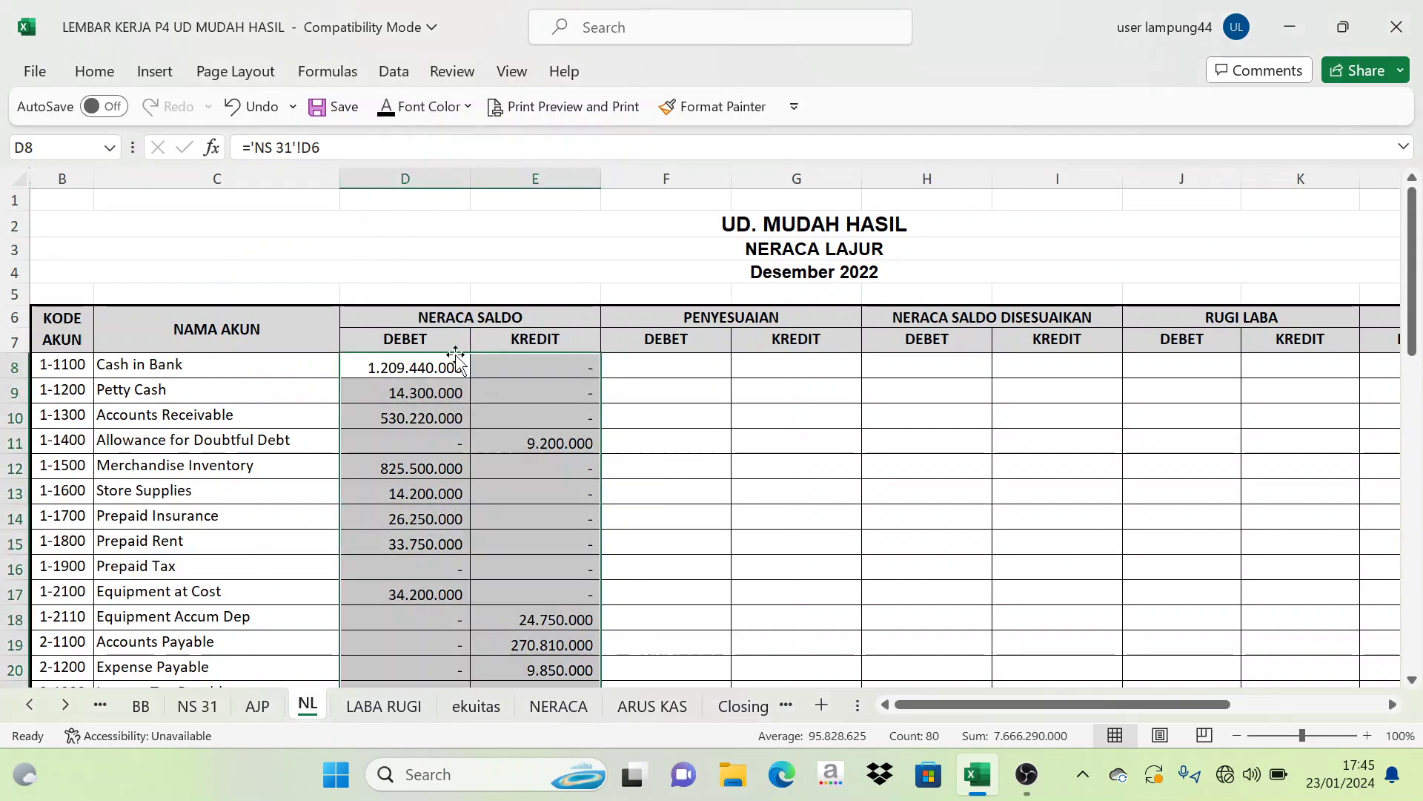
pyautogui.click(492, 442)
pyautogui.scroll(-1, 487, 483)
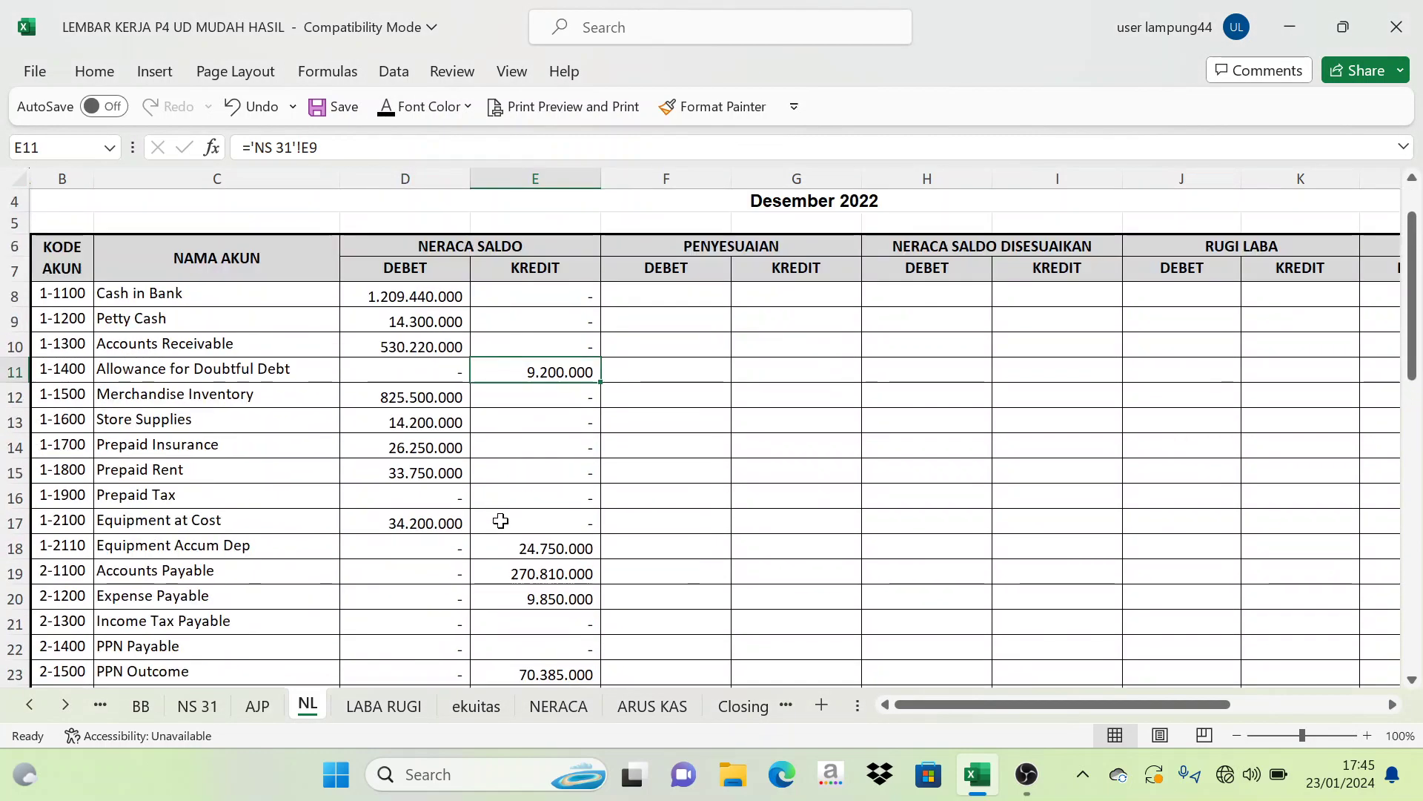
pyautogui.scroll(1, 497, 515)
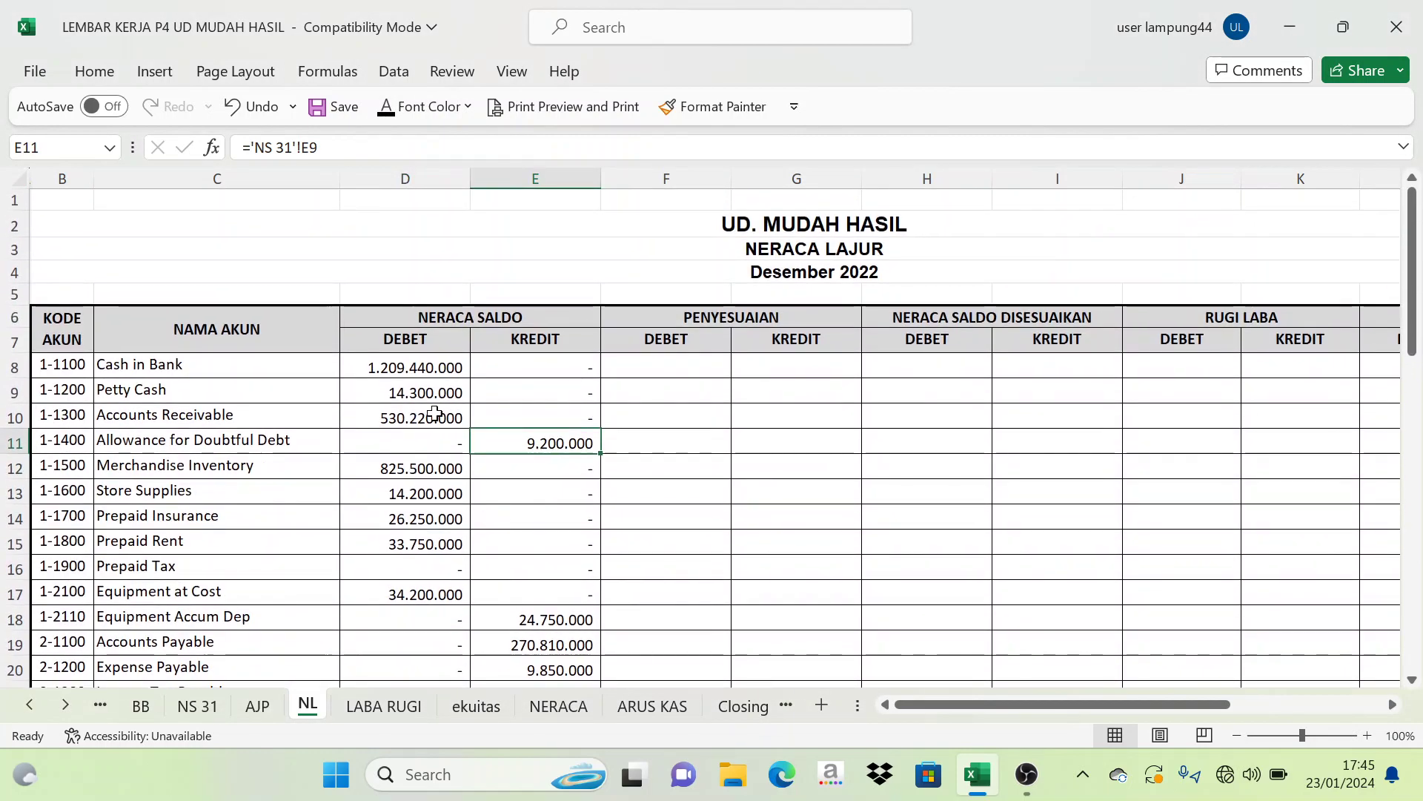
# Set the font colour of the NERACA SALDO totals in D48:E48 of the JUMLAH row to black.
pyautogui.click(213, 705)
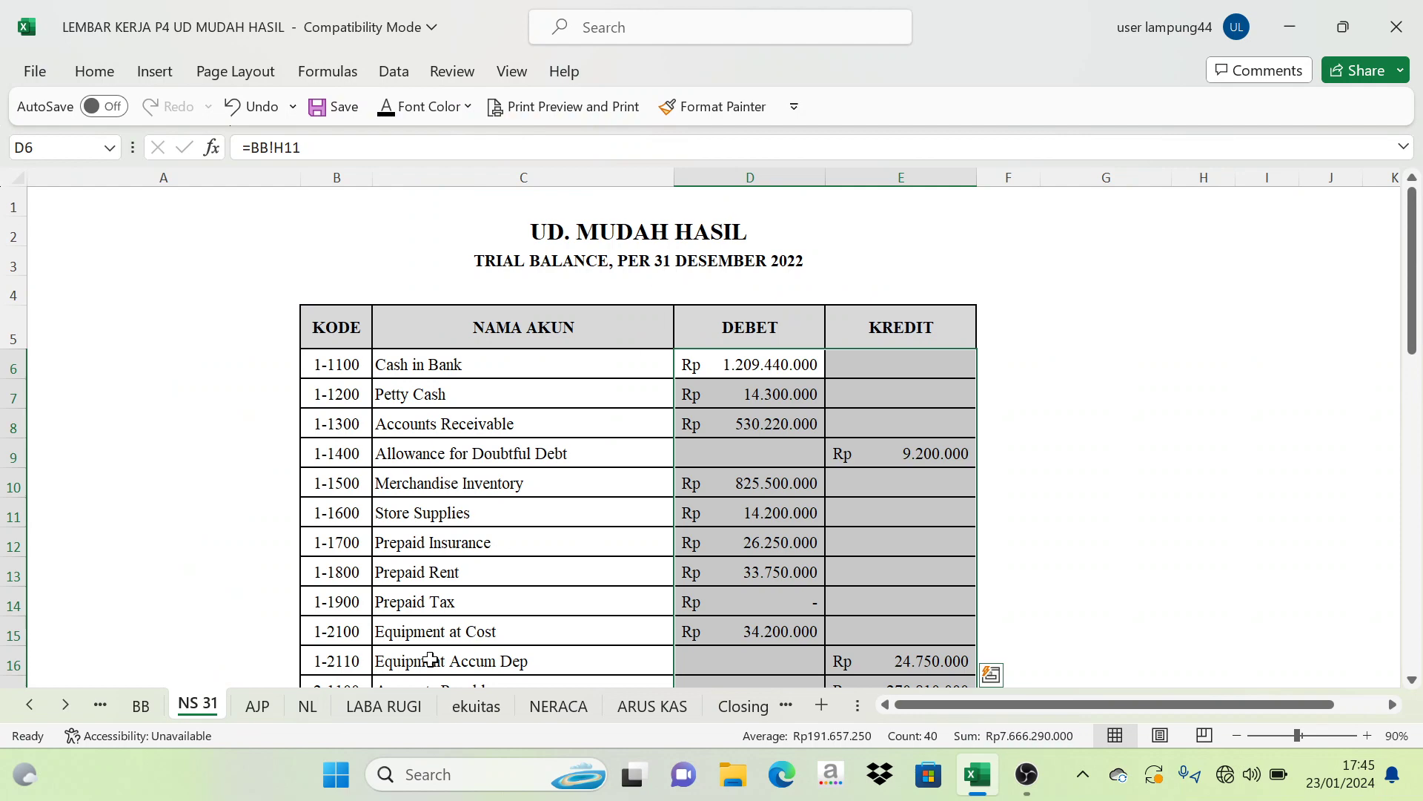
pyautogui.click(310, 706)
pyautogui.click(512, 337)
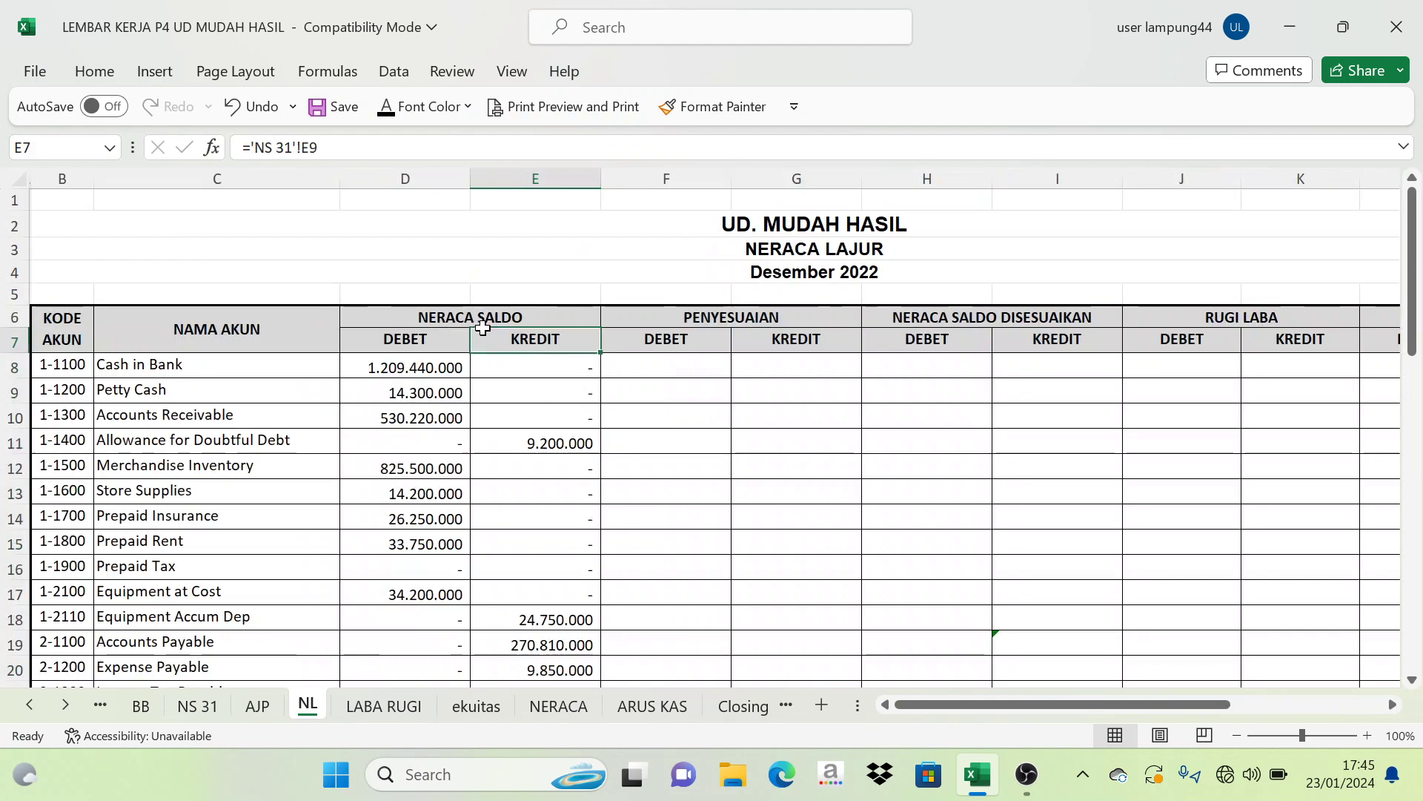
pyautogui.scroll(-9, 453, 589)
pyautogui.scroll(-4, 448, 553)
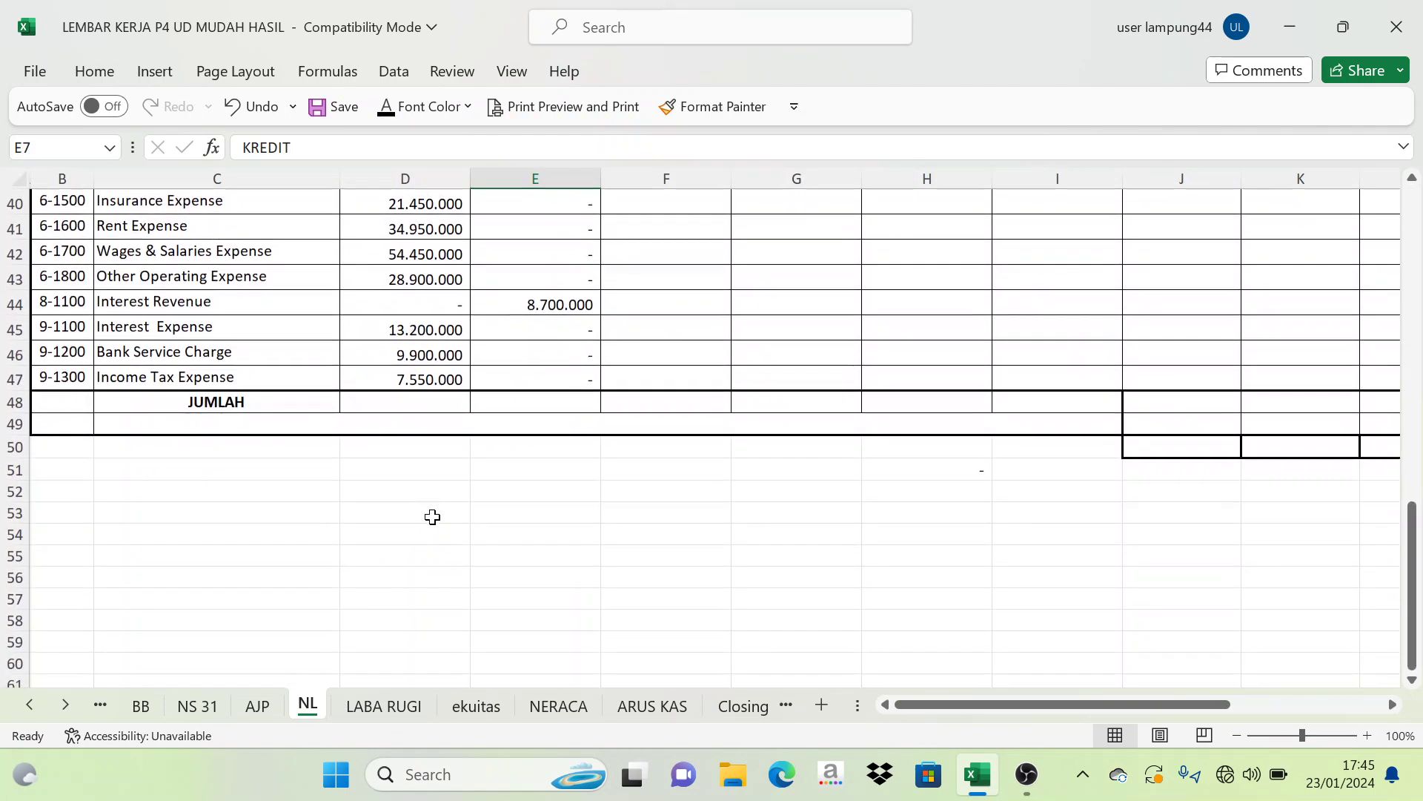
pyautogui.moveTo(429, 403); pyautogui.dragTo(512, 403)
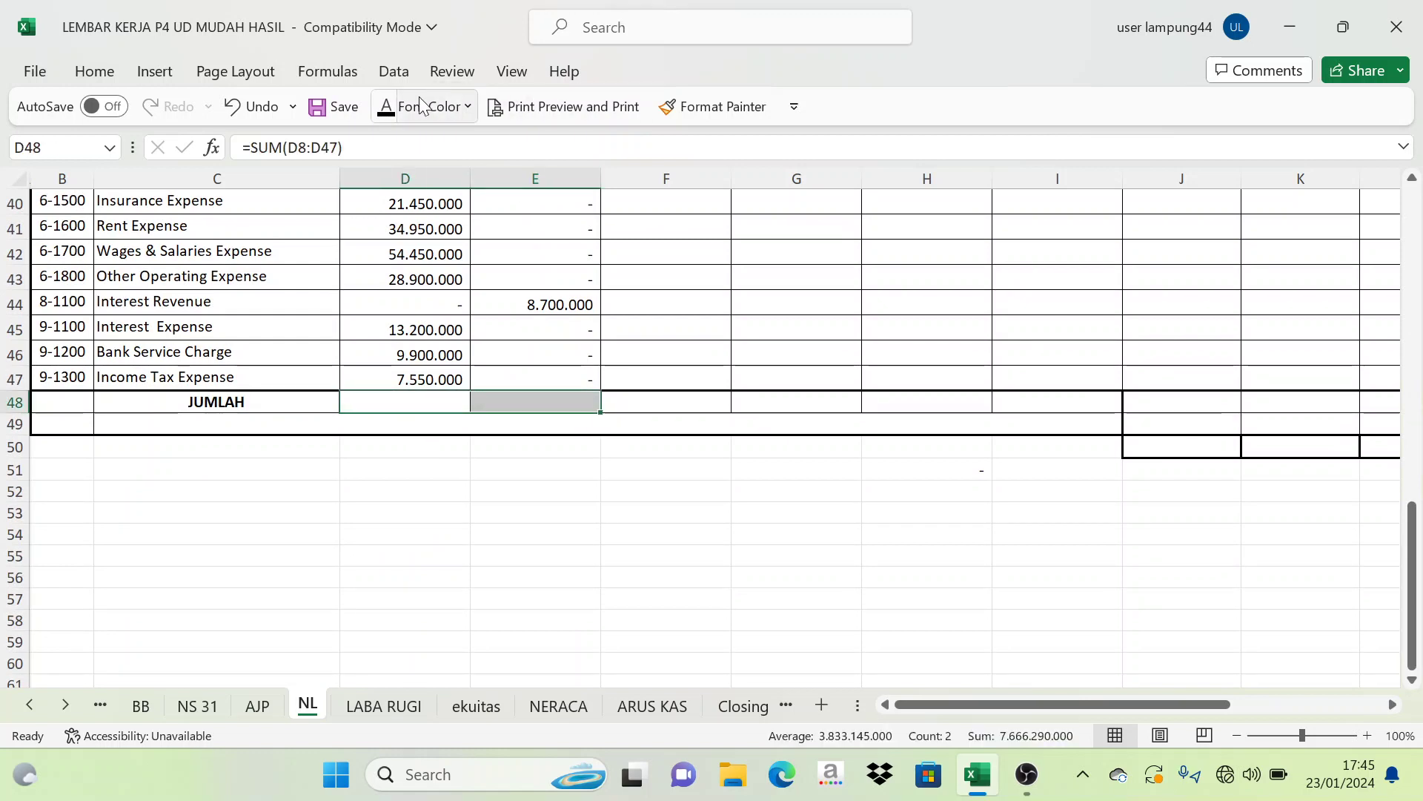
pyautogui.click(386, 106)
pyautogui.click(581, 464)
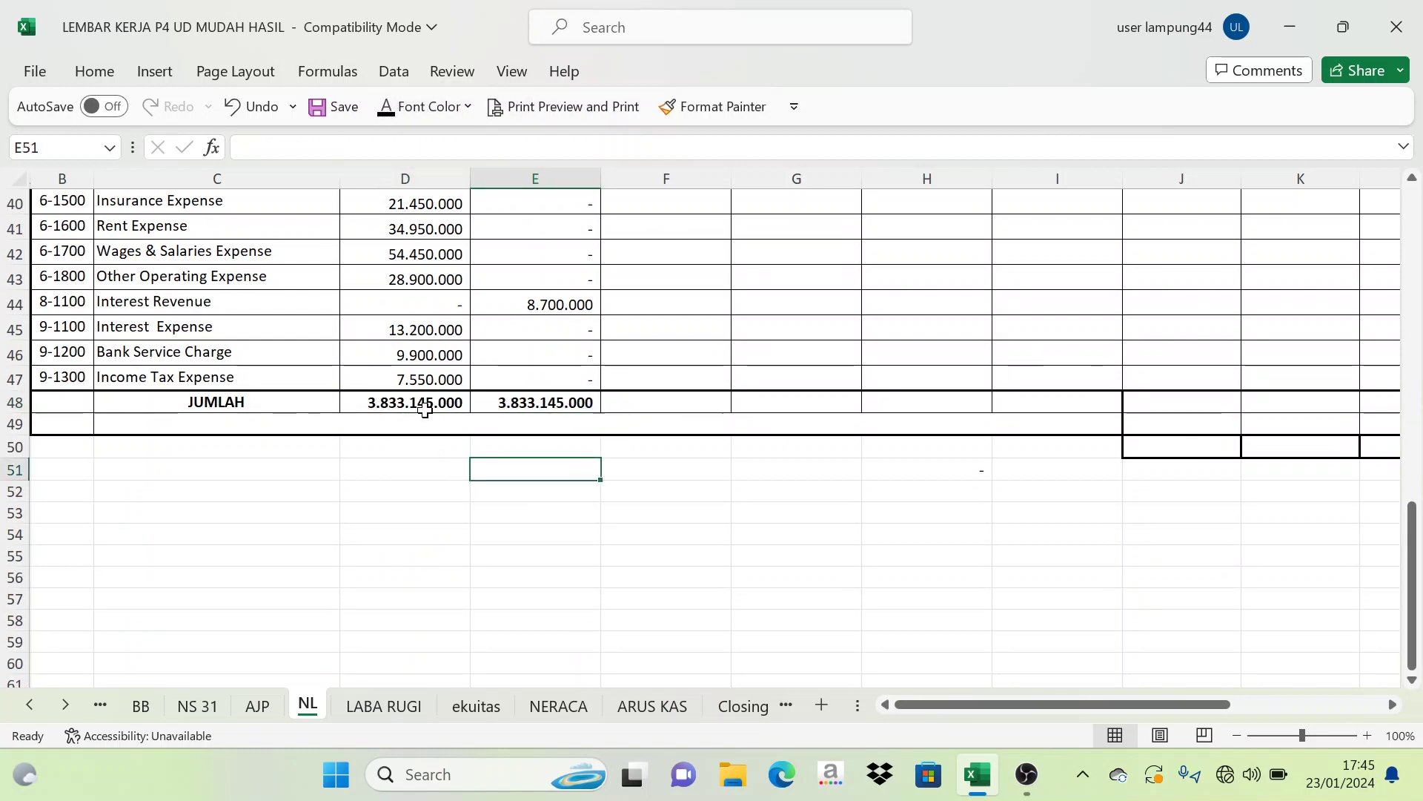
# Compare the trial balance totals on the NS 31 sheet with the NERACA SALDO totals on the NL sheet.
pyautogui.click(202, 705)
pyautogui.scroll(-4, 563, 493)
pyautogui.scroll(3, 585, 489)
pyautogui.click(613, 486)
pyautogui.scroll(-14, 604, 509)
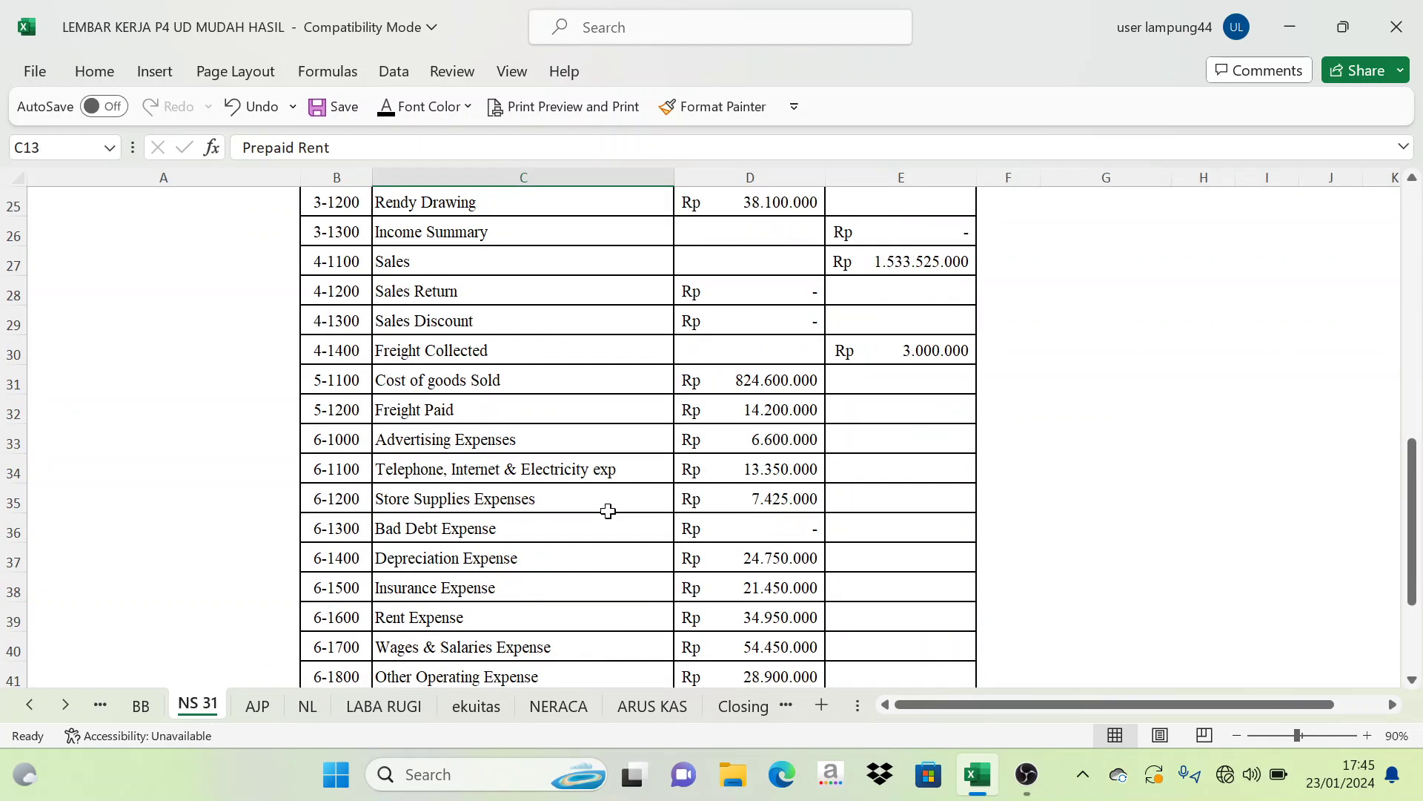
pyautogui.click(784, 222)
pyautogui.scroll(4, 740, 267)
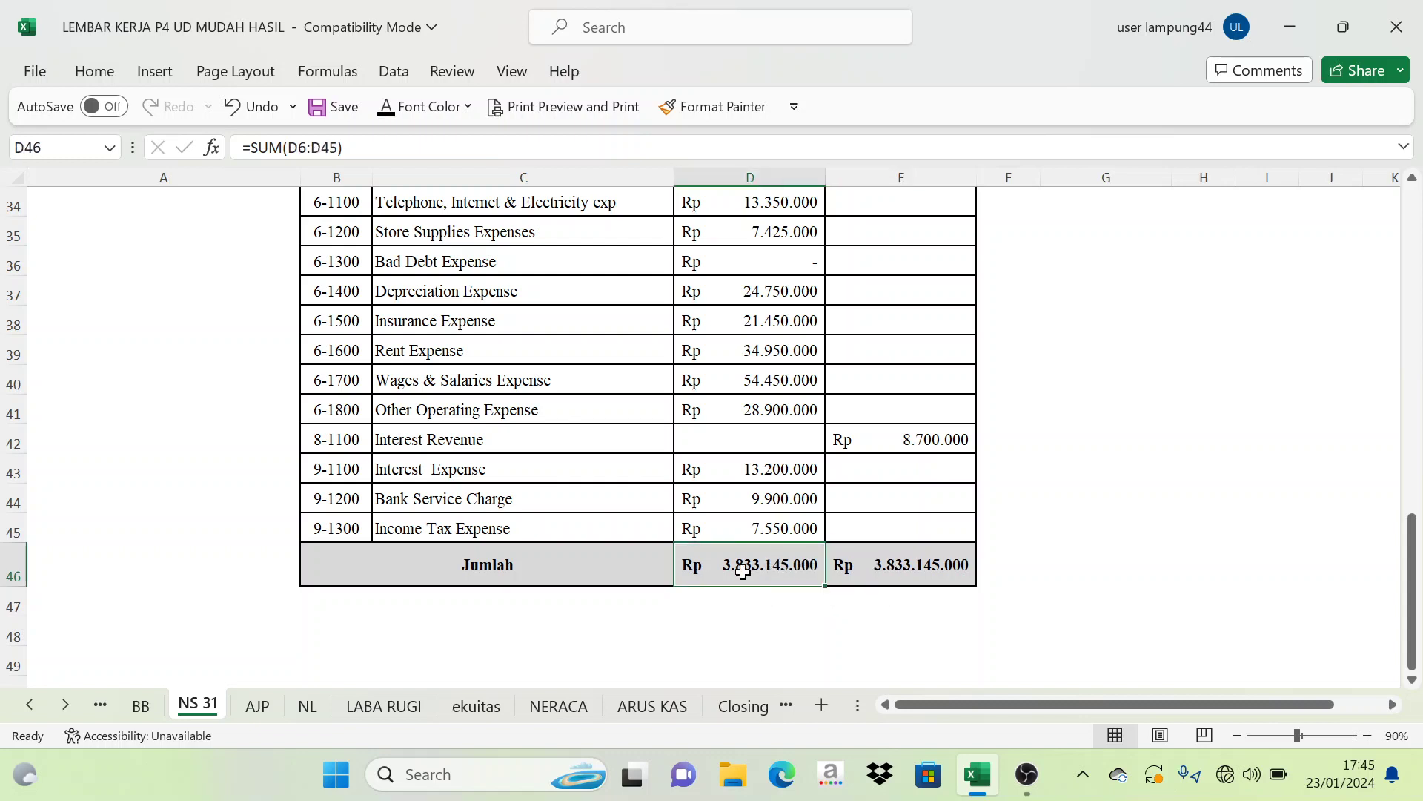
pyautogui.click(298, 702)
pyautogui.click(416, 403)
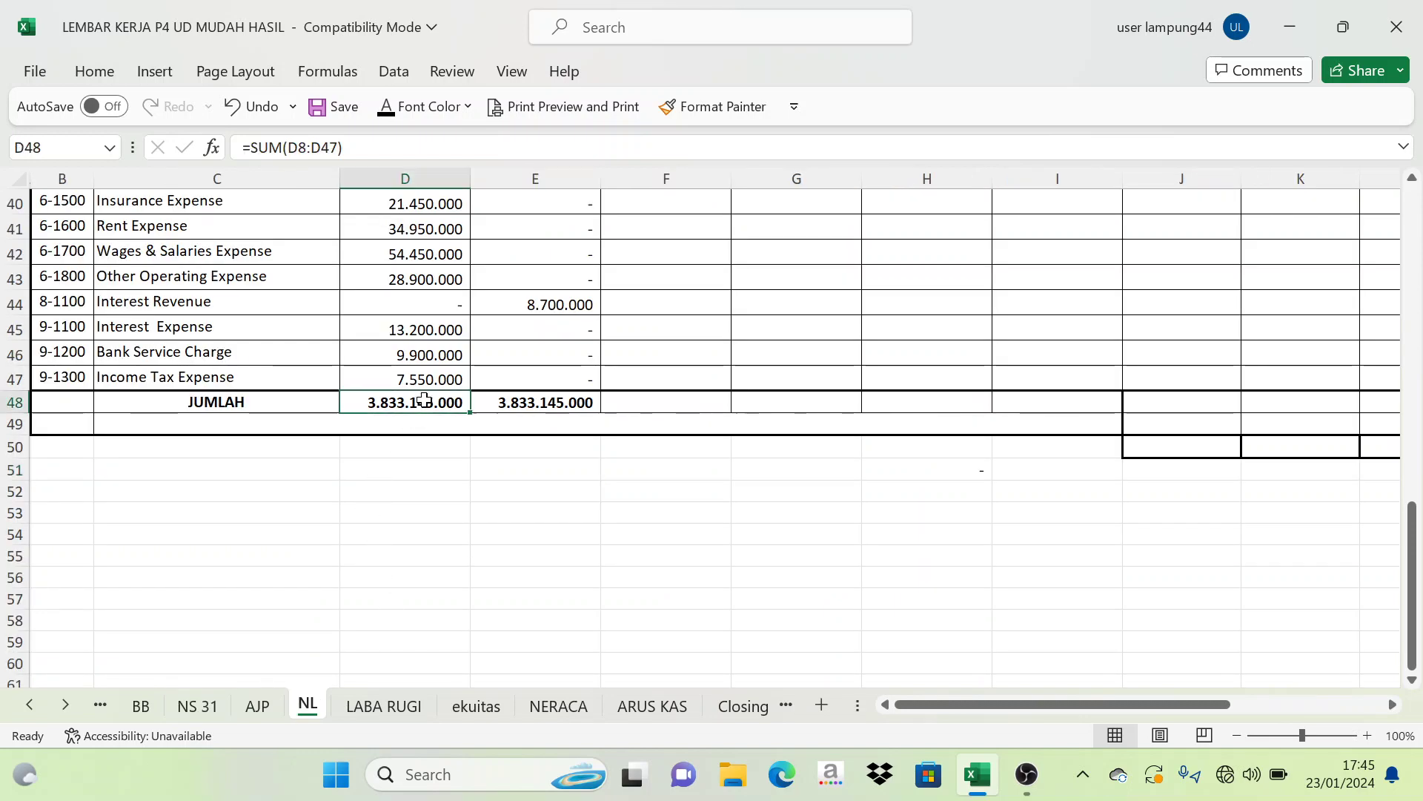
pyautogui.click(578, 400)
# Check the PENYESUAIAN debit and credit columns on the NL sheet and open the adjusting journal on the AJP sheet.
pyautogui.scroll(13, 593, 393)
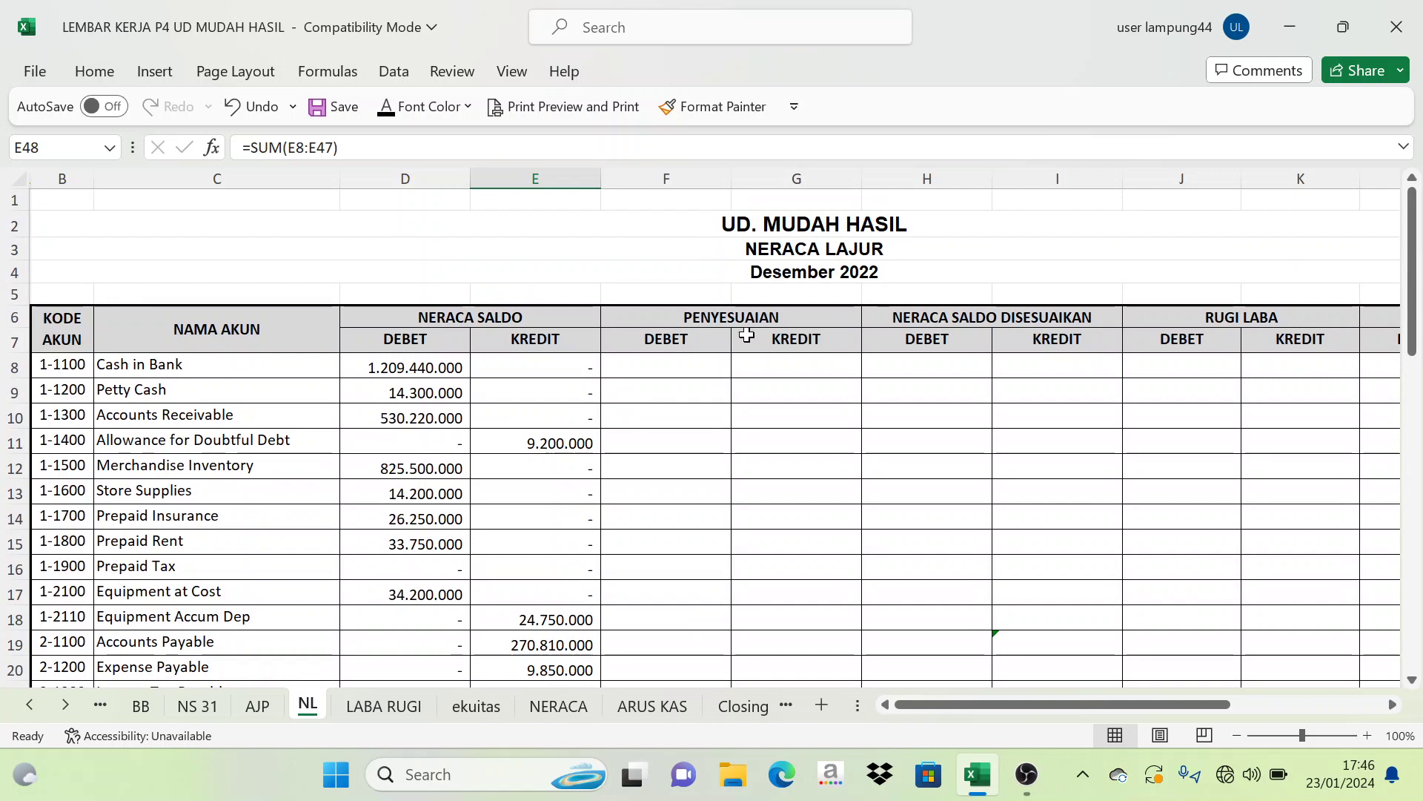
pyautogui.click(724, 365)
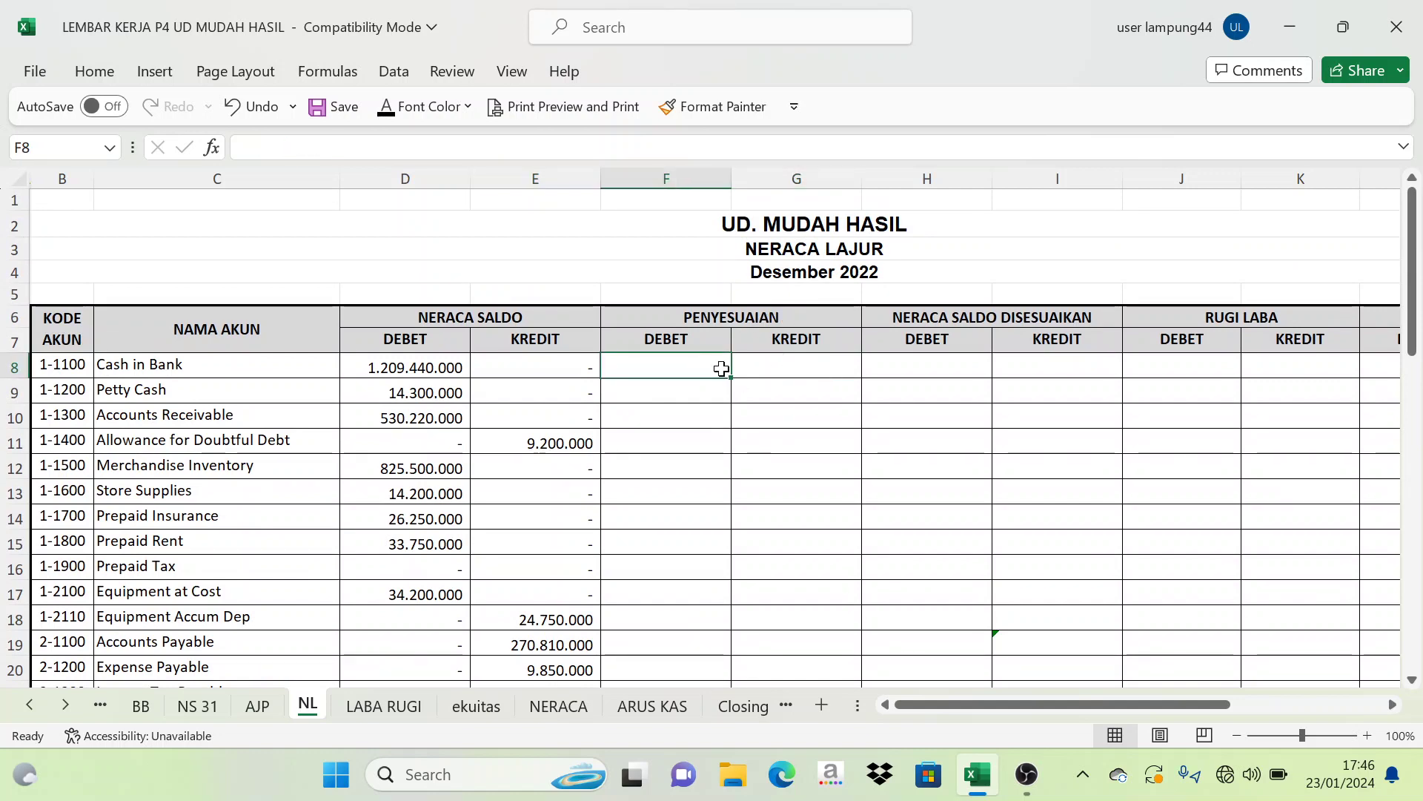
pyautogui.click(815, 377)
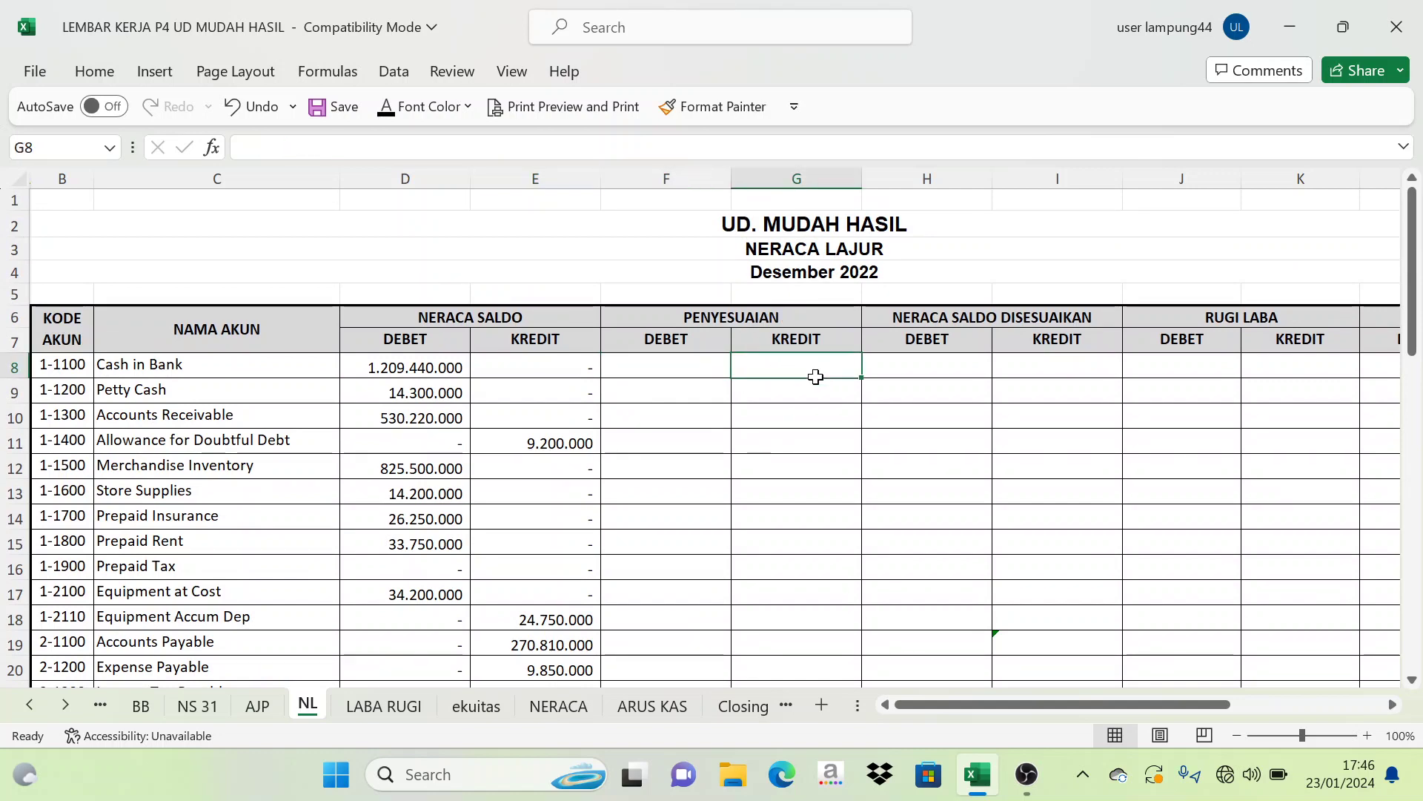
pyautogui.click(268, 711)
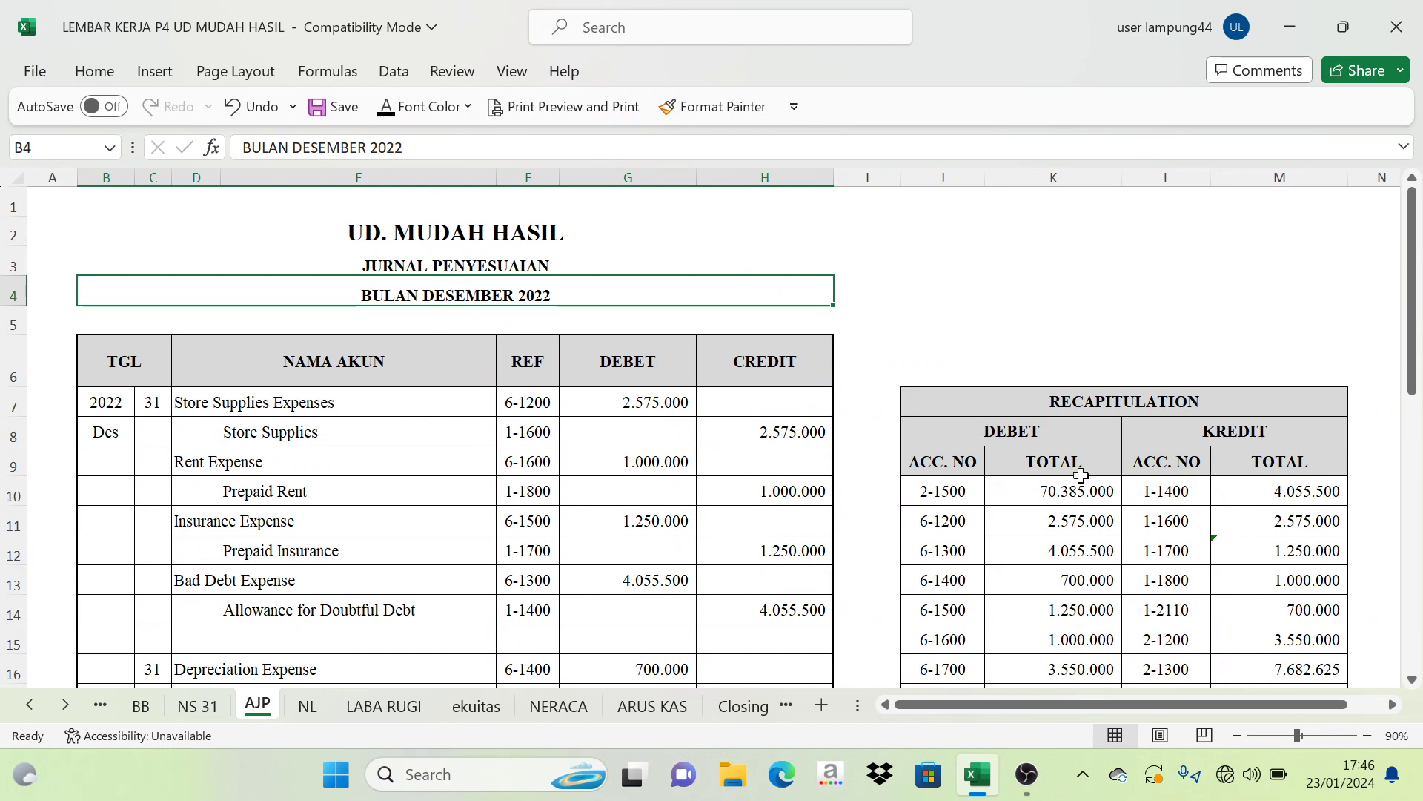
# Examine the adjusting journal entries on the AJP sheet and return to the PENYESUAIAN columns on the NL sheet.
pyautogui.scroll(-1, 704, 532)
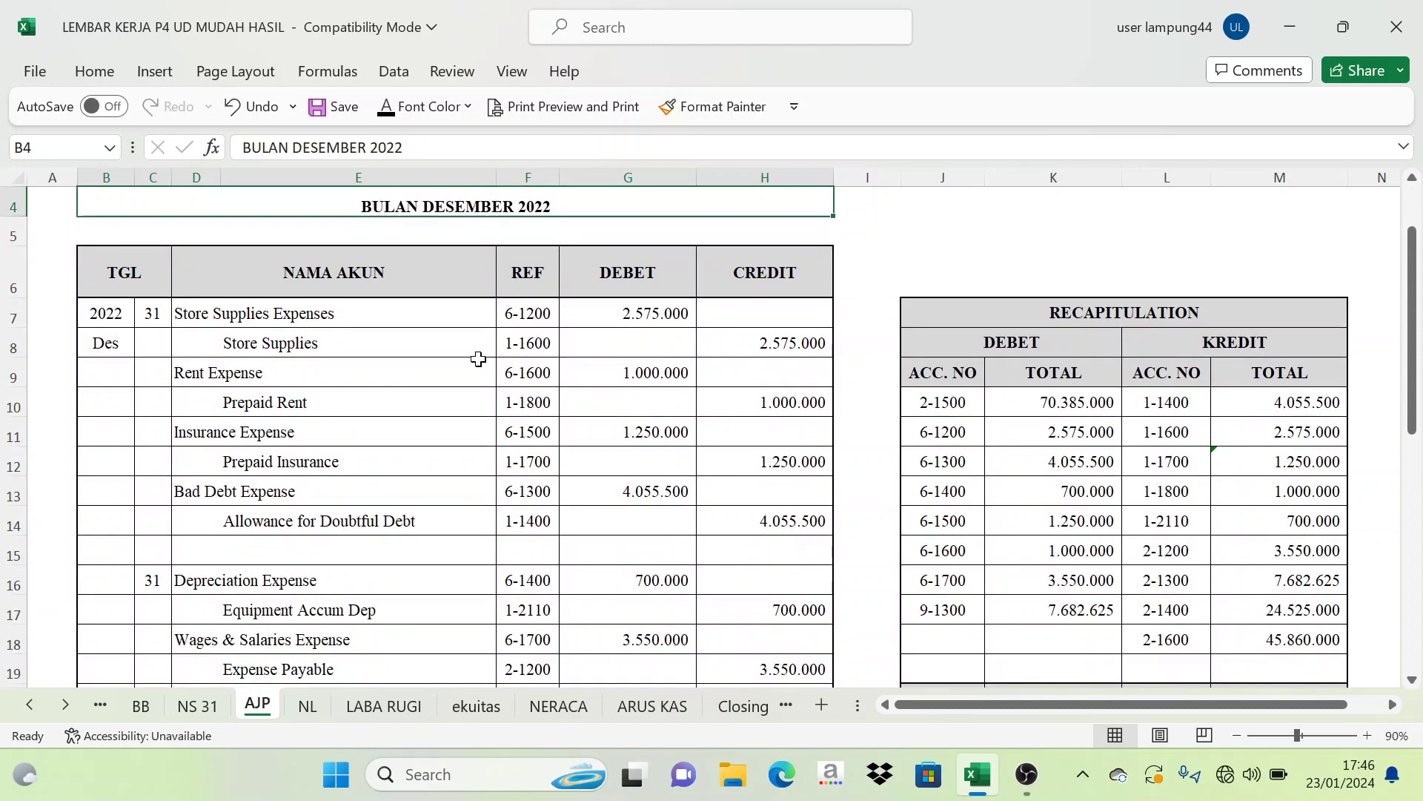
pyautogui.scroll(1, 704, 311)
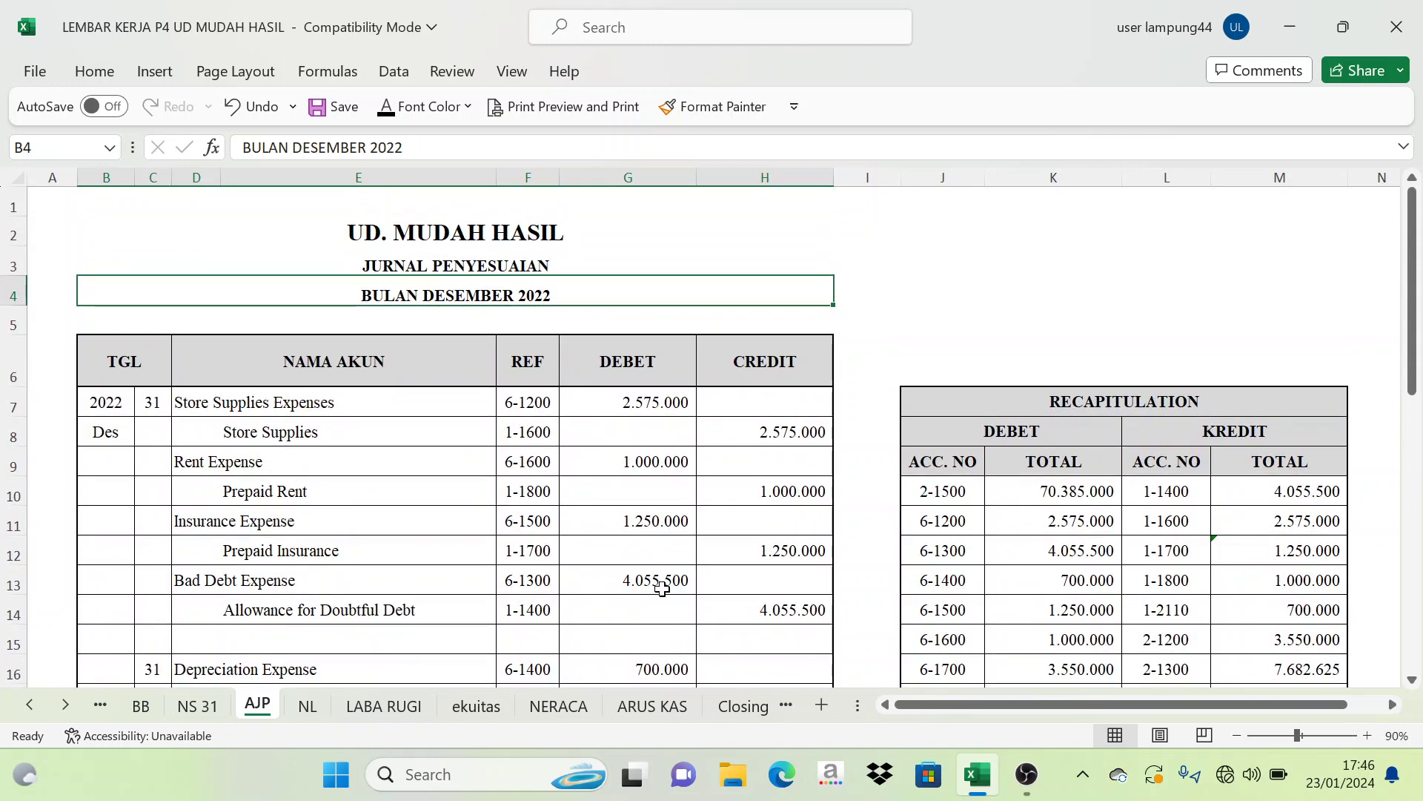
pyautogui.scroll(-1, 662, 588)
pyautogui.click(307, 705)
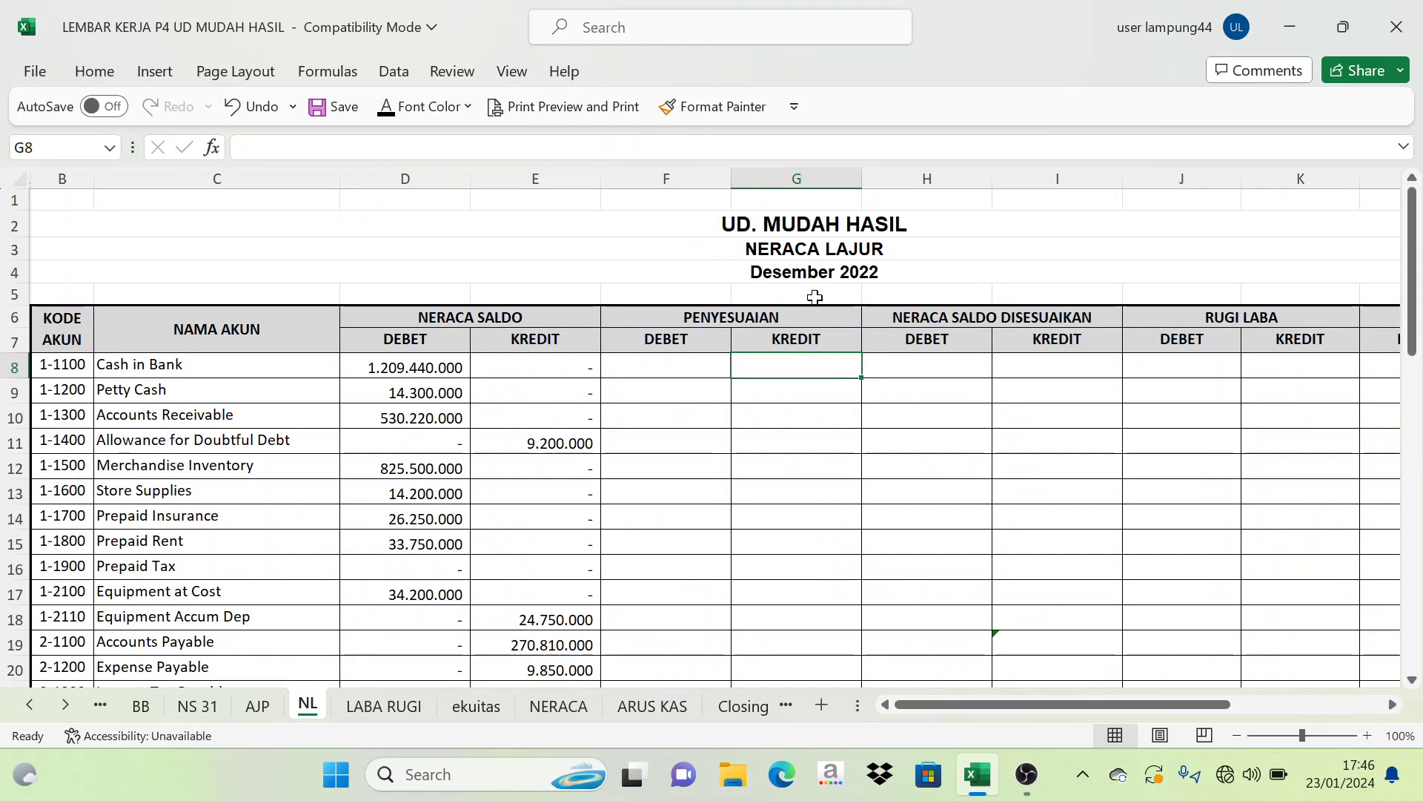
# Examine the debit and credit sections of the RECAPITULATION table on the AJP sheet.
pyautogui.click(261, 706)
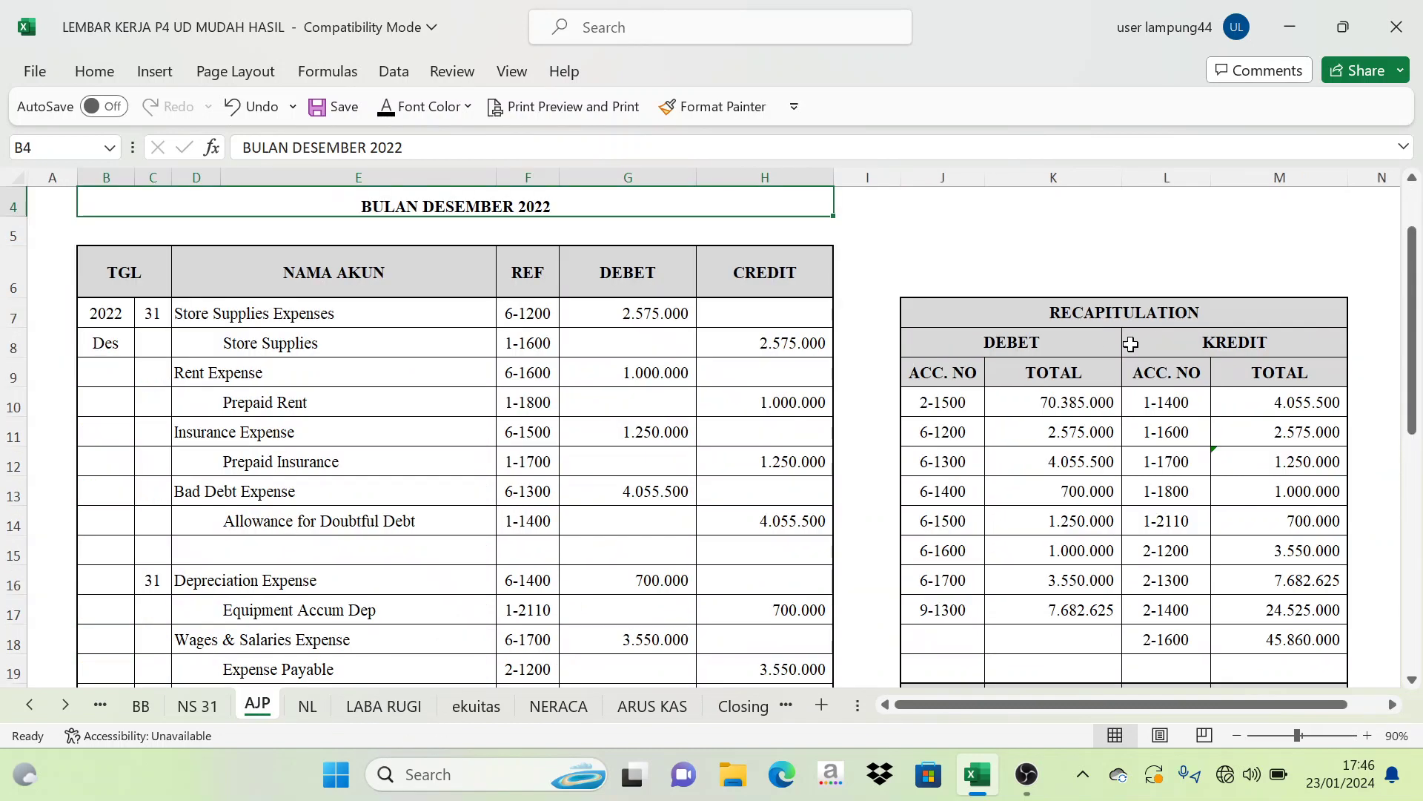
pyautogui.click(1149, 317)
pyautogui.scroll(1, 1064, 398)
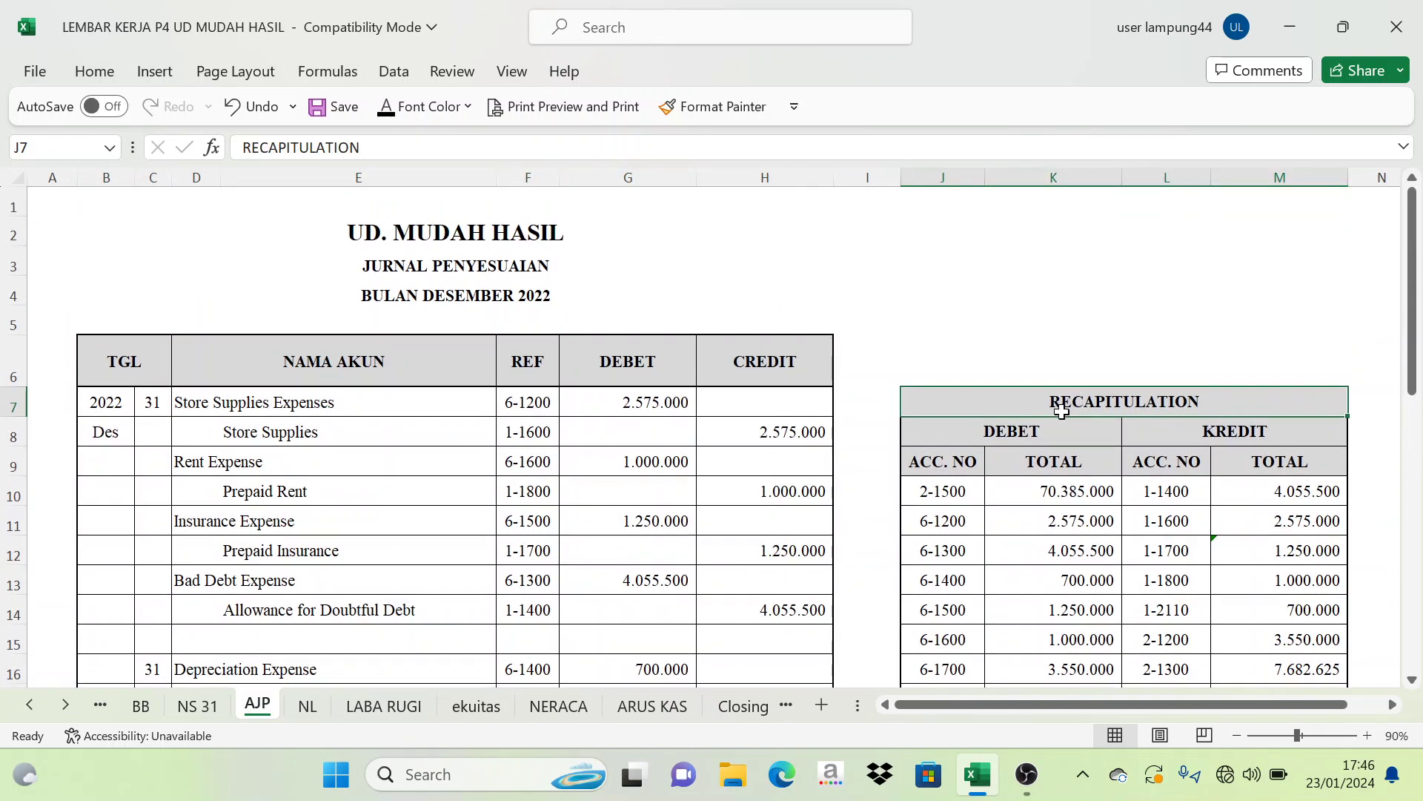
pyautogui.scroll(-1, 1055, 417)
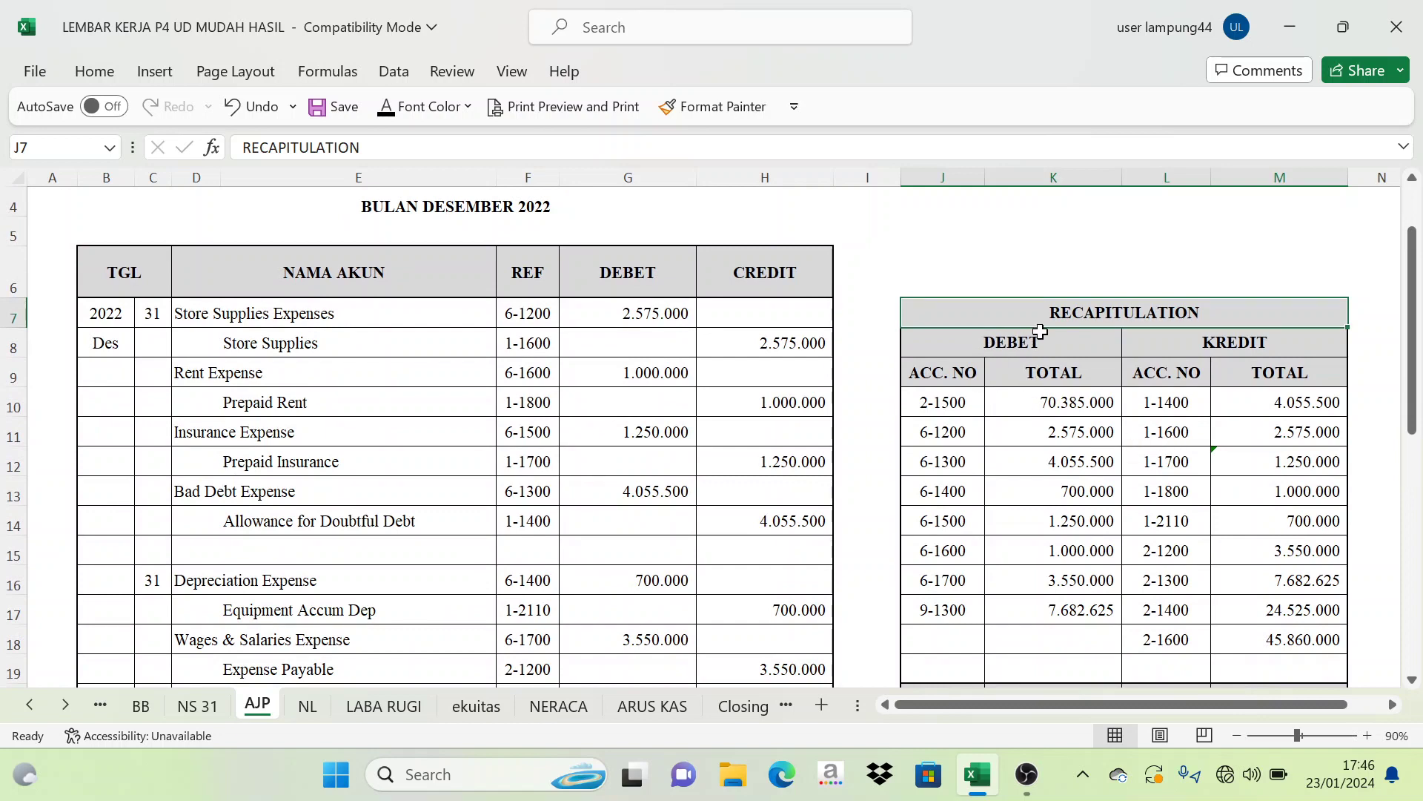
pyautogui.scroll(1, 482, 285)
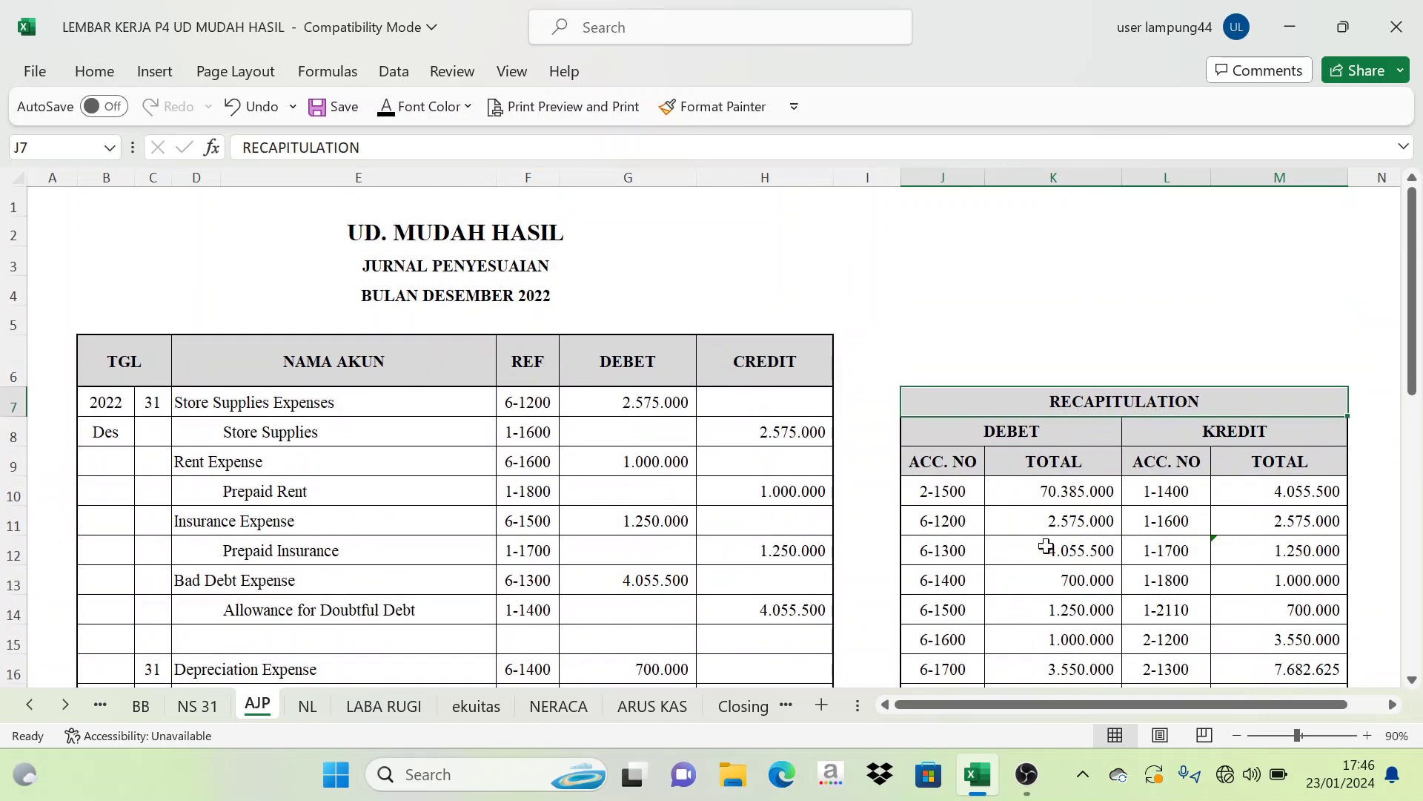
pyautogui.click(1038, 433)
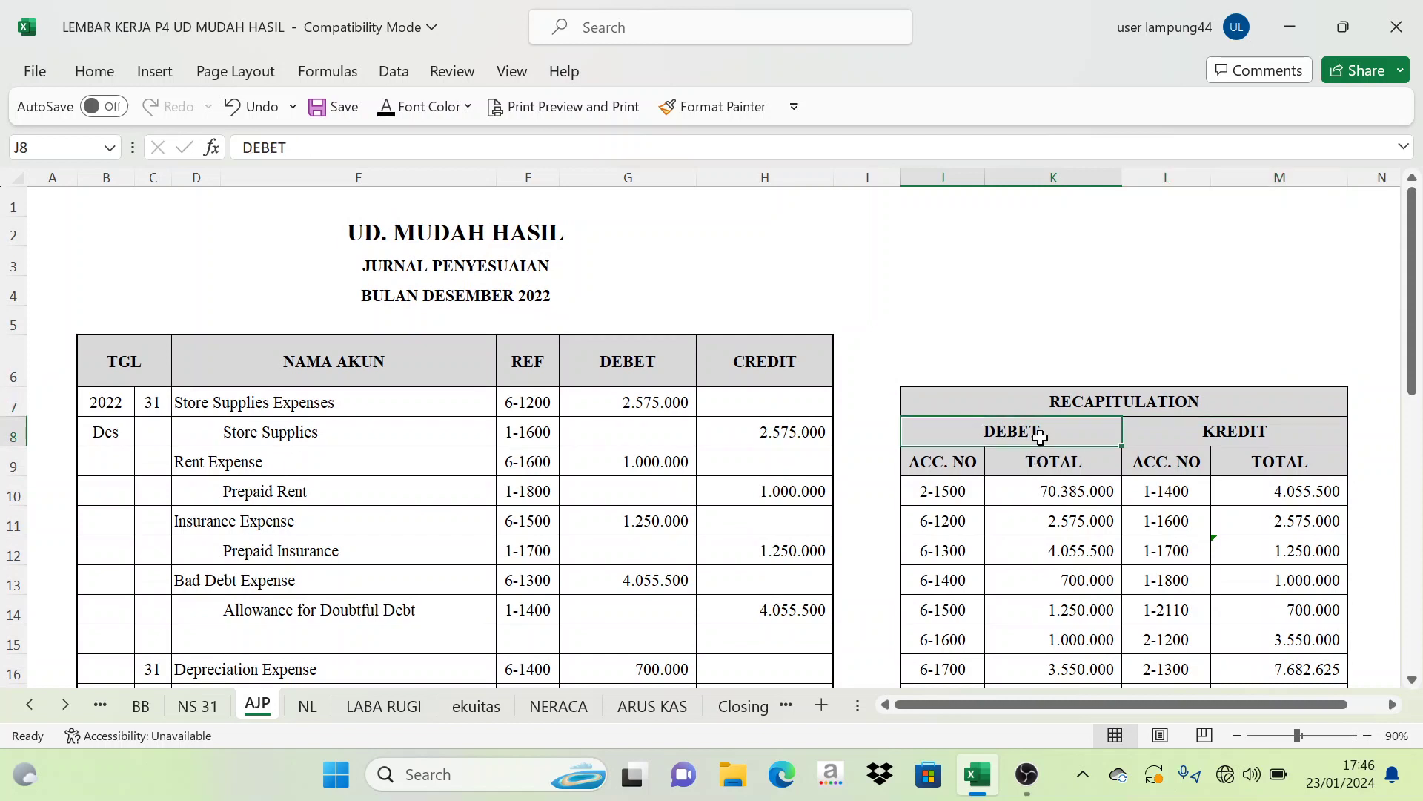
pyautogui.click(1255, 433)
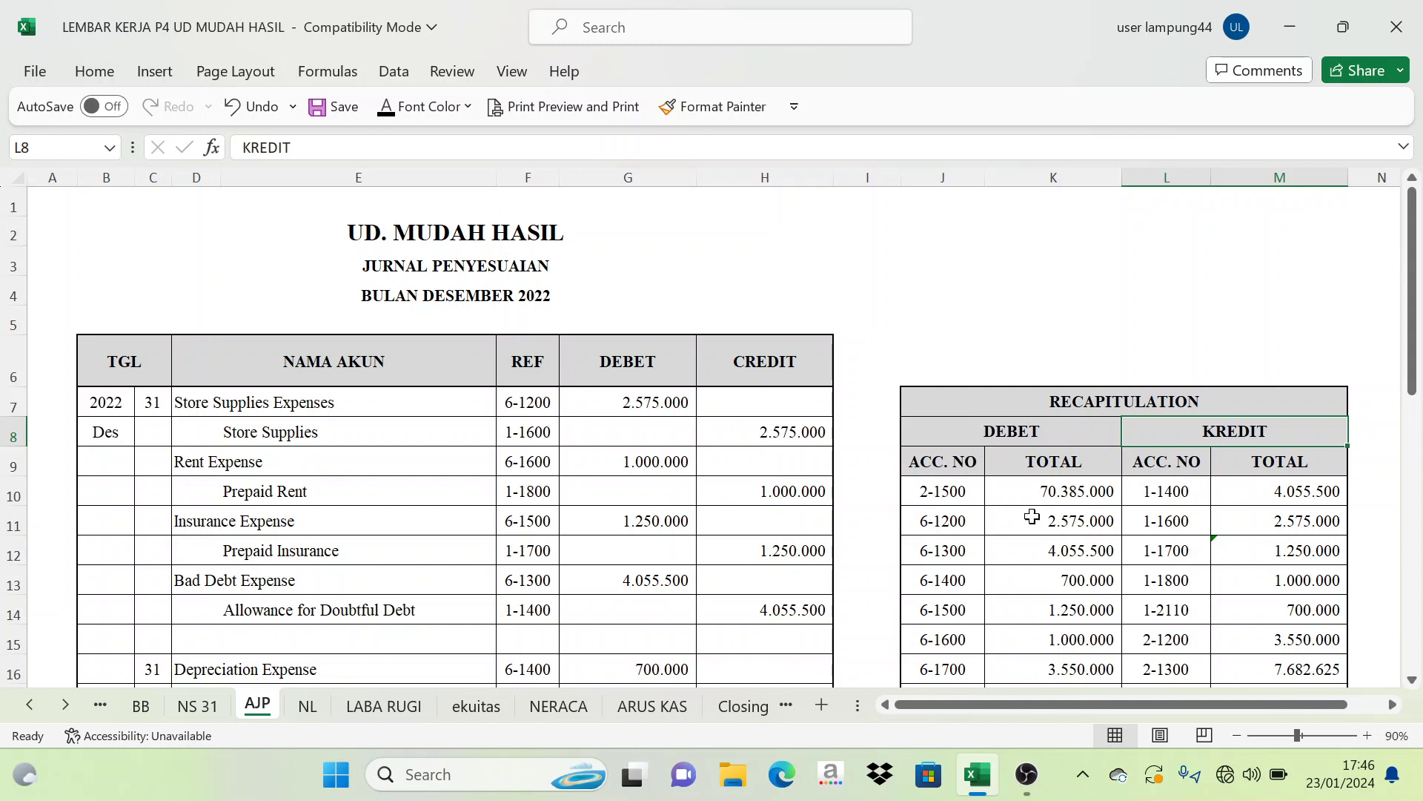
# Set the font colour of the PENYESUAIAN debit amount for PPN Outcome in F23 on the NL sheet to black, checking it against the AJP recapitulation.
pyautogui.click(322, 705)
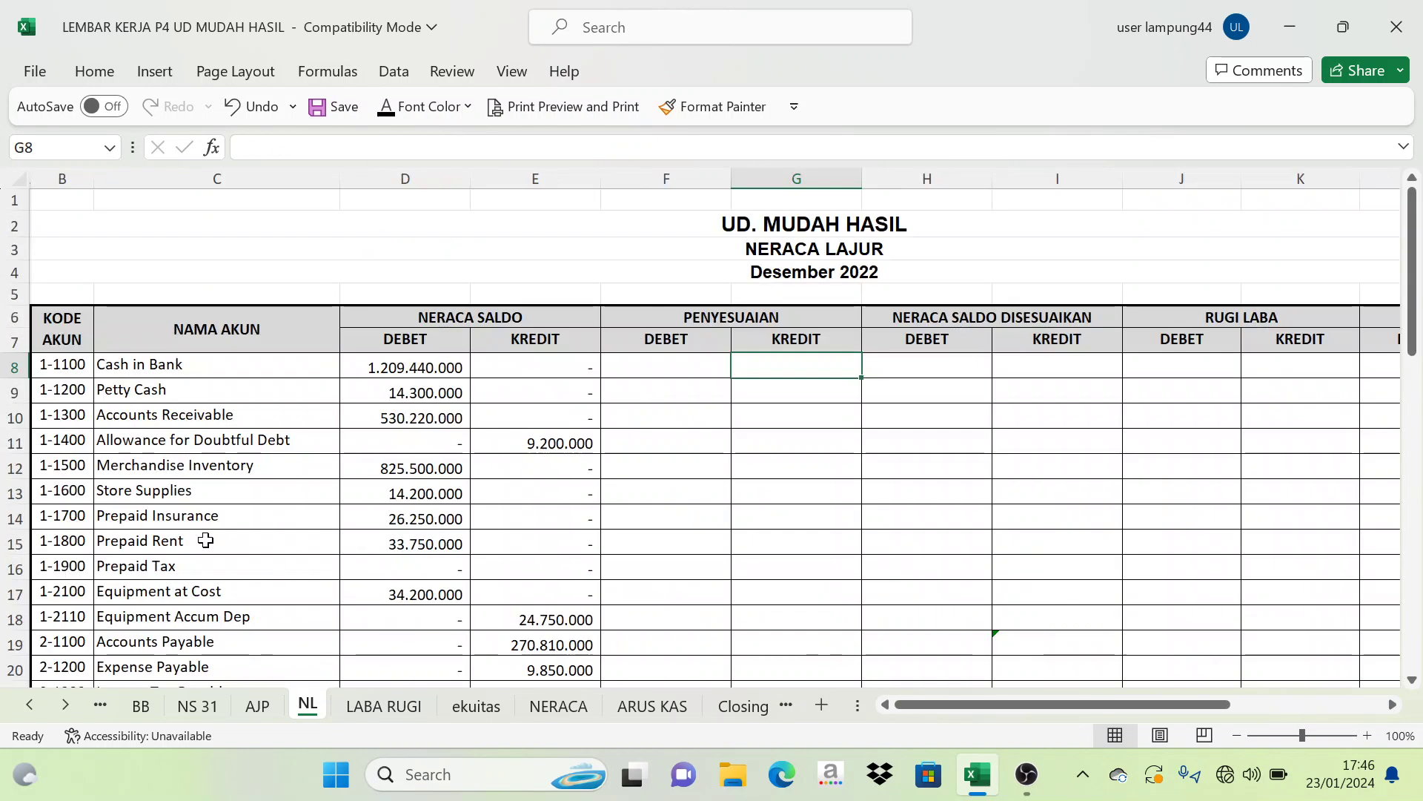
pyautogui.scroll(-2, 81, 578)
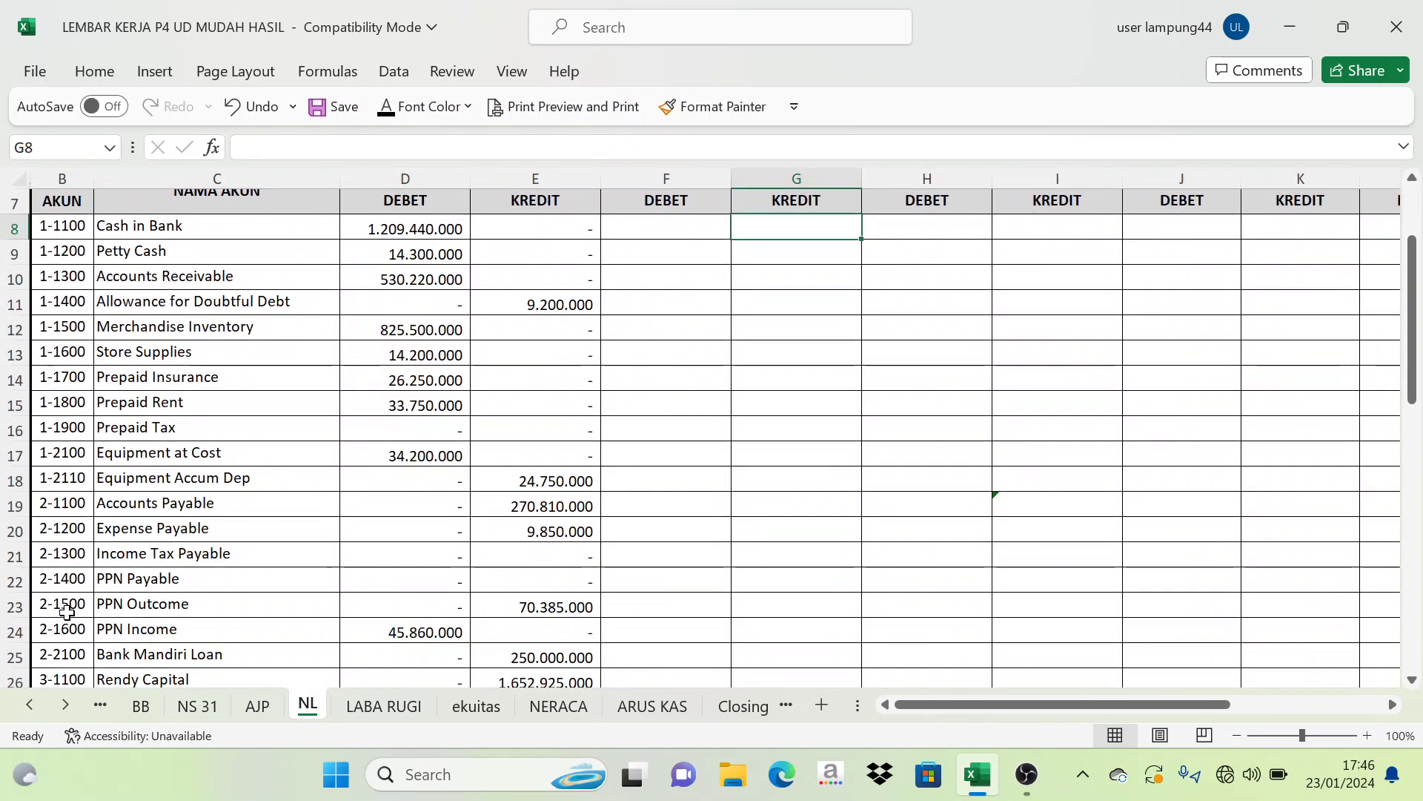
pyautogui.click(64, 607)
pyautogui.click(126, 608)
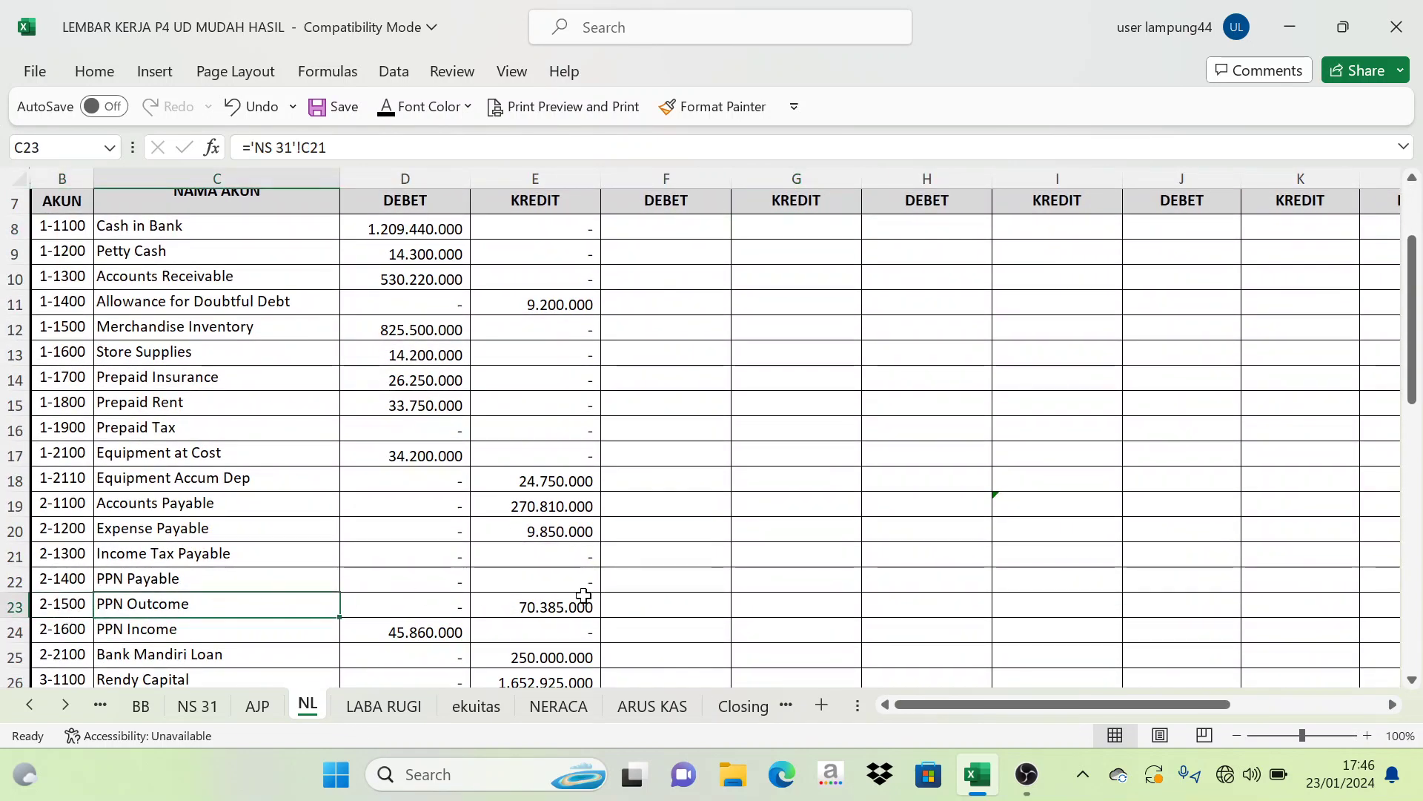
pyautogui.click(659, 606)
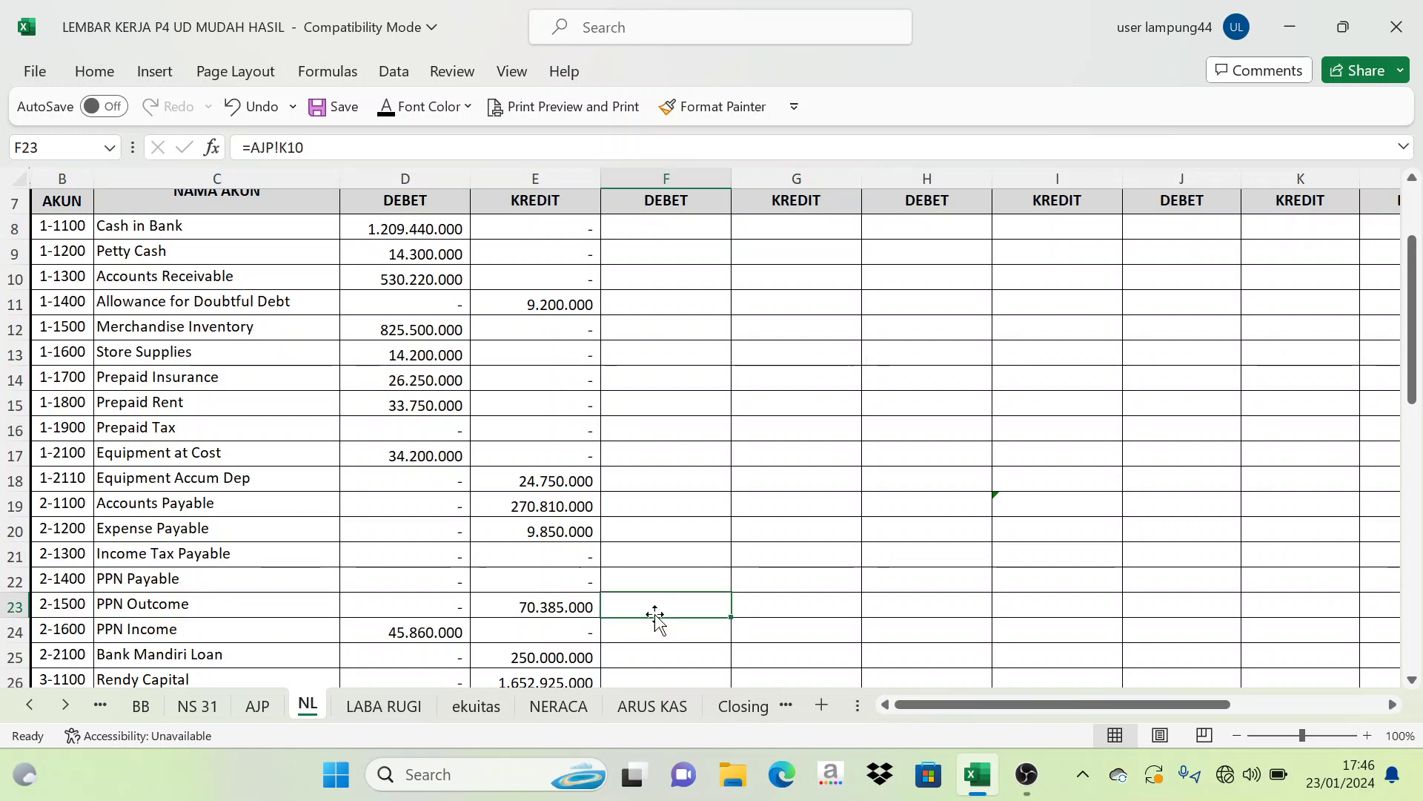
pyautogui.click(255, 706)
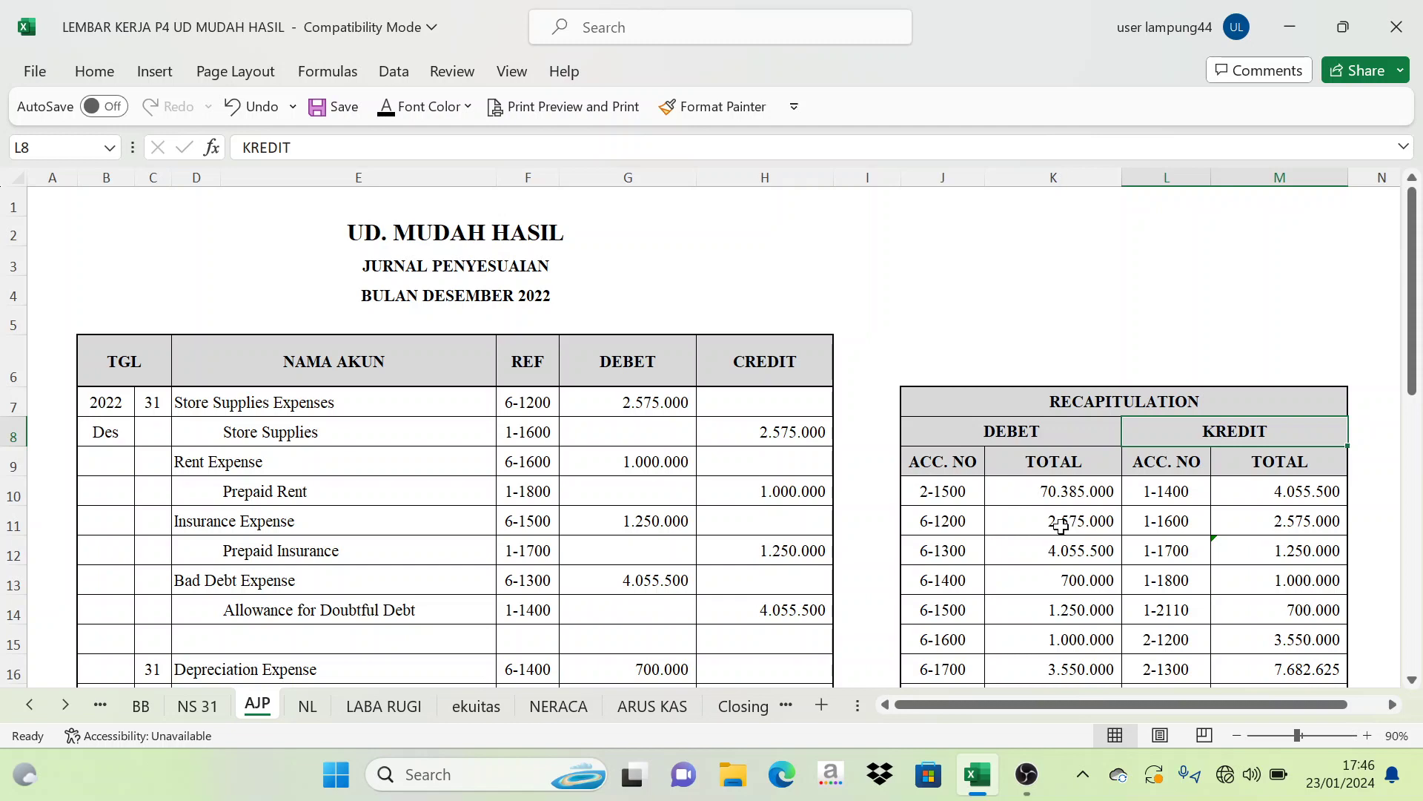
pyautogui.click(308, 705)
pyautogui.scroll(2, 616, 458)
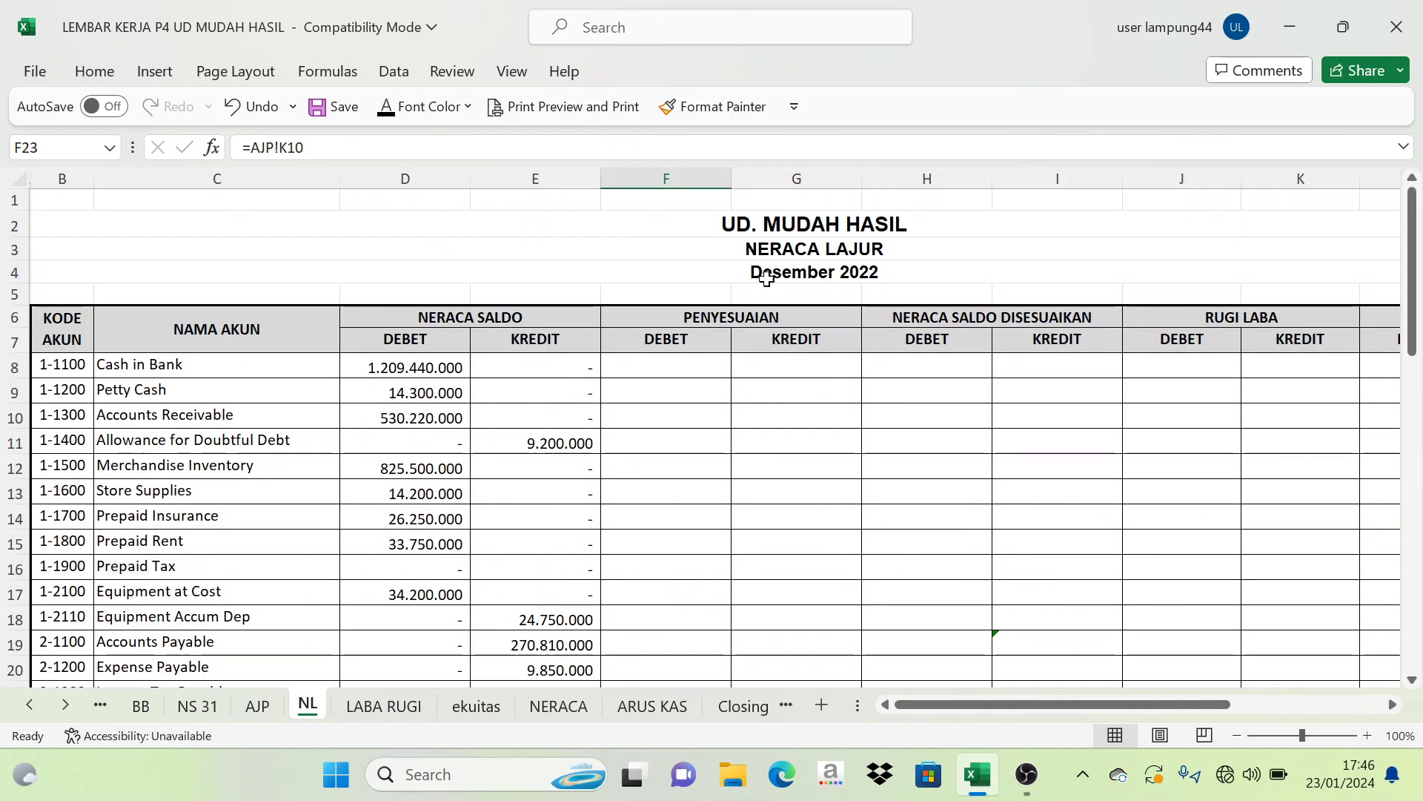
pyautogui.scroll(-1, 662, 396)
pyautogui.scroll(-1, 662, 395)
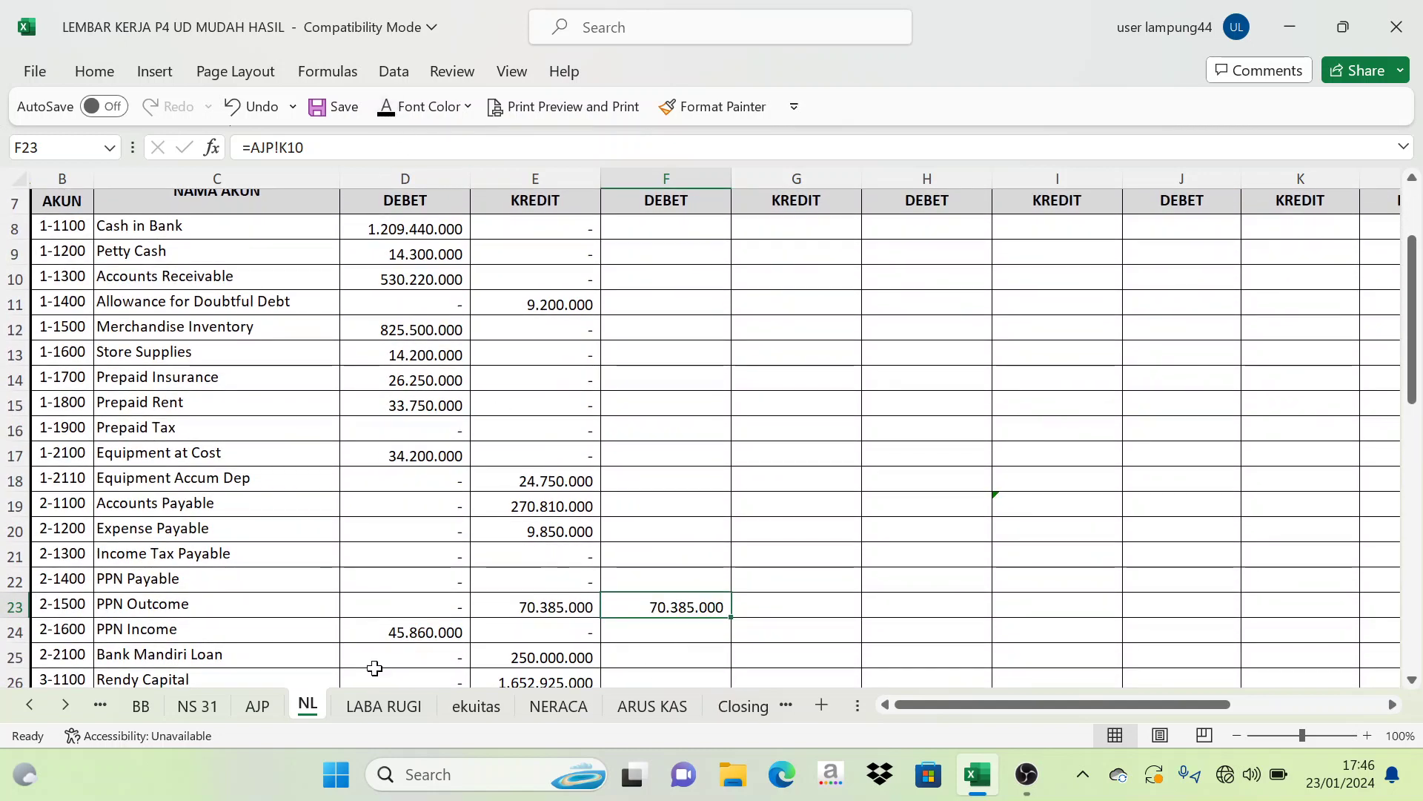
# Check account 6-1200 in the AJP recapitulation and set the font colour of its PENYESUAIAN debit amount in F37 on the NL sheet to black.
pyautogui.click(259, 708)
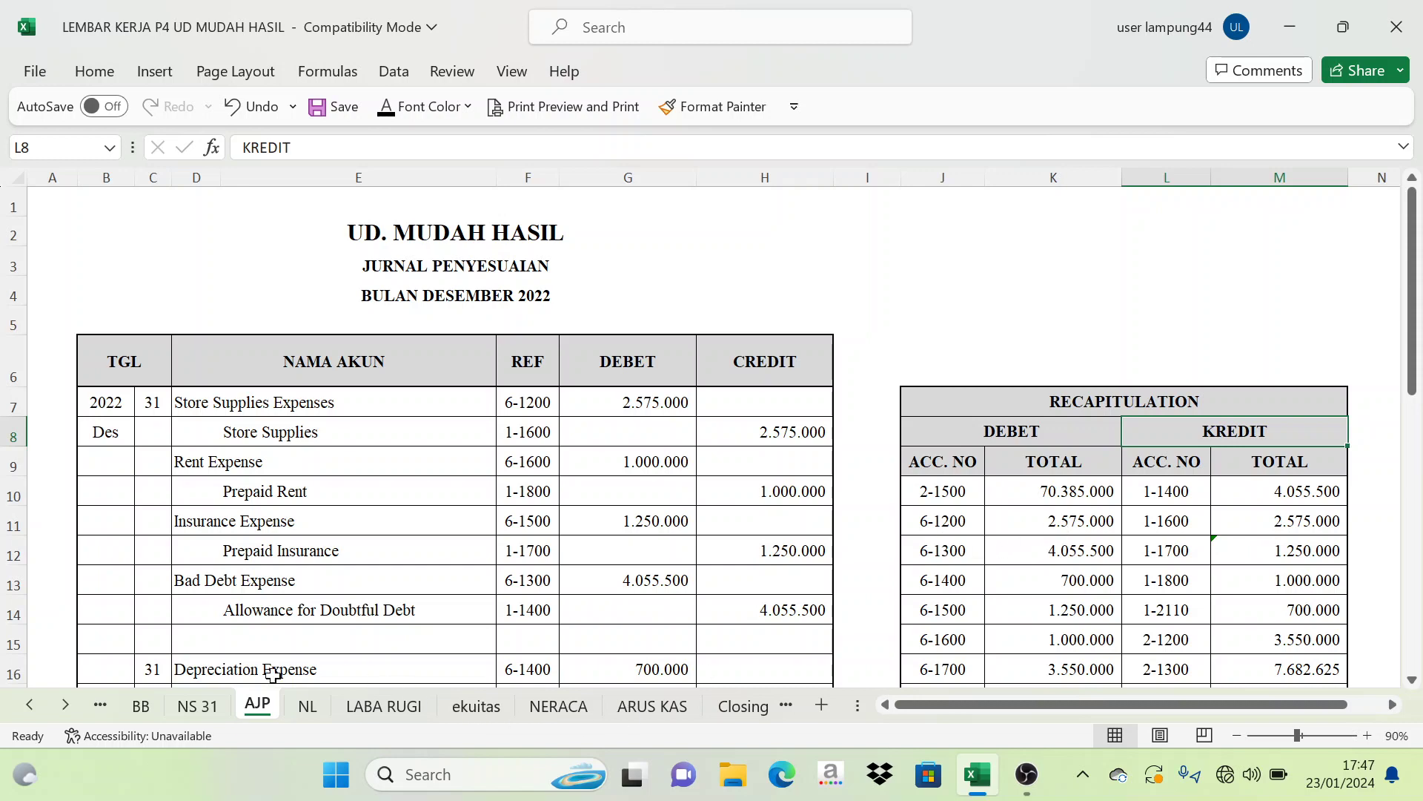
pyautogui.click(309, 704)
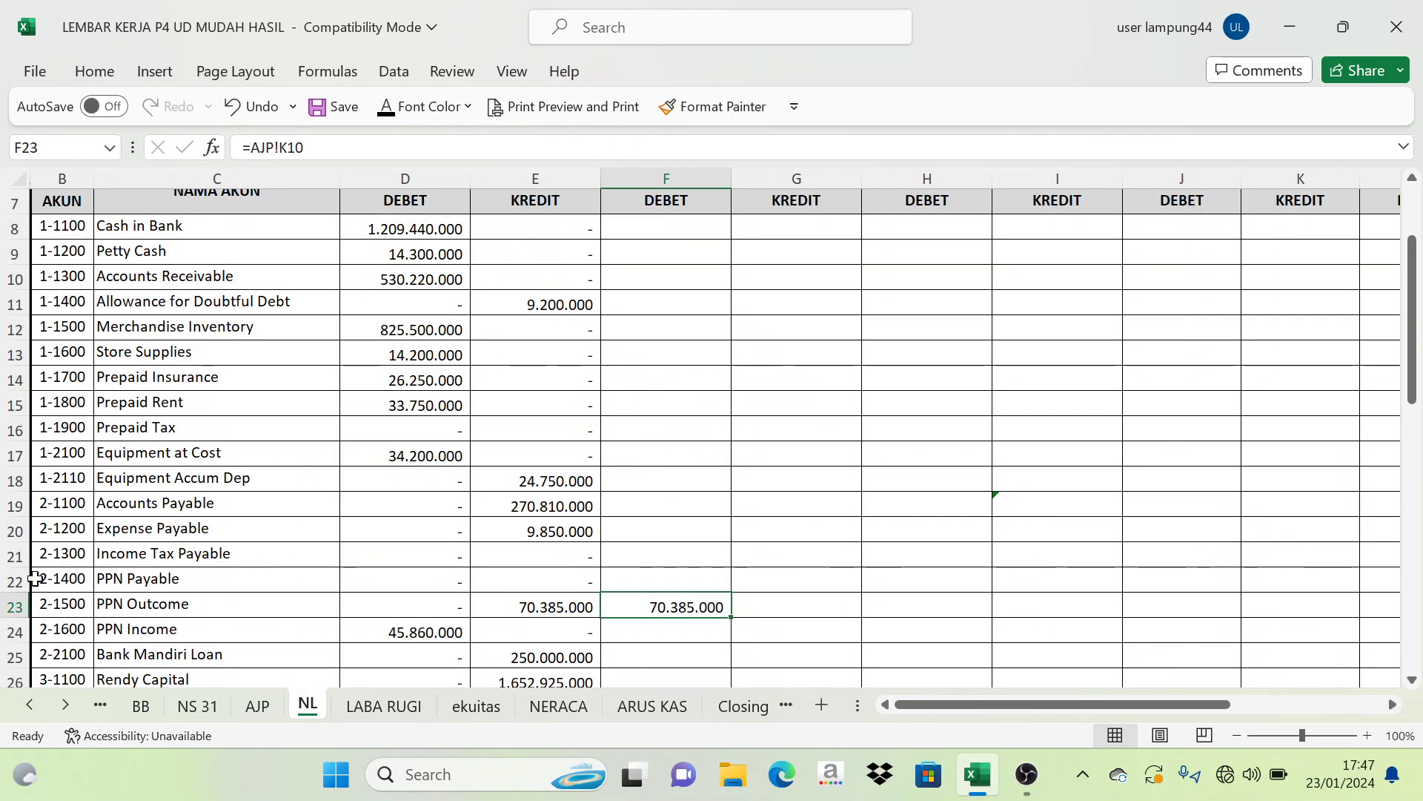
pyautogui.scroll(-5, 34, 579)
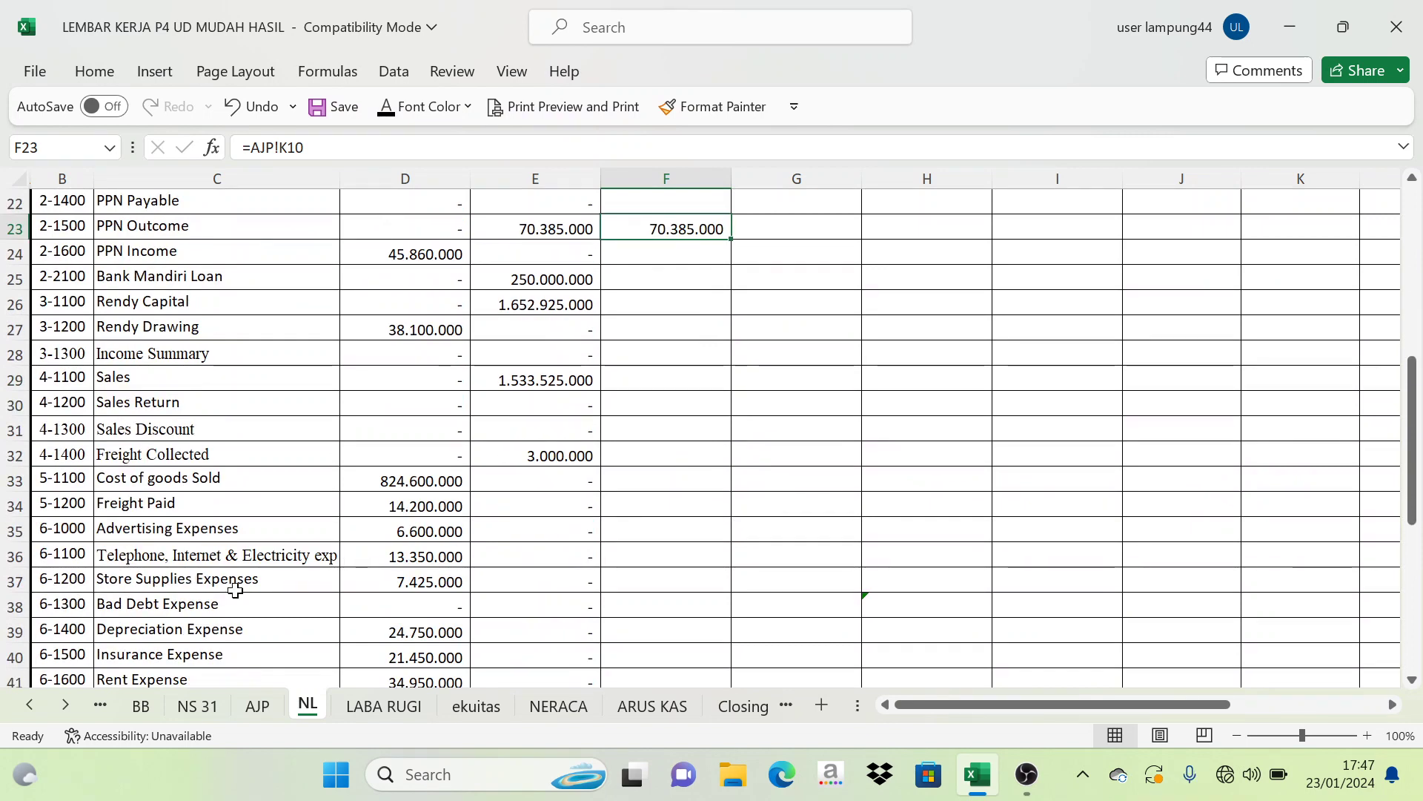
pyautogui.click(666, 583)
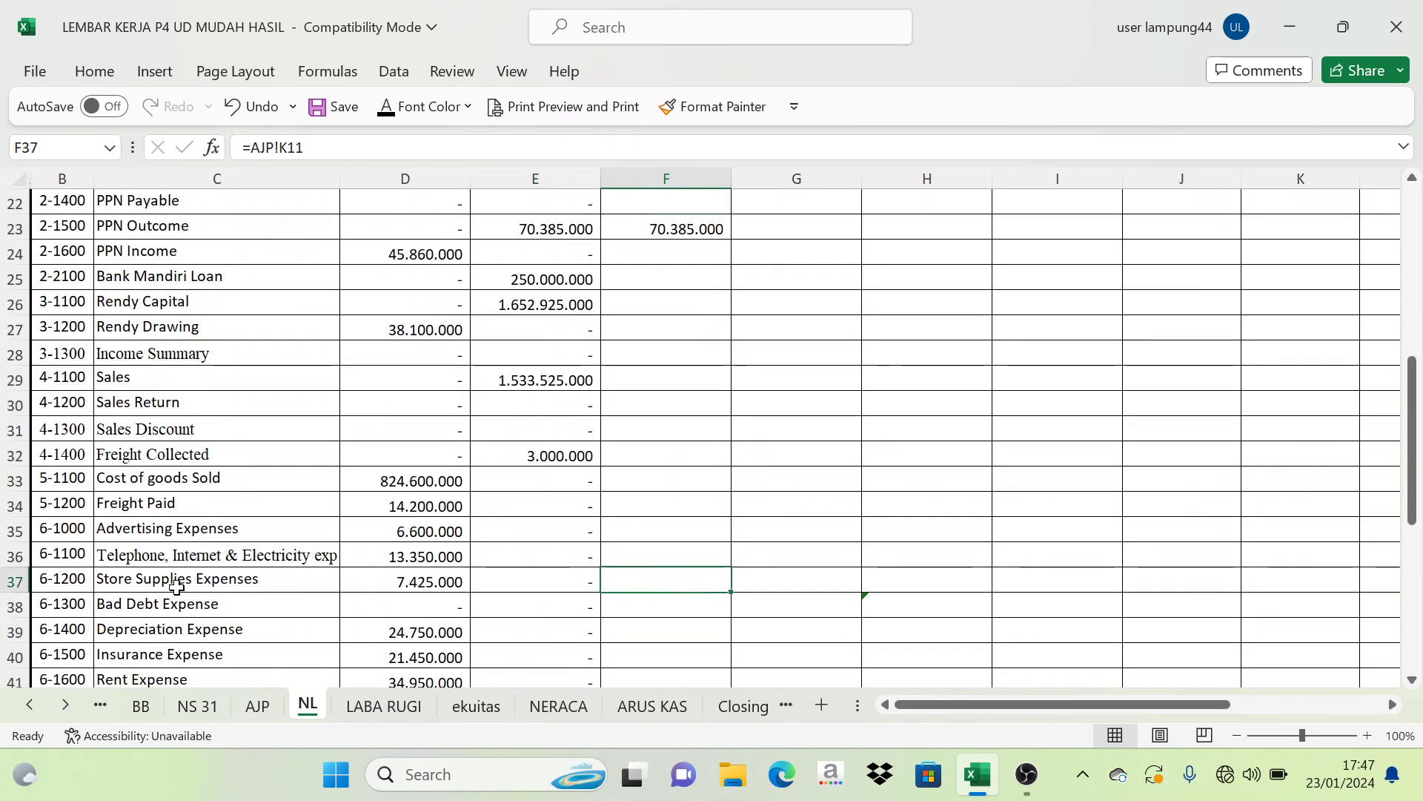
pyautogui.scroll(6, 767, 579)
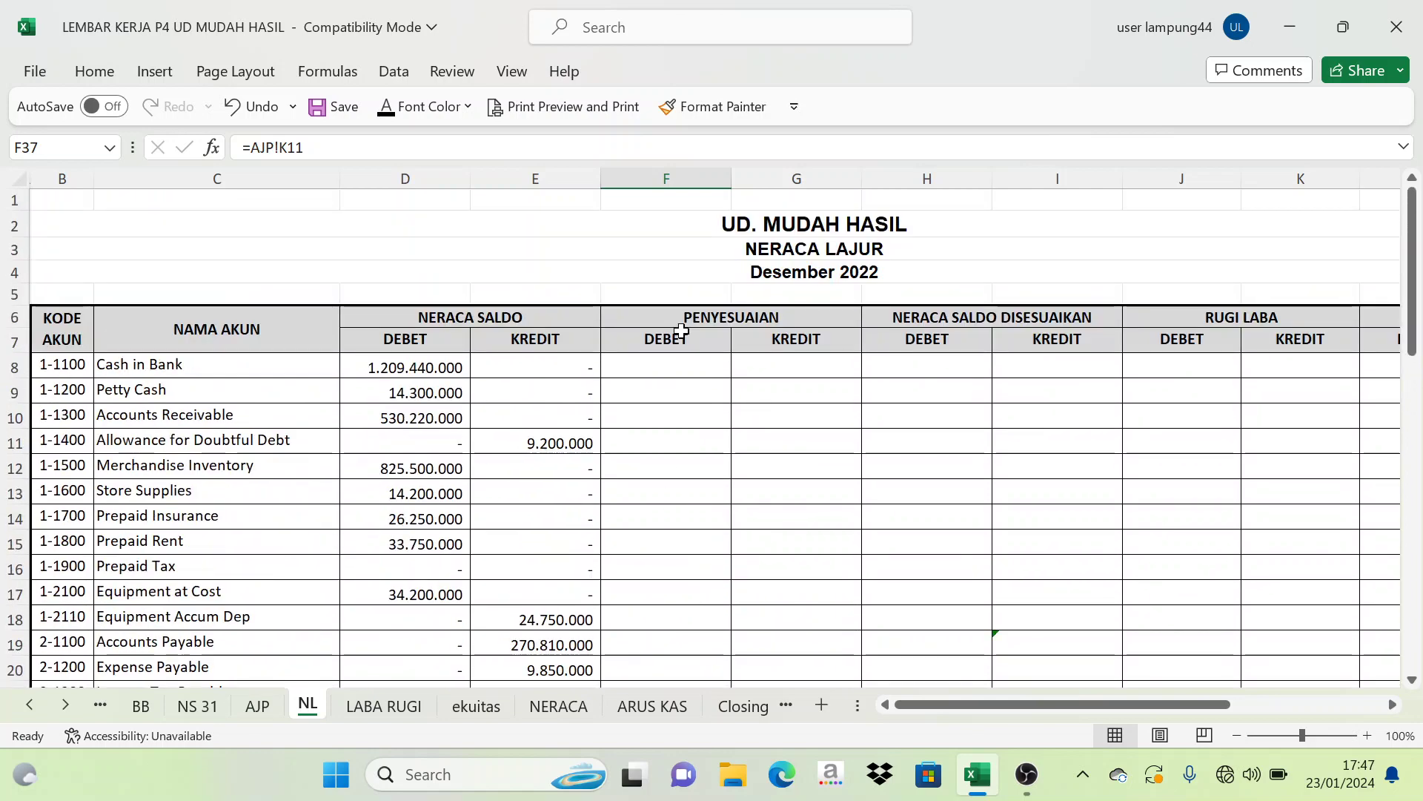
pyautogui.scroll(-6, 686, 394)
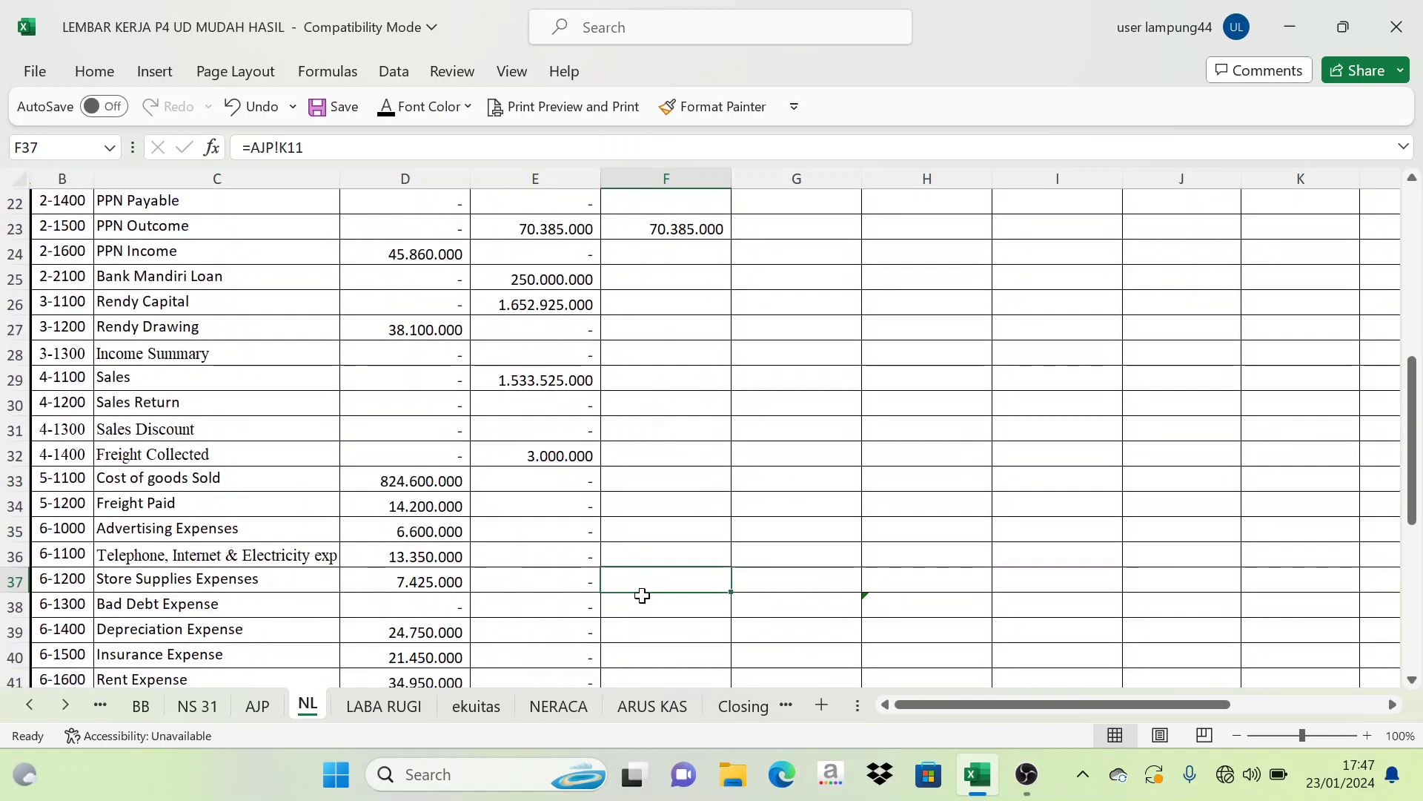
pyautogui.click(388, 106)
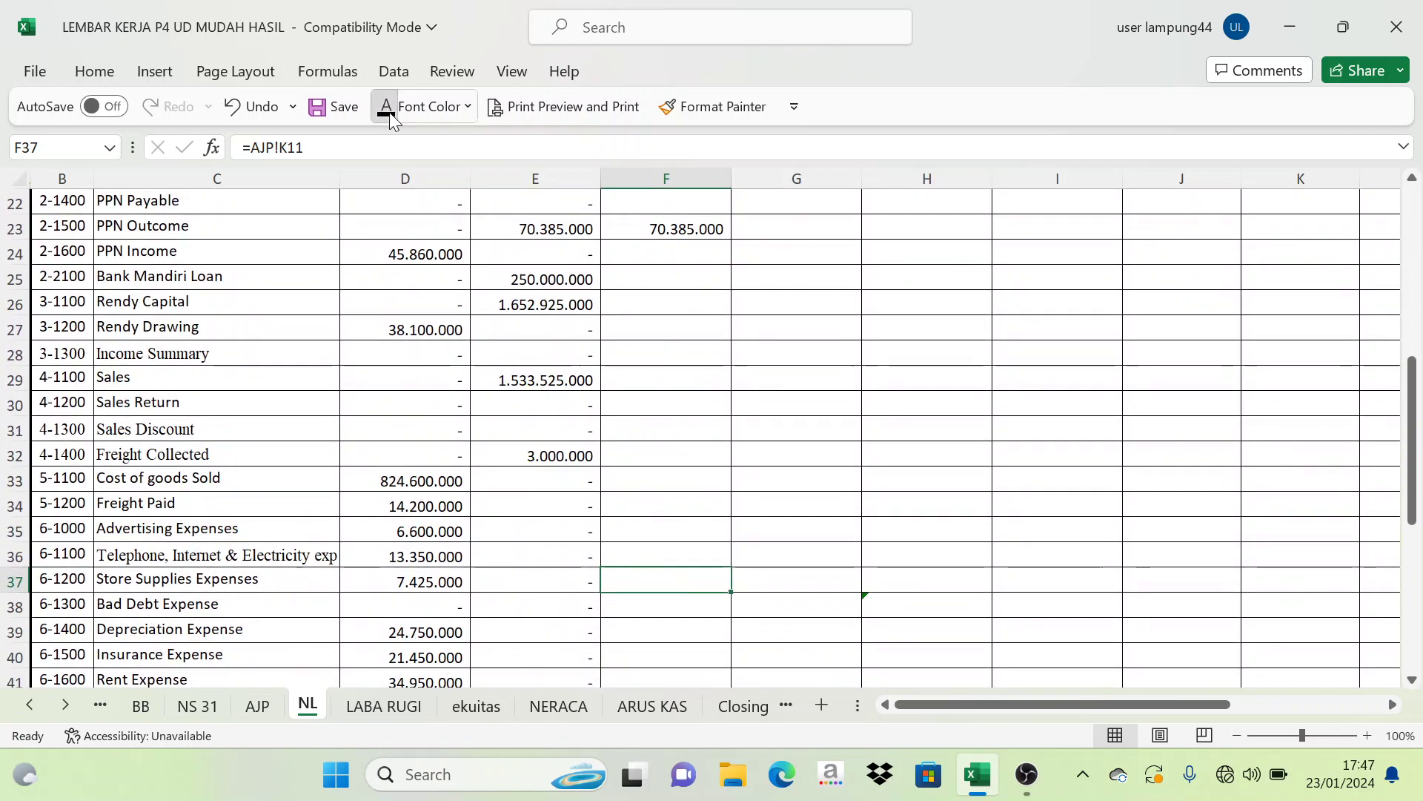
# Check accounts 6-1300 to 6-1700 in the AJP recapitulation and set the font colour of their PENYESUAIAN debit amounts in F38:F42 to black.
pyautogui.click(259, 711)
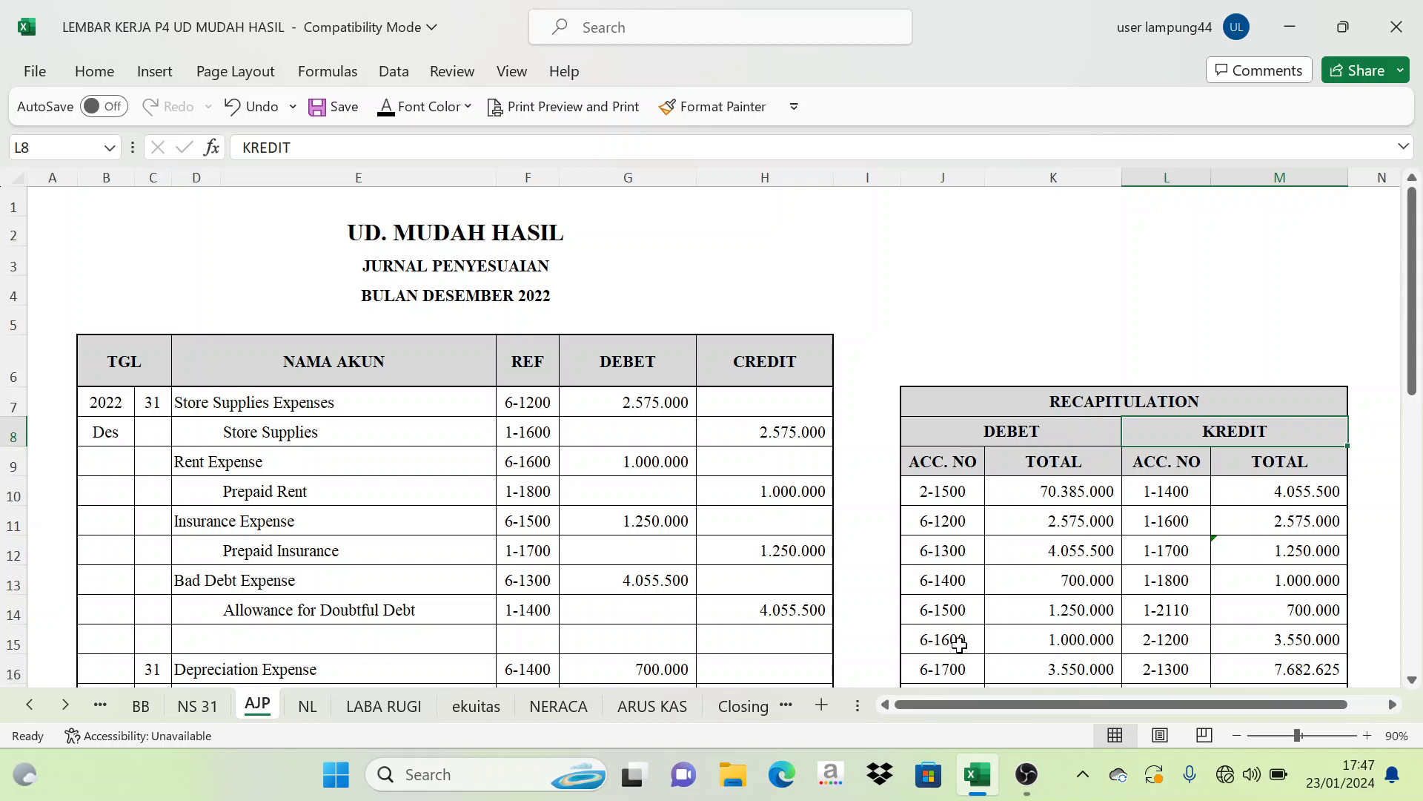
pyautogui.scroll(-1, 993, 614)
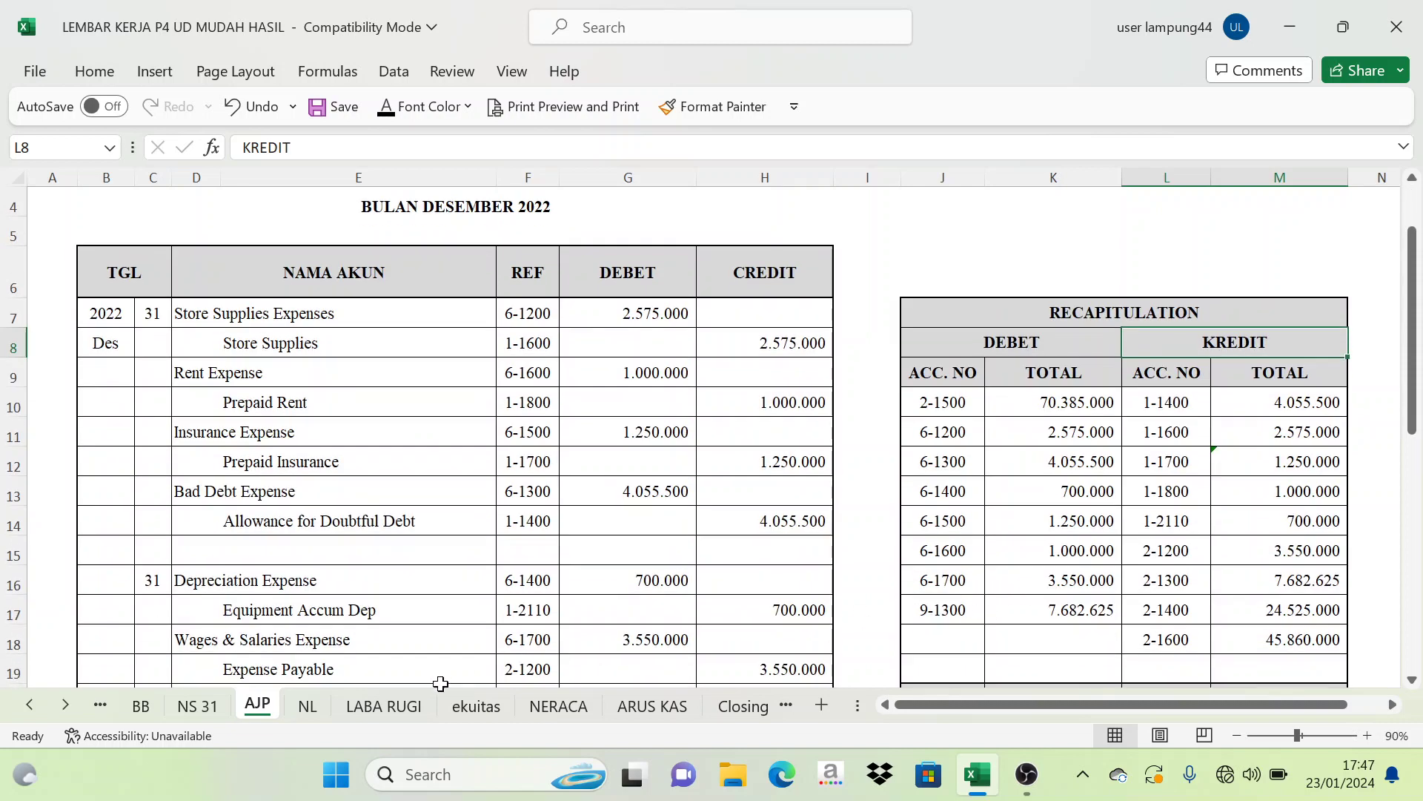
pyautogui.click(308, 708)
pyautogui.scroll(-1, 563, 578)
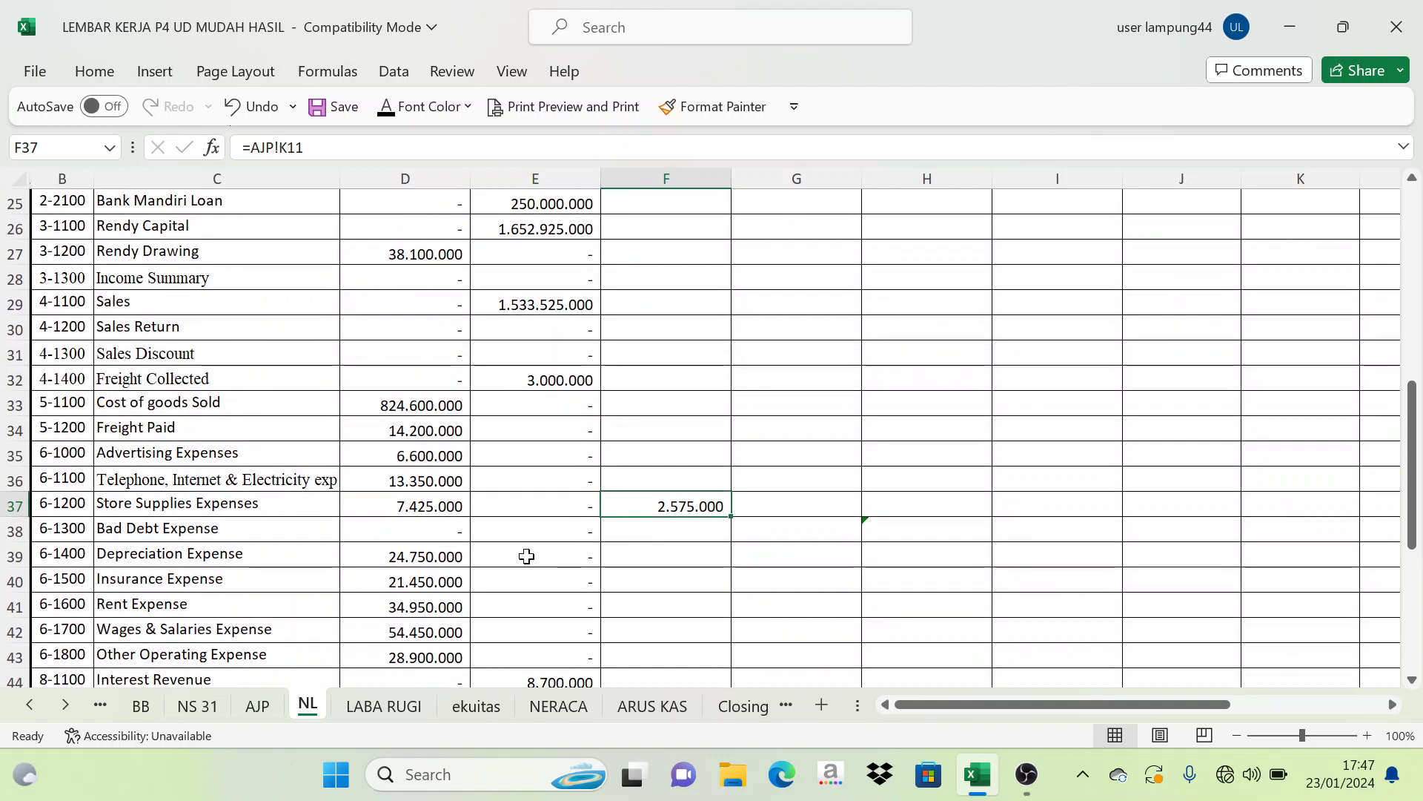
pyautogui.scroll(-1, 665, 511)
pyautogui.moveTo(666, 450); pyautogui.dragTo(687, 553)
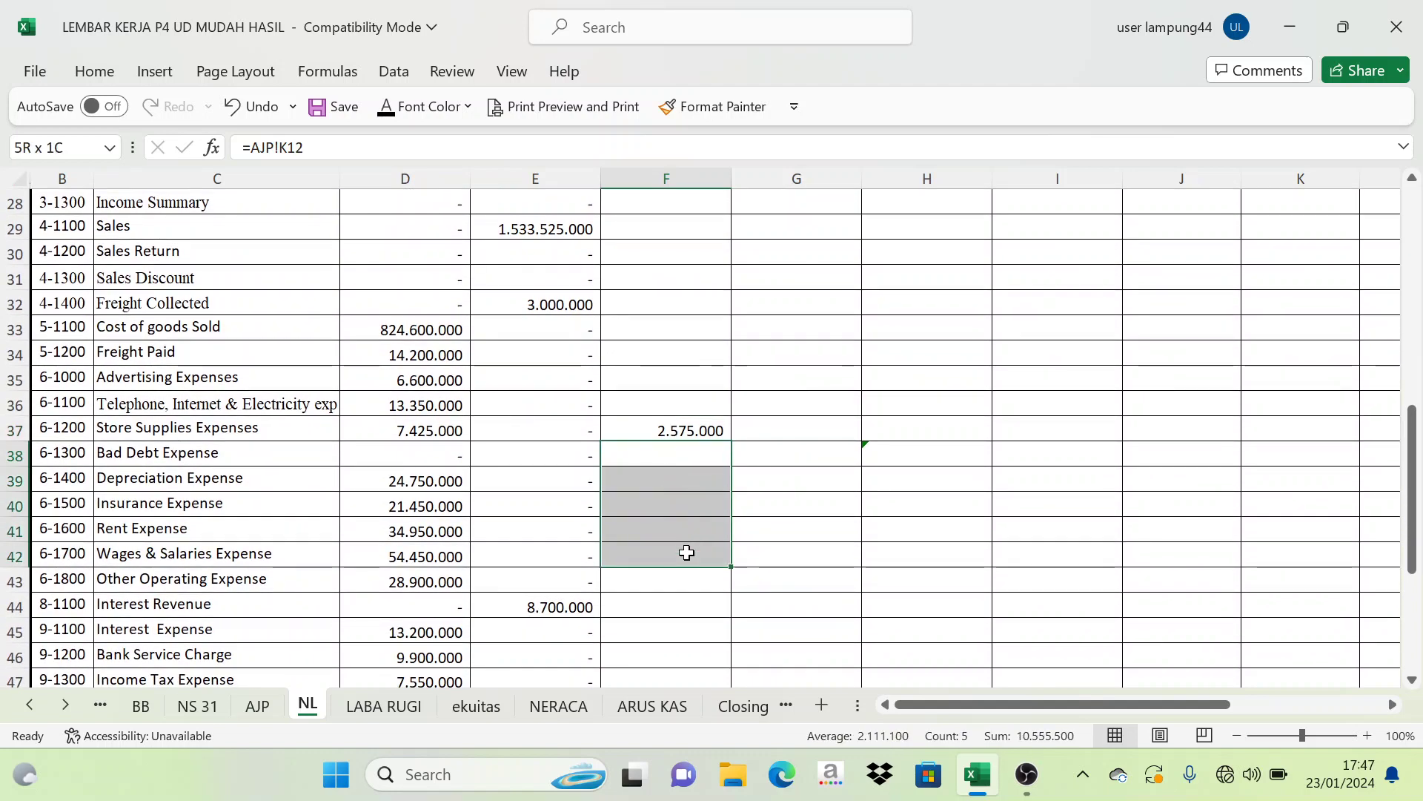
pyautogui.click(391, 111)
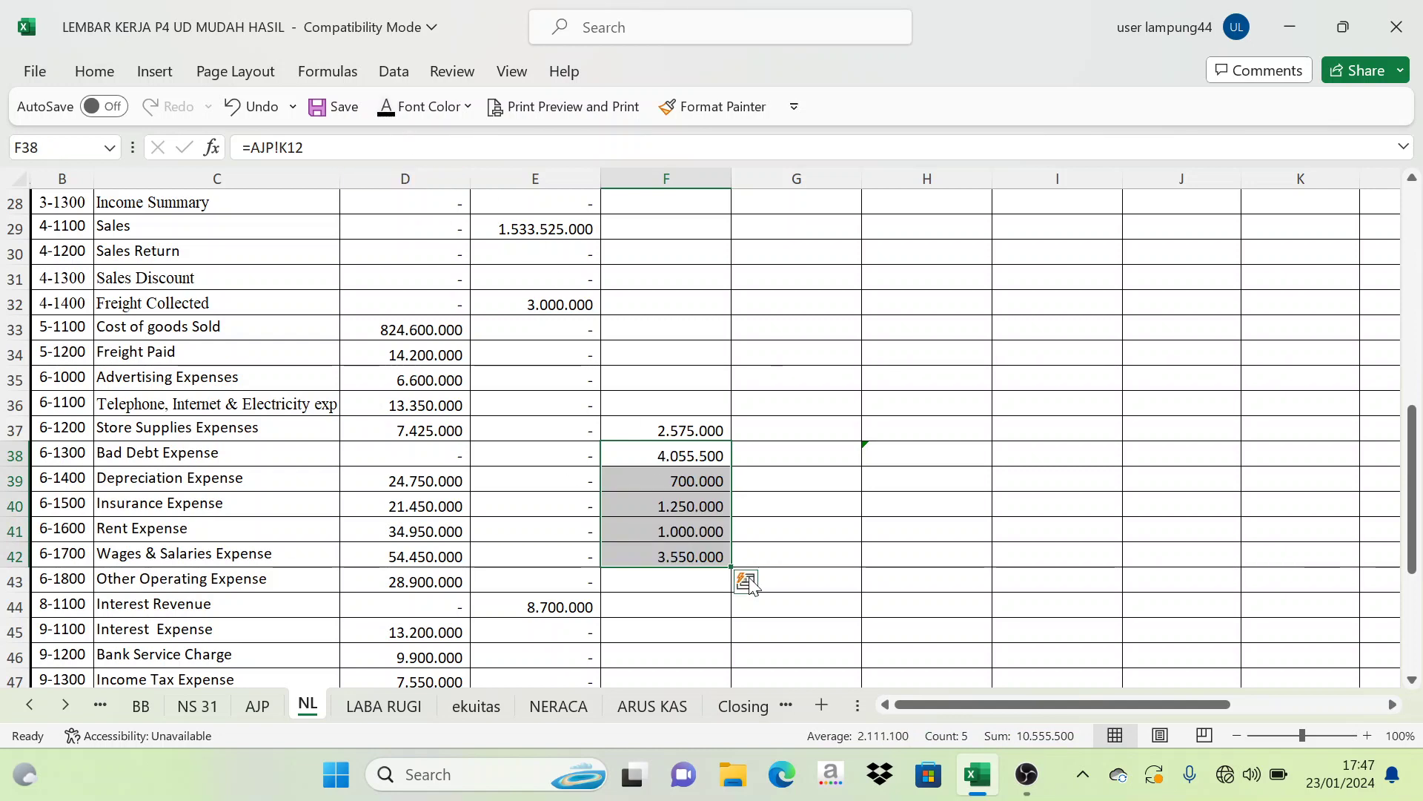
pyautogui.click(779, 514)
# Check account 9-1300 in the AJP recapitulation and set the font colour of the Income Tax Expense adjustment debit in F47 to black.
pyautogui.click(258, 705)
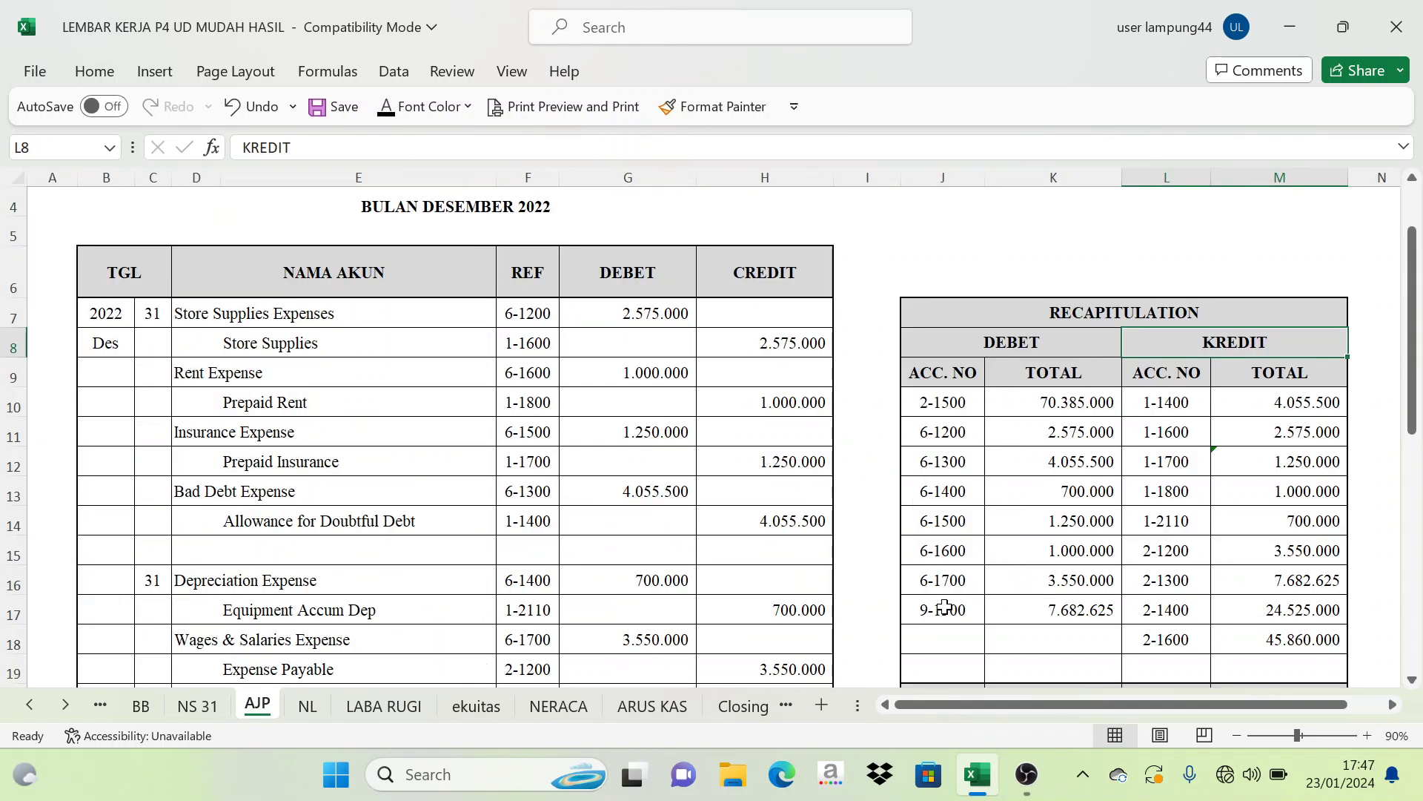
pyautogui.click(308, 705)
pyautogui.scroll(-3, 371, 590)
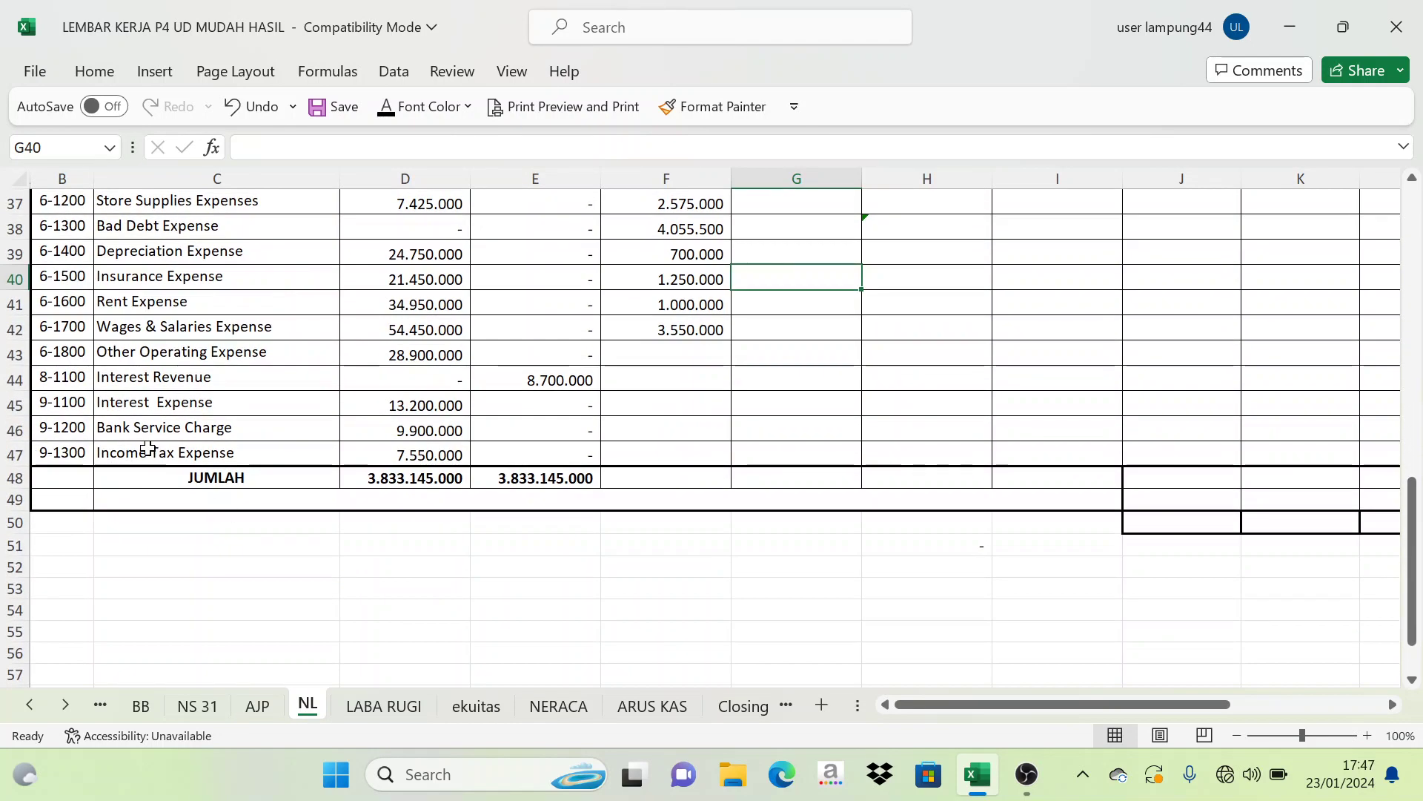
pyautogui.click(678, 454)
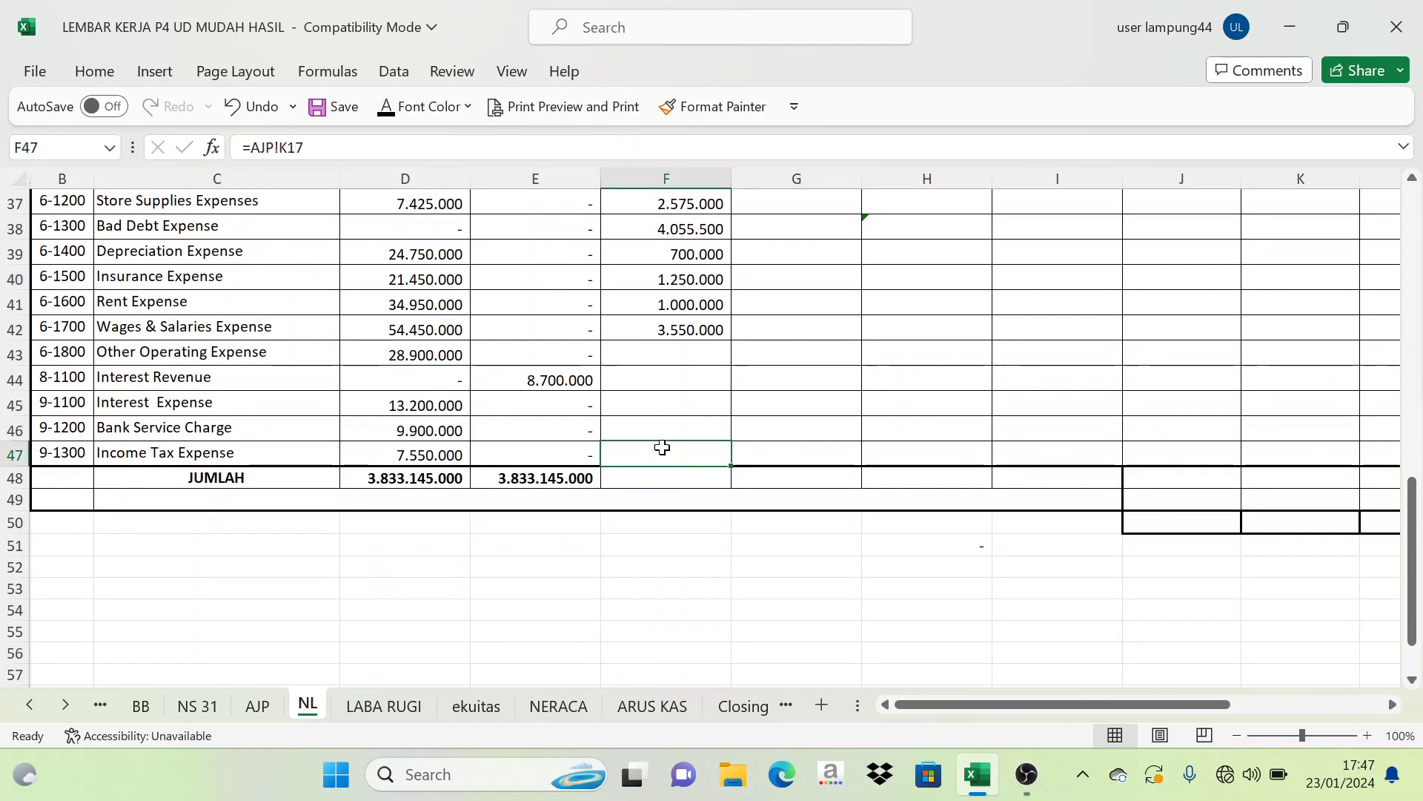
pyautogui.click(387, 106)
pyautogui.scroll(1, 787, 496)
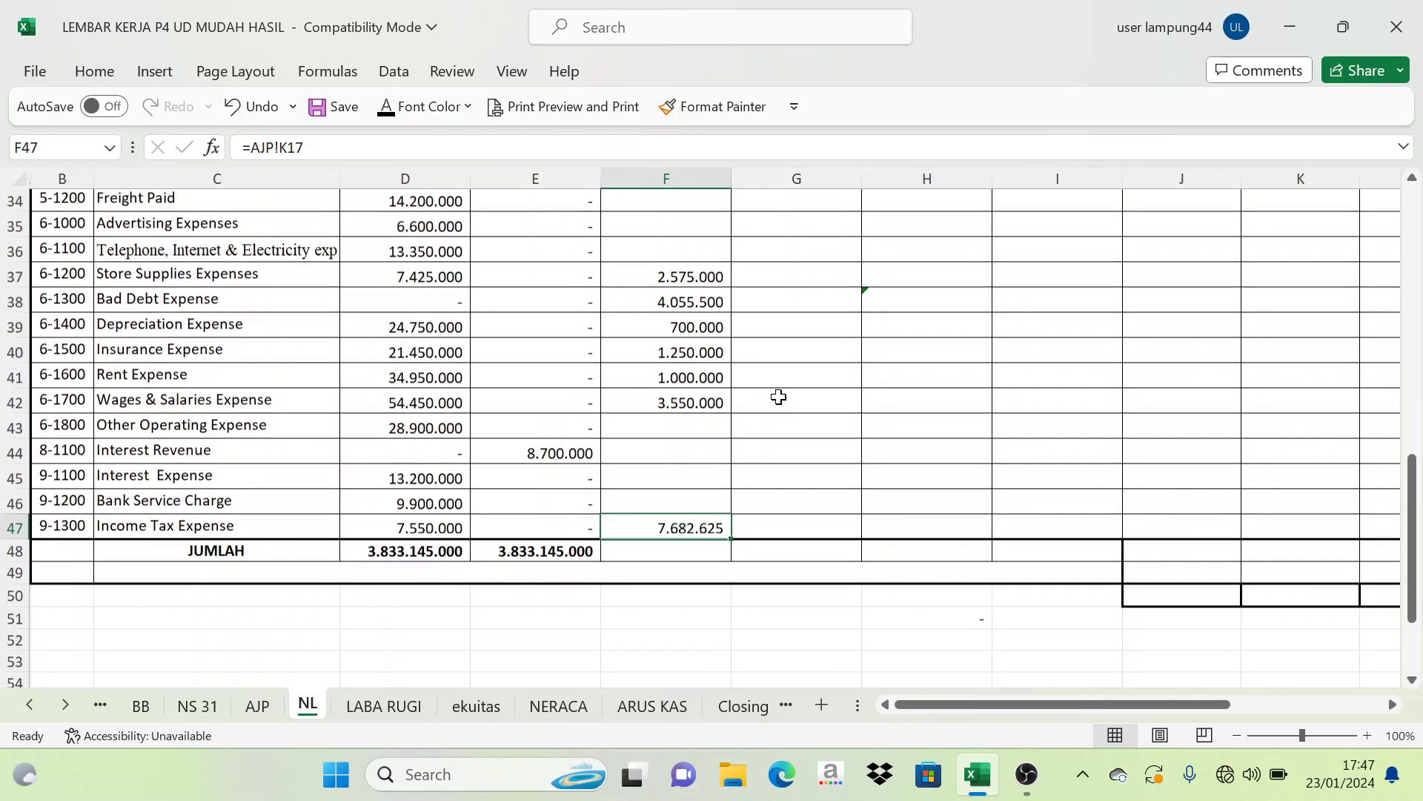
pyautogui.click(779, 397)
# Check the KREDIT side of the AJP recapitulation and set the font colour of all PENYESUAIAN credit amounts on the NL sheet to black.
pyautogui.click(257, 705)
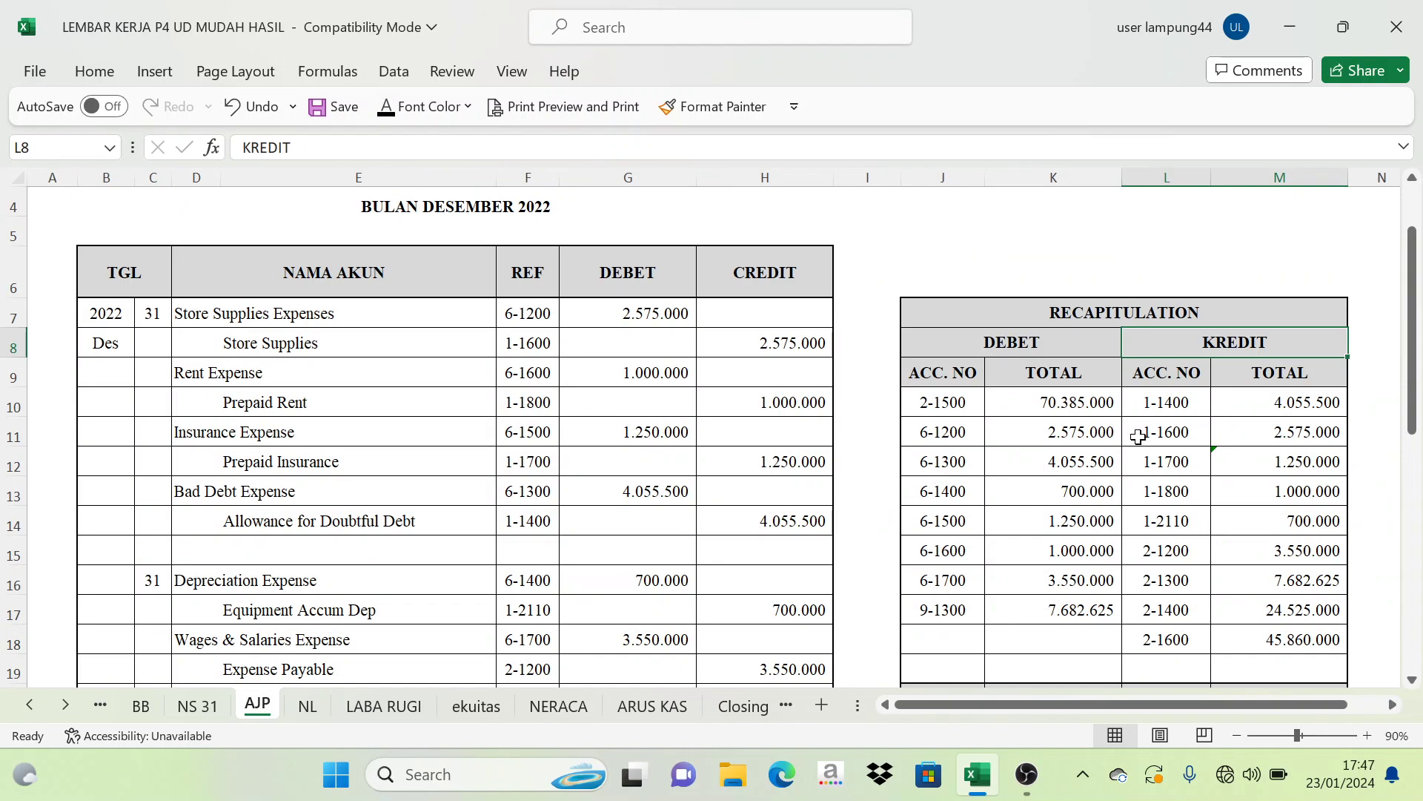
pyautogui.click(313, 705)
pyautogui.scroll(11, 645, 467)
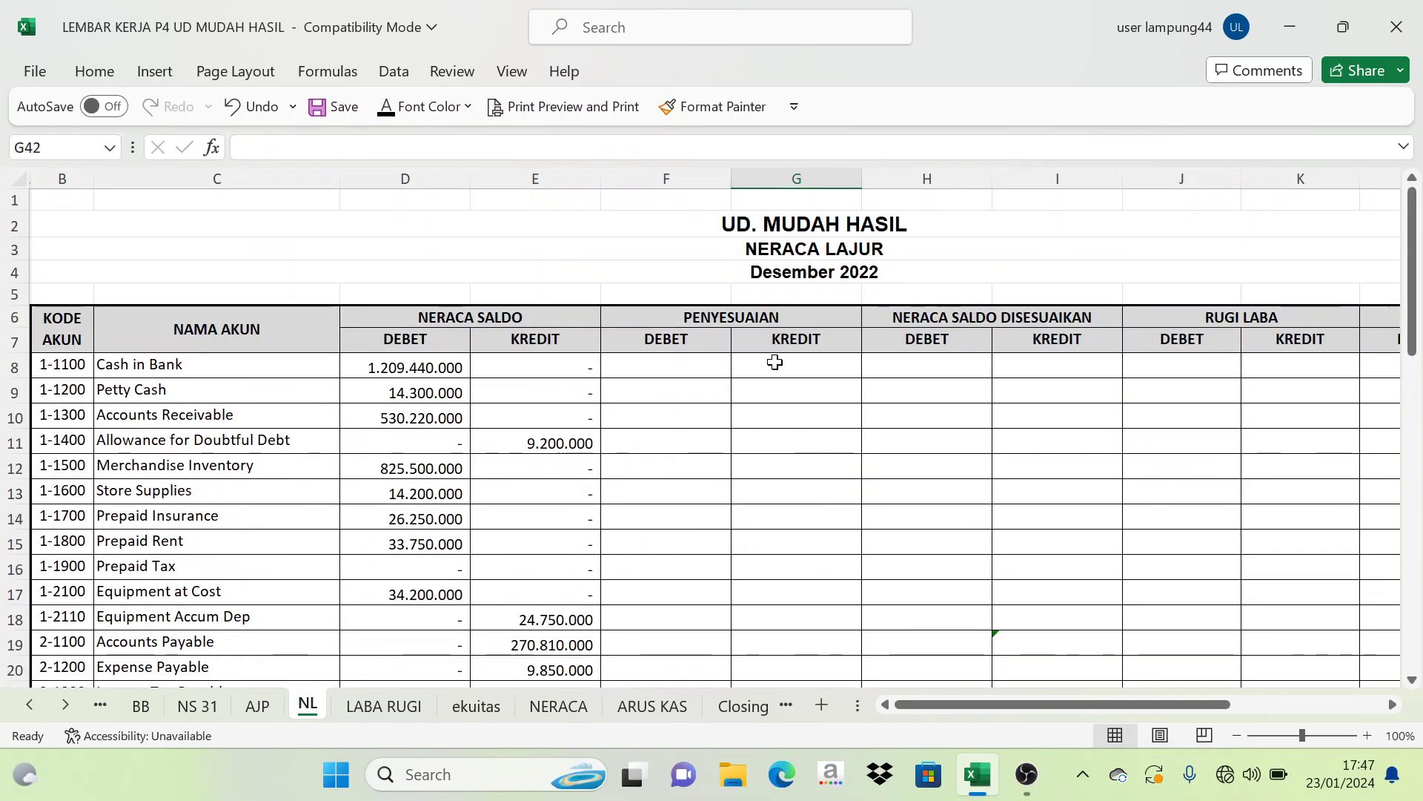
pyautogui.moveTo(775, 362); pyautogui.dragTo(814, 581)
pyautogui.scroll(10, 792, 568)
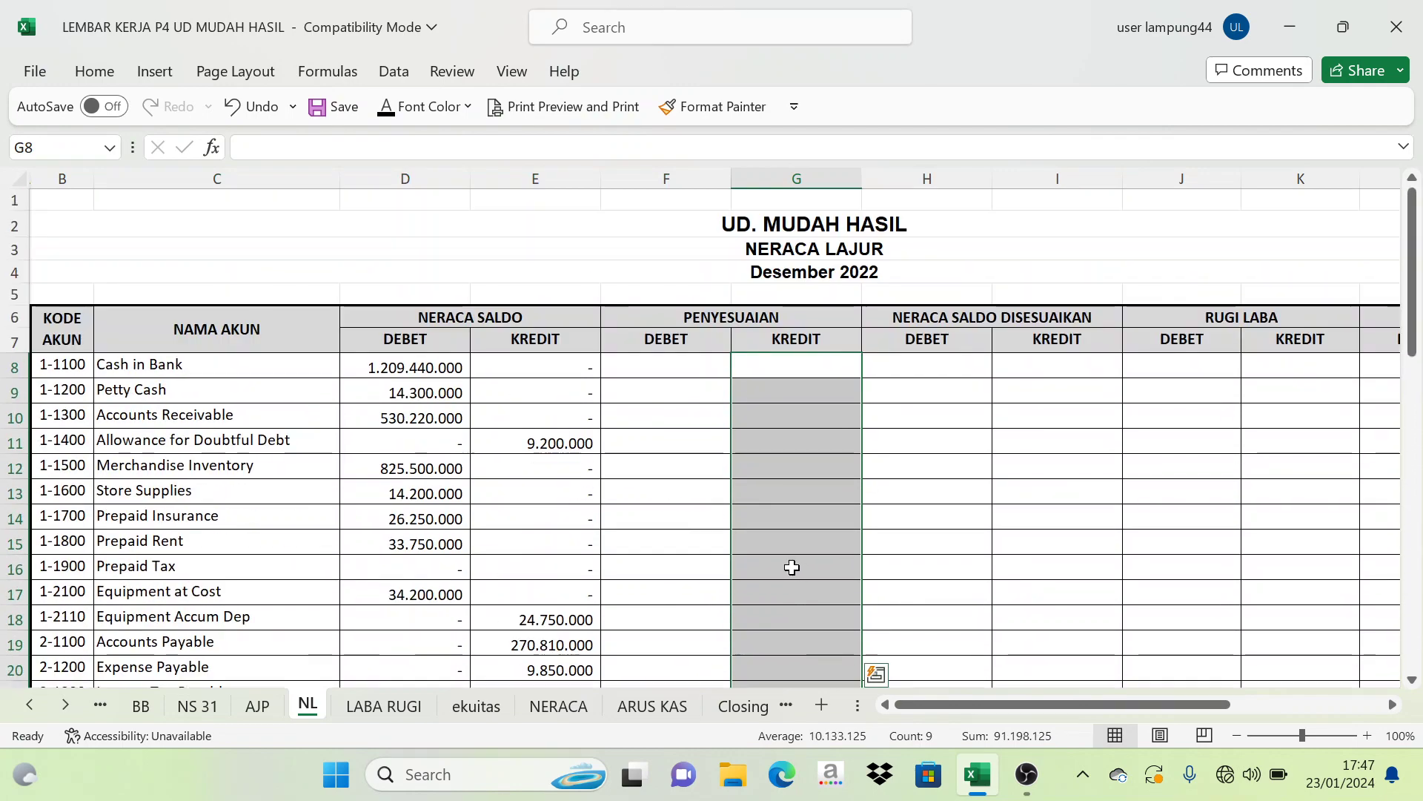
pyautogui.hotkey('ctrl', 'v')
pyautogui.click(902, 449)
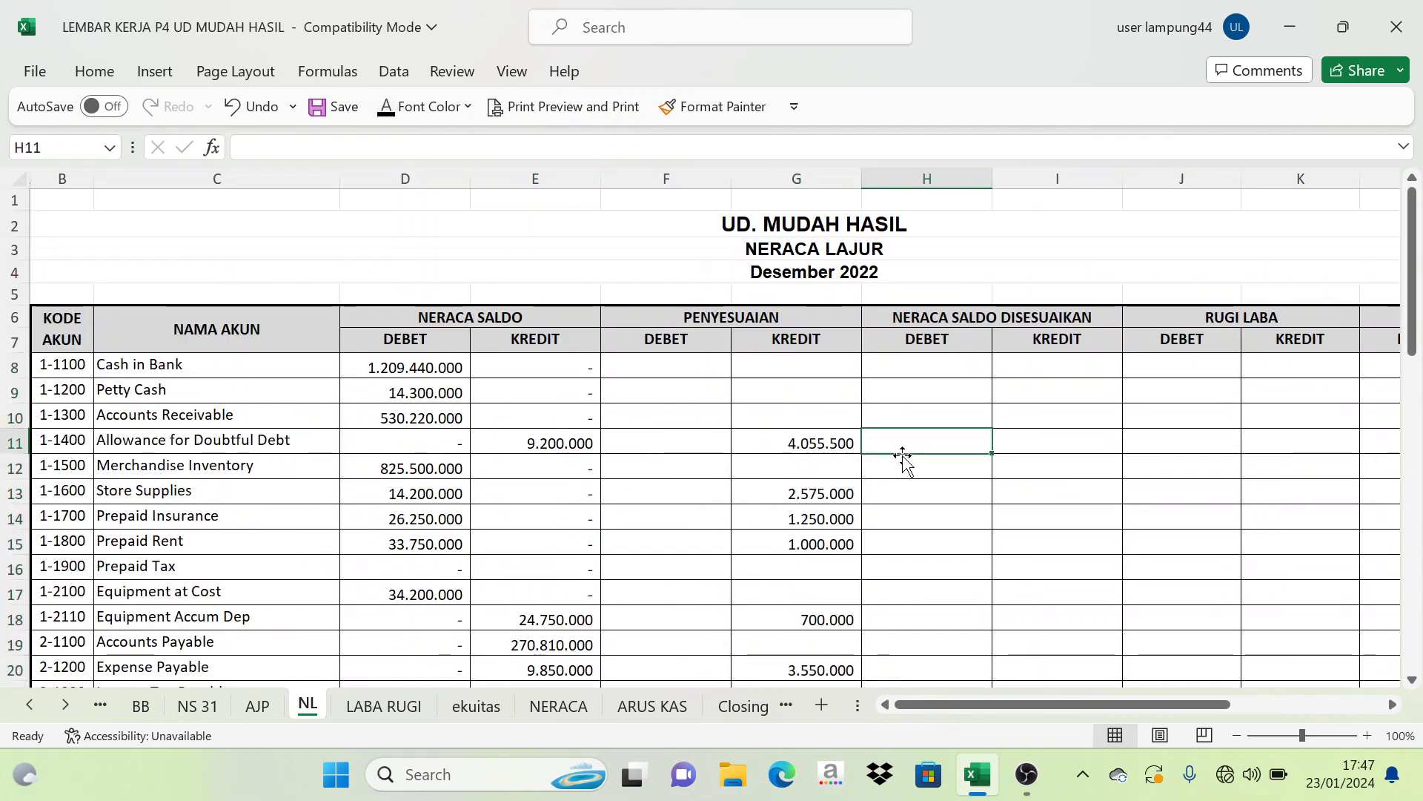
pyautogui.scroll(-11, 815, 475)
pyautogui.scroll(1, 757, 525)
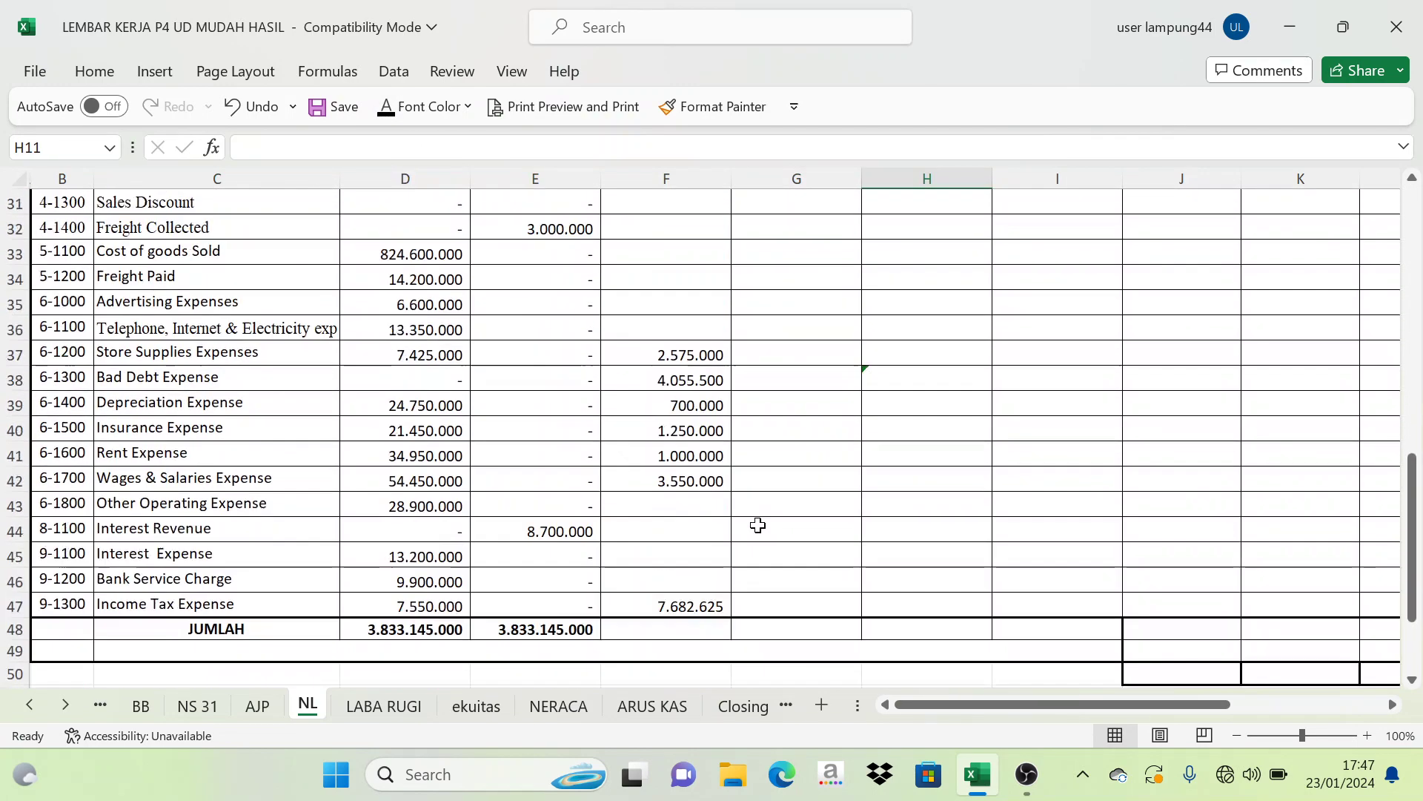
pyautogui.scroll(10, 757, 525)
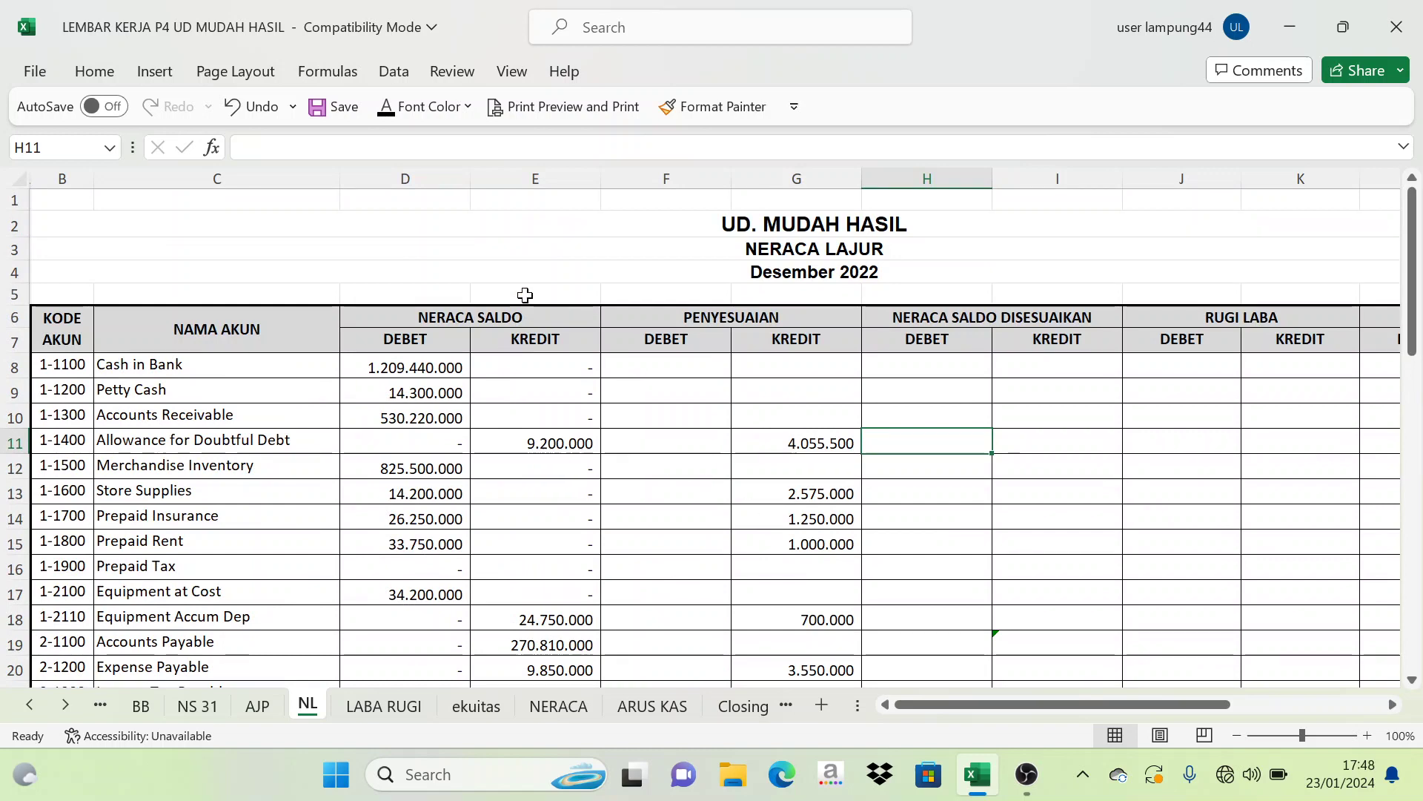
# Review the NERACA SALDO, PENYESUAIAN and NERACA SALDO DISESUAIKAN column headings to see how the adjusted trial balance is derived.
pyautogui.click(525, 295)
pyautogui.click(698, 326)
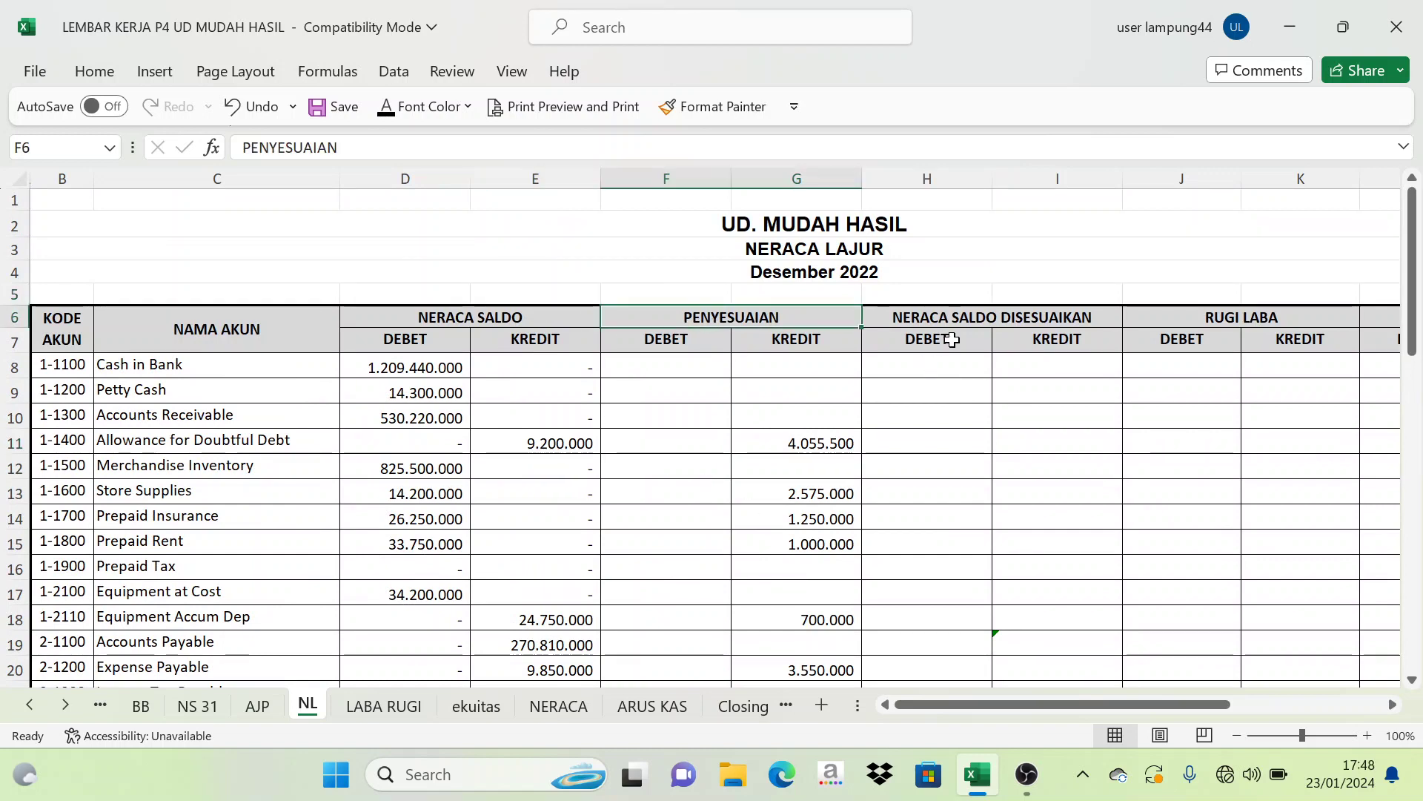
pyautogui.click(988, 318)
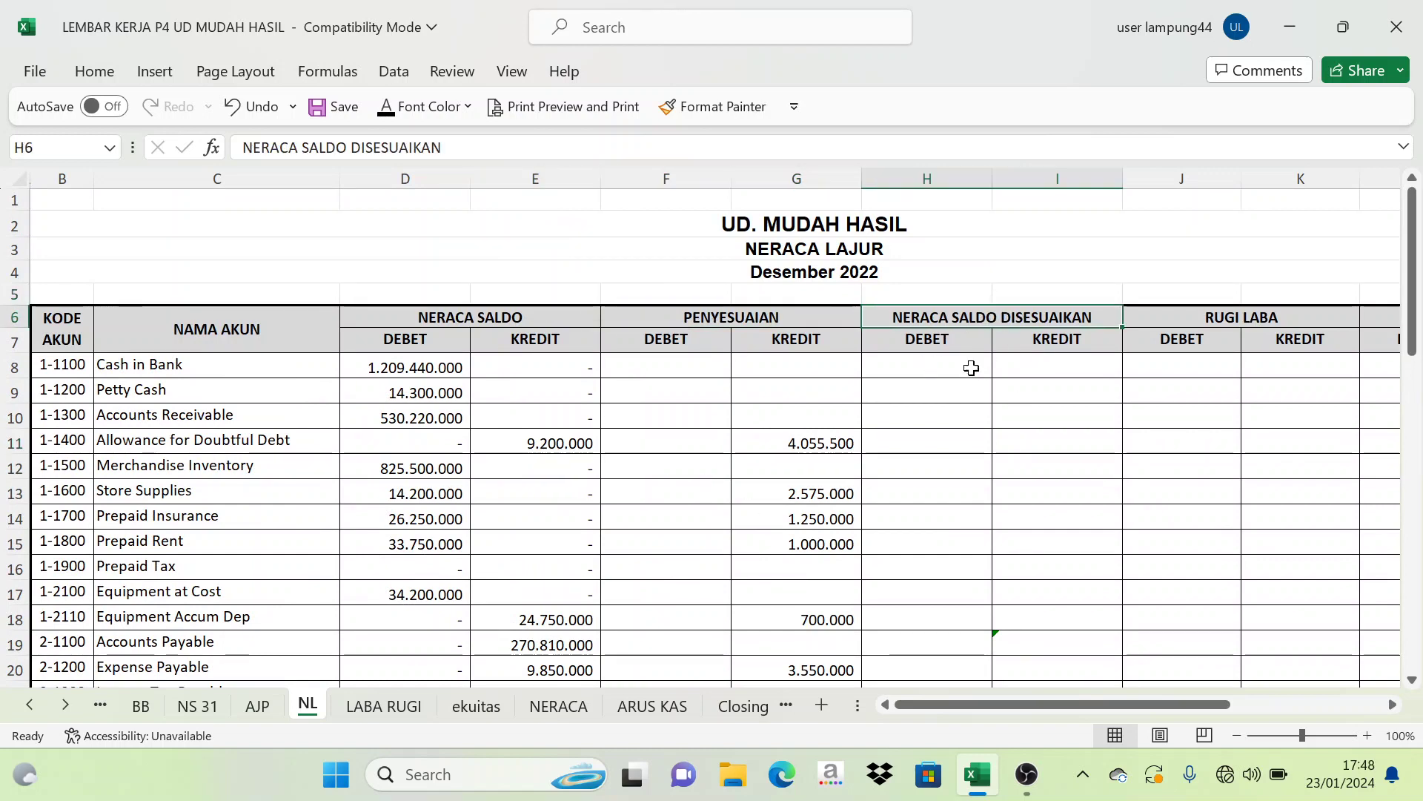
pyautogui.click(971, 366)
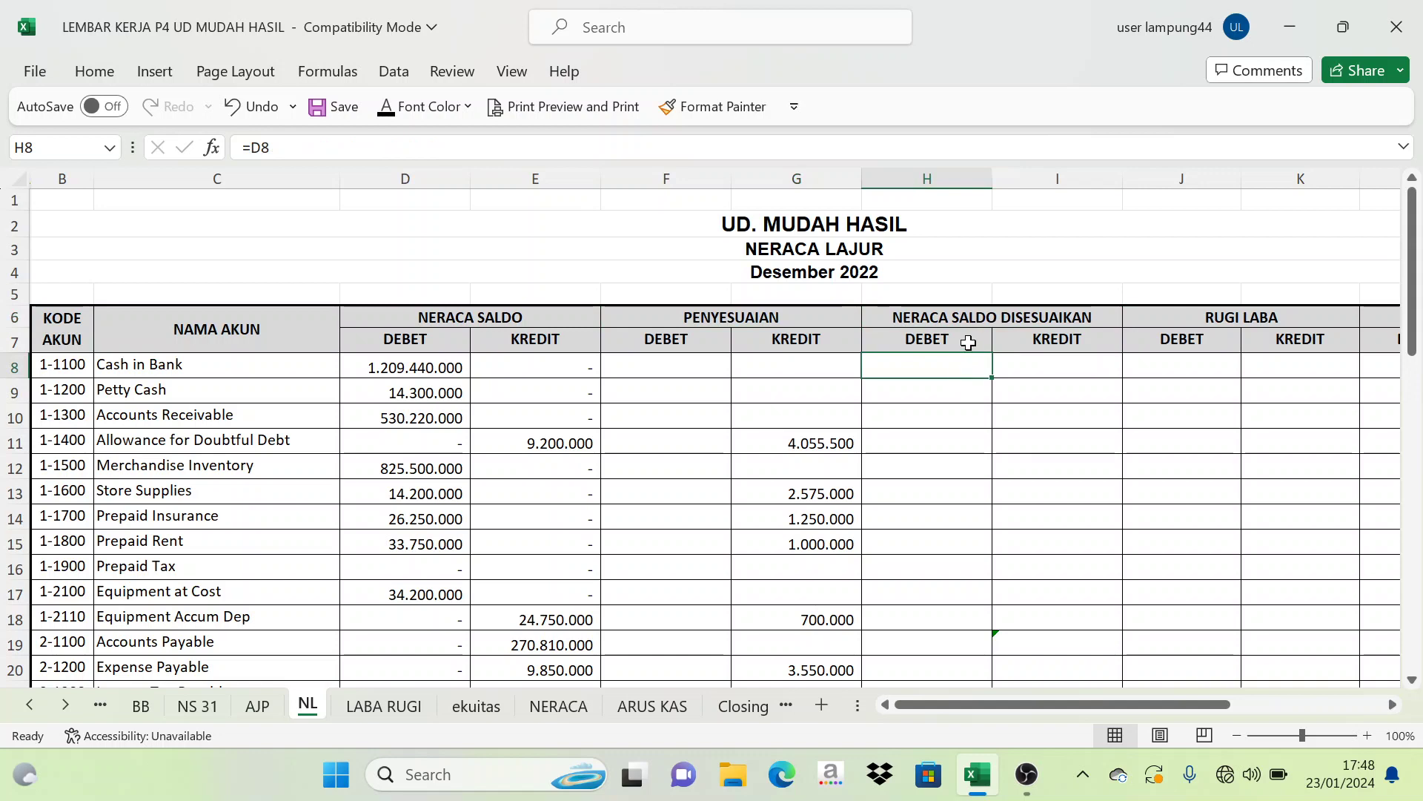
pyautogui.click(934, 296)
pyautogui.click(1049, 317)
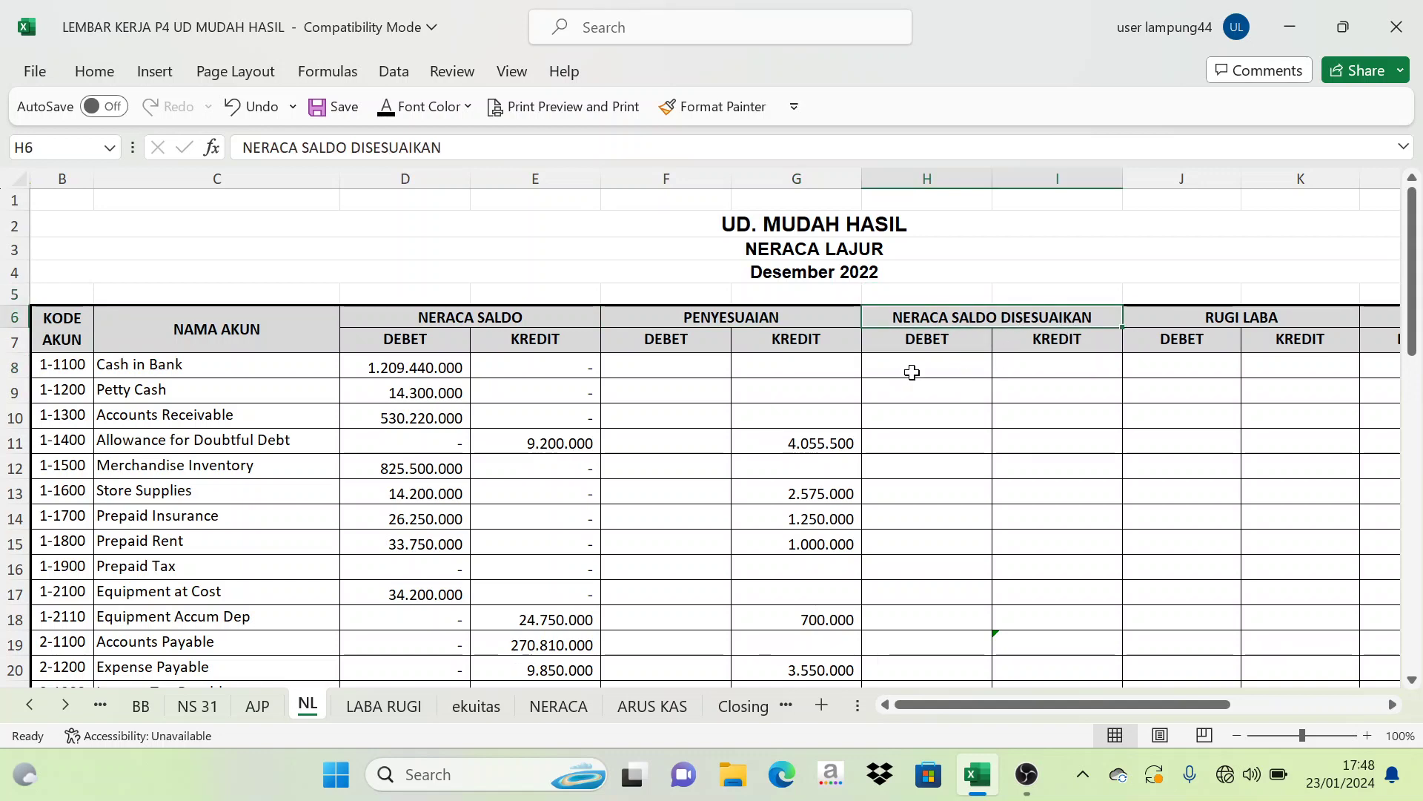
pyautogui.click(462, 320)
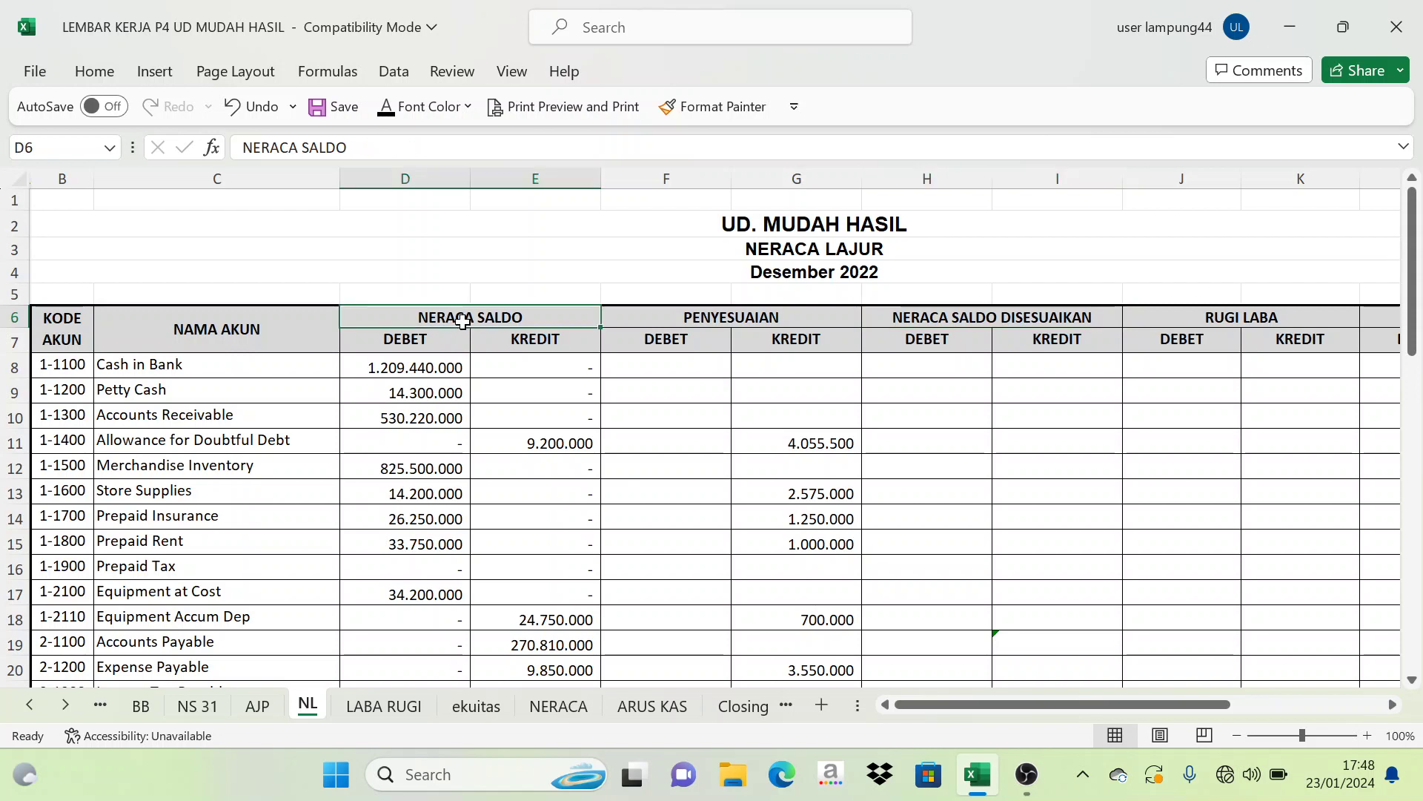
pyautogui.click(726, 325)
pyautogui.click(1001, 407)
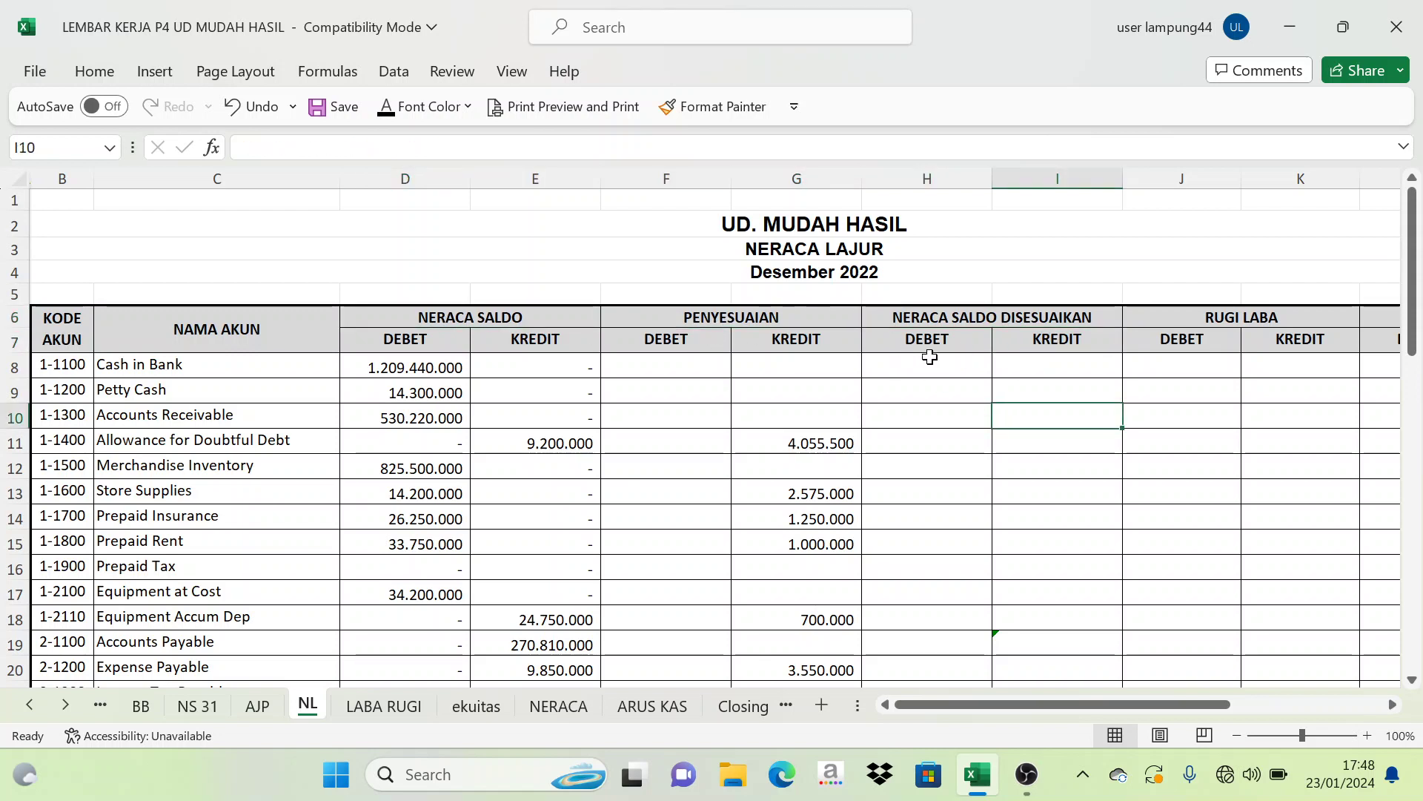
pyautogui.click(997, 367)
pyautogui.click(470, 321)
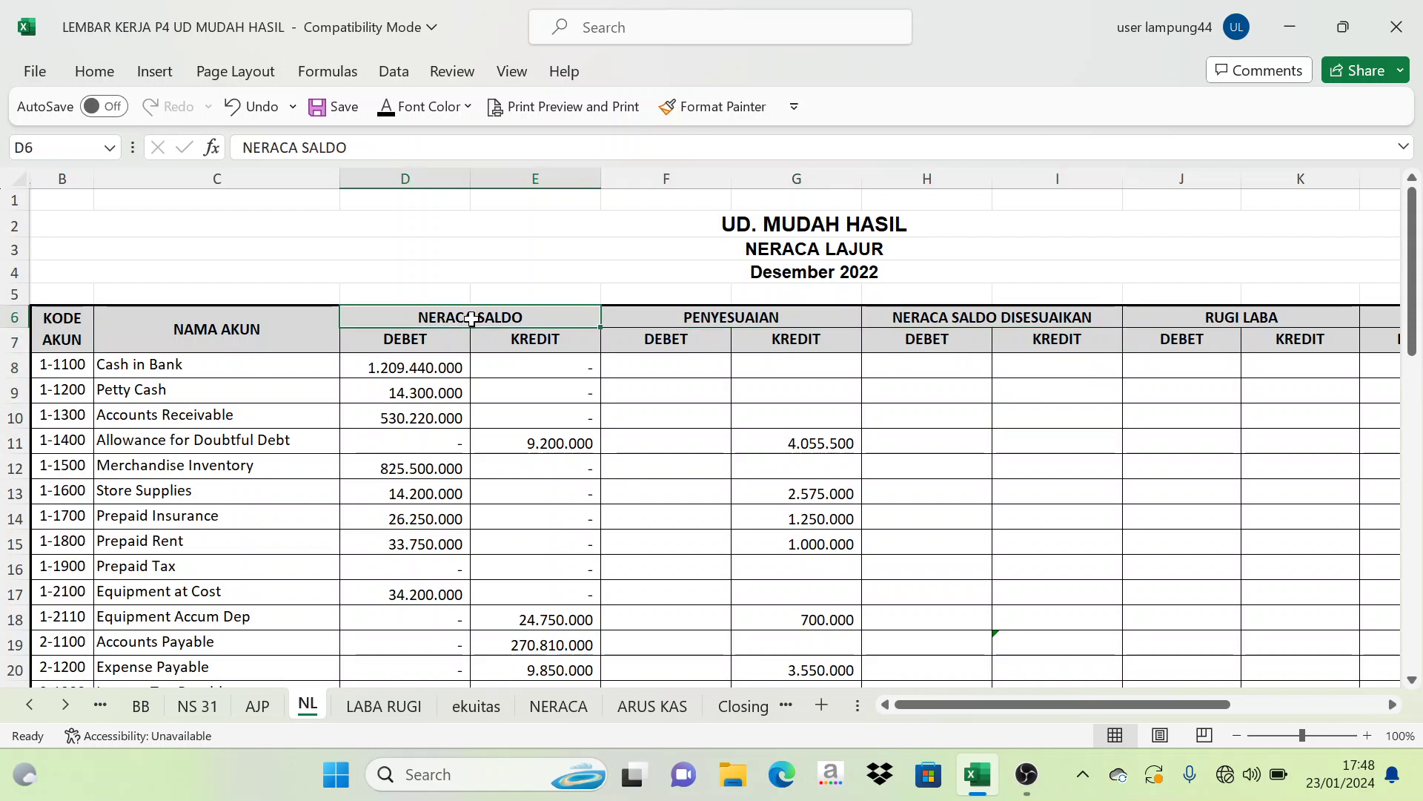
# Set the font colour of the NERACA SALDO DISESUAIKAN debit amounts for Cash in Bank, Petty Cash and Accounts Receivable in H8:H10 to black.
pyautogui.click(416, 371)
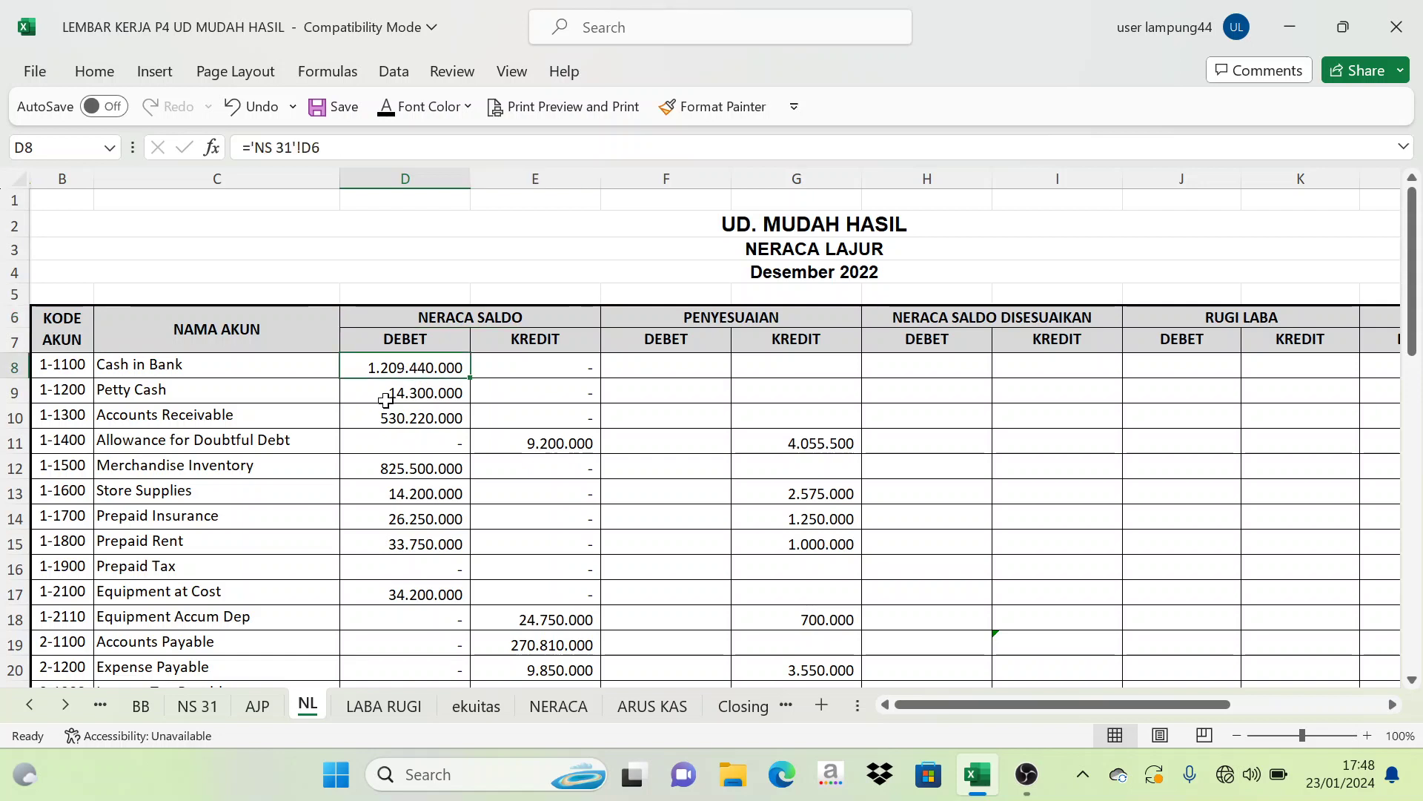
pyautogui.click(700, 325)
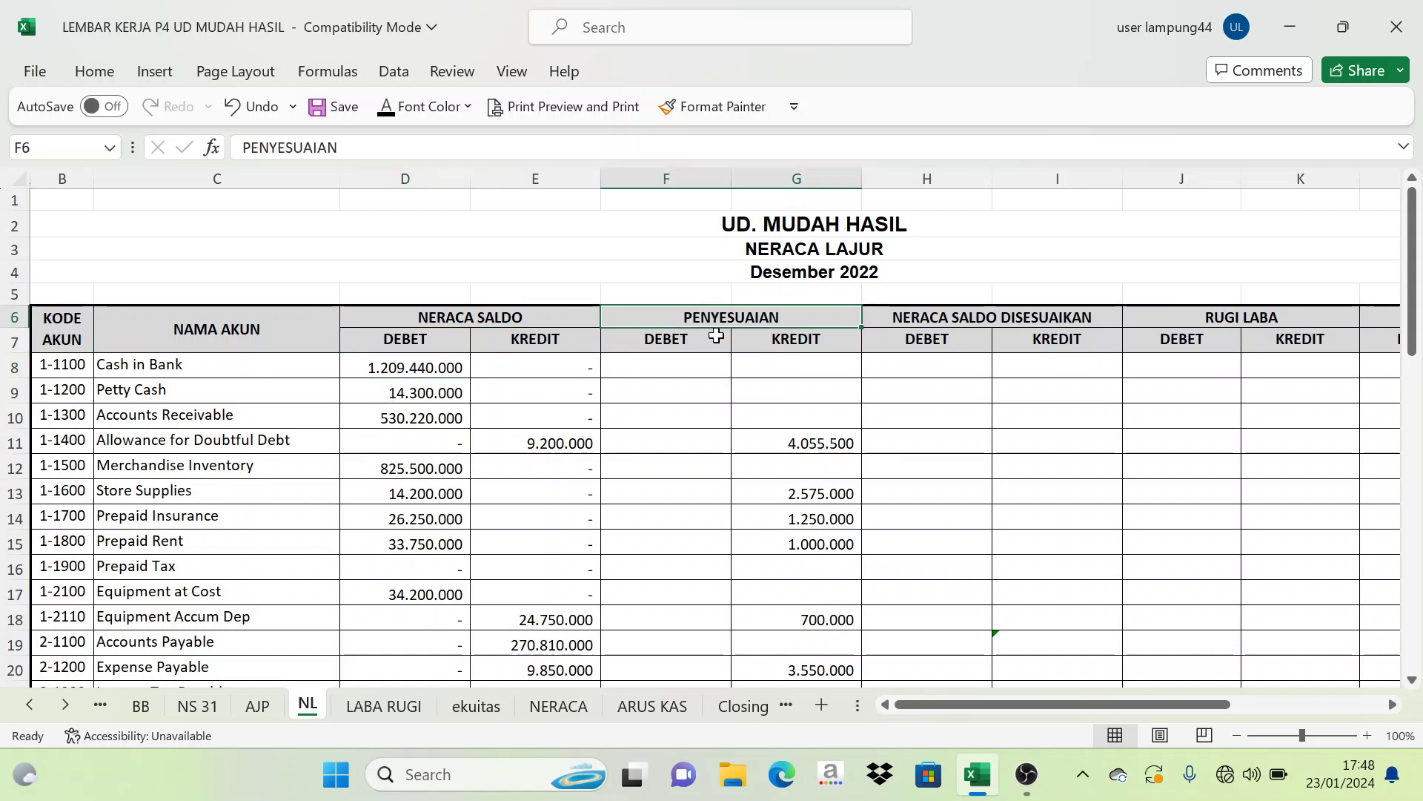
pyautogui.click(705, 361)
pyautogui.moveTo(788, 361); pyautogui.dragTo(709, 367)
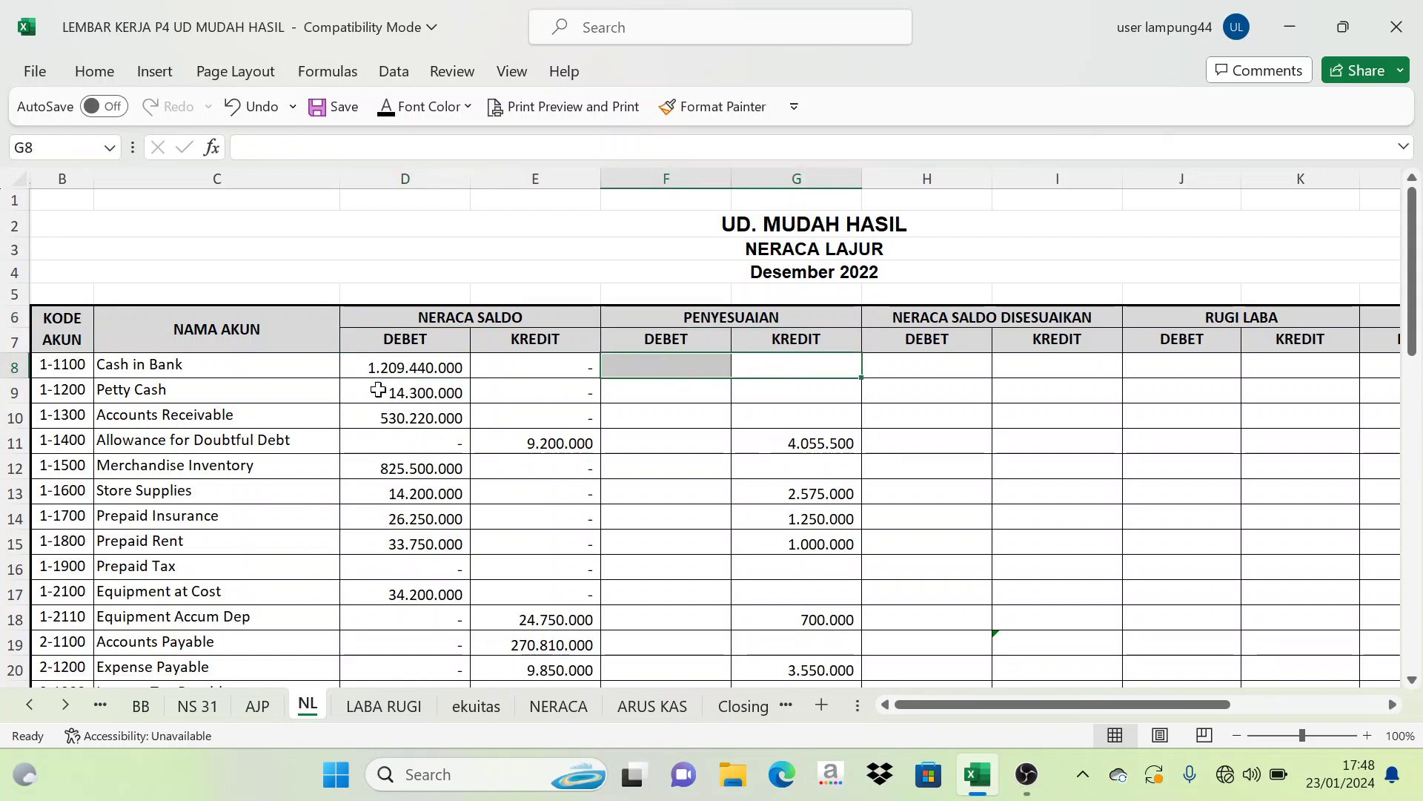
pyautogui.click(401, 363)
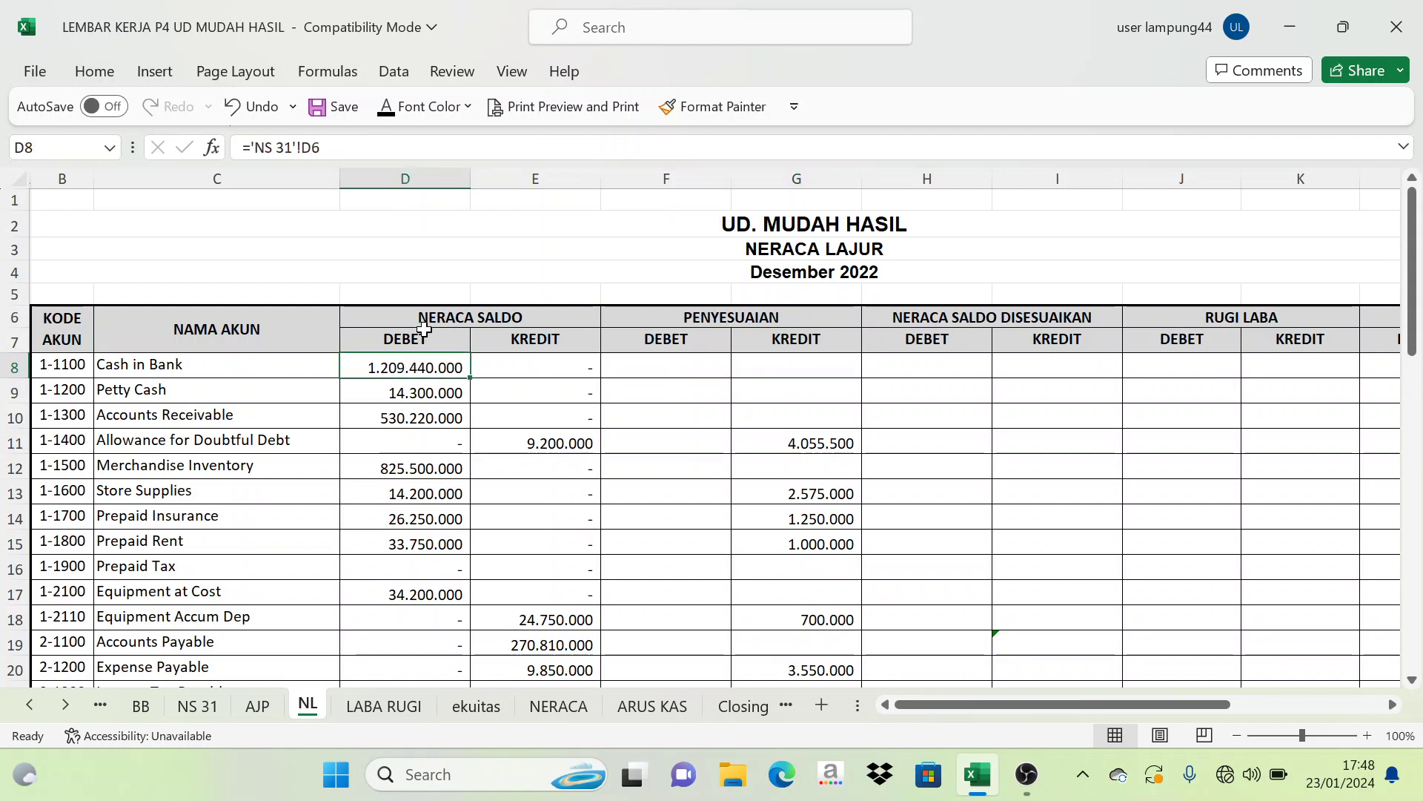
pyautogui.click(932, 360)
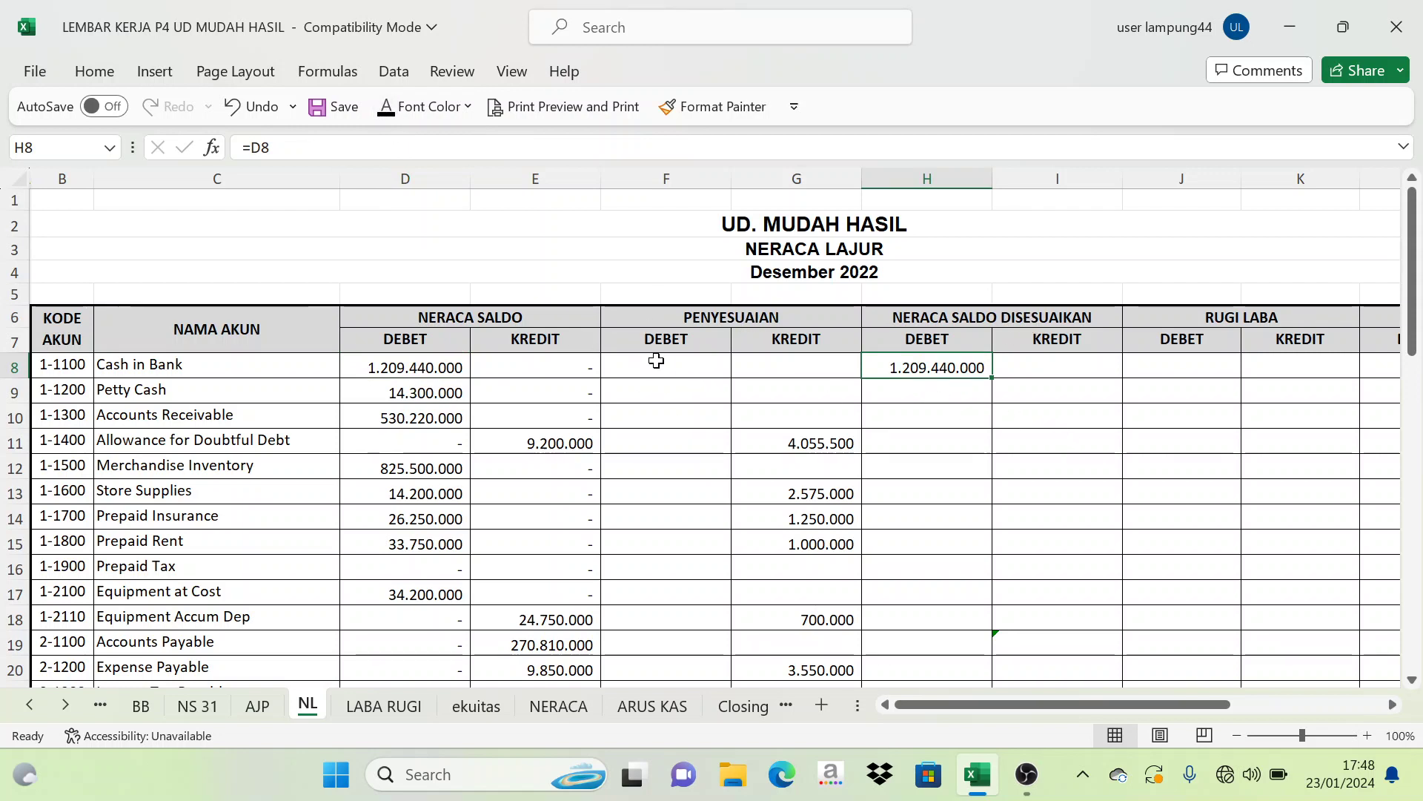
pyautogui.click(778, 365)
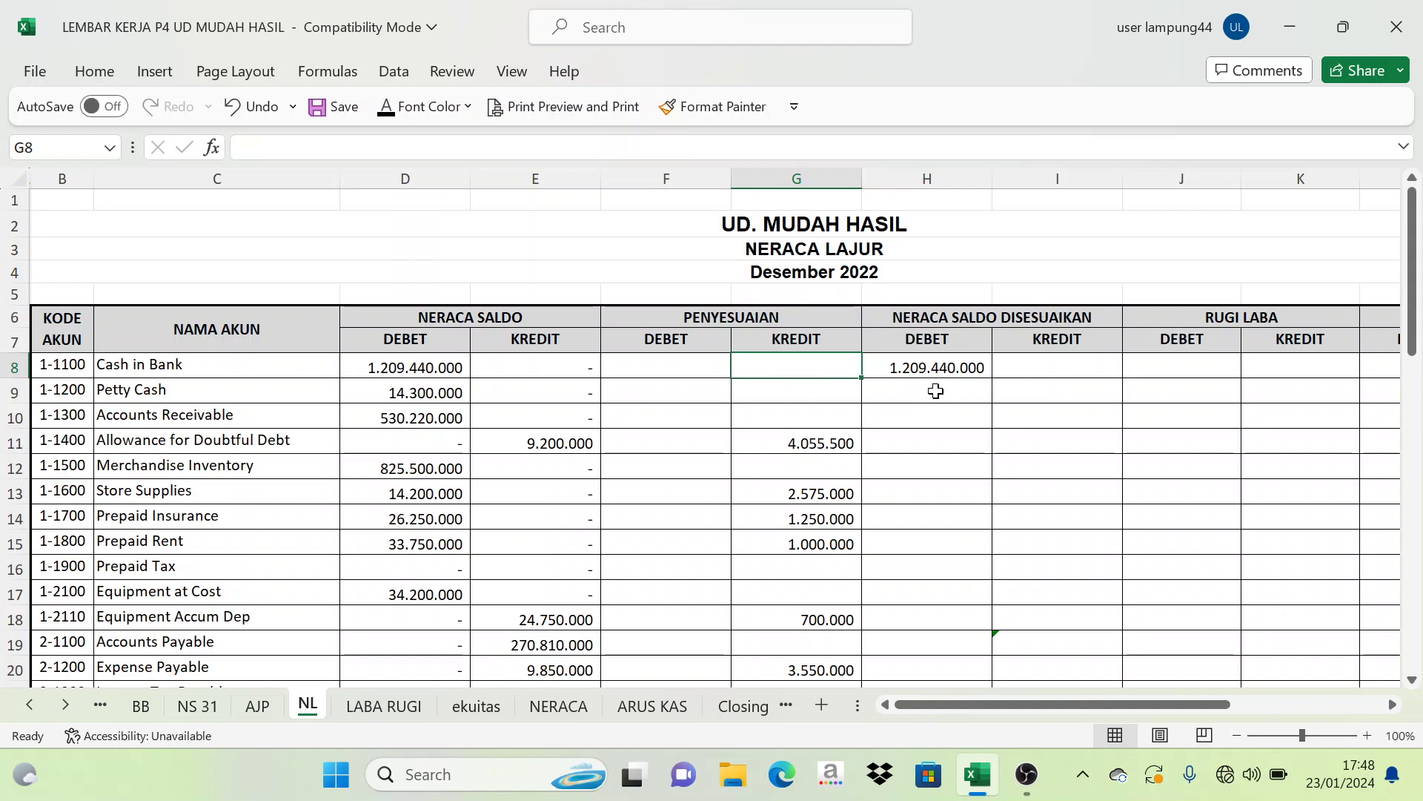
pyautogui.moveTo(936, 390); pyautogui.dragTo(937, 417)
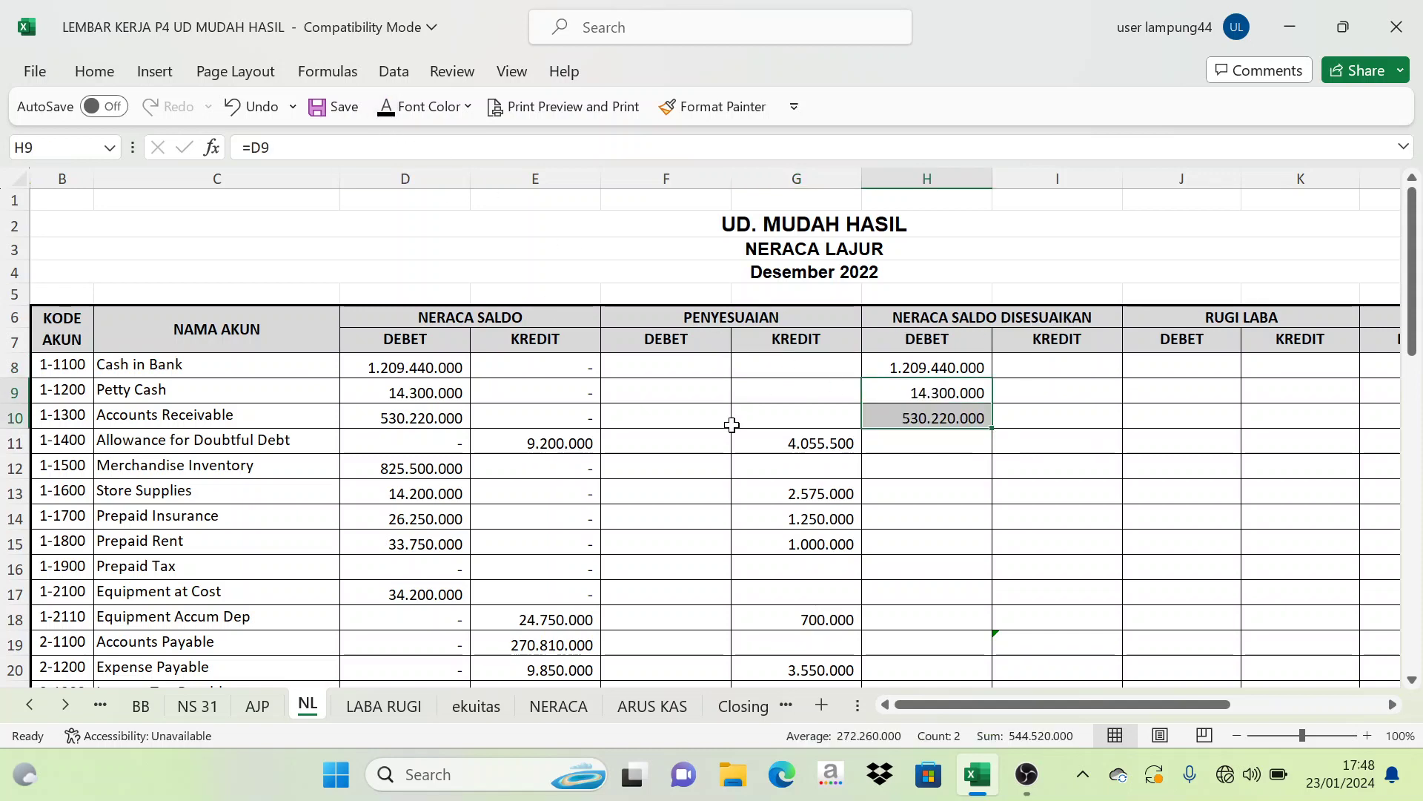
# Compare the Allowance for Doubtful Debt credits in E11 and G11, and set the font colour of their adjusted credit sum in I11 to black.
pyautogui.click(536, 438)
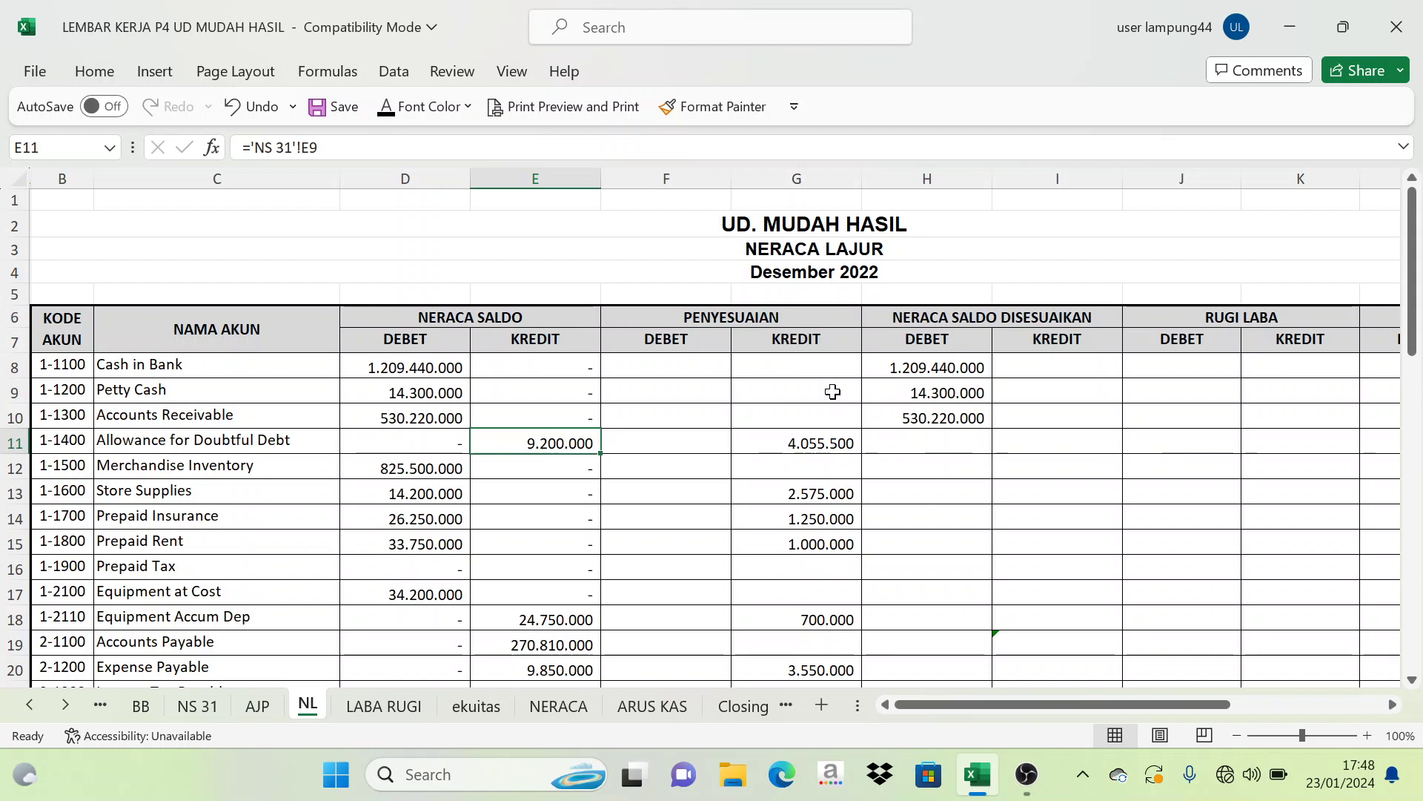
pyautogui.click(791, 363)
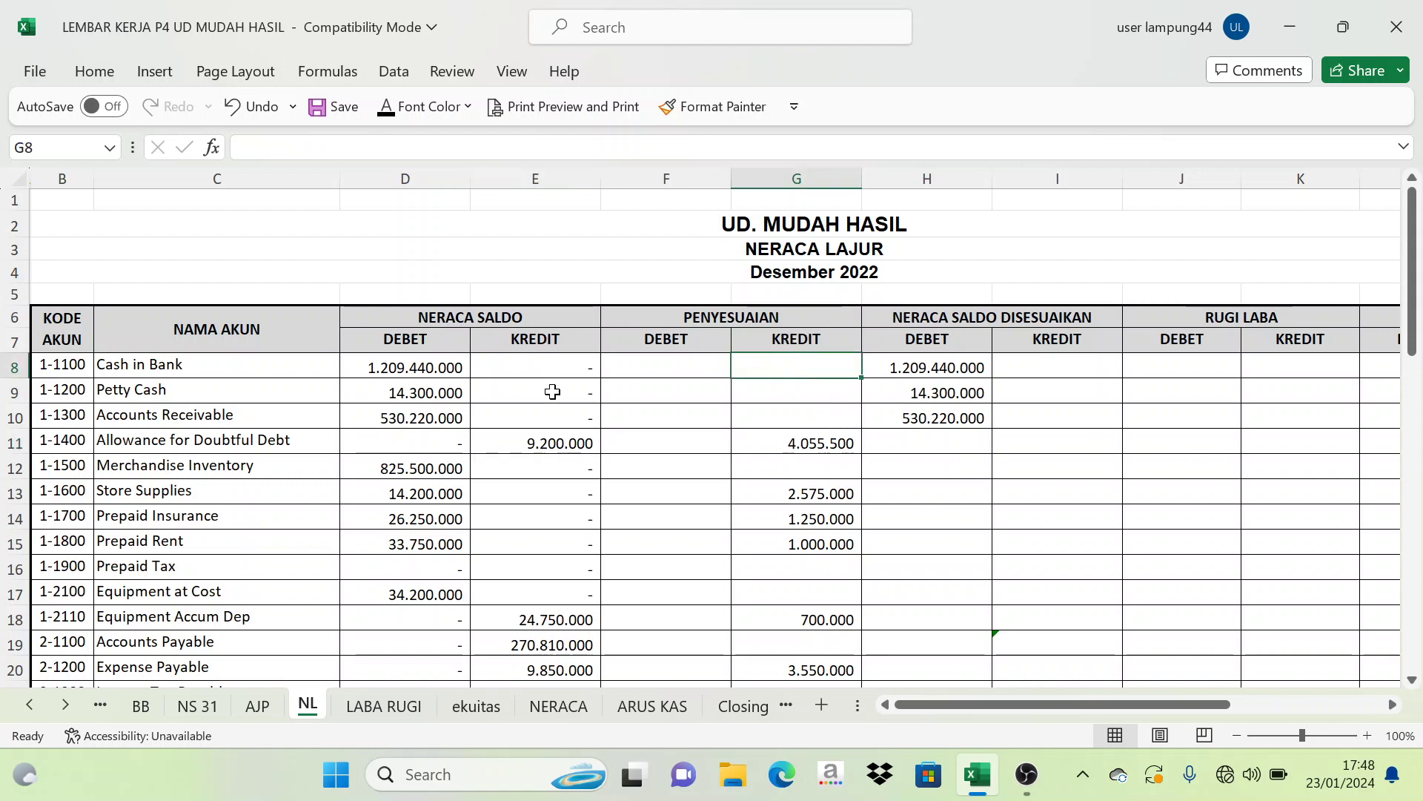
pyautogui.click(556, 441)
pyautogui.click(828, 445)
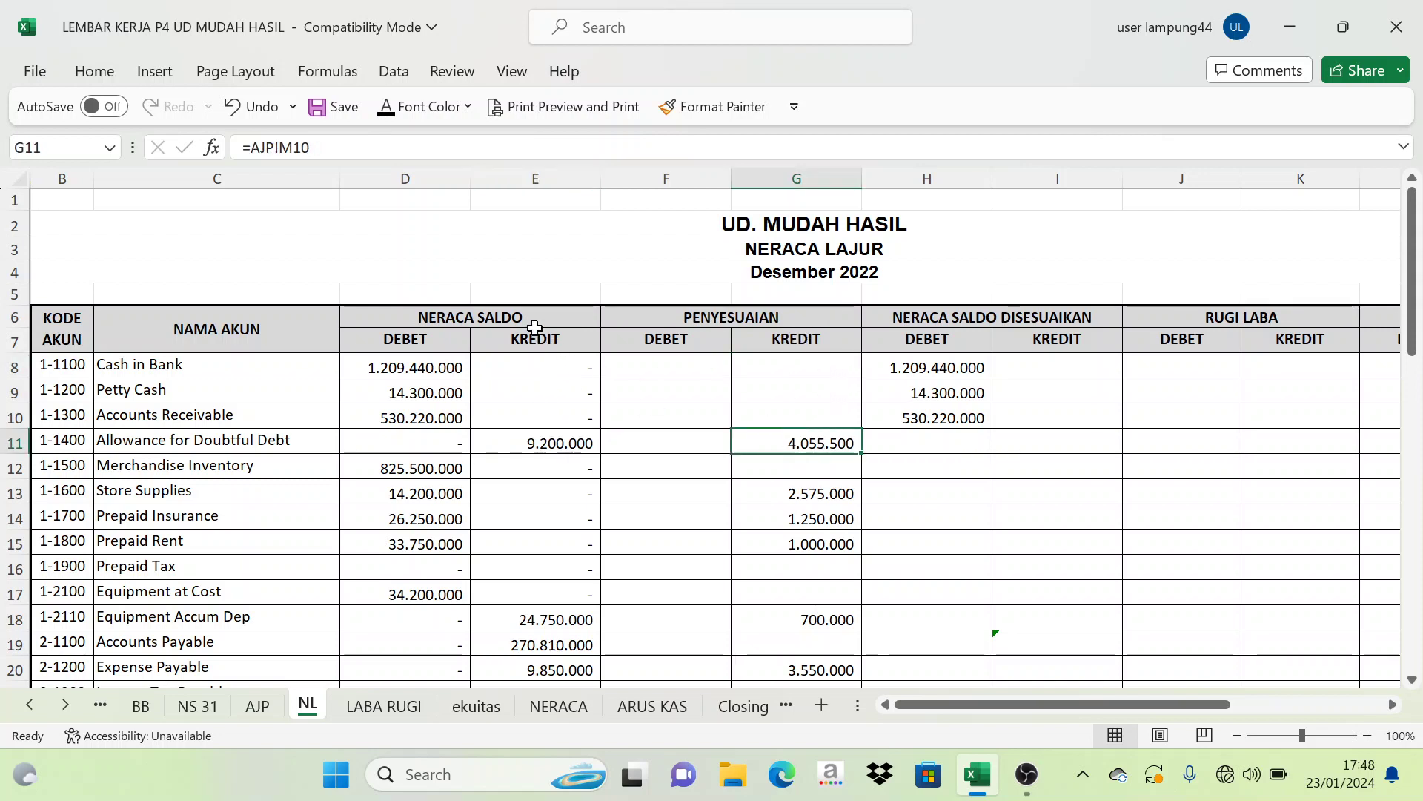
pyautogui.click(554, 442)
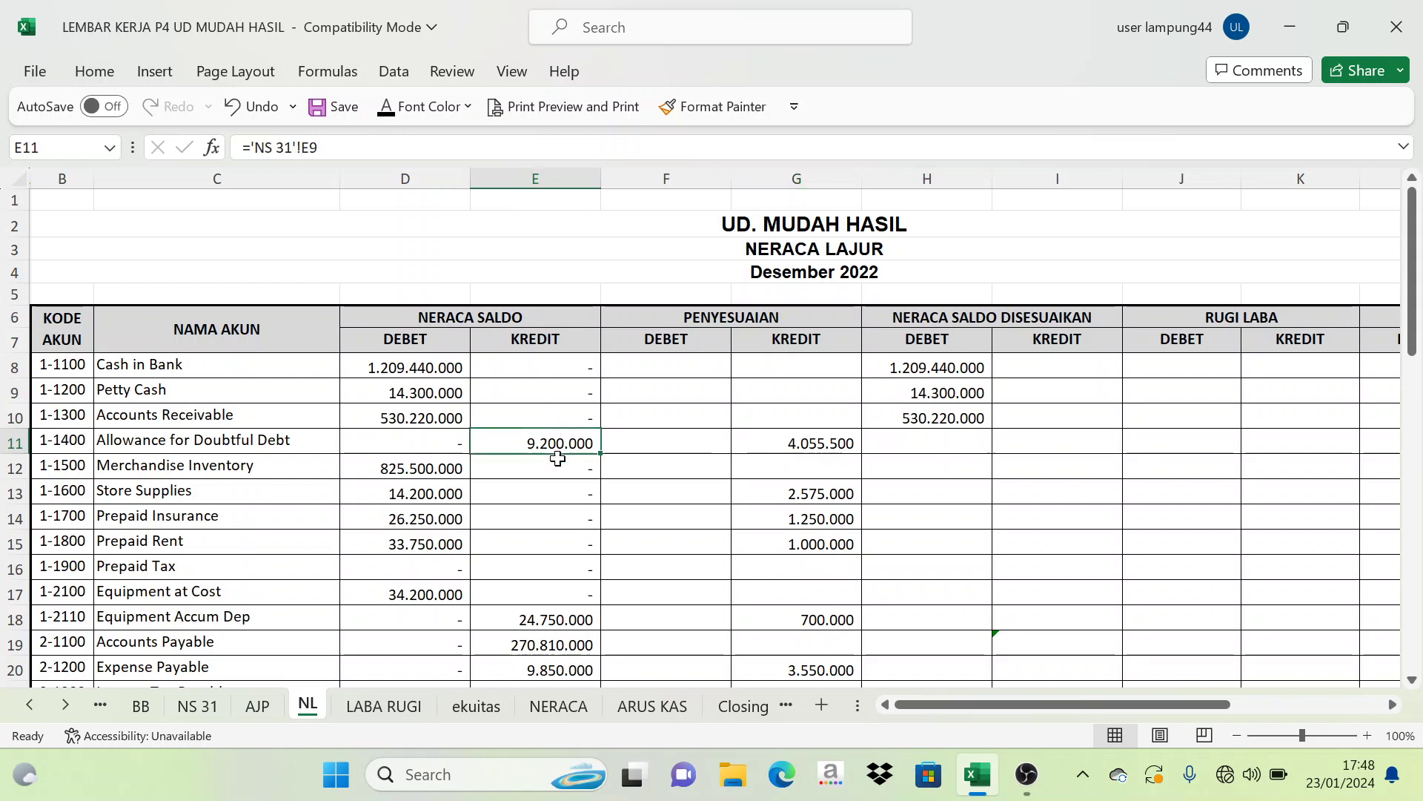
pyautogui.click(724, 316)
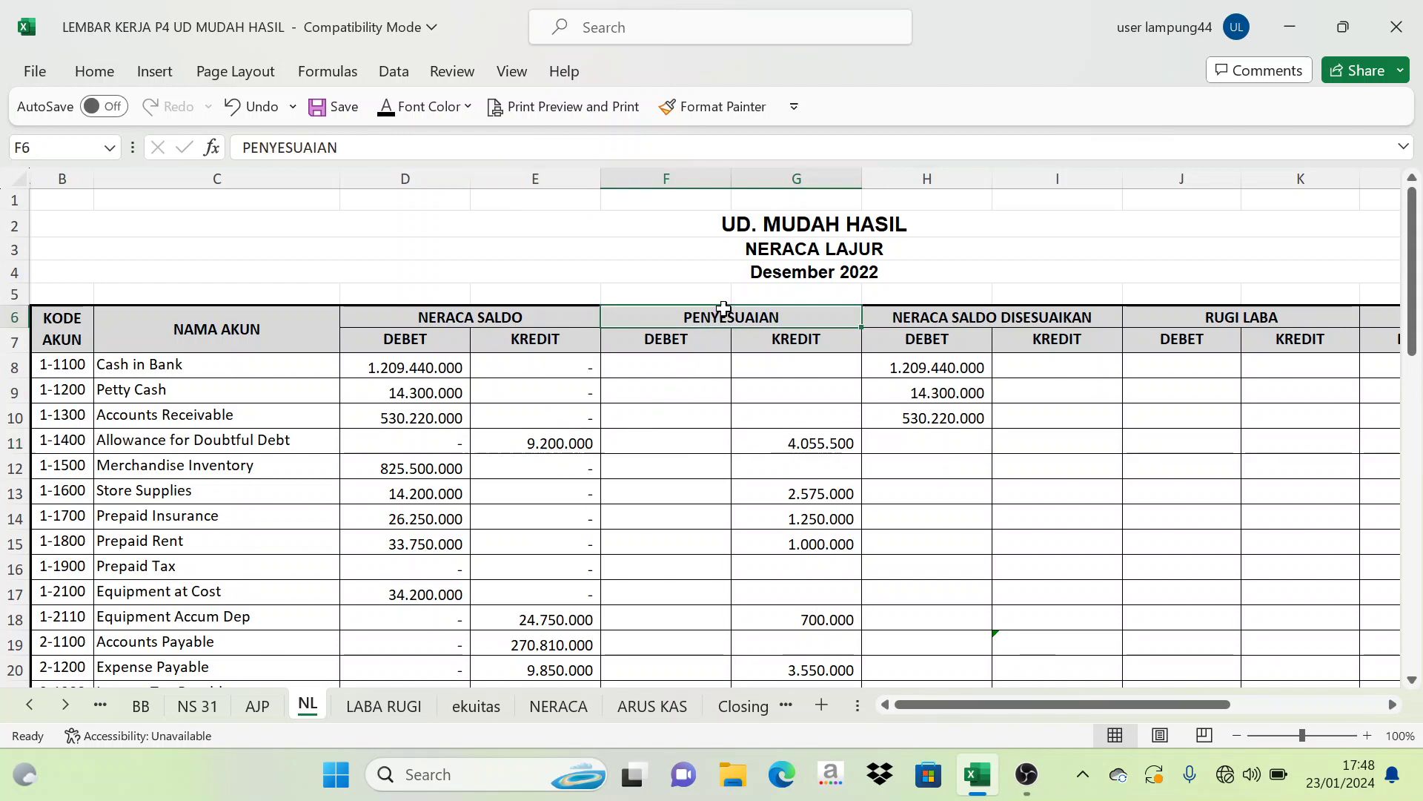
pyautogui.click(835, 442)
pyautogui.click(575, 442)
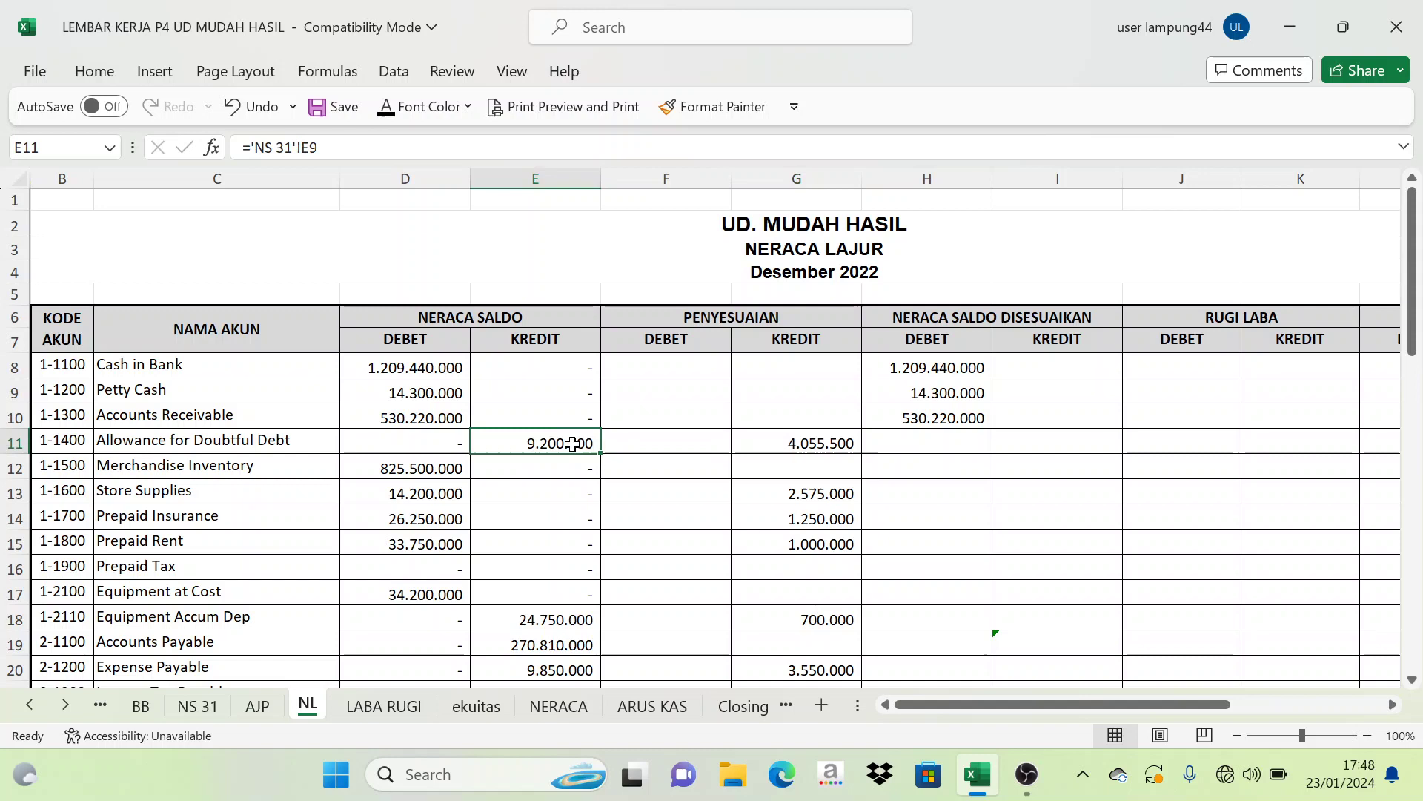
pyautogui.click(794, 442)
pyautogui.click(578, 443)
pyautogui.click(742, 443)
pyautogui.click(574, 442)
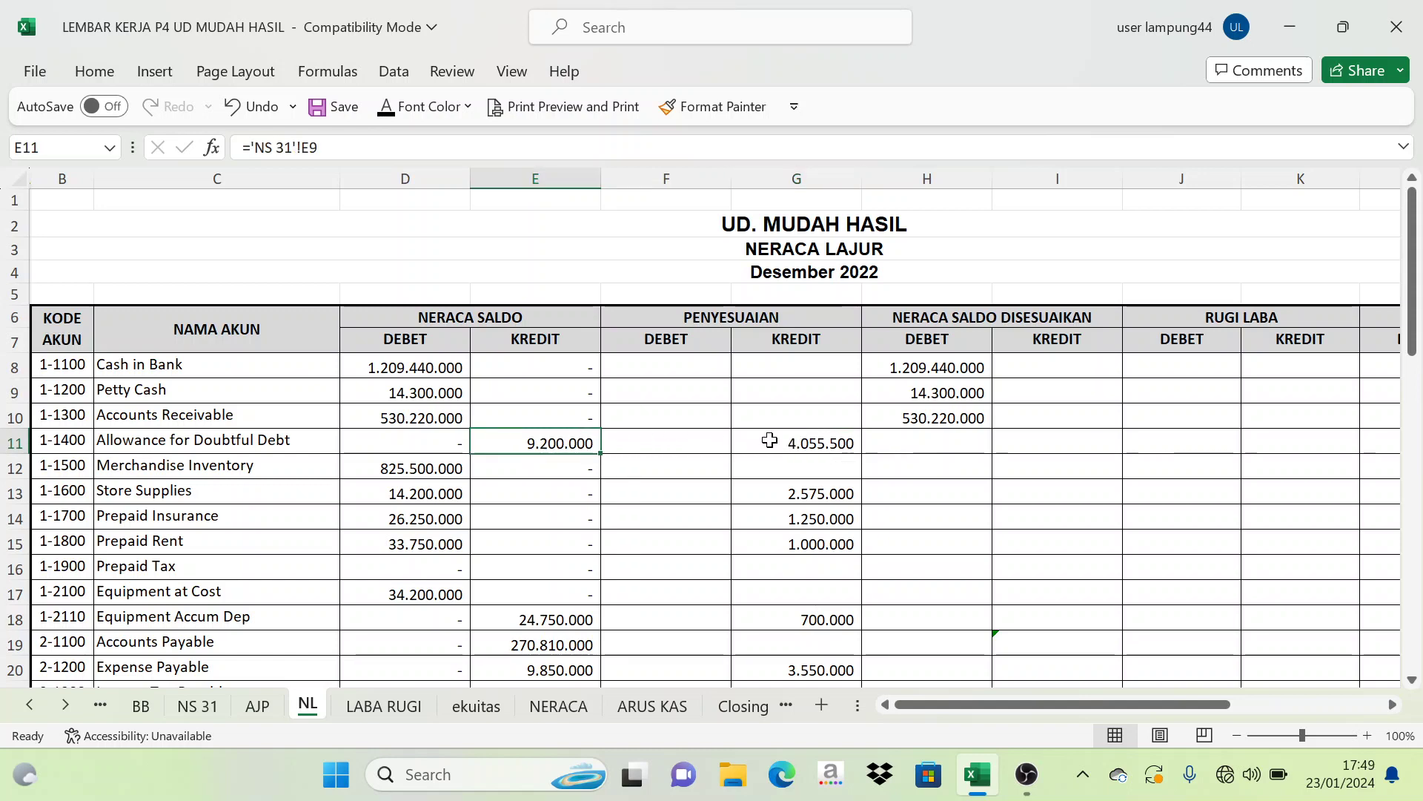
pyautogui.click(769, 443)
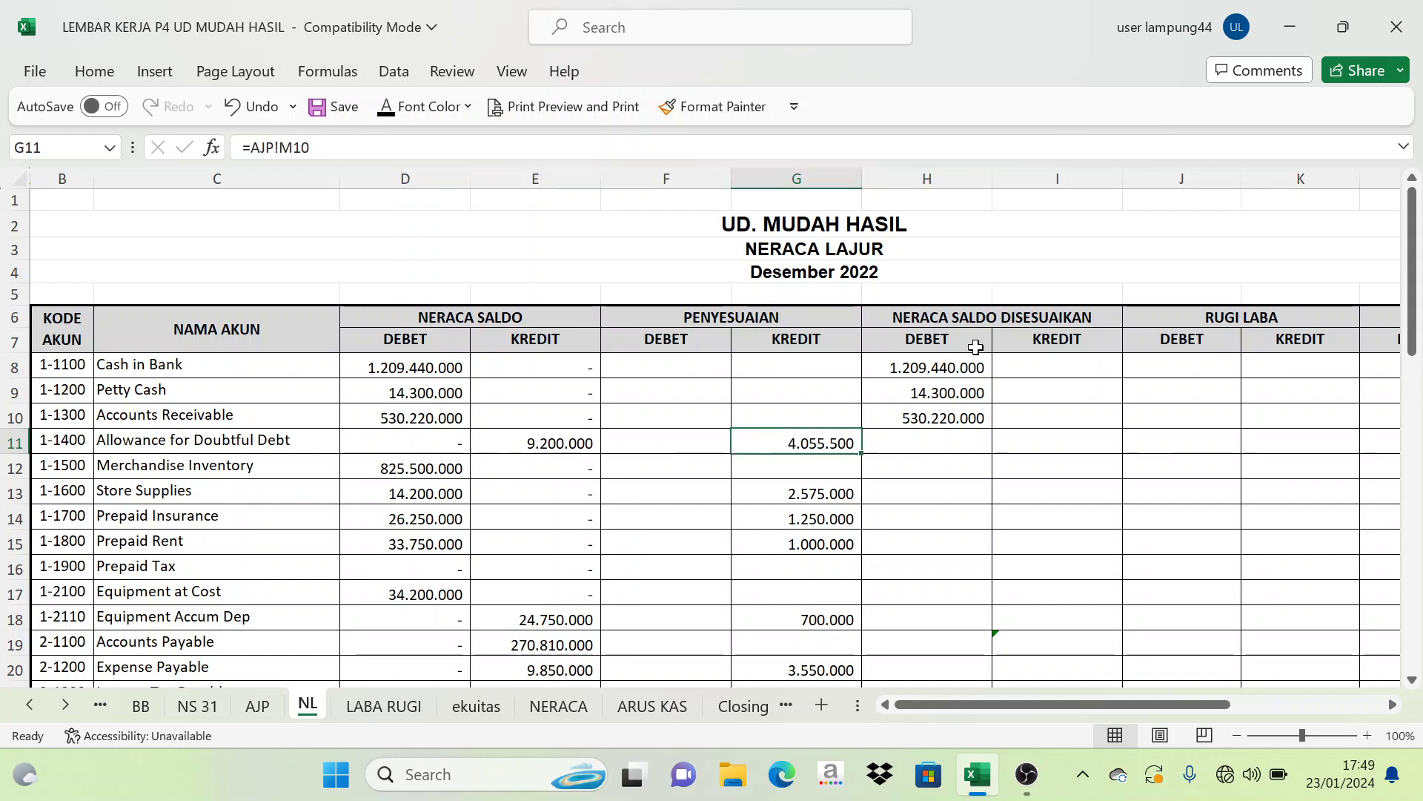
pyautogui.click(1062, 446)
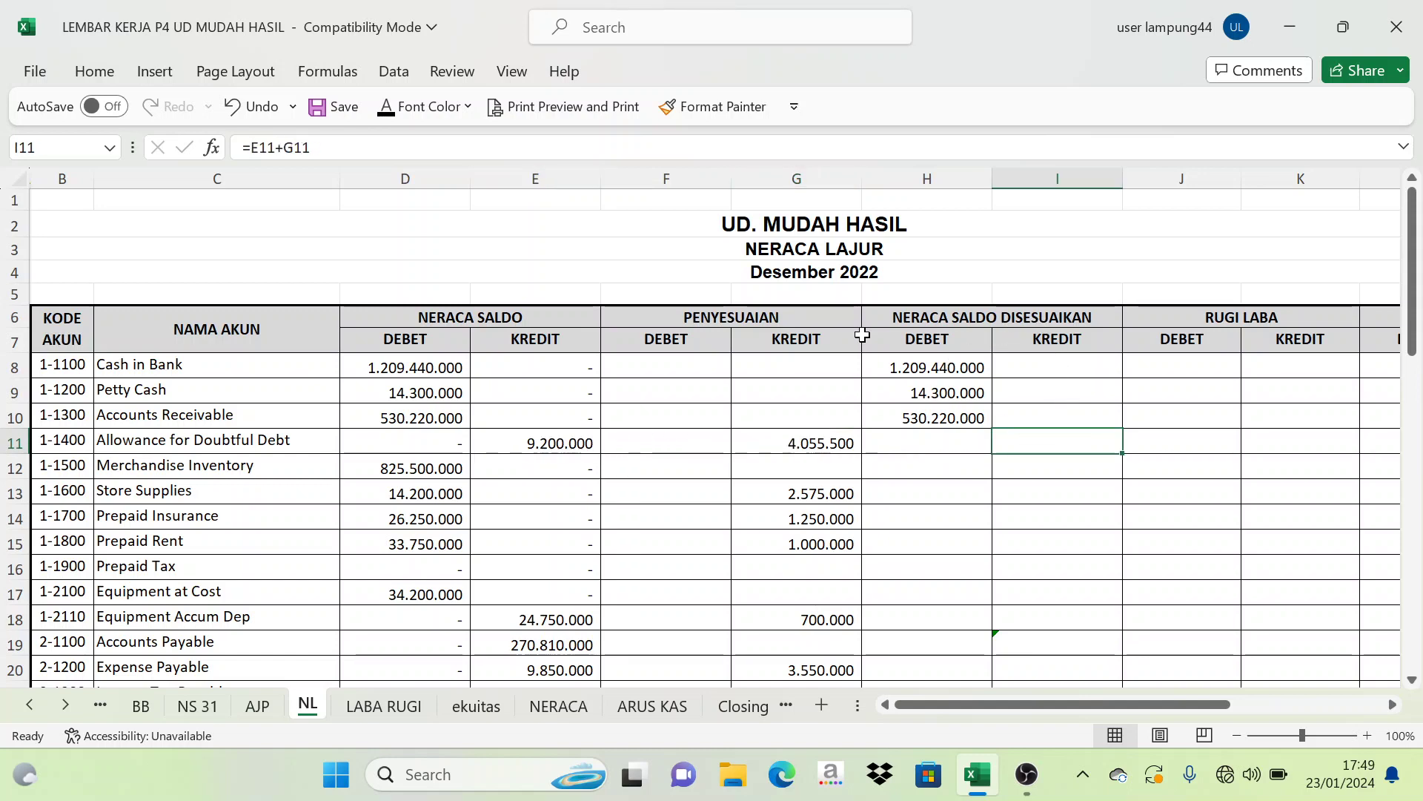
pyautogui.click(383, 111)
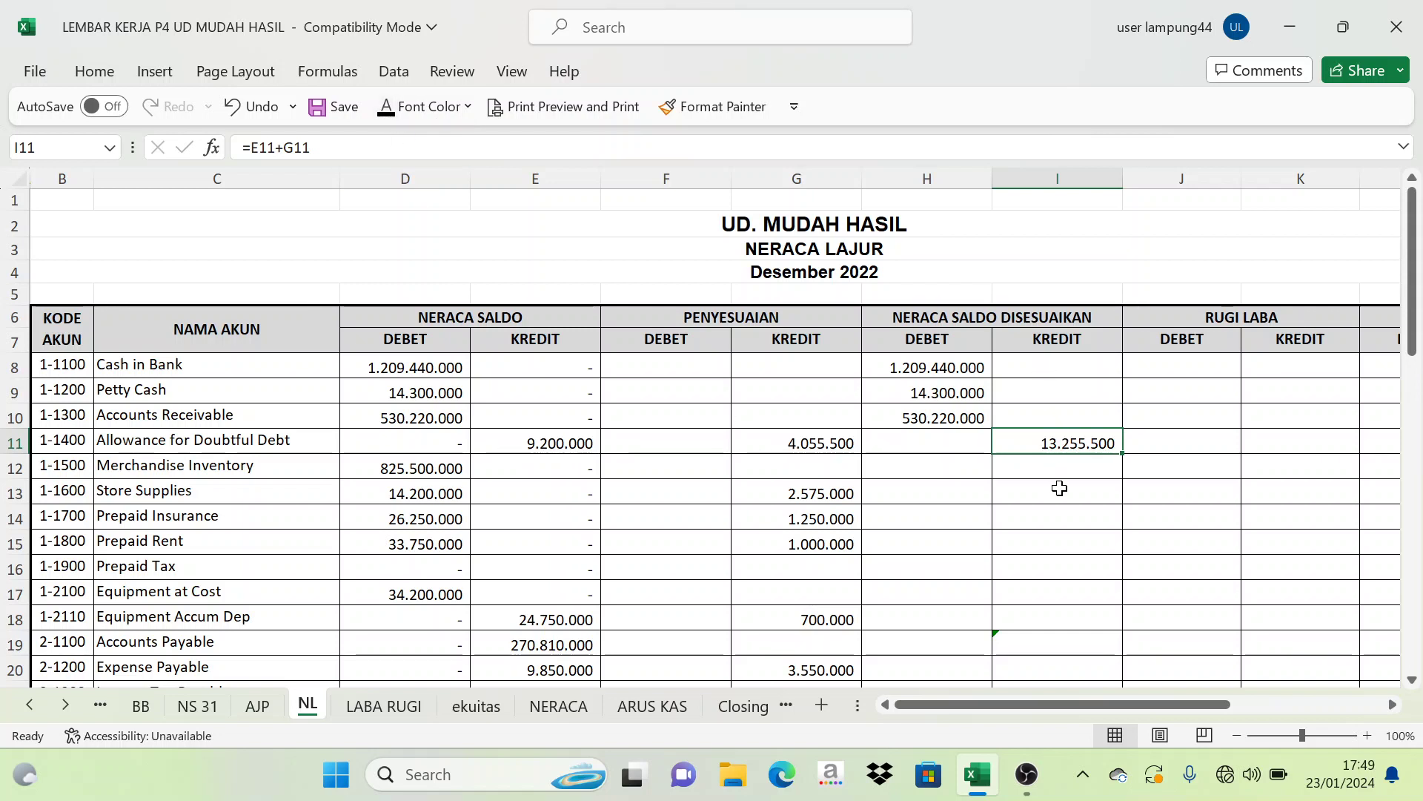
# Check the Merchandise Inventory debit in D12 and set the font colour of its NERACA SALDO DISESUAIKAN debit in H12 to black.
pyautogui.click(416, 470)
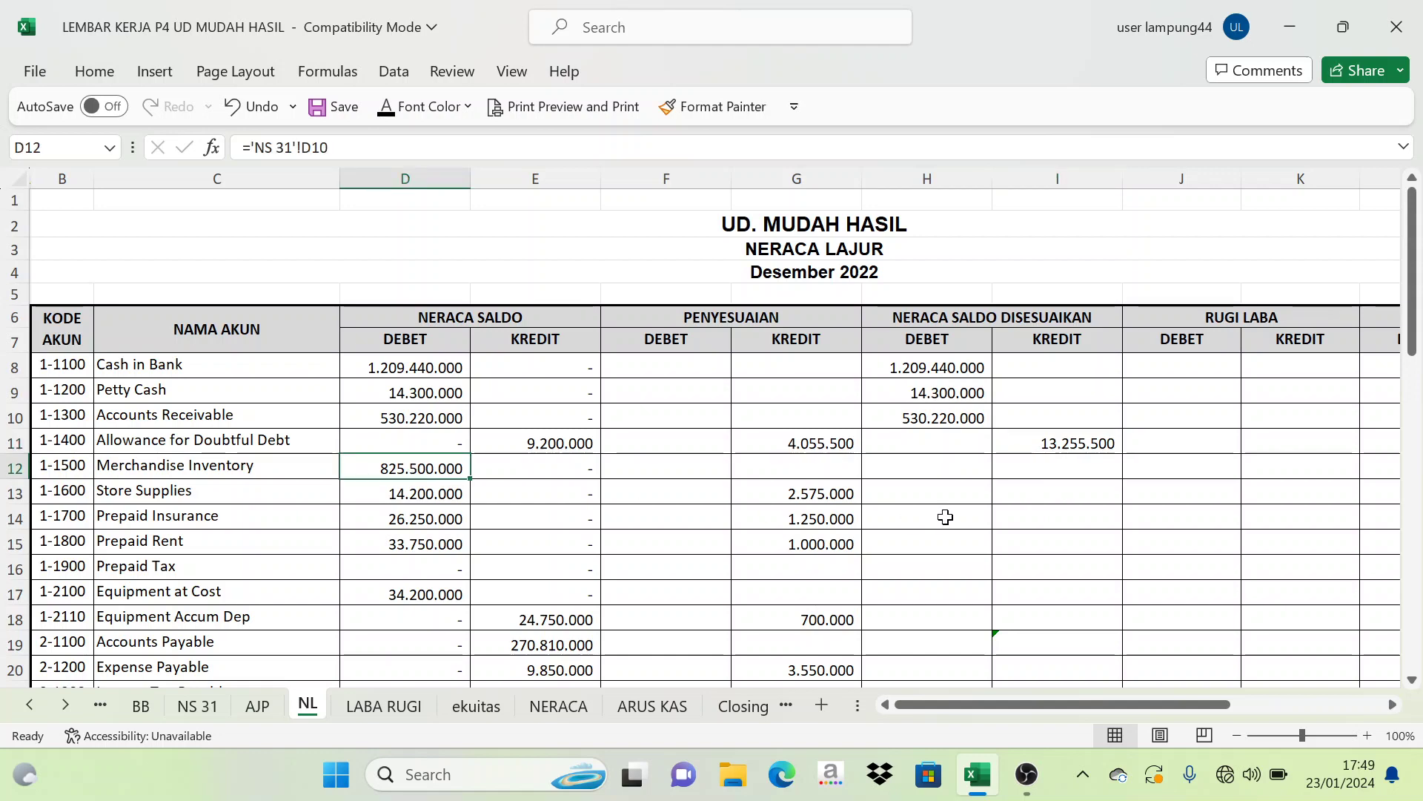
pyautogui.click(884, 464)
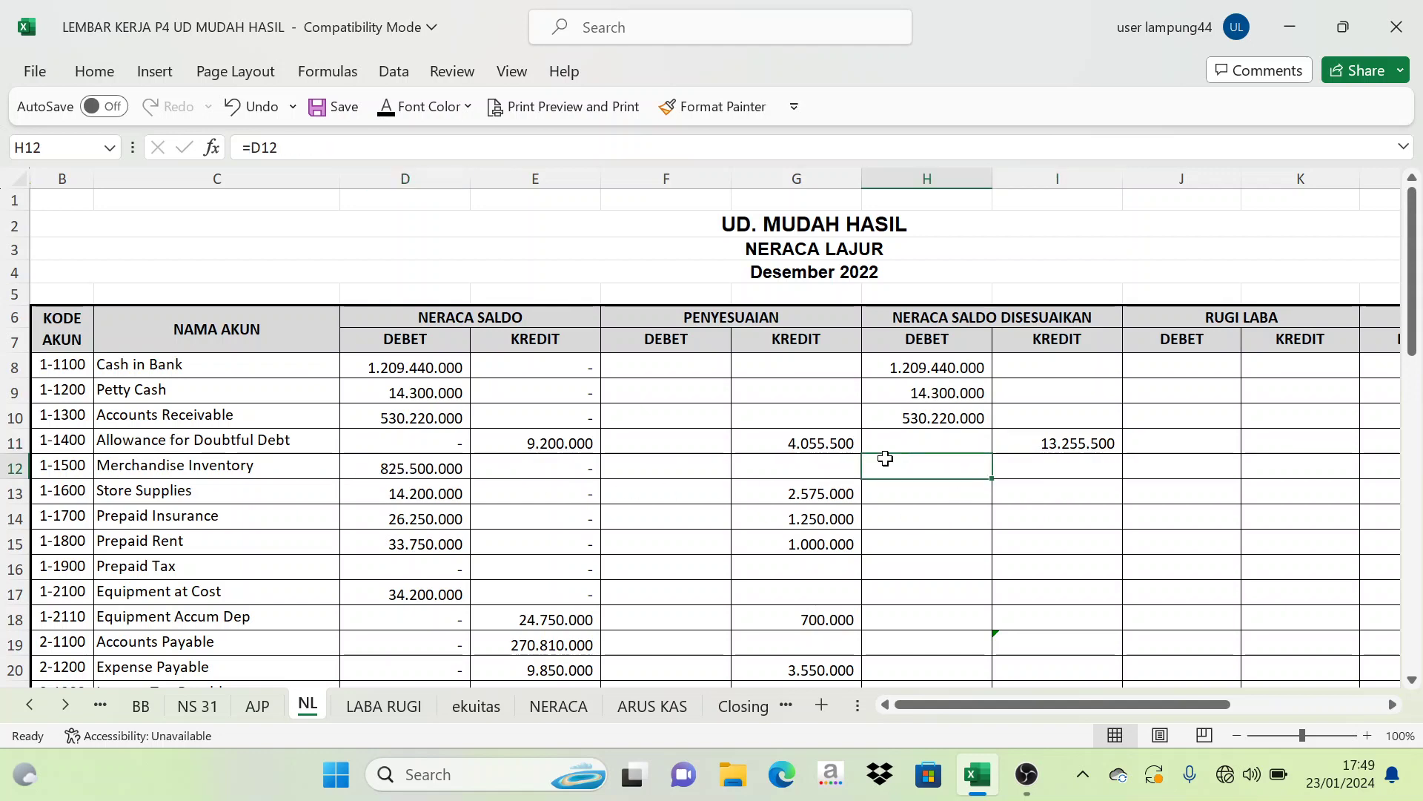
pyautogui.click(363, 115)
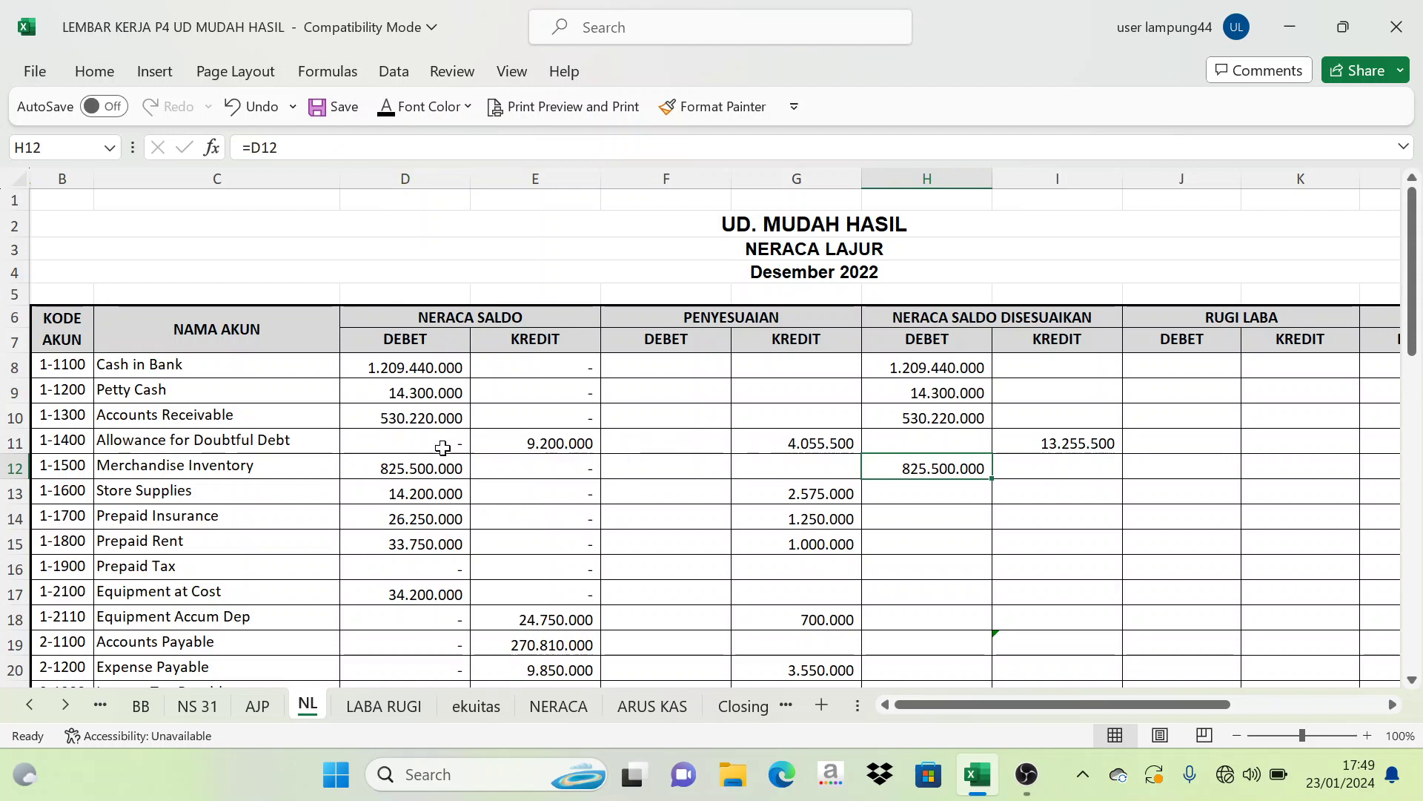
# Compare the Store Supplies debit in D13 with its adjustment credit in G13, and set the font colour of the difference in H13 to black.
pyautogui.click(244, 491)
pyautogui.click(390, 497)
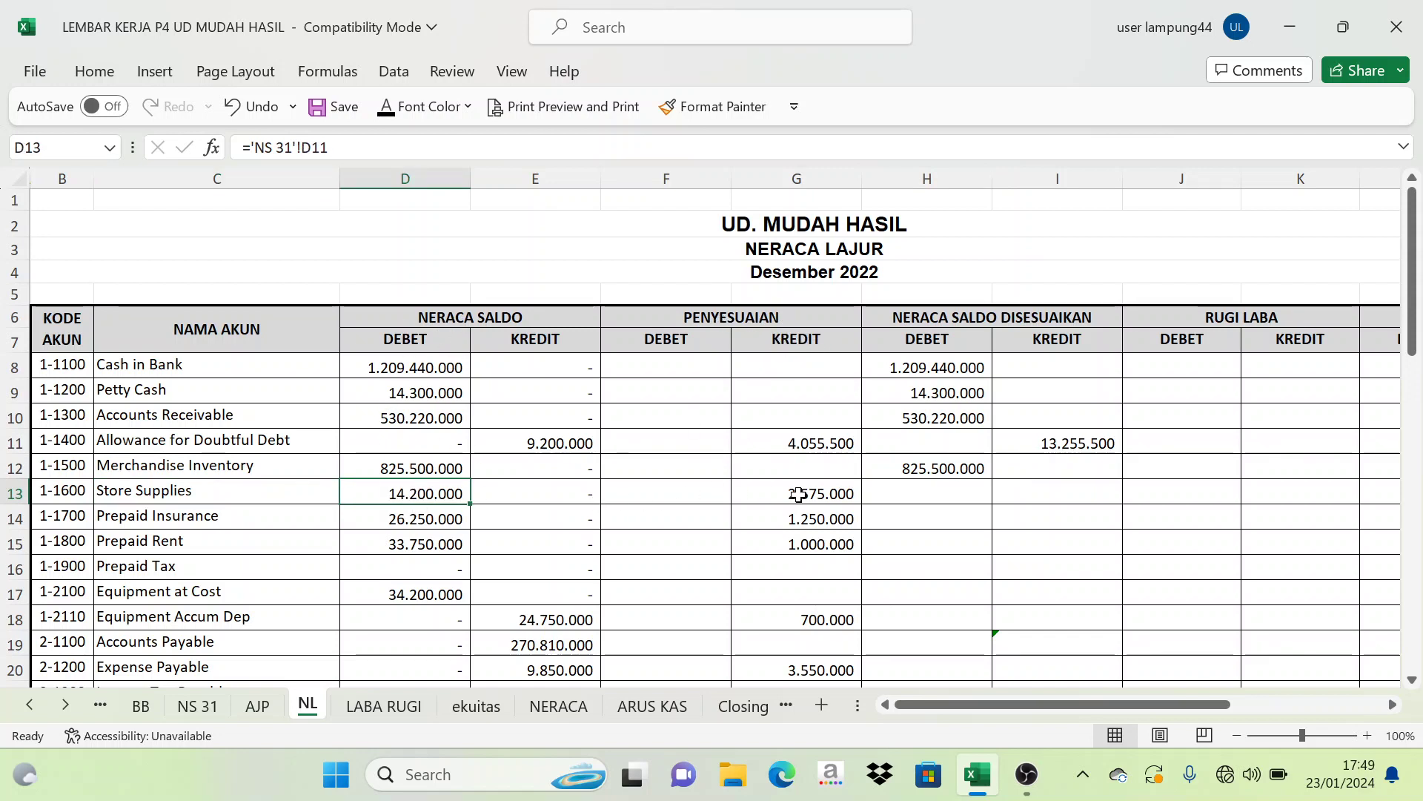
pyautogui.click(749, 492)
pyautogui.click(456, 495)
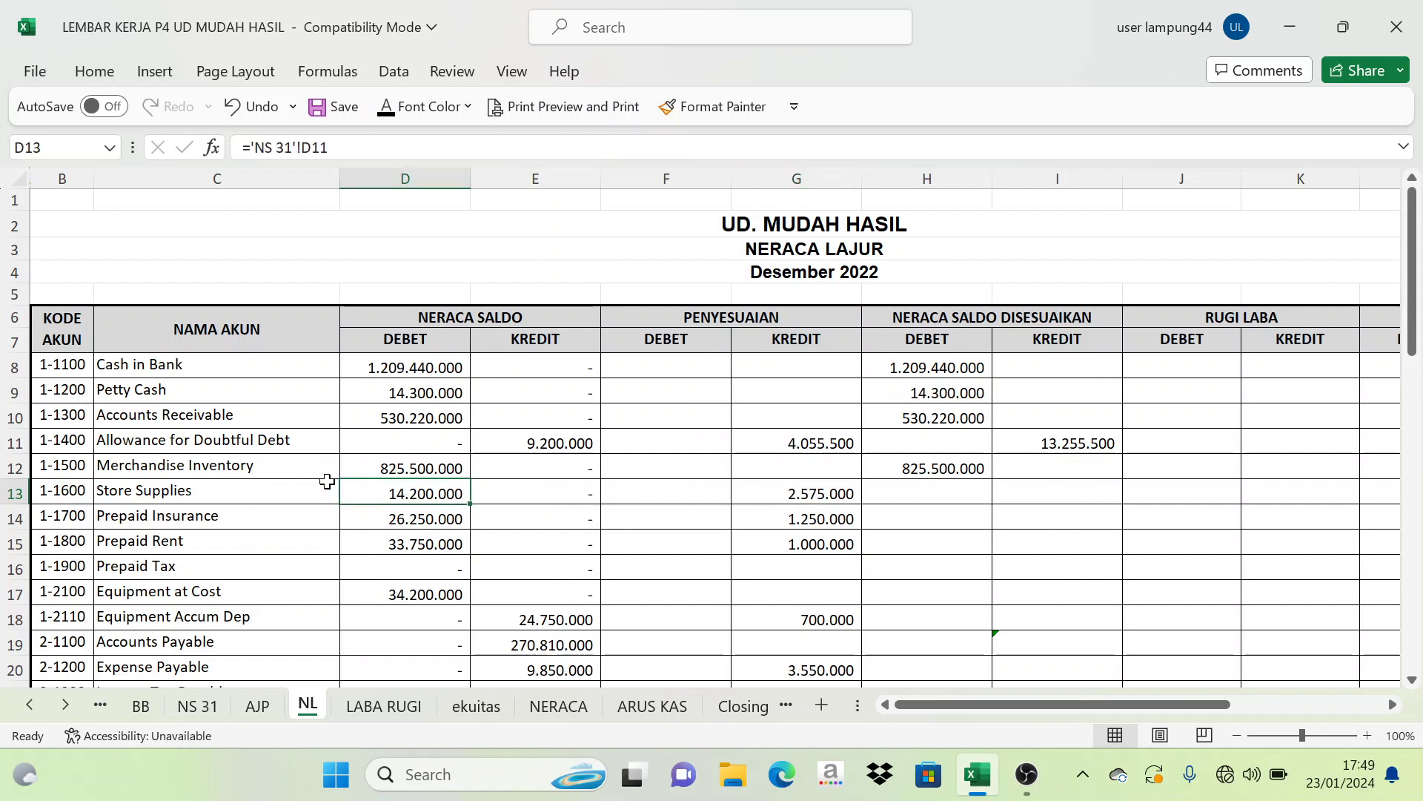
pyautogui.click(804, 488)
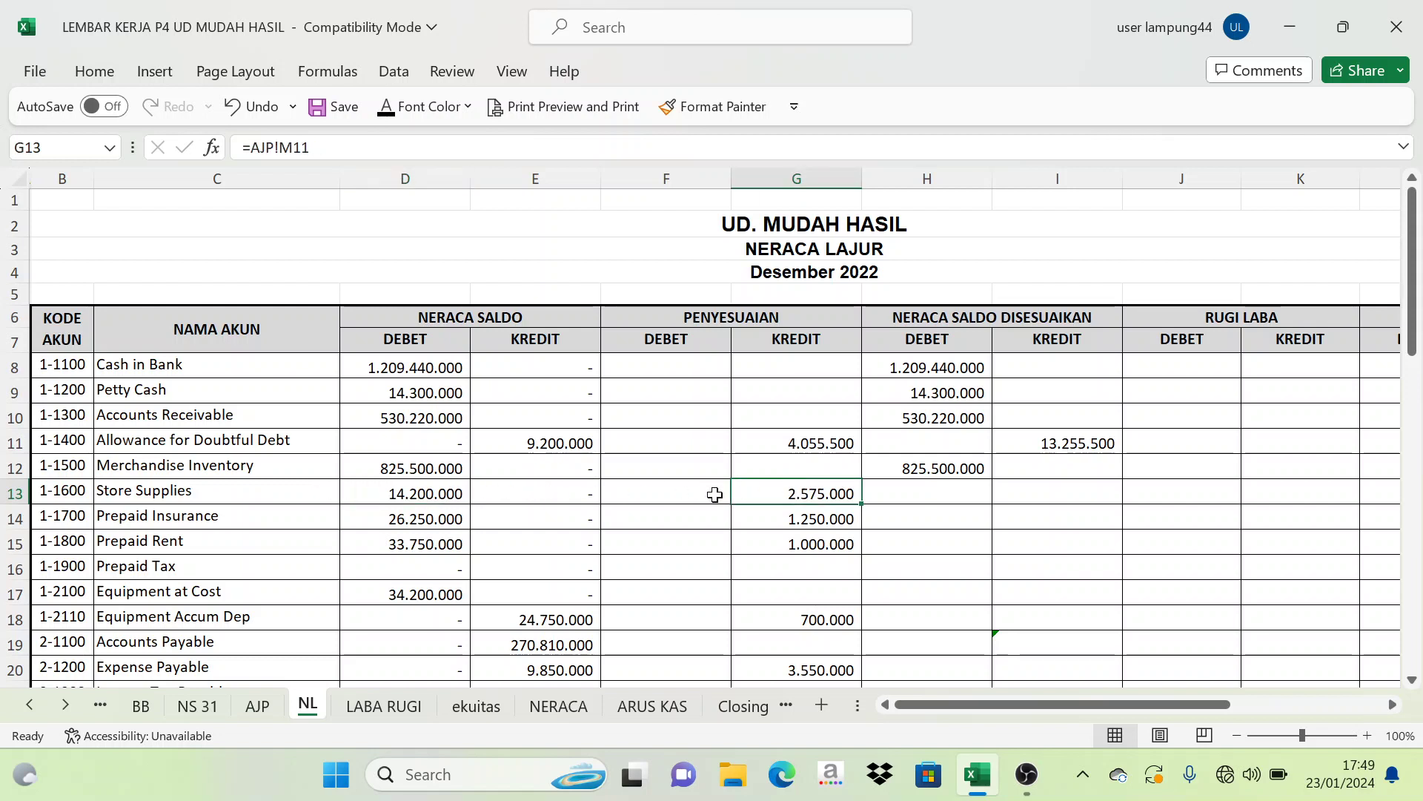
pyautogui.click(430, 495)
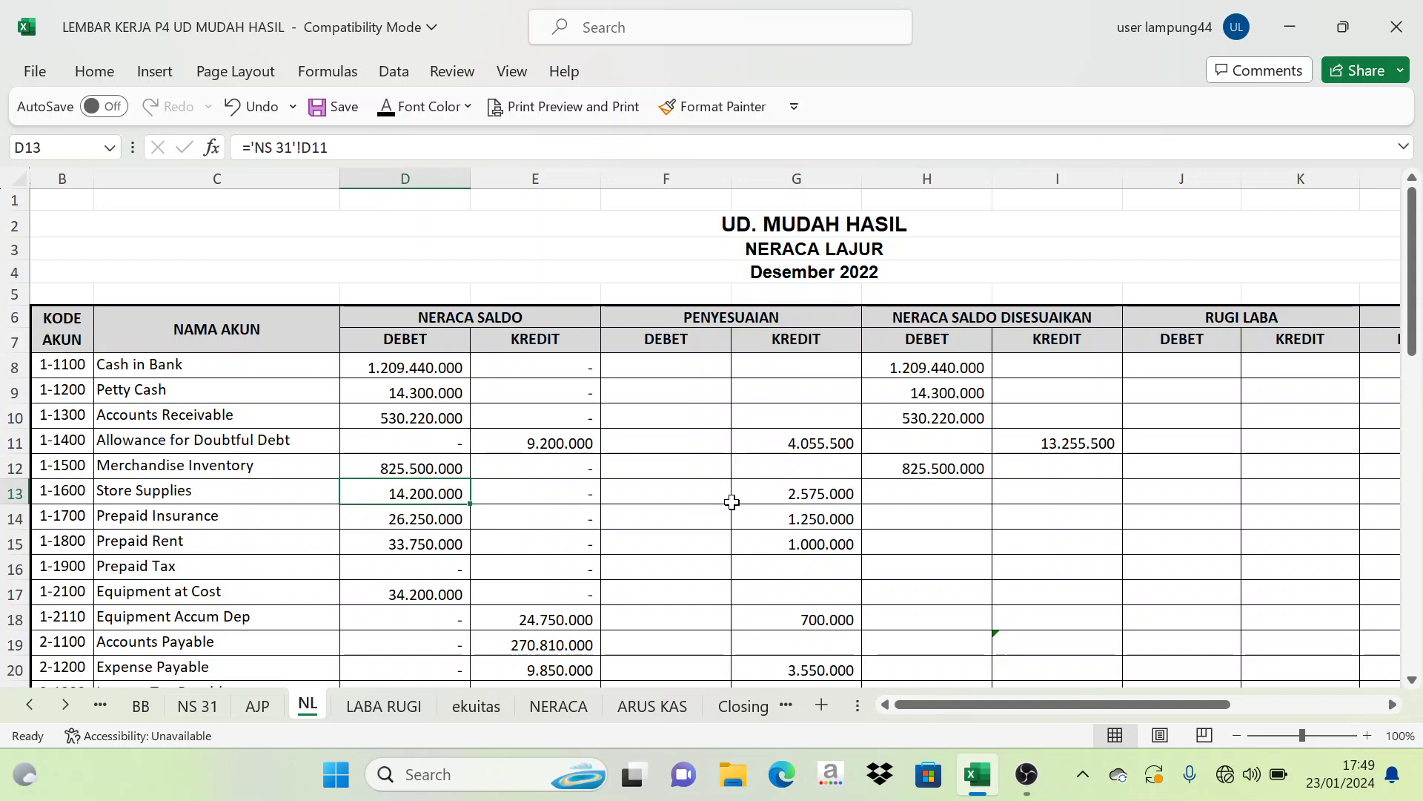
pyautogui.click(832, 501)
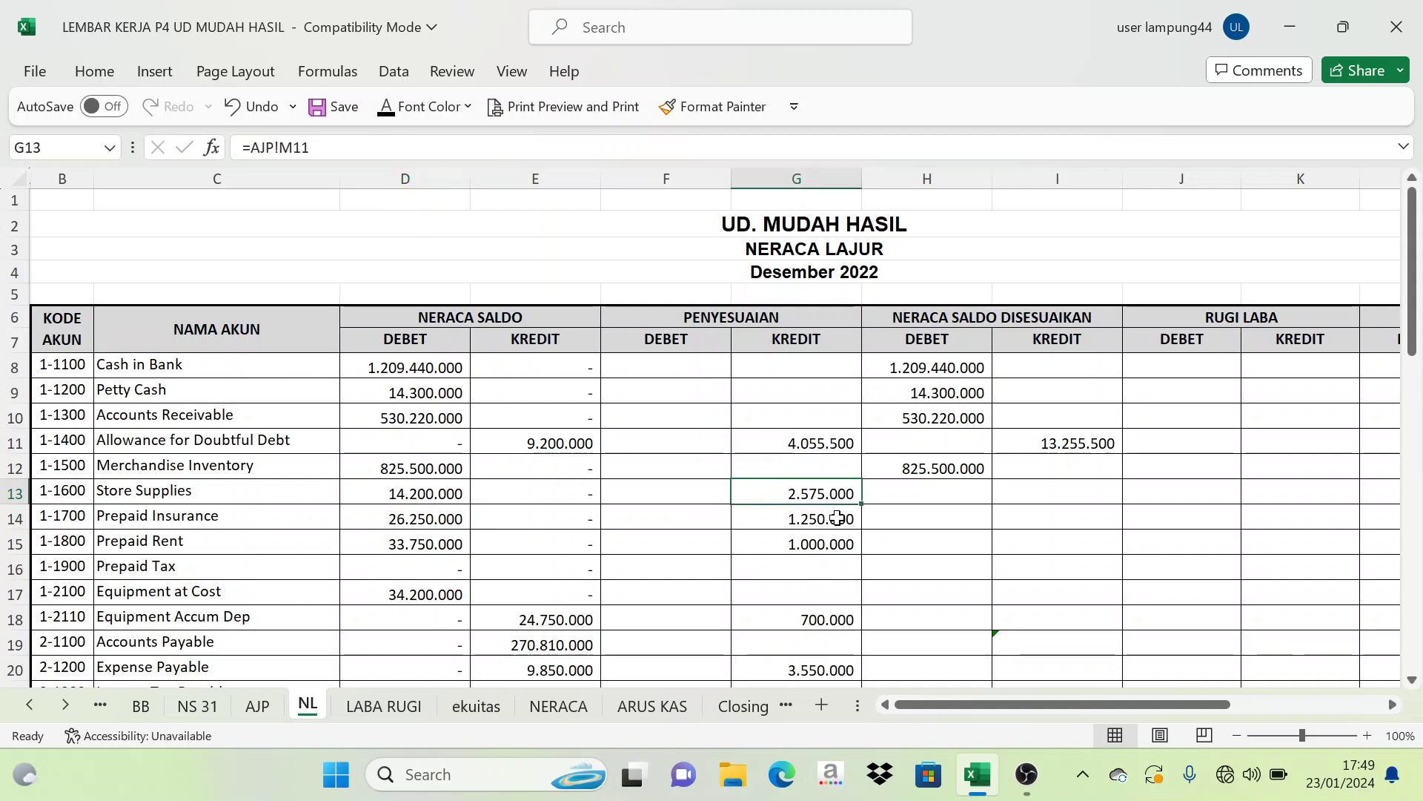
pyautogui.click(913, 499)
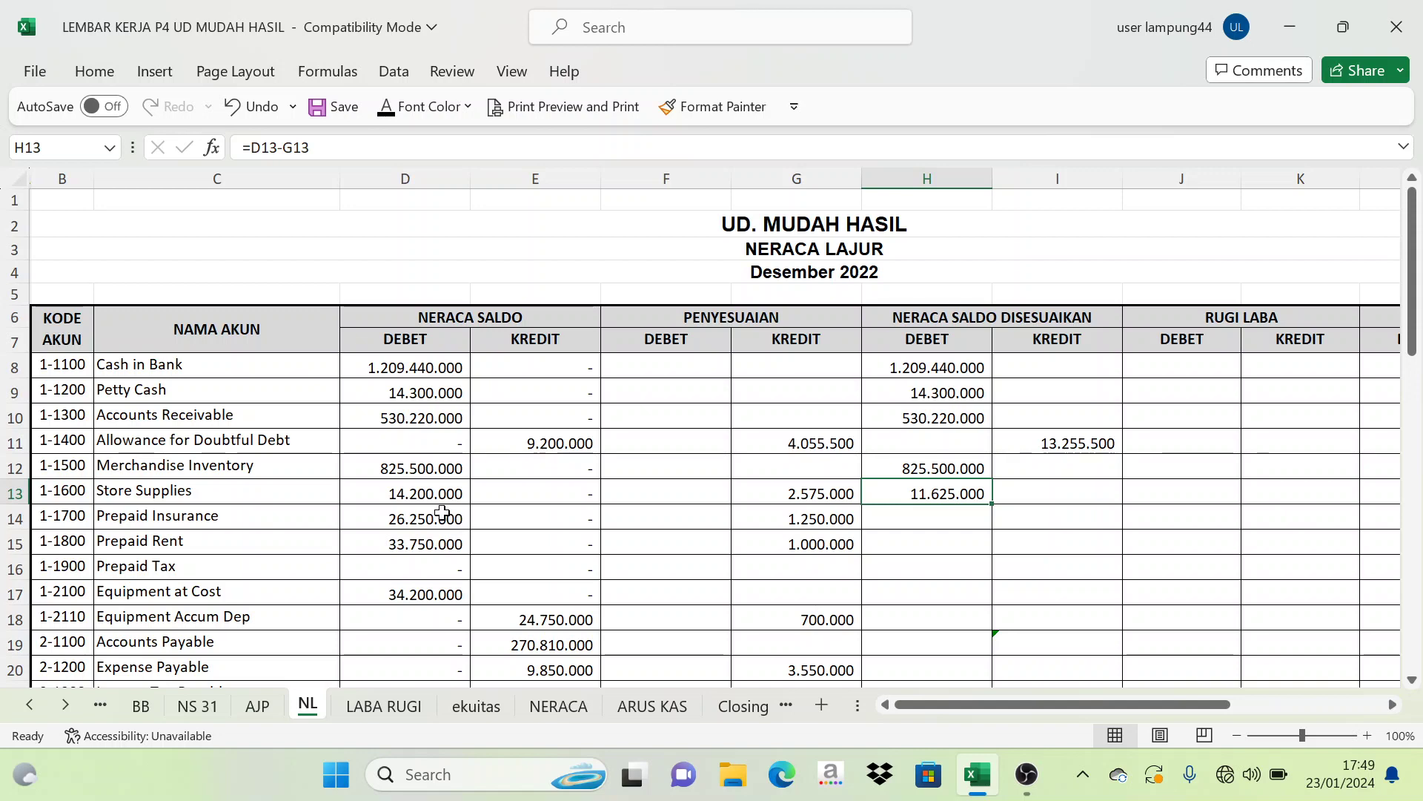
# Compare Prepaid Insurance and Prepaid Rent debits in D14:D15 with credits in G14:G15, and set the font colour of H14:H15 to black.
pyautogui.moveTo(445, 517); pyautogui.dragTo(444, 541)
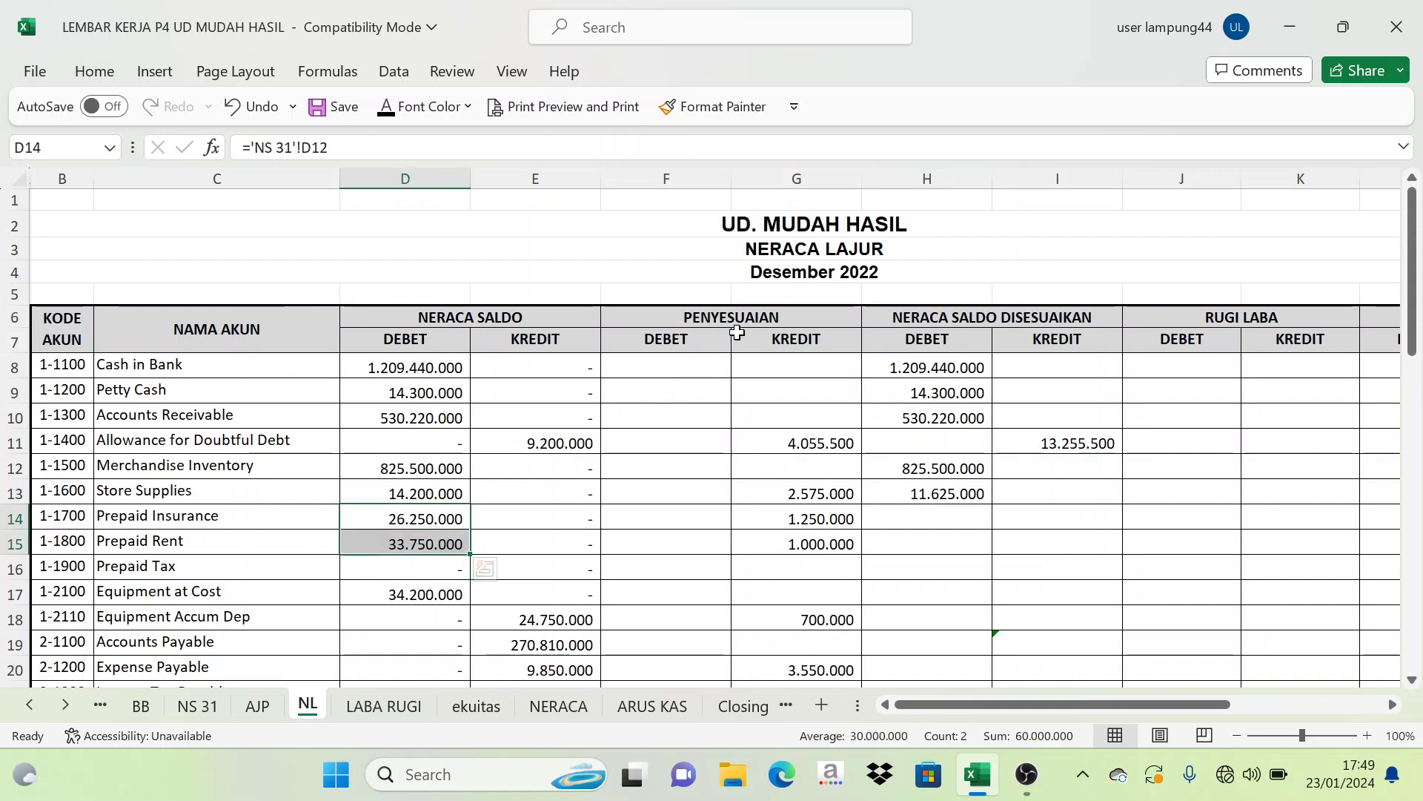
pyautogui.click(818, 520)
pyautogui.moveTo(817, 521); pyautogui.dragTo(816, 545)
pyautogui.moveTo(419, 521); pyautogui.dragTo(423, 542)
pyautogui.moveTo(782, 522); pyautogui.dragTo(797, 541)
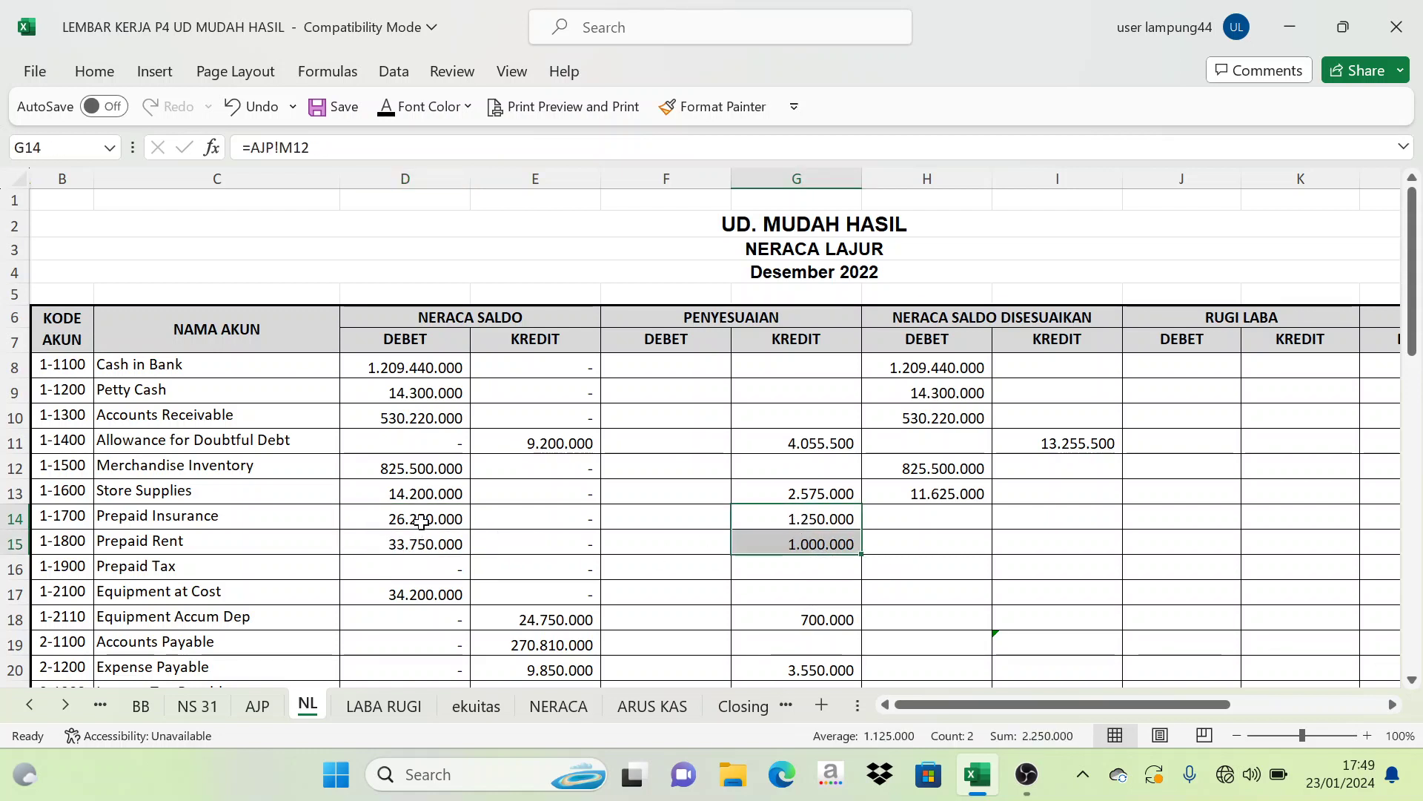
pyautogui.moveTo(427, 523); pyautogui.dragTo(428, 545)
pyautogui.moveTo(801, 518); pyautogui.dragTo(801, 546)
pyautogui.moveTo(949, 521); pyautogui.dragTo(940, 542)
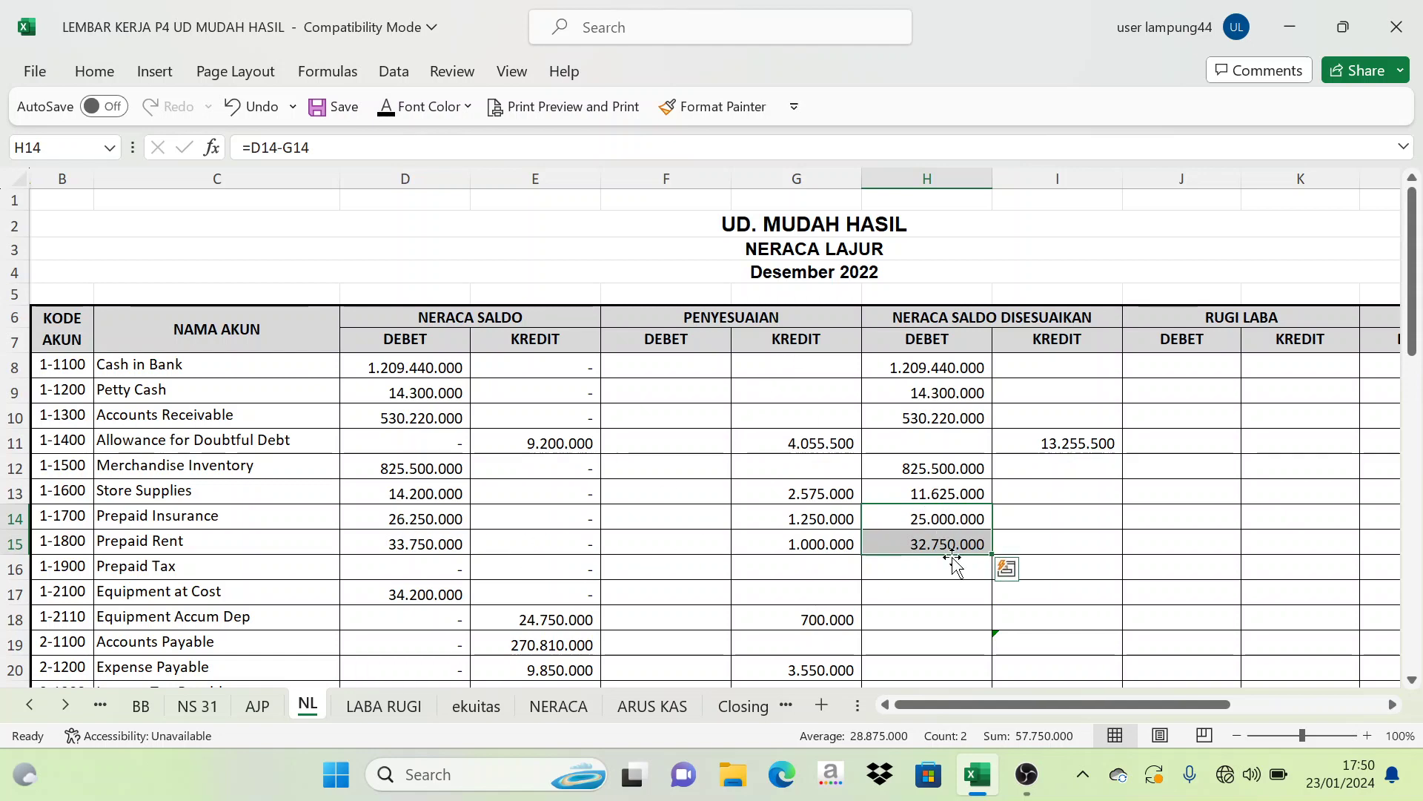
# Set the font colour of the Equipment at Cost adjusted debit in H17 to black and check the PENYESUAIAN cells F16:G17.
pyautogui.scroll(-1, 931, 546)
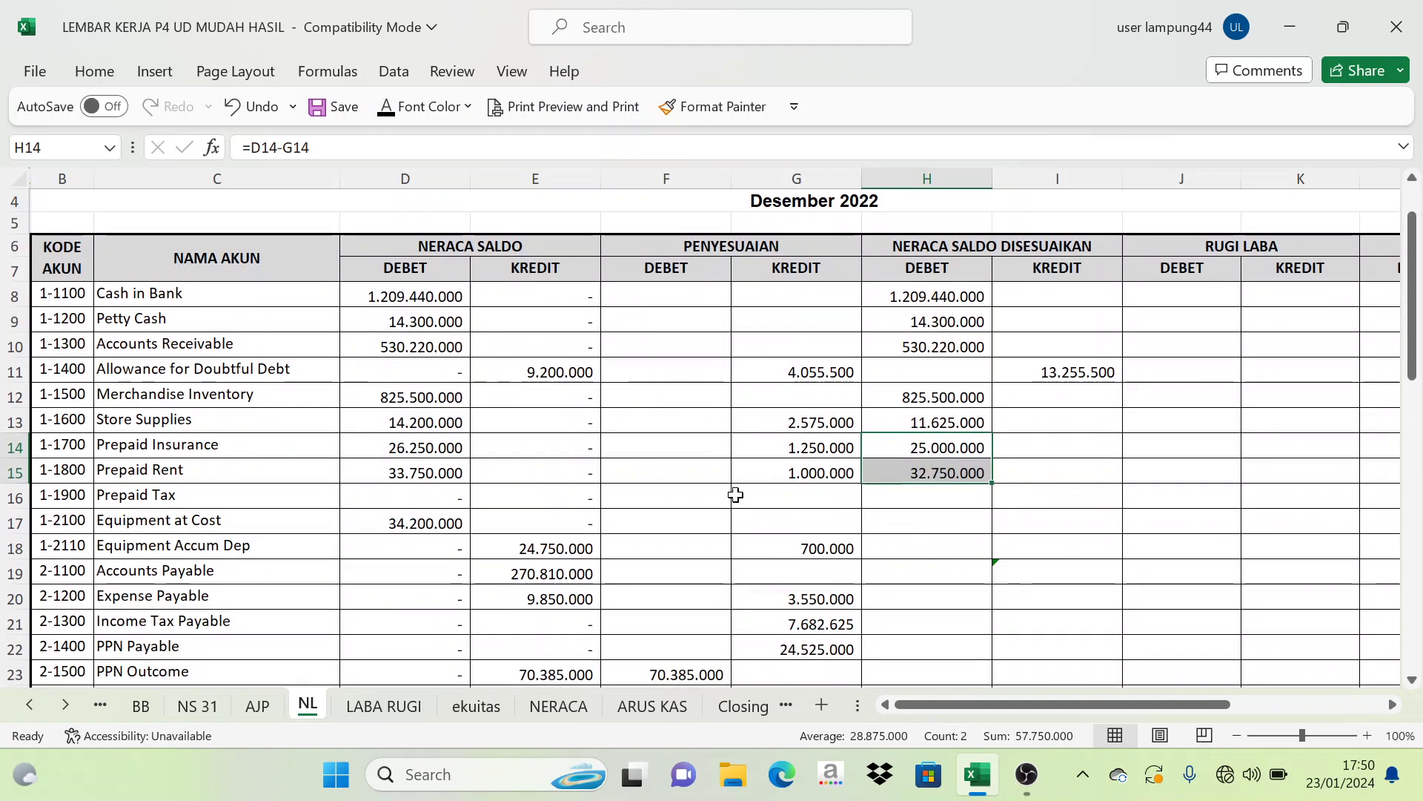
pyautogui.click(925, 498)
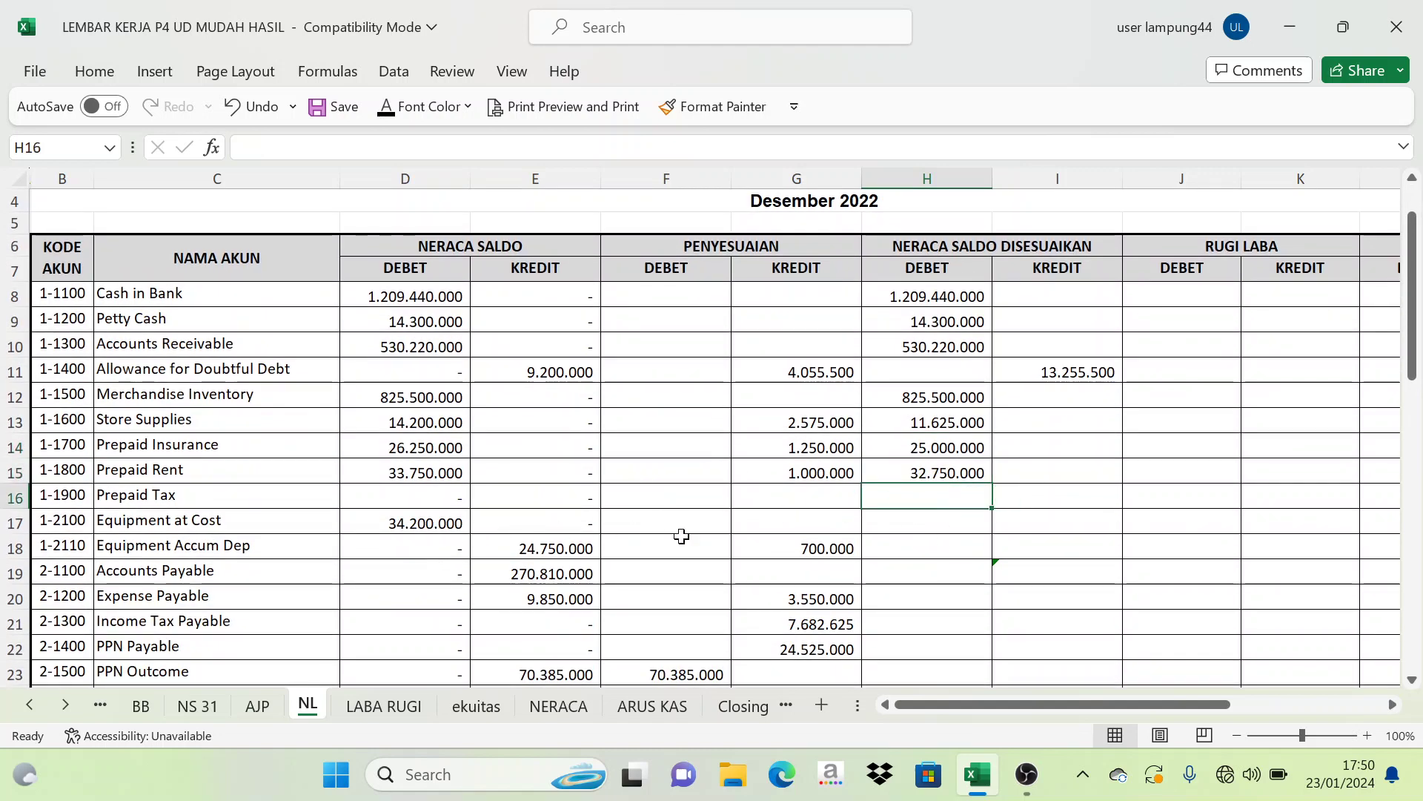
pyautogui.click(888, 521)
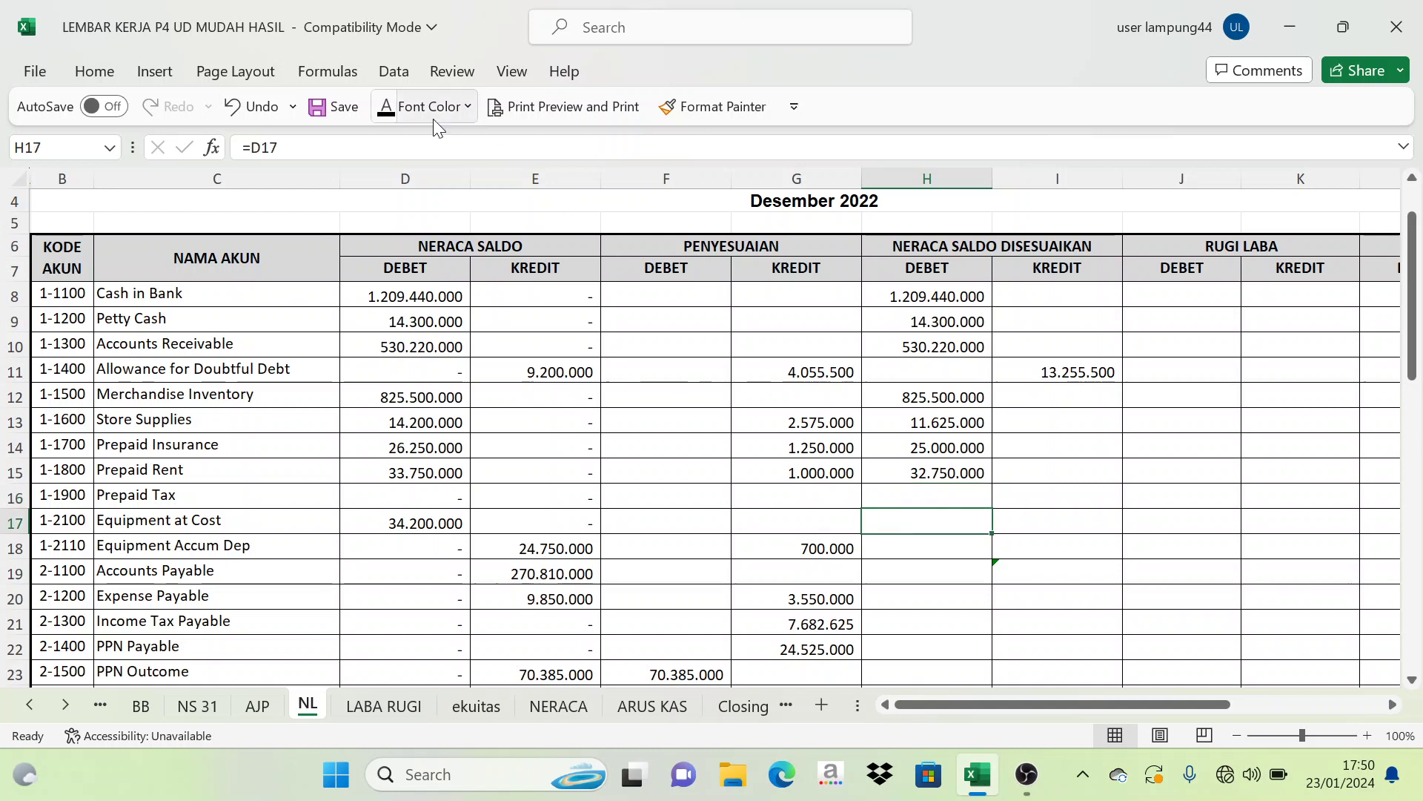
pyautogui.click(386, 106)
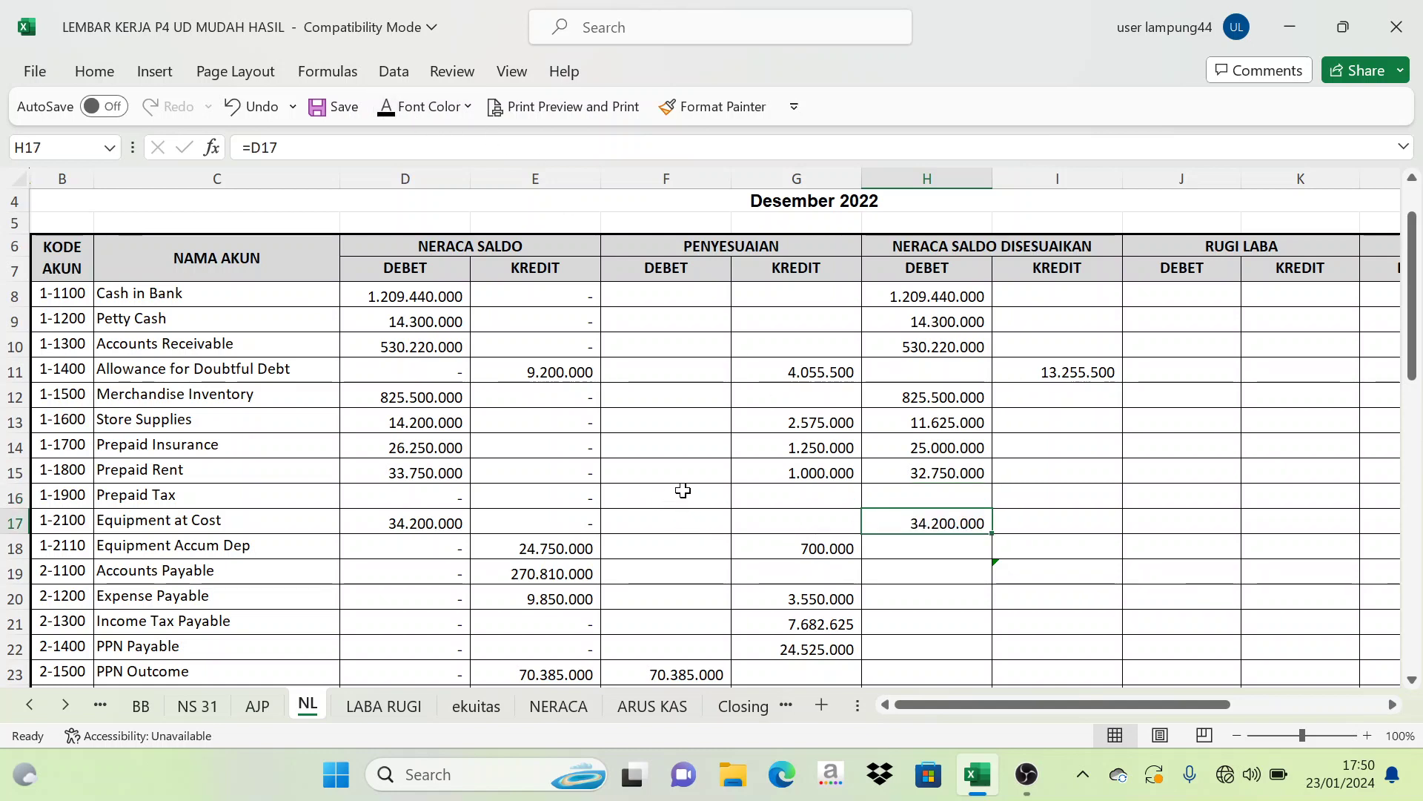
pyautogui.moveTo(682, 490); pyautogui.dragTo(781, 526)
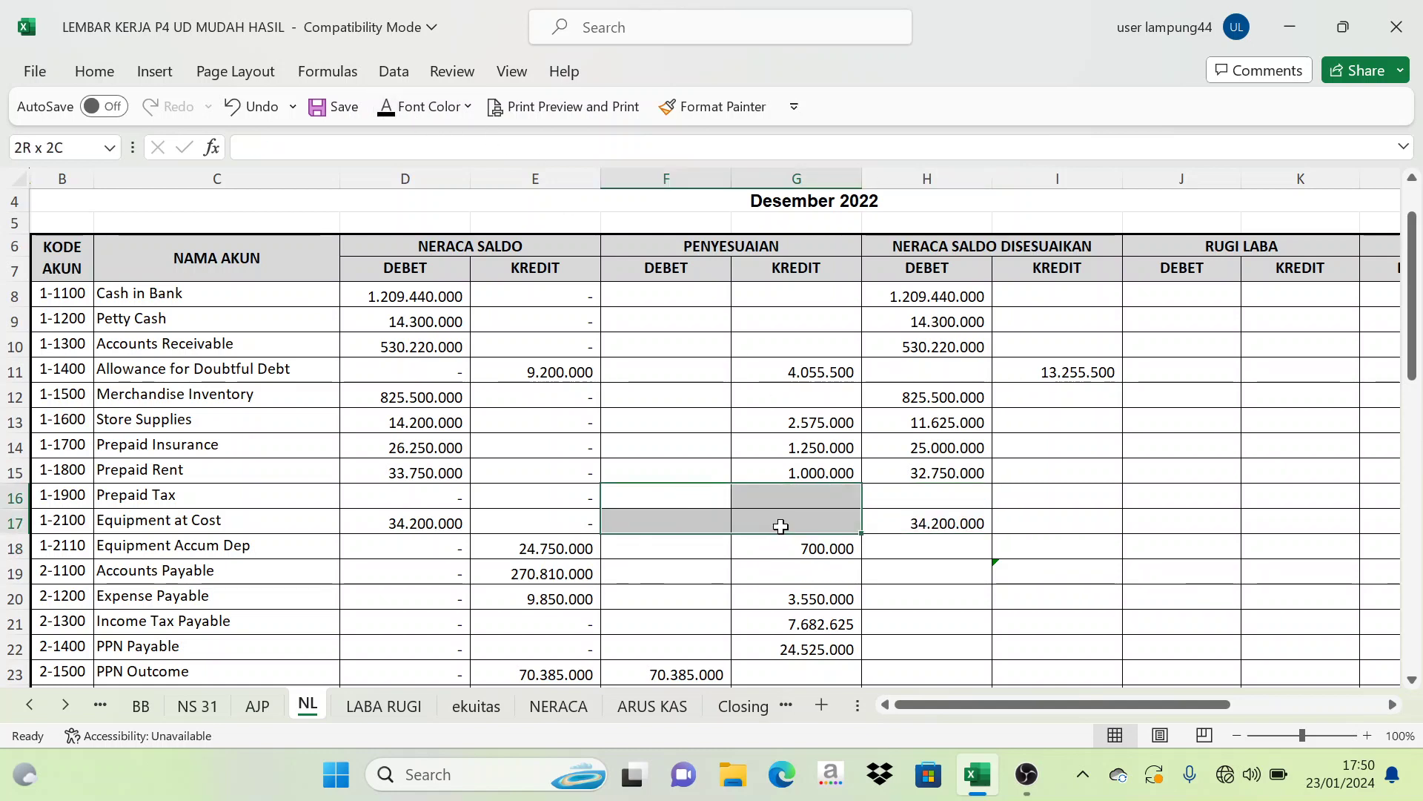
# Compare the Equipment Accum Dep credits in E18 and G18, and set the font colour of their adjusted credit sum in I18 to black.
pyautogui.click(571, 549)
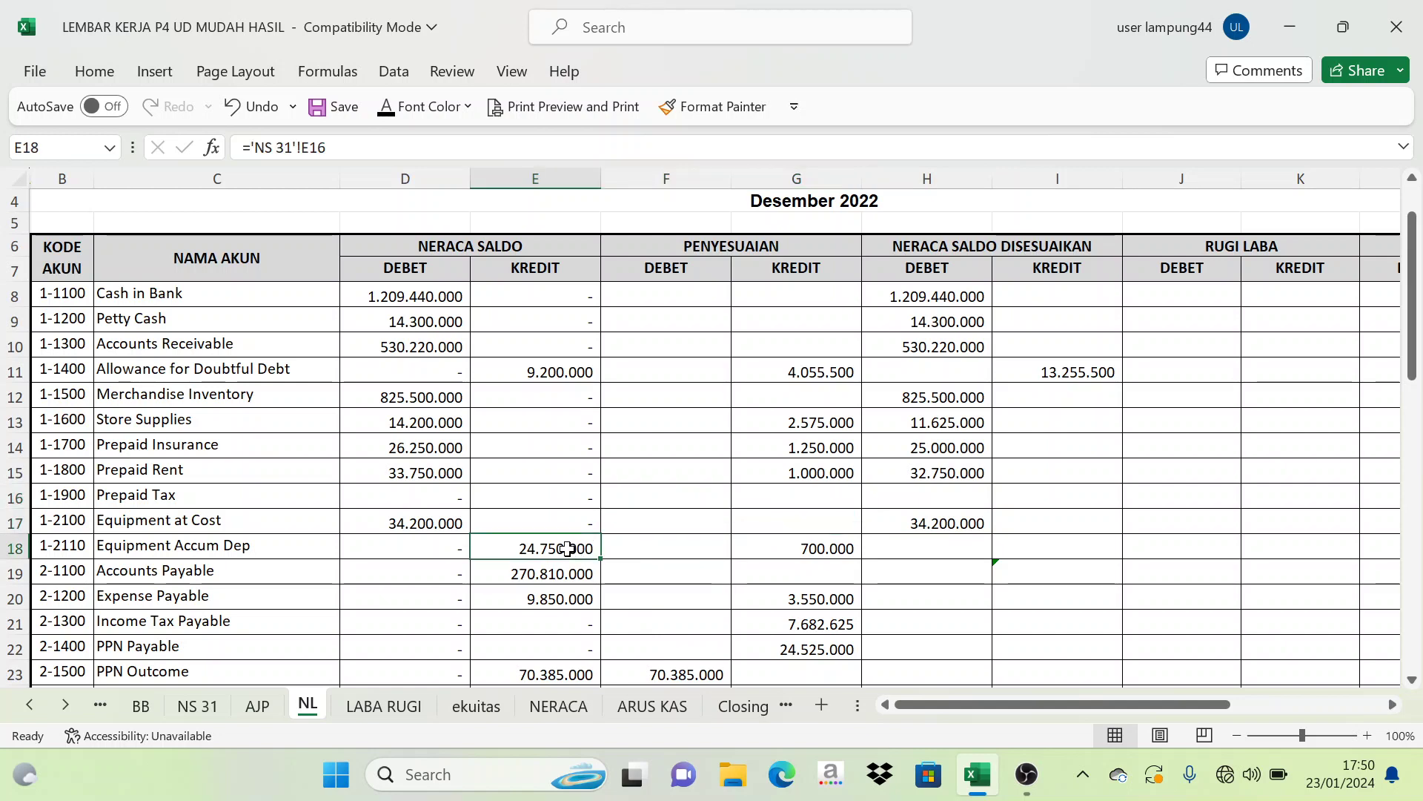
pyautogui.scroll(1, 568, 548)
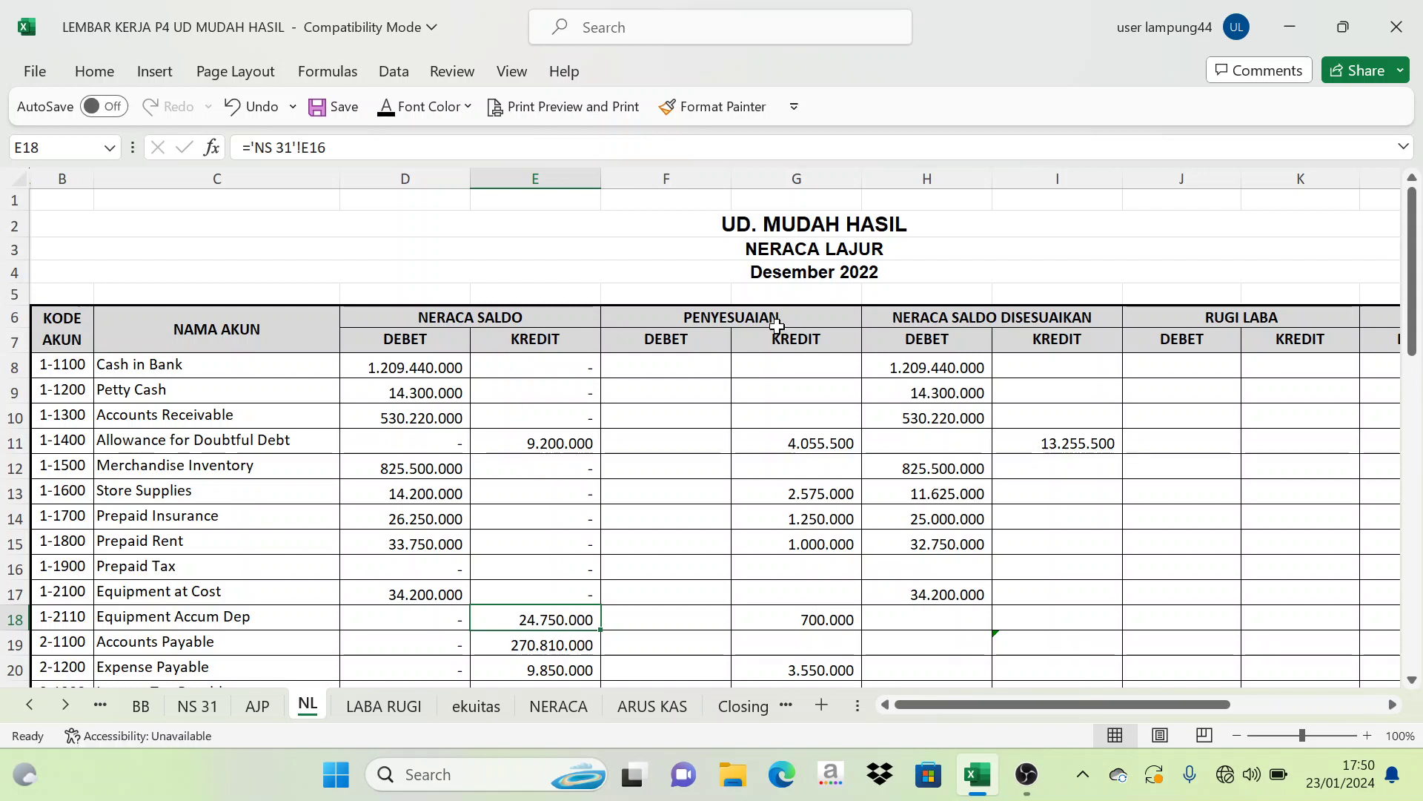
pyautogui.click(823, 625)
pyautogui.moveTo(571, 629); pyautogui.dragTo(797, 618)
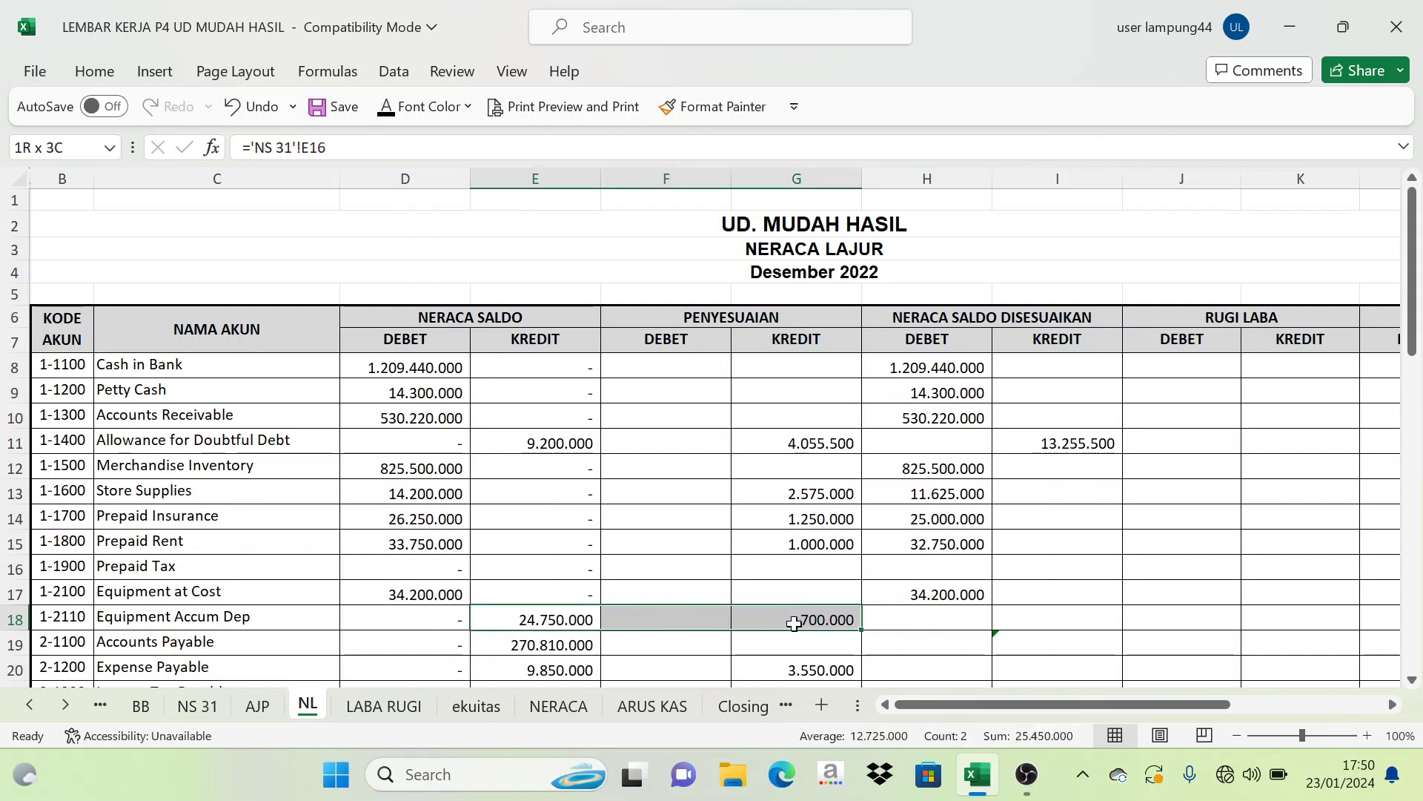
pyautogui.click(1056, 618)
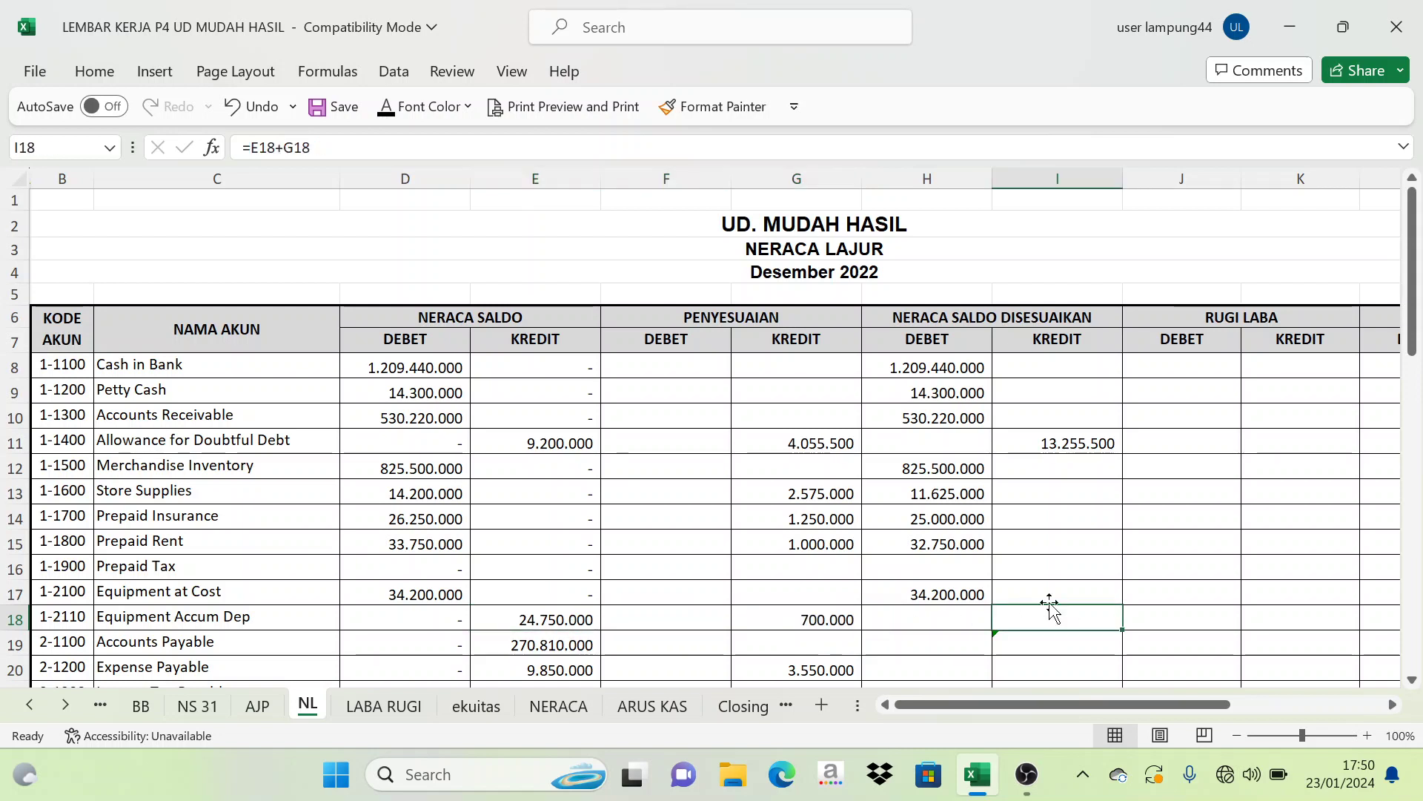
pyautogui.click(391, 109)
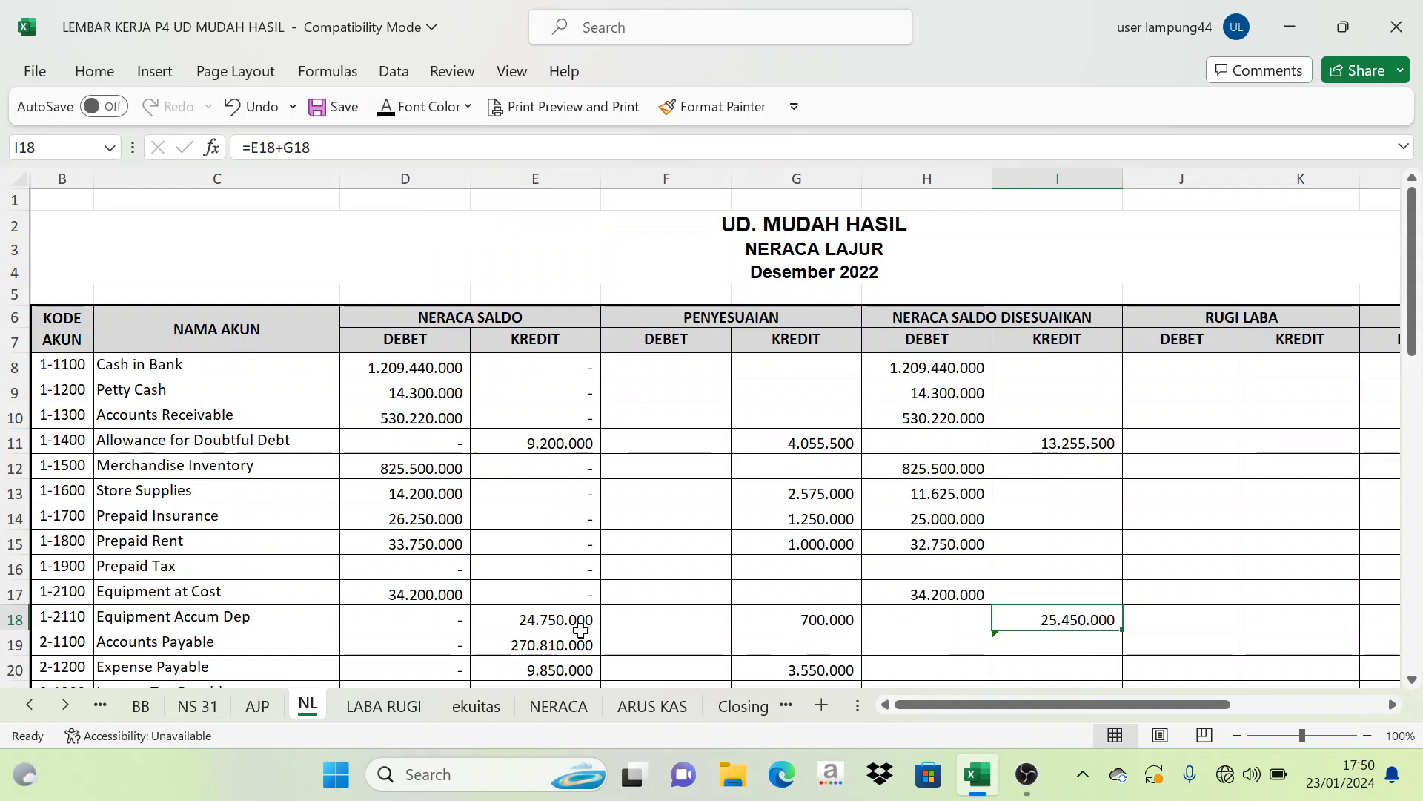
# Set the font colour of the Accounts Payable adjusted credit in I19 to black, checking its source in E19 and adjustments in F19:G19.
pyautogui.click(566, 646)
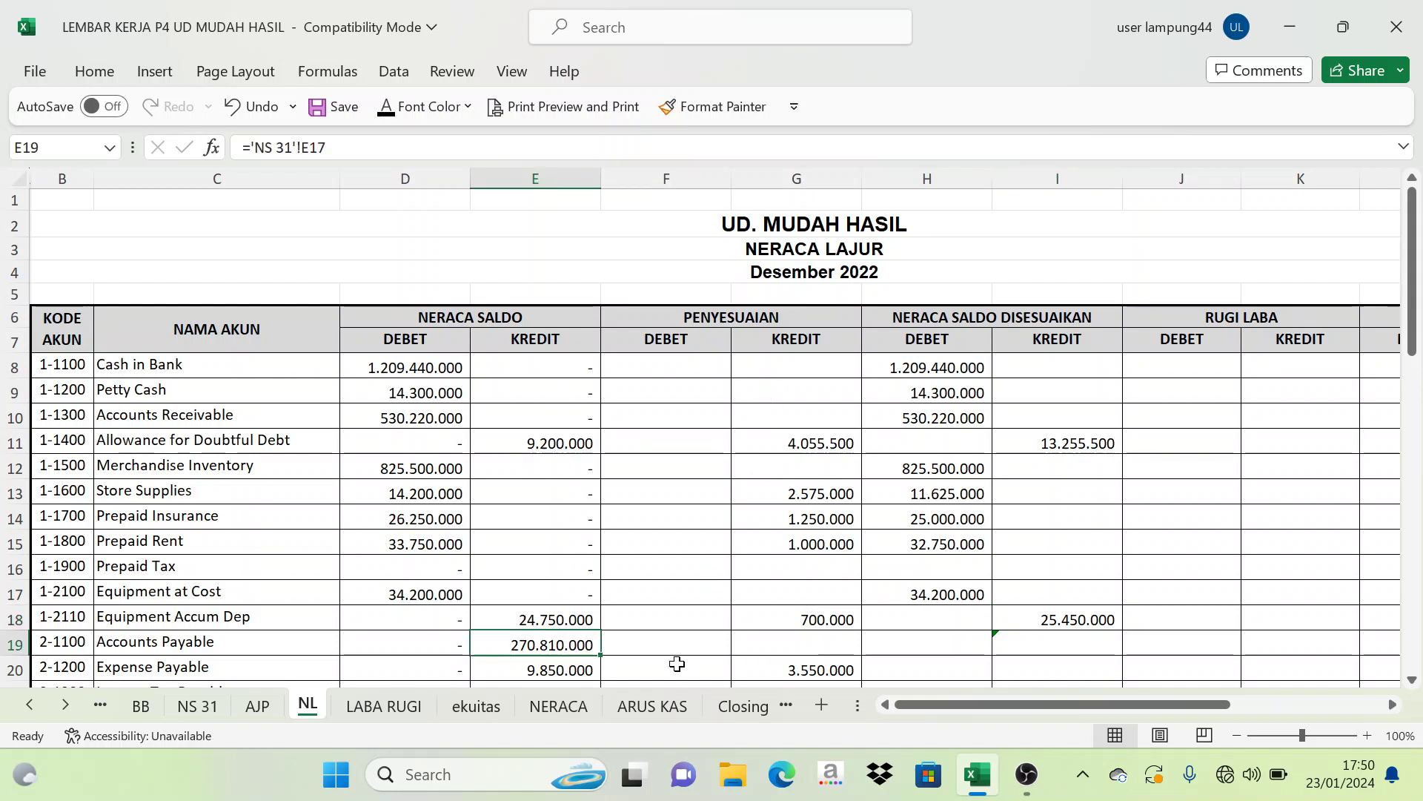
pyautogui.click(1100, 644)
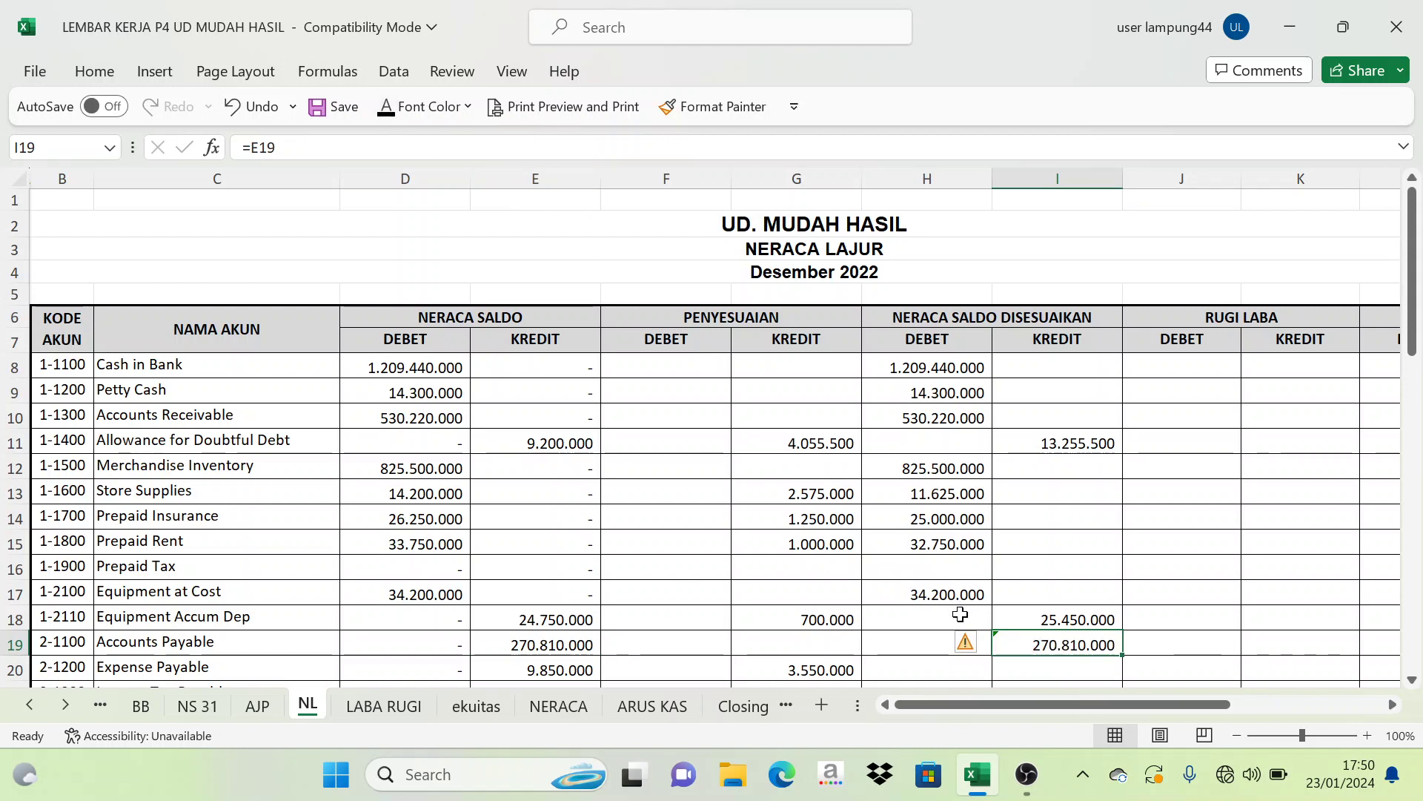
pyautogui.moveTo(669, 633); pyautogui.dragTo(822, 632)
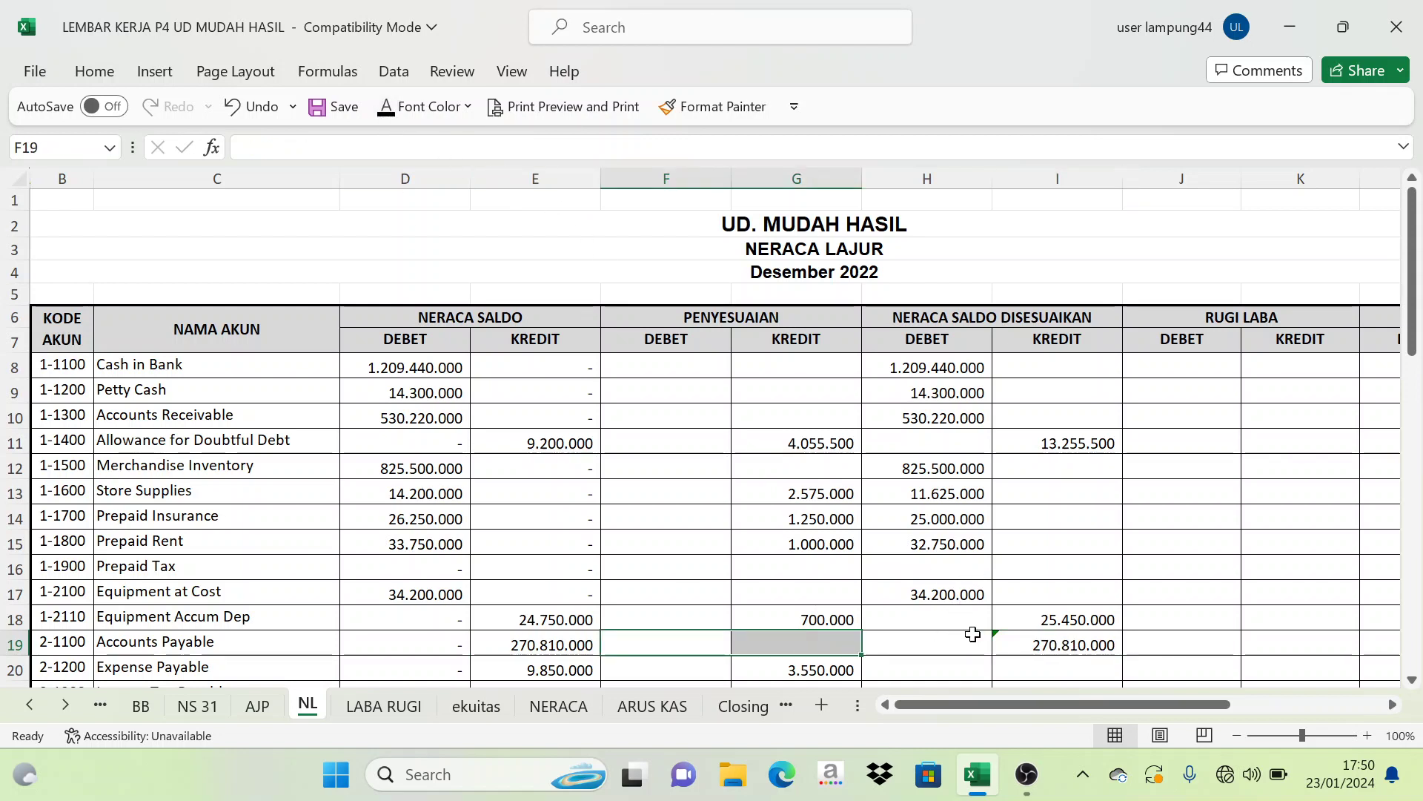
# Compare the Expense Payable credits in E20 and G20, and set the font colour of their adjusted credit sum in I20 to black.
pyautogui.scroll(-1, 589, 662)
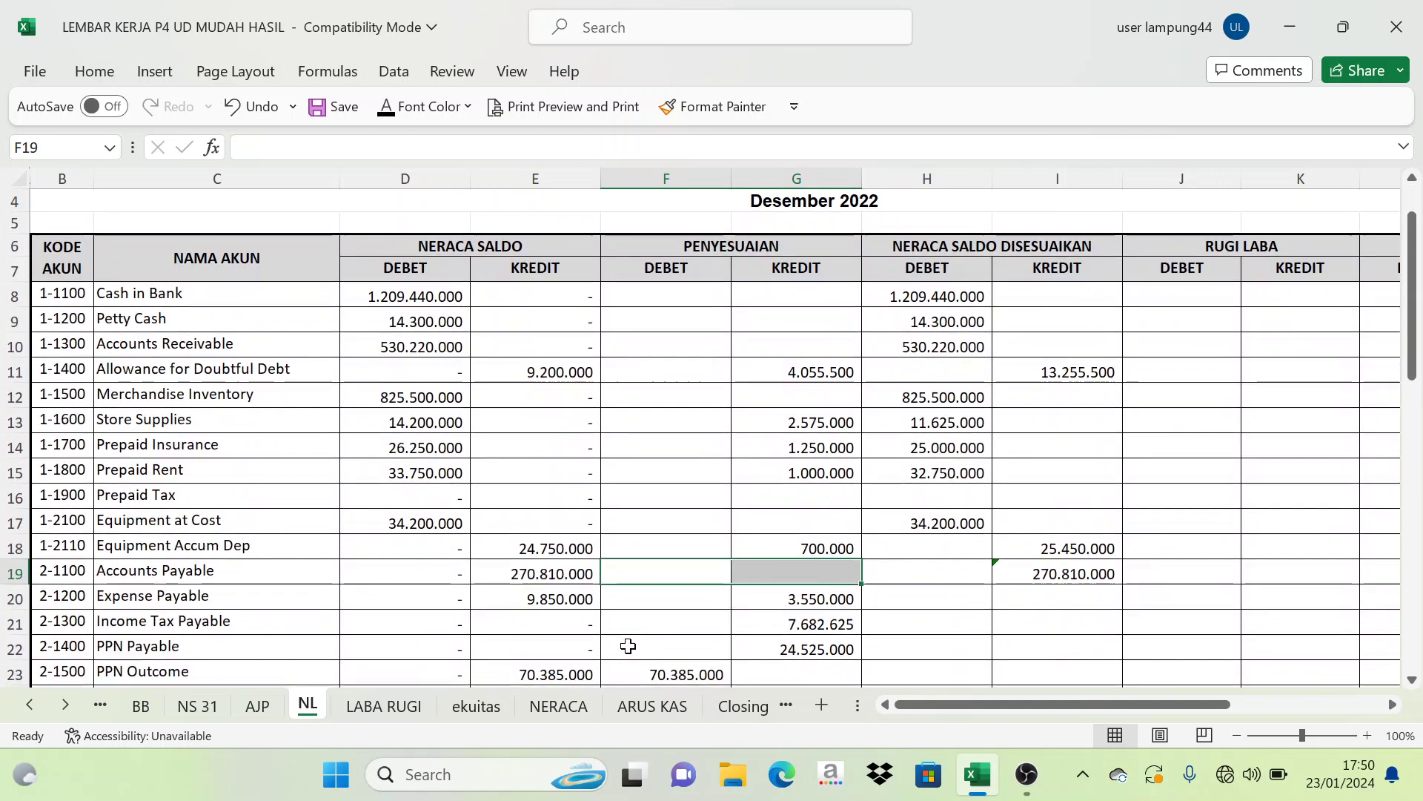
pyautogui.click(570, 595)
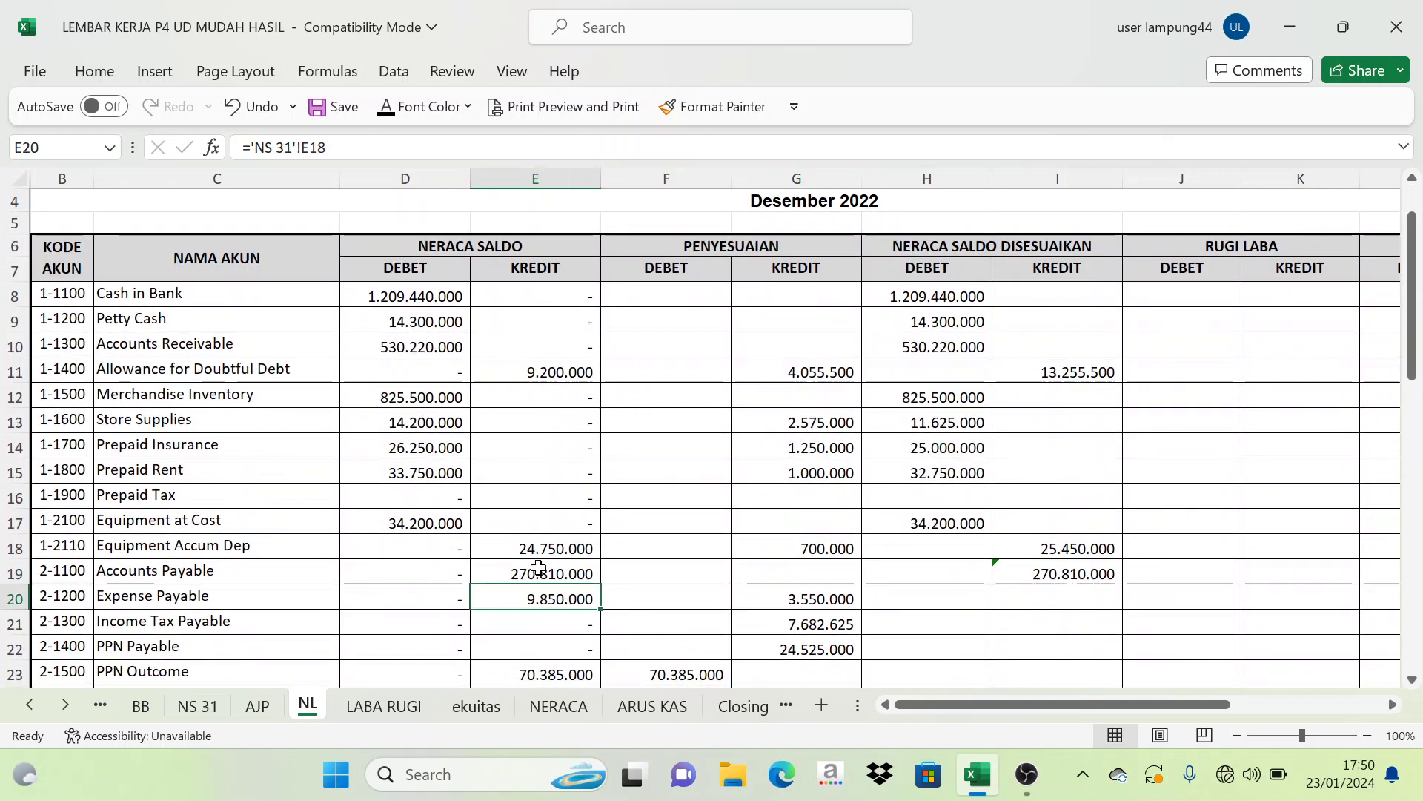
pyautogui.click(818, 601)
pyautogui.click(582, 593)
pyautogui.click(804, 599)
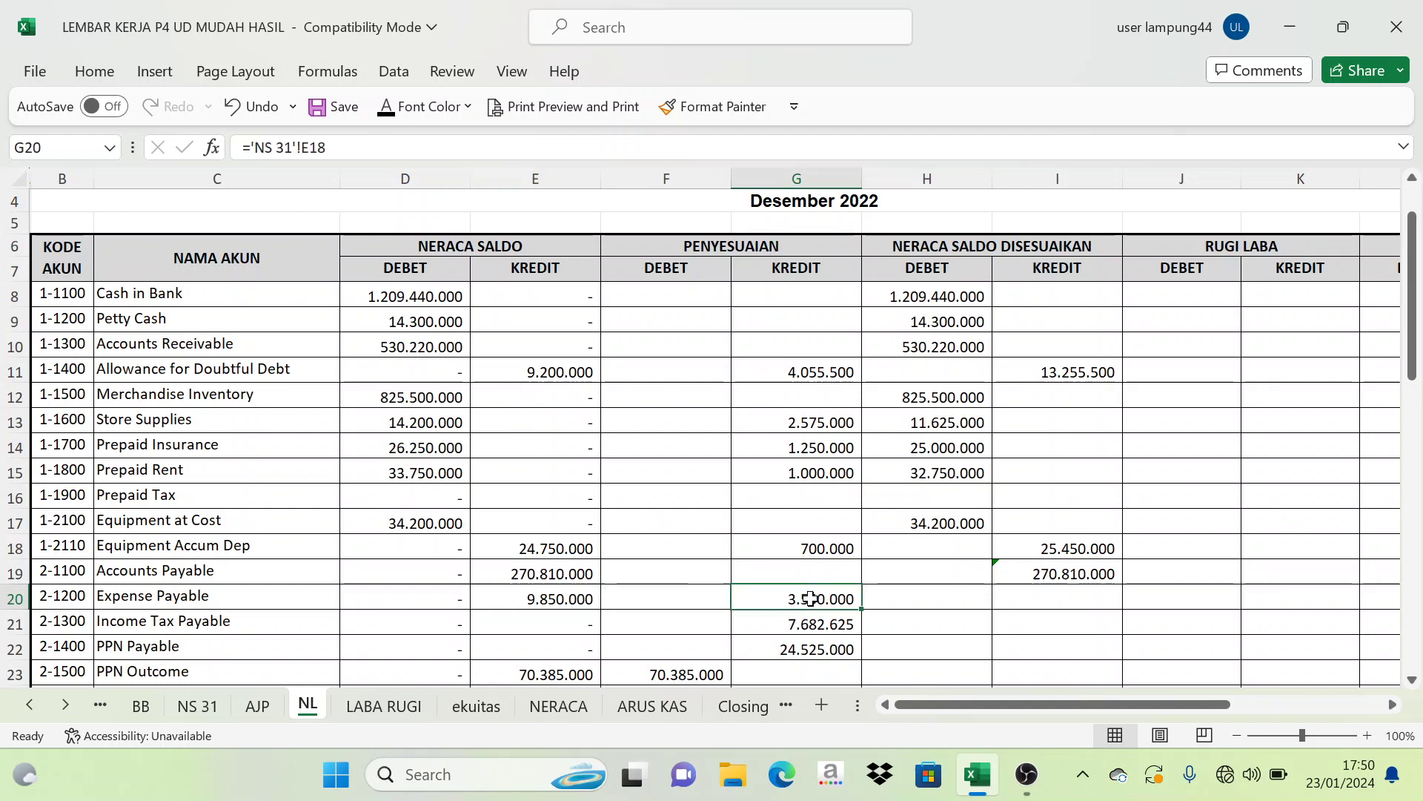
pyautogui.click(1065, 603)
pyautogui.click(385, 106)
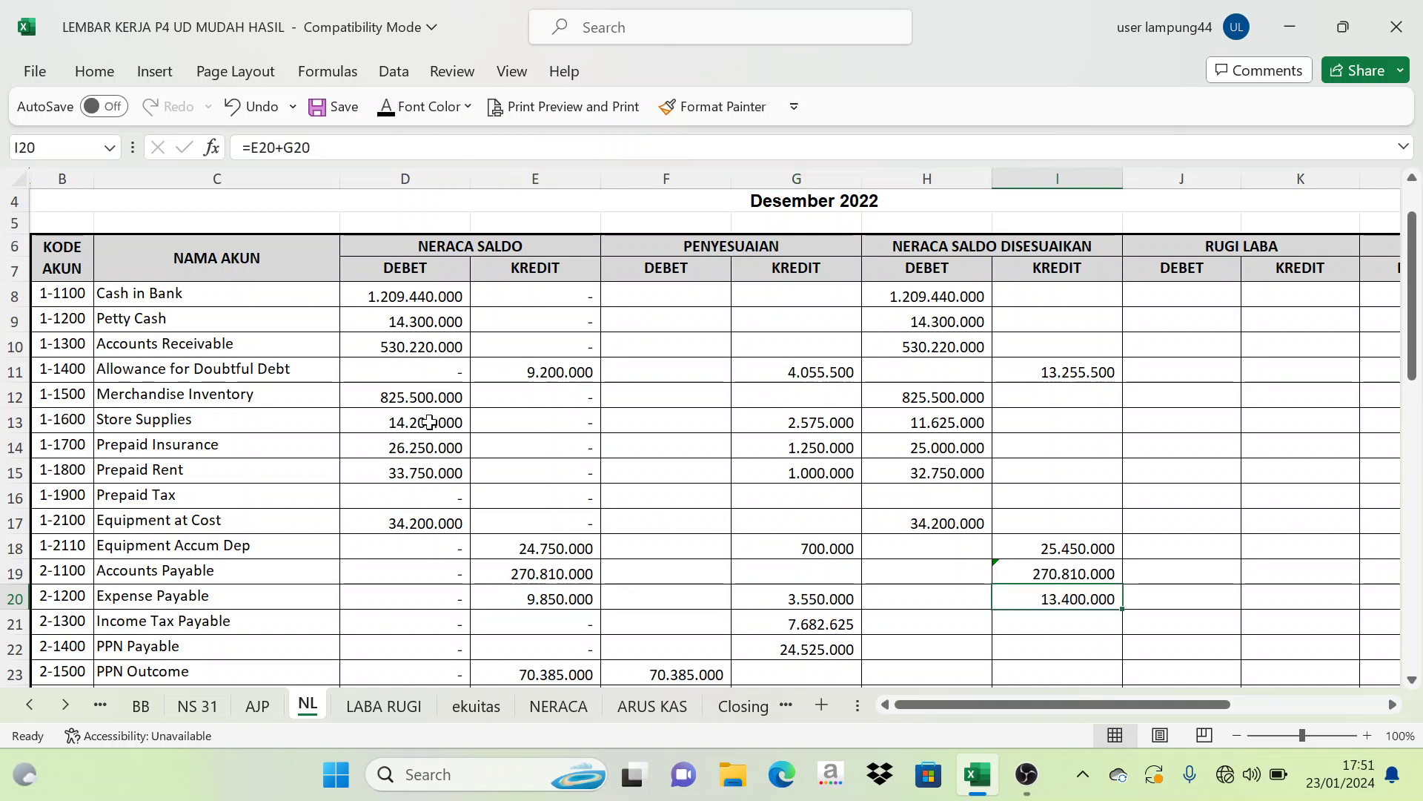
# Review the remaining NERACA SALDO and PENYESUAIAN amounts, and set the font colour of the NERACA SALDO DISESUAIKAN cells H21:I47 to black.
pyautogui.scroll(-3, 712, 563)
pyautogui.click(688, 394)
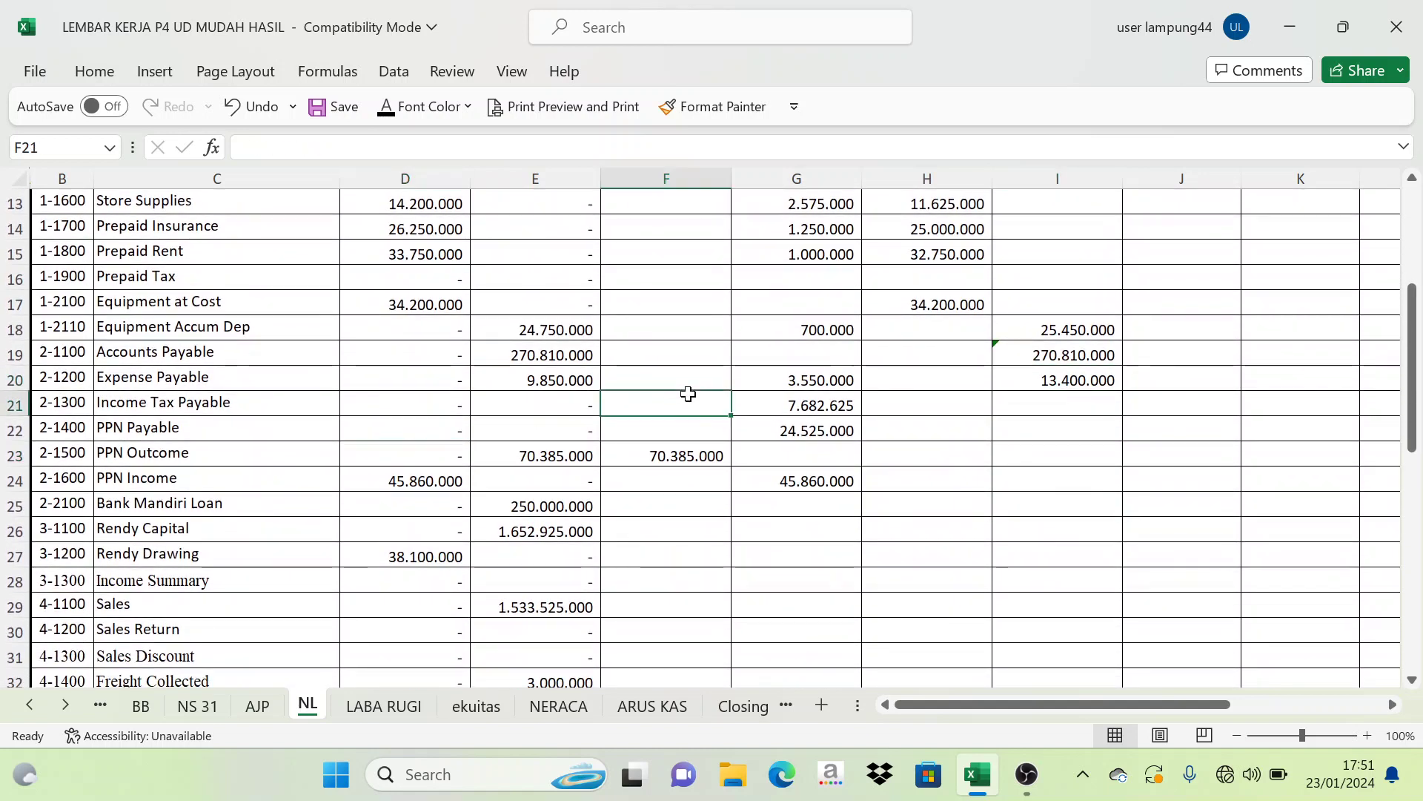
pyautogui.moveTo(688, 394)
pyautogui.mouseDown()
pyautogui.moveTo(788, 398)
pyautogui.moveTo(807, 654)
pyautogui.mouseUp()
pyautogui.moveTo(394, 420)
pyautogui.mouseDown()
pyautogui.moveTo(556, 416)
pyautogui.moveTo(575, 673)
pyautogui.mouseUp()
pyautogui.scroll(-2, 729, 430)
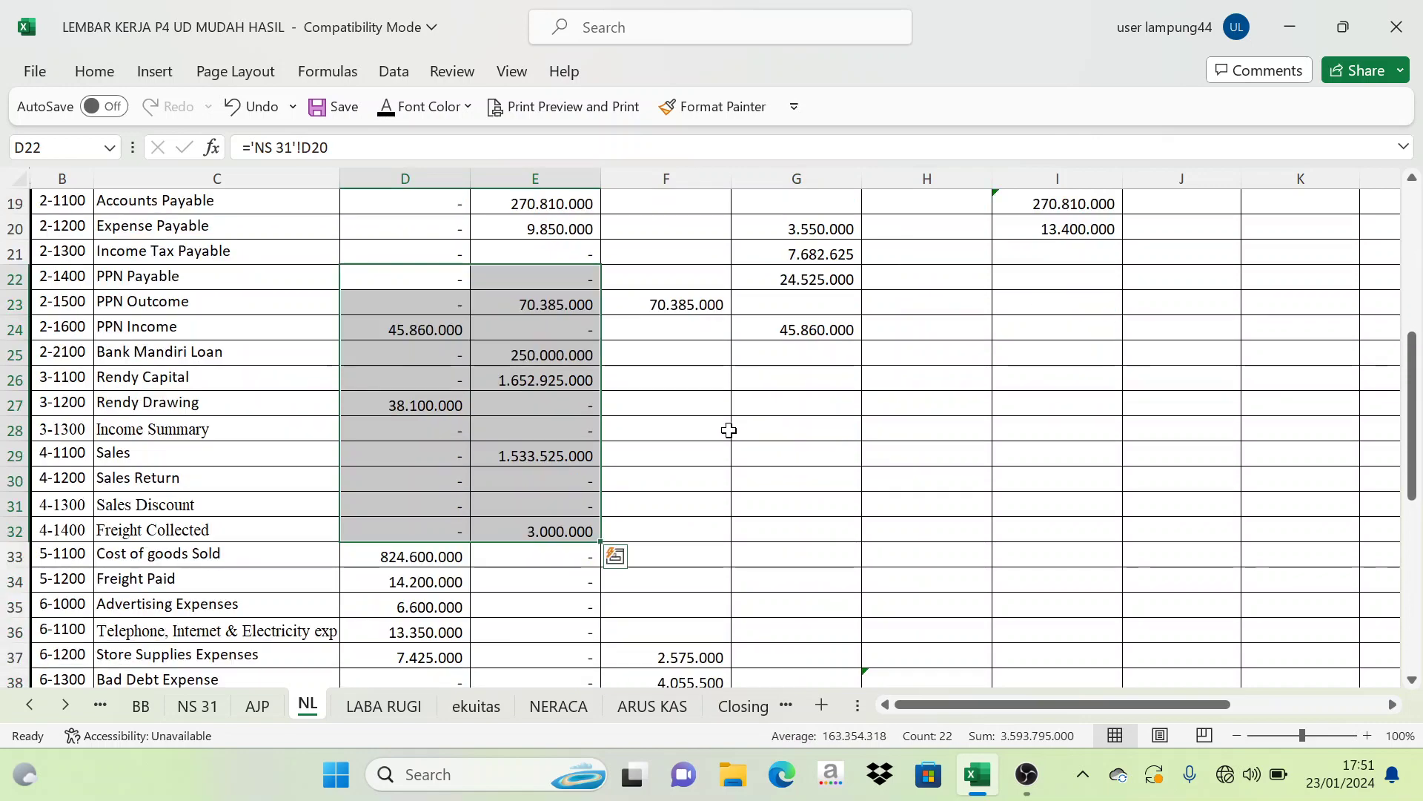
pyautogui.moveTo(404, 266); pyautogui.dragTo(433, 276)
pyautogui.scroll(3, 645, 349)
pyautogui.scroll(-1, 794, 524)
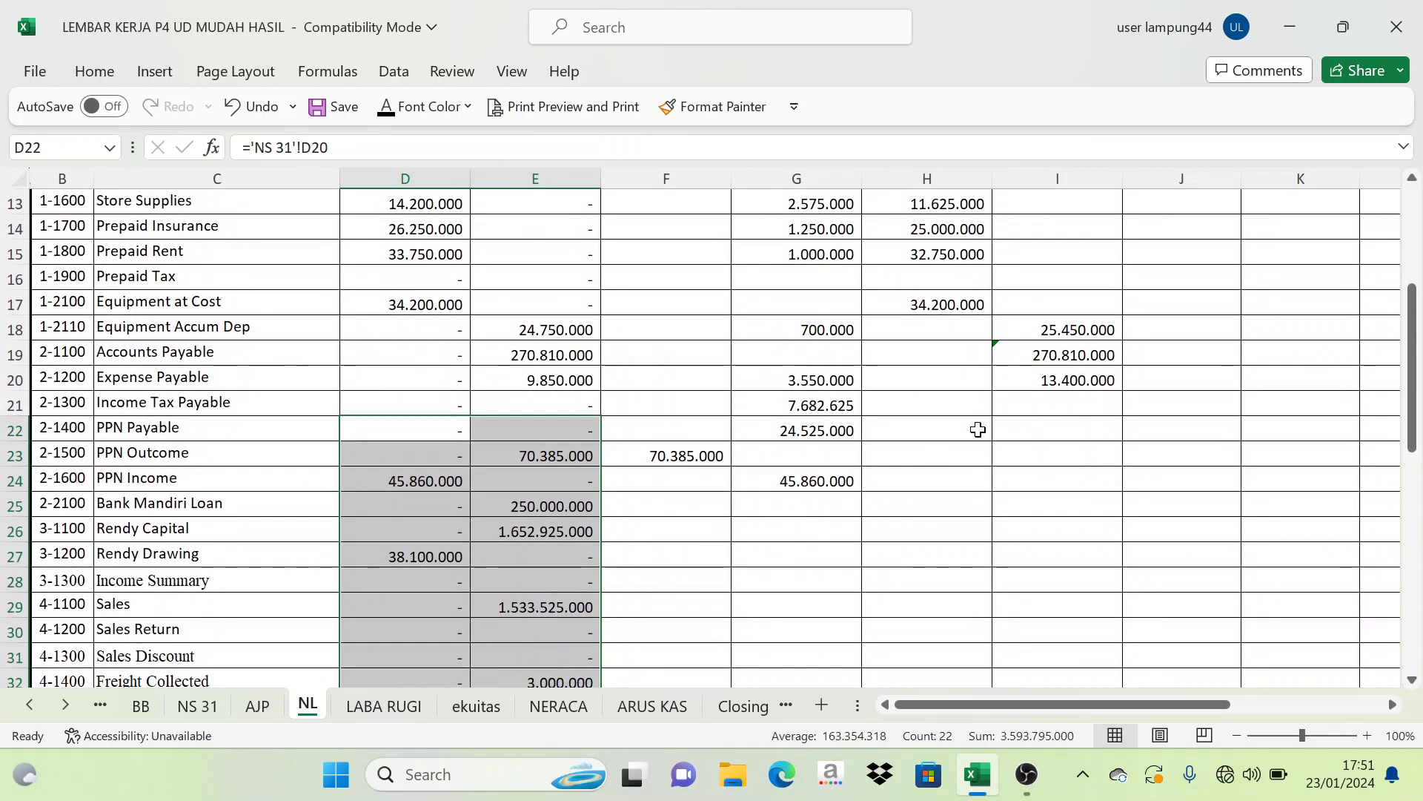
pyautogui.moveTo(952, 397); pyautogui.dragTo(1065, 581)
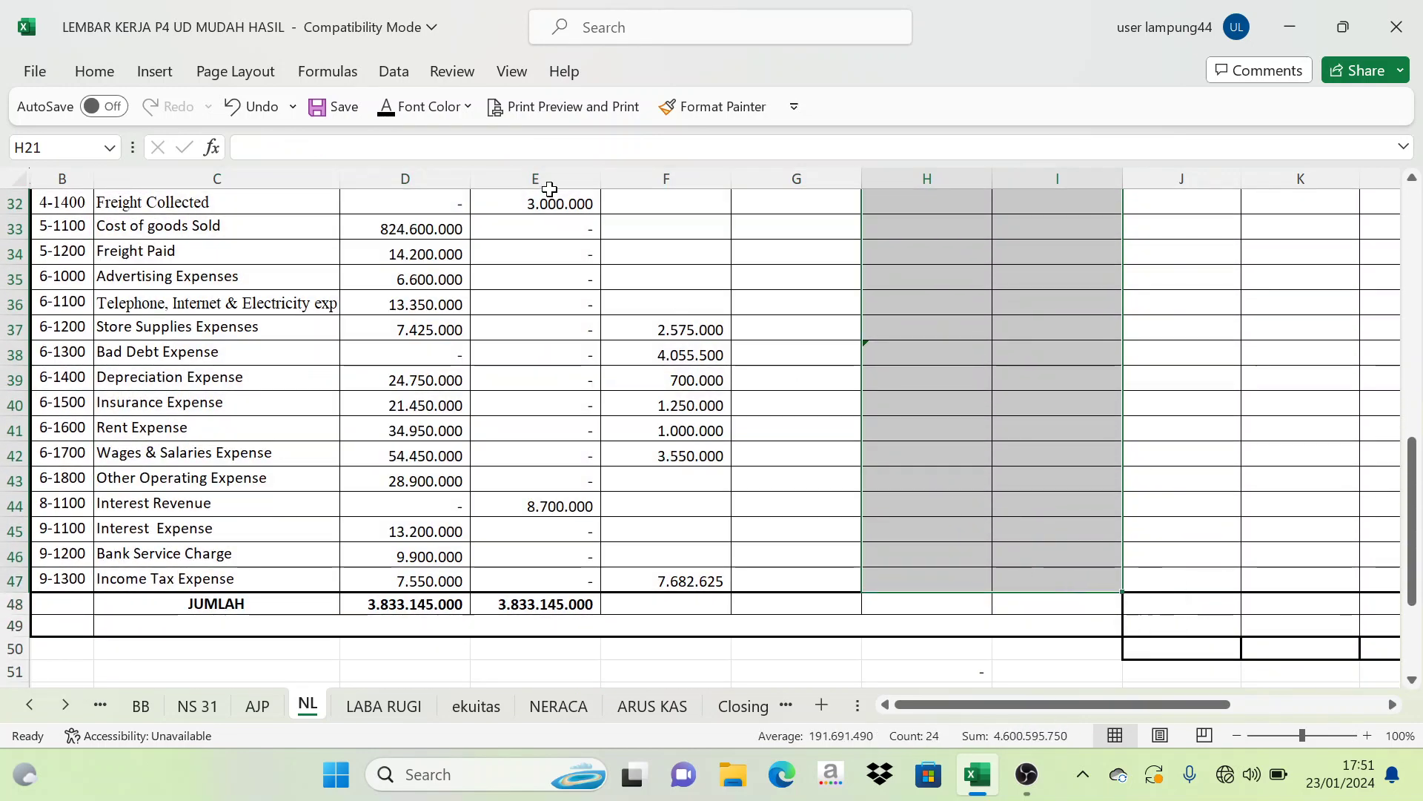
pyautogui.click(400, 110)
pyautogui.scroll(7, 566, 355)
pyautogui.click(1176, 435)
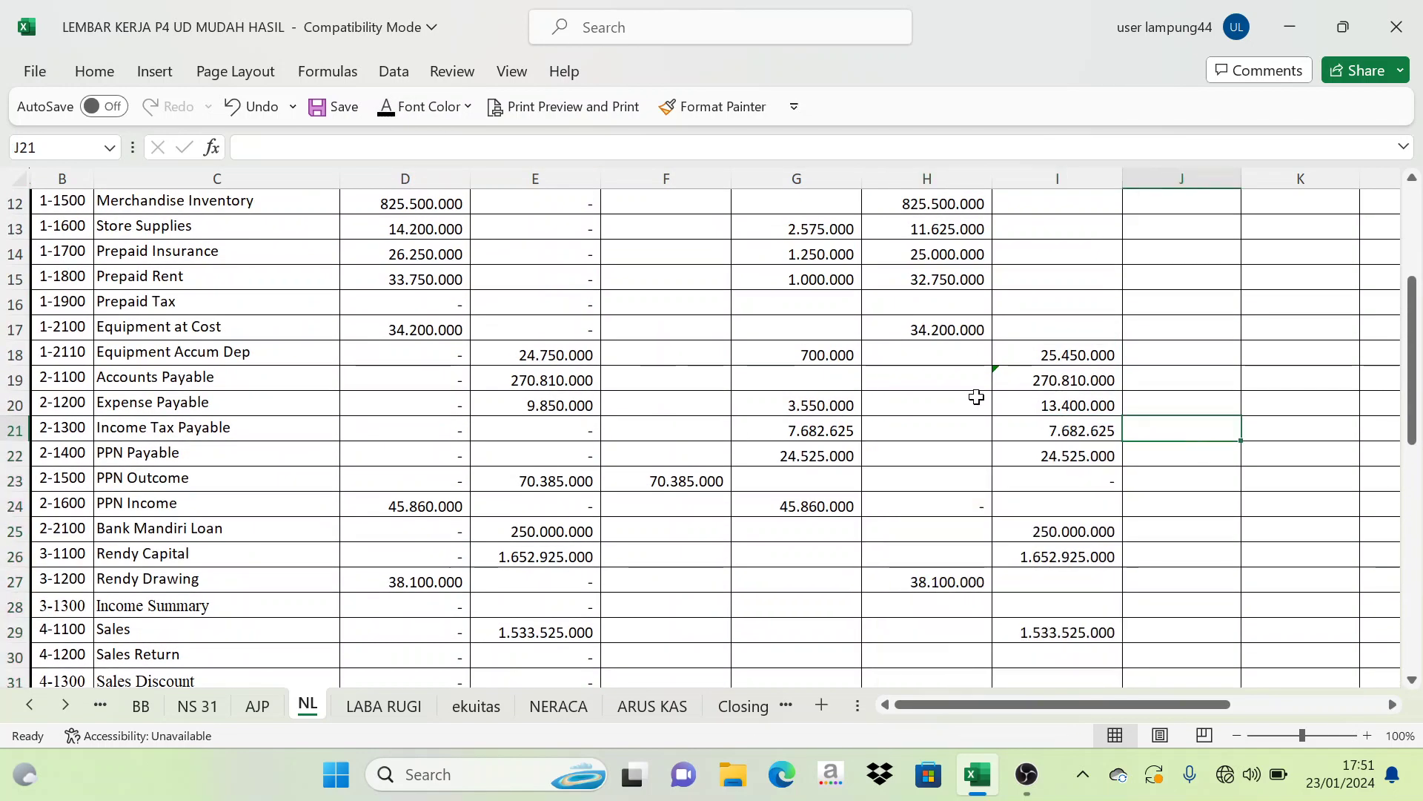
# Review the NERACA SALDO, PENYESUAIAN and NERACA SALDO DISESUAIKAN headings and the adjusted amounts down to the JUMLAH row.
pyautogui.scroll(4, 976, 398)
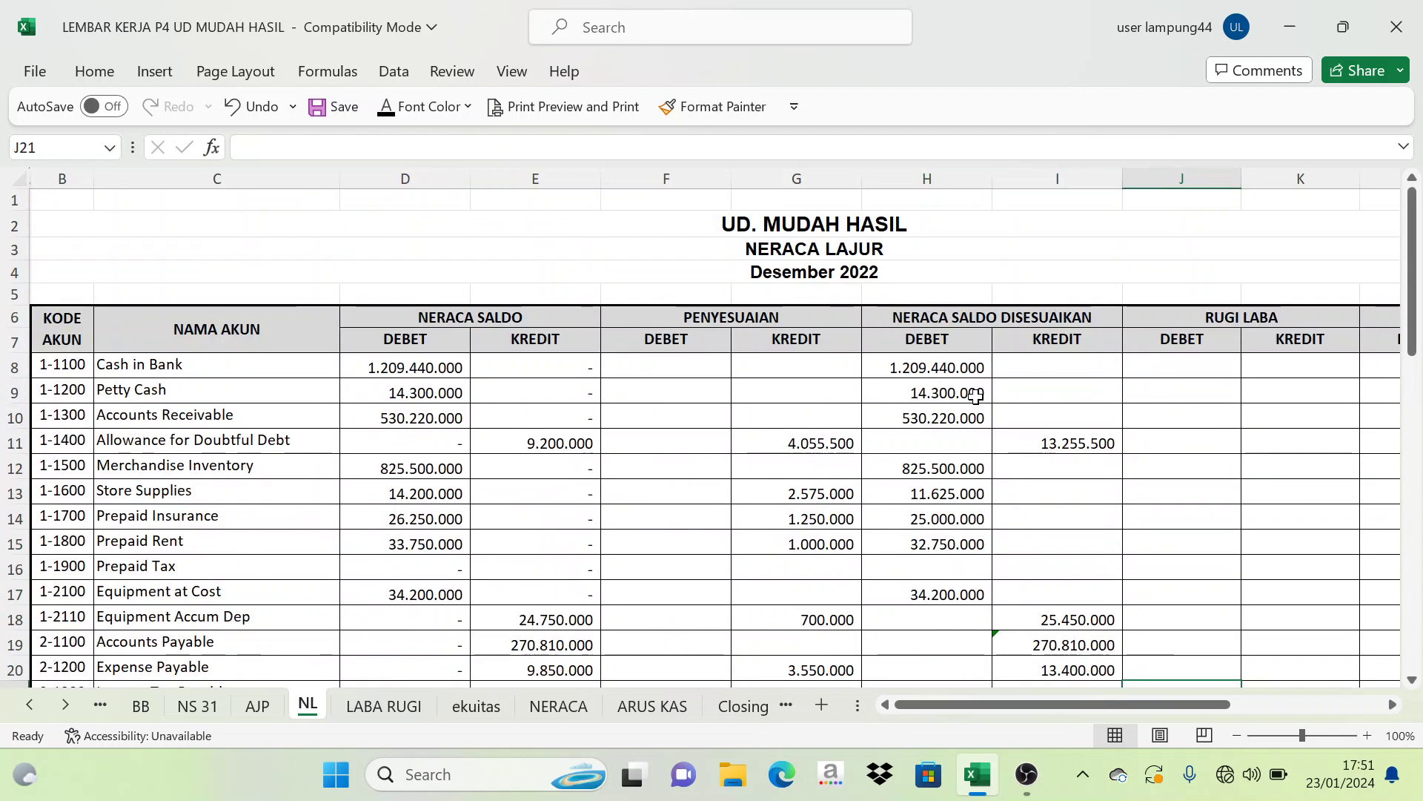
pyautogui.click(470, 315)
pyautogui.click(723, 300)
pyautogui.click(1014, 309)
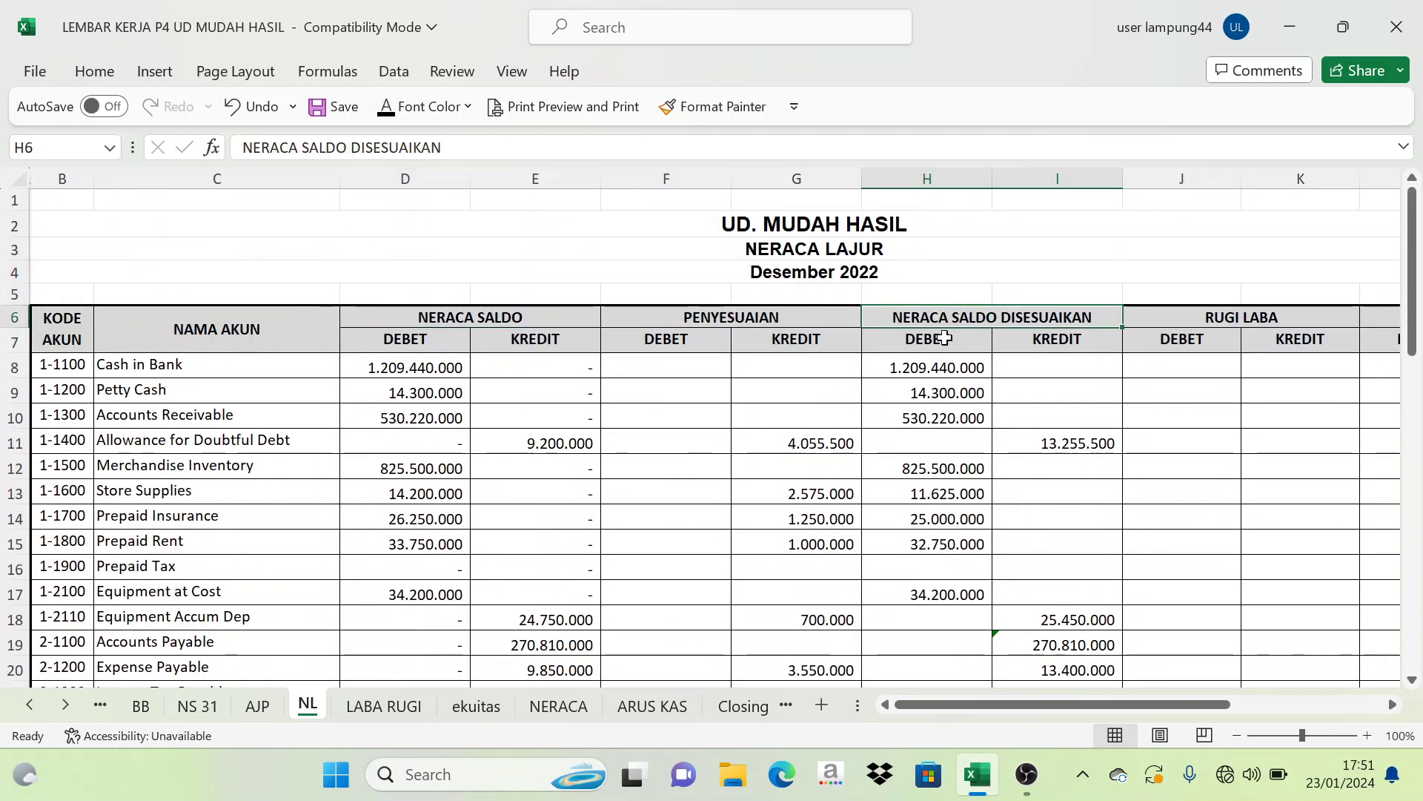
pyautogui.scroll(-8, 988, 341)
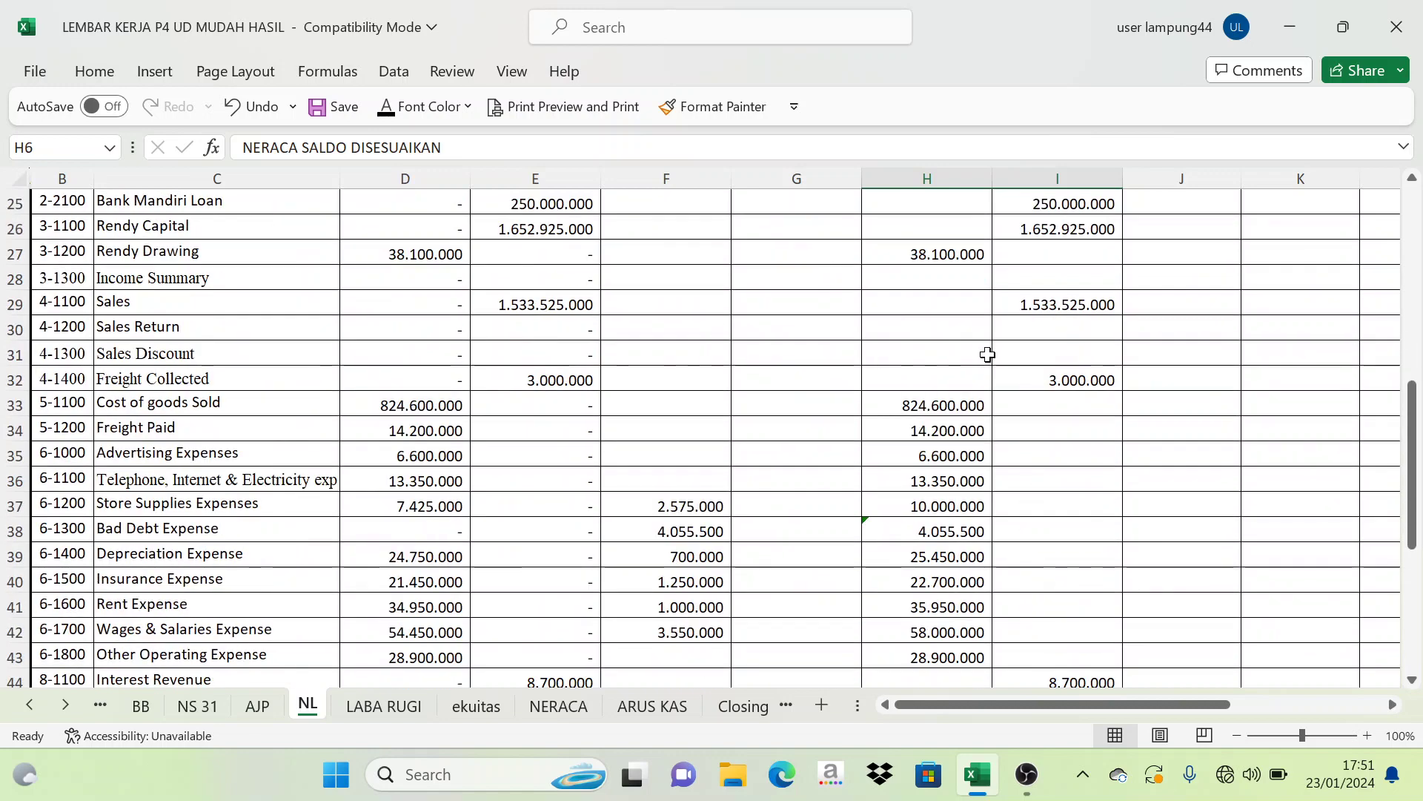
pyautogui.scroll(-5, 988, 355)
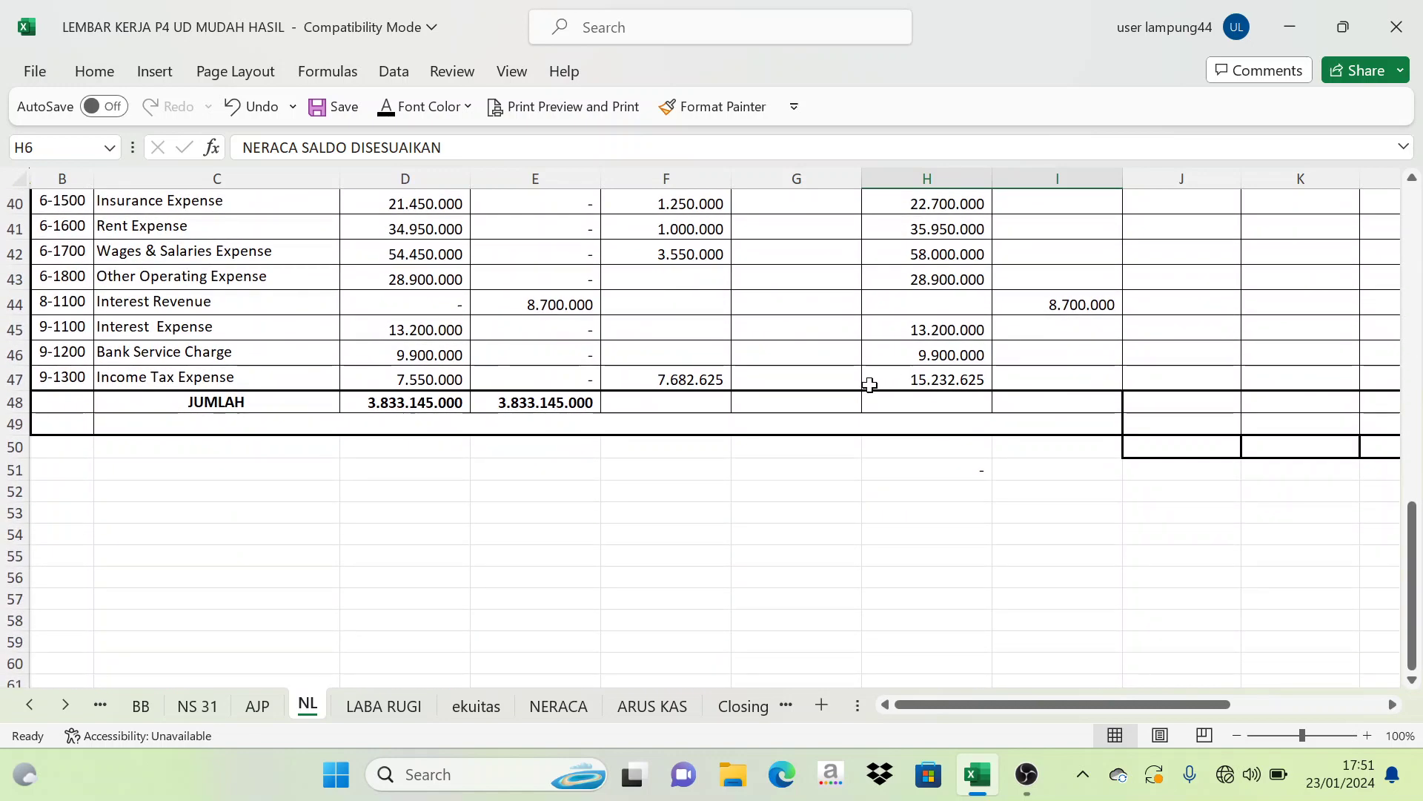
# Set the font colour of the JUMLAH totals under PENYESUAIAN and NERACA SALDO DISESUAIKAN (F48:I48) to black.
pyautogui.click(940, 399)
pyautogui.moveTo(992, 412); pyautogui.dragTo(1001, 400)
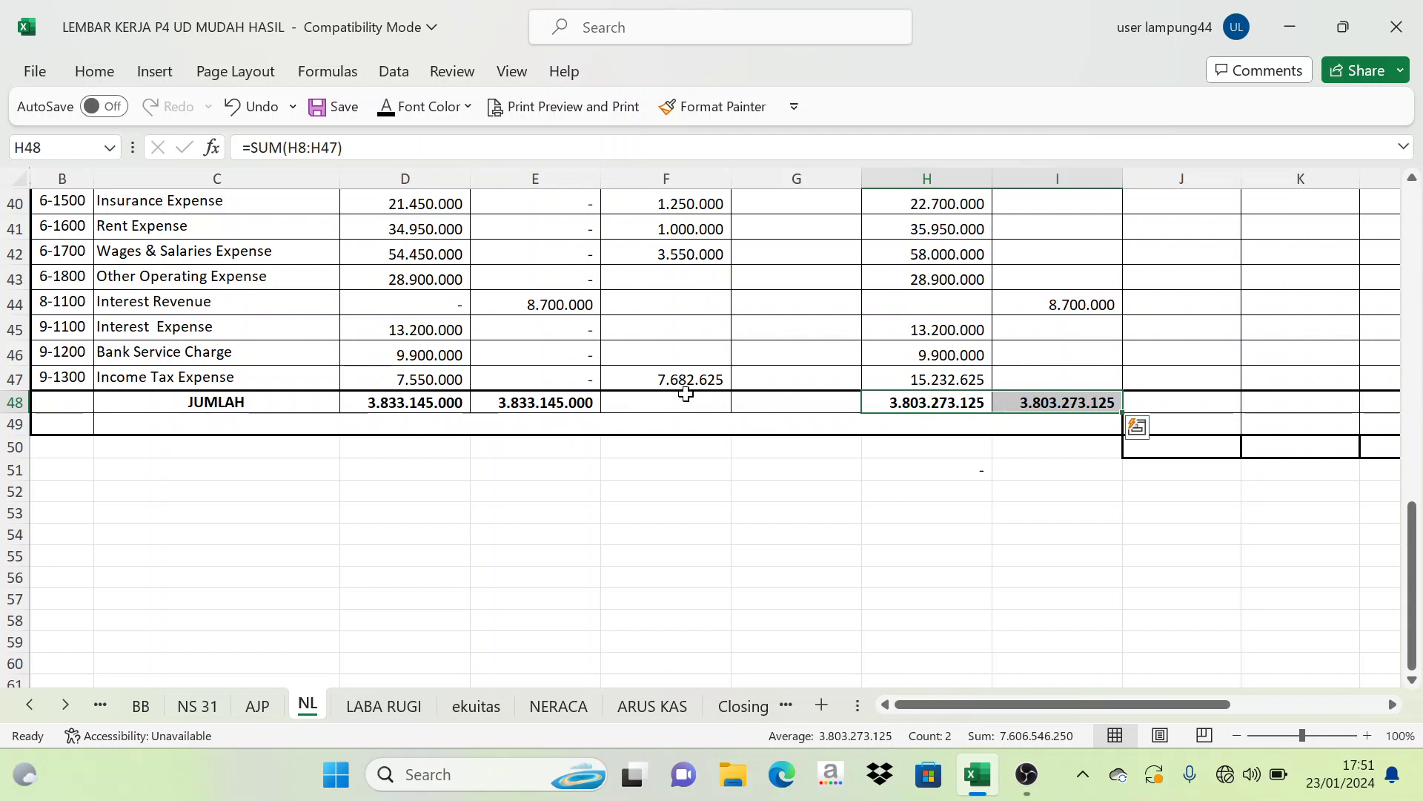
pyautogui.moveTo(692, 404); pyautogui.dragTo(763, 403)
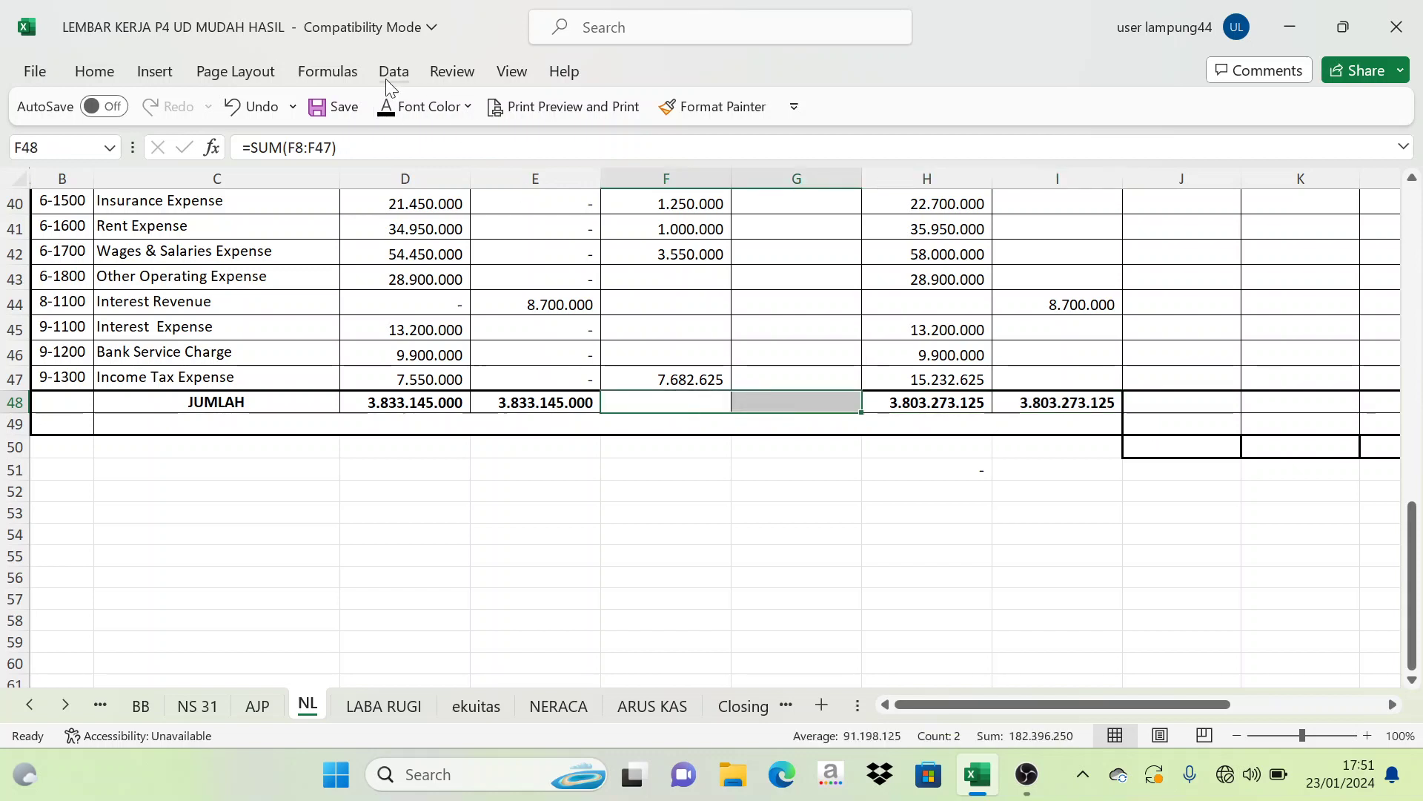
pyautogui.click(389, 111)
pyautogui.click(786, 398)
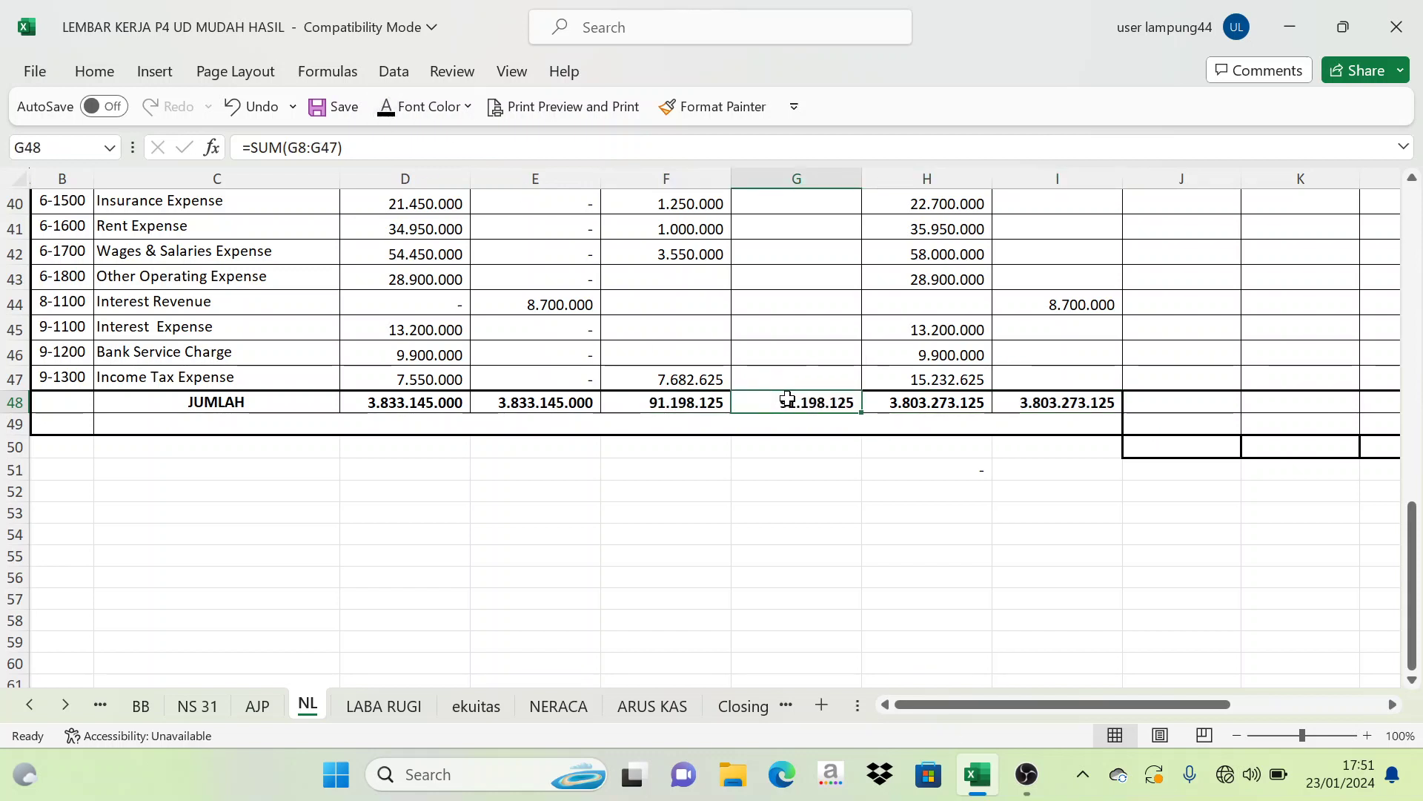
# Review the NERACA SALDO and PENYESUAIAN headings as the sources of the adjusted trial balance.
pyautogui.scroll(13, 964, 438)
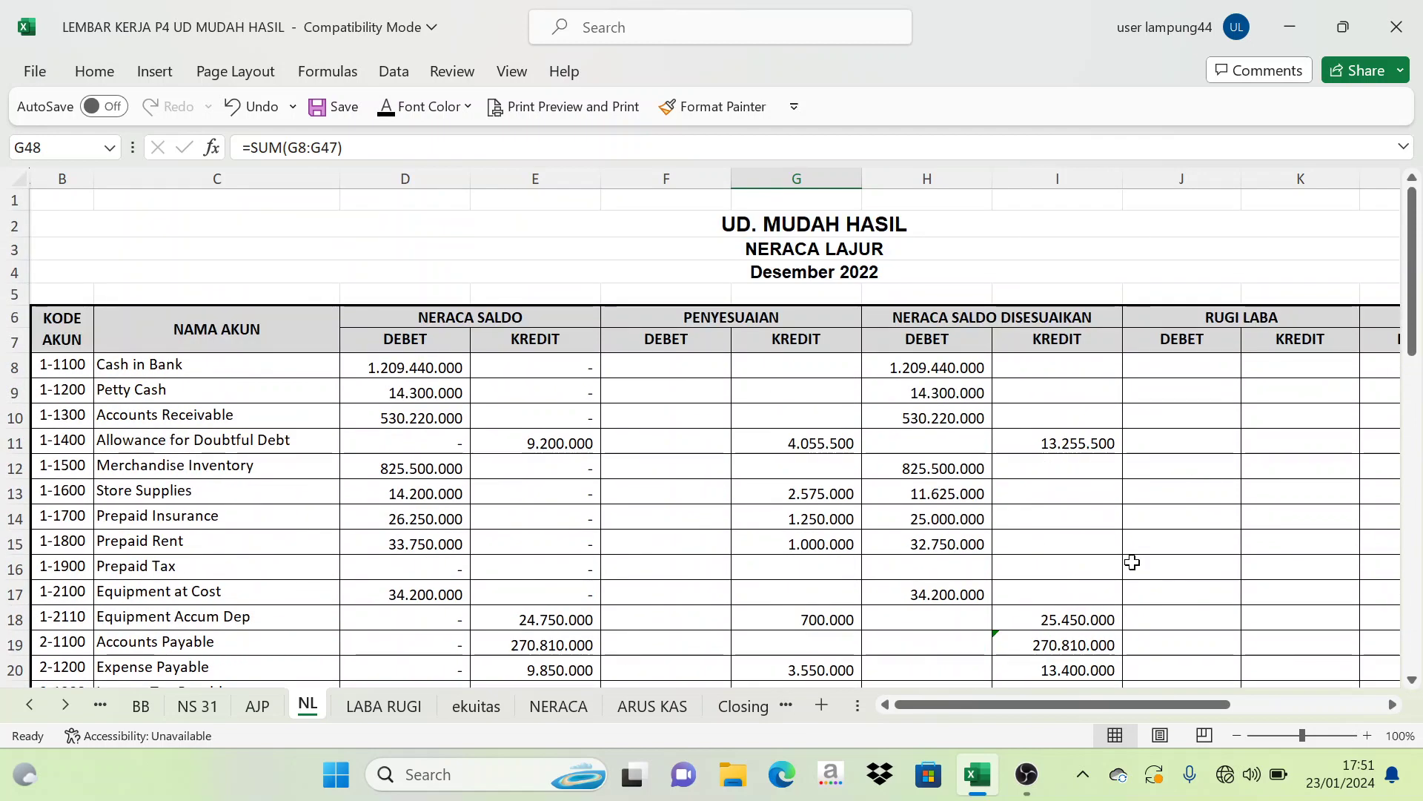
pyautogui.click(473, 323)
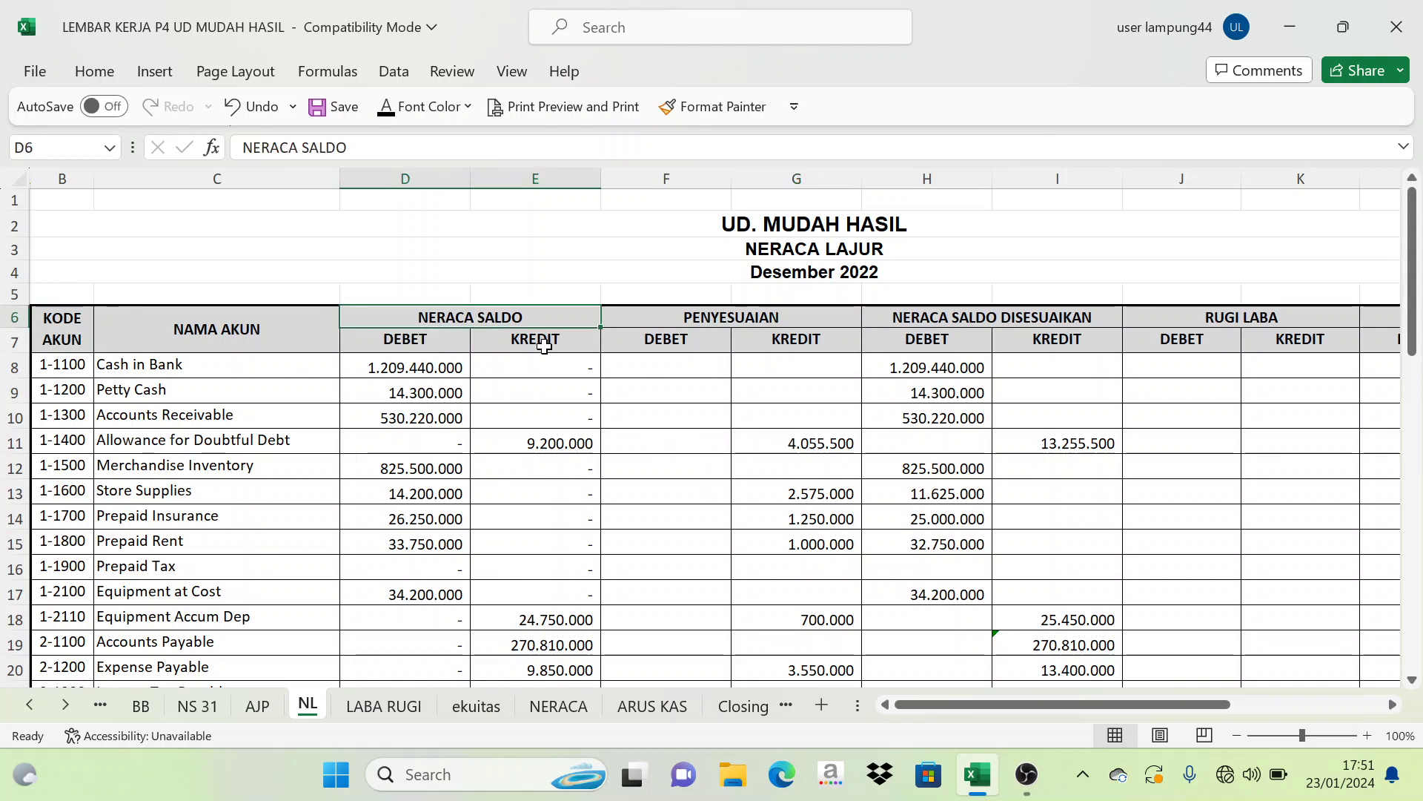
pyautogui.click(744, 323)
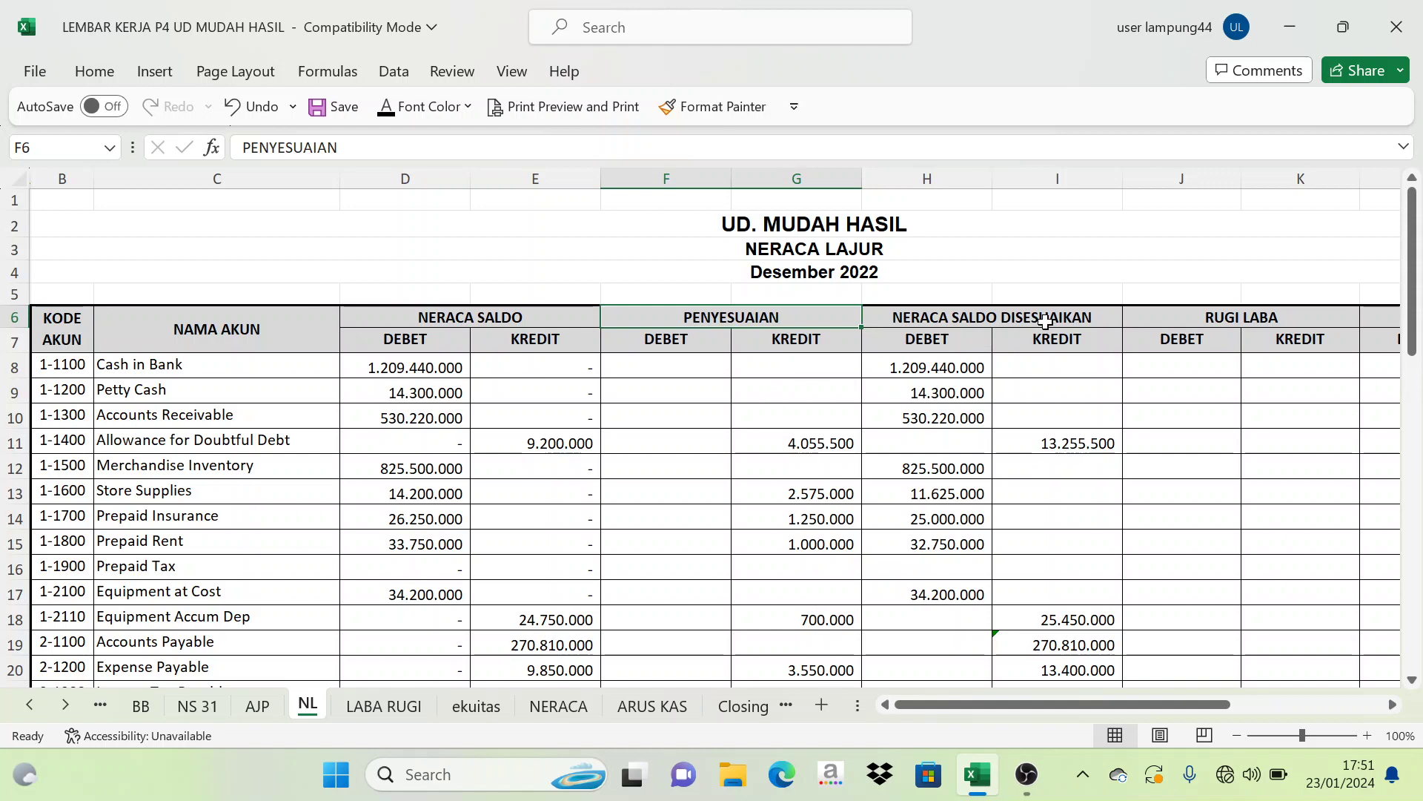
pyautogui.click(484, 319)
pyautogui.click(766, 318)
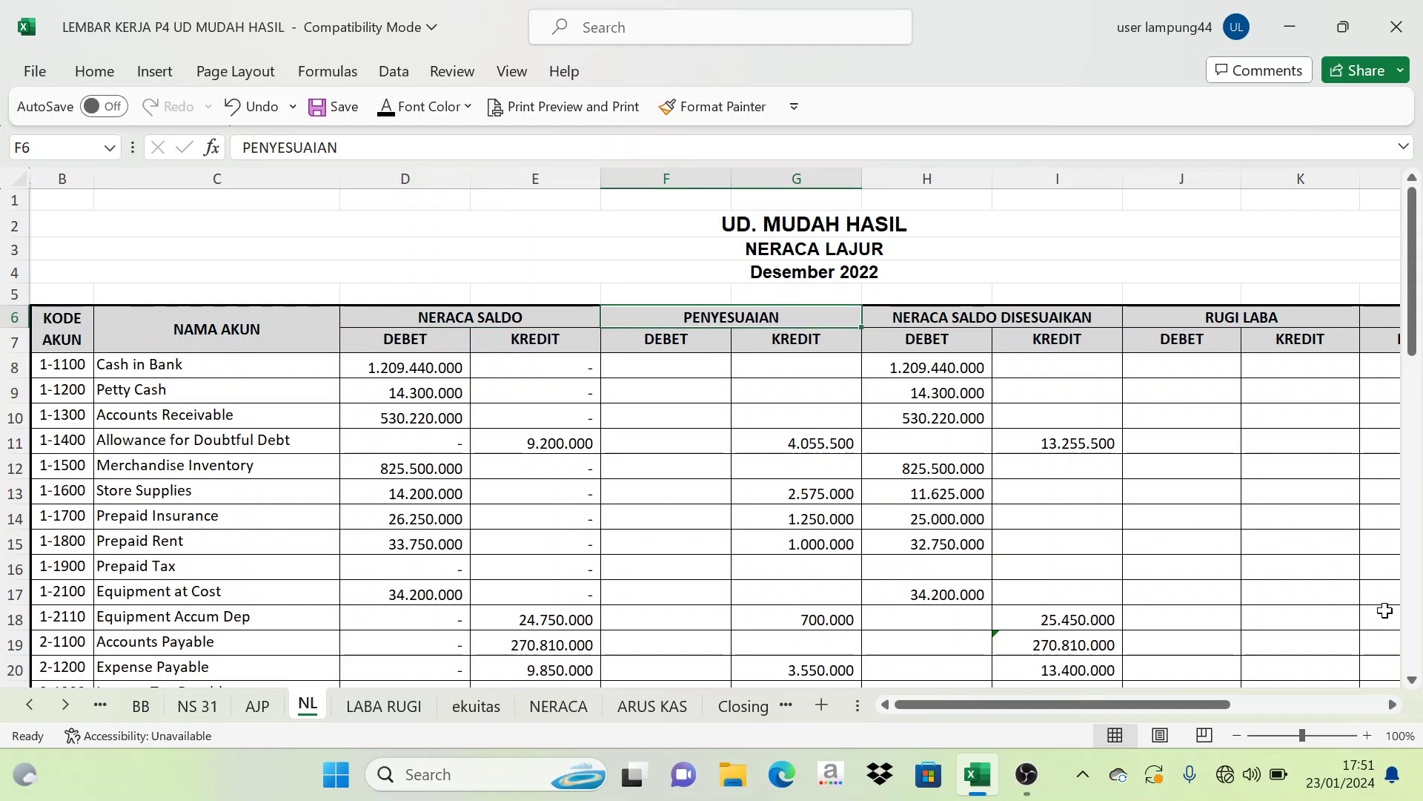
# Examine the empty RUGI LABA debit and credit columns alongside the NERACA SALDO DISESUAIKAN columns that supply their amounts.
pyautogui.moveTo(1204, 703); pyautogui.dragTo(1293, 710)
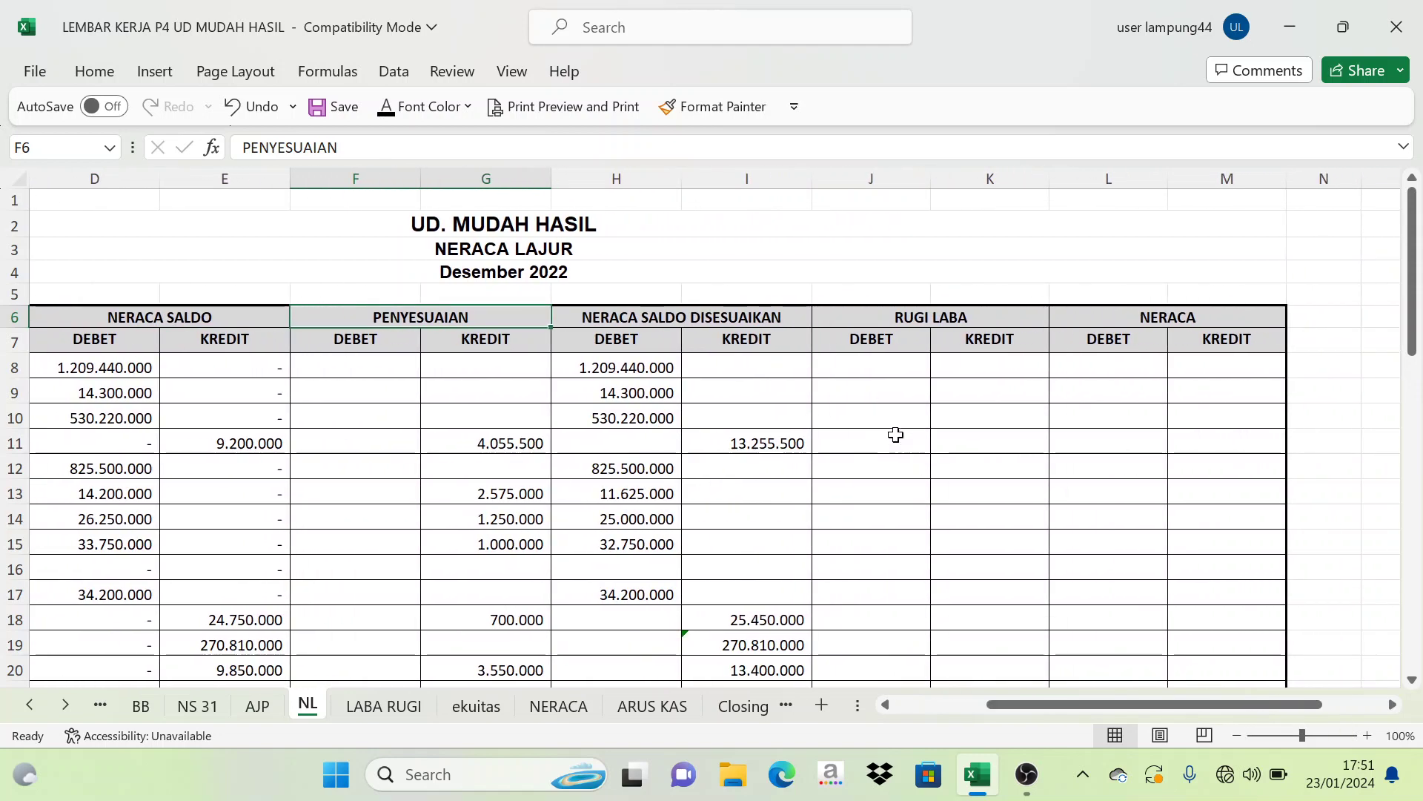
pyautogui.scroll(-1, 943, 357)
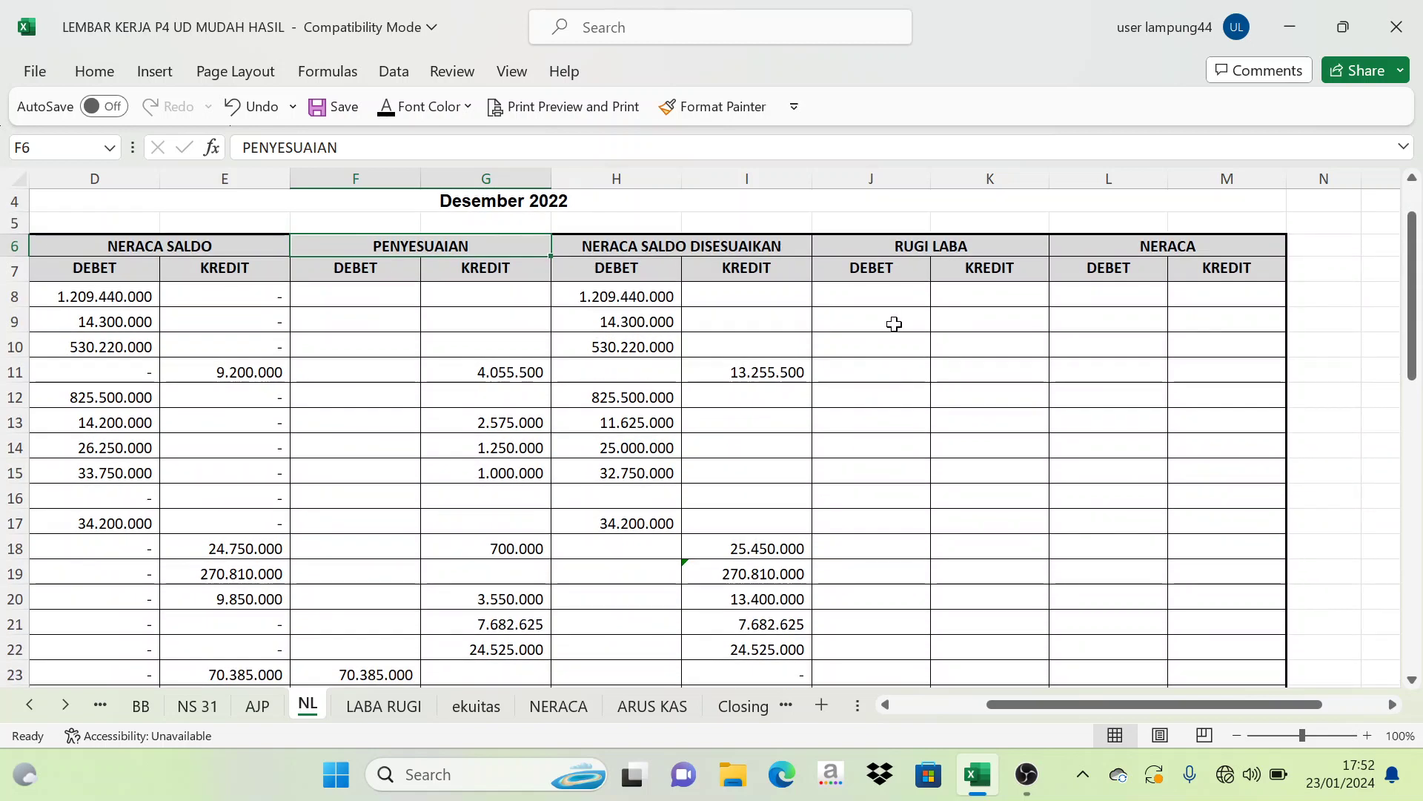
pyautogui.scroll(1, 877, 335)
pyautogui.click(958, 315)
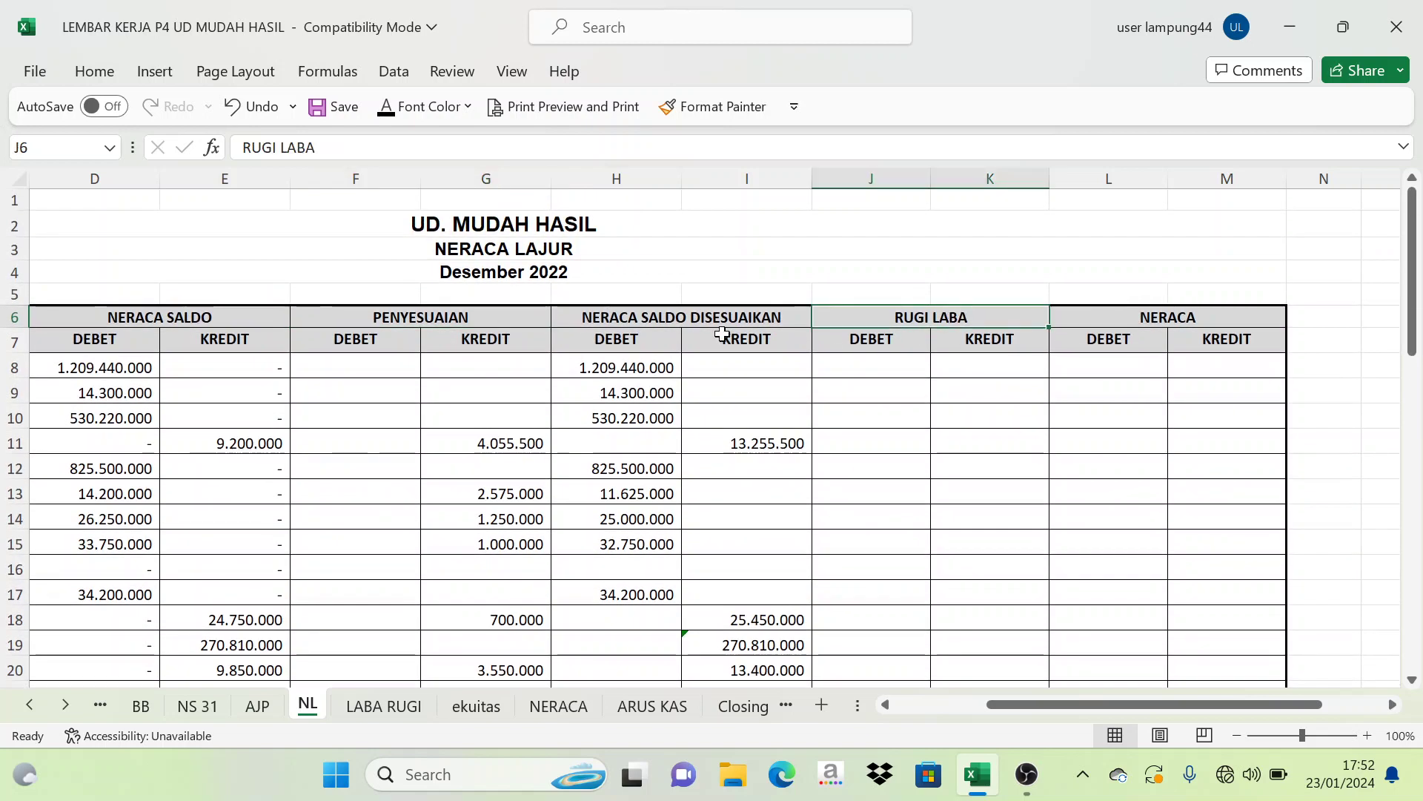
pyautogui.click(651, 317)
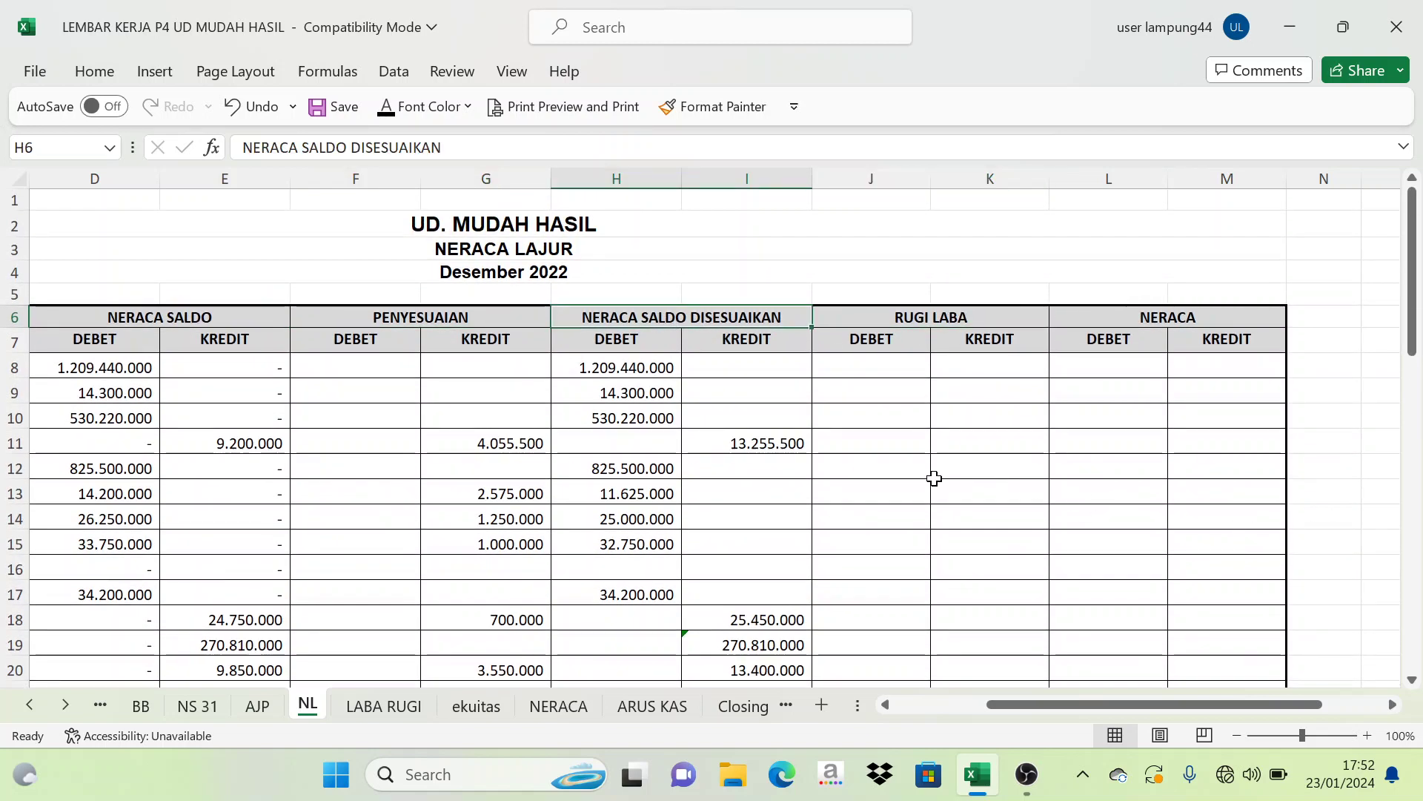
pyautogui.scroll(-1, 923, 440)
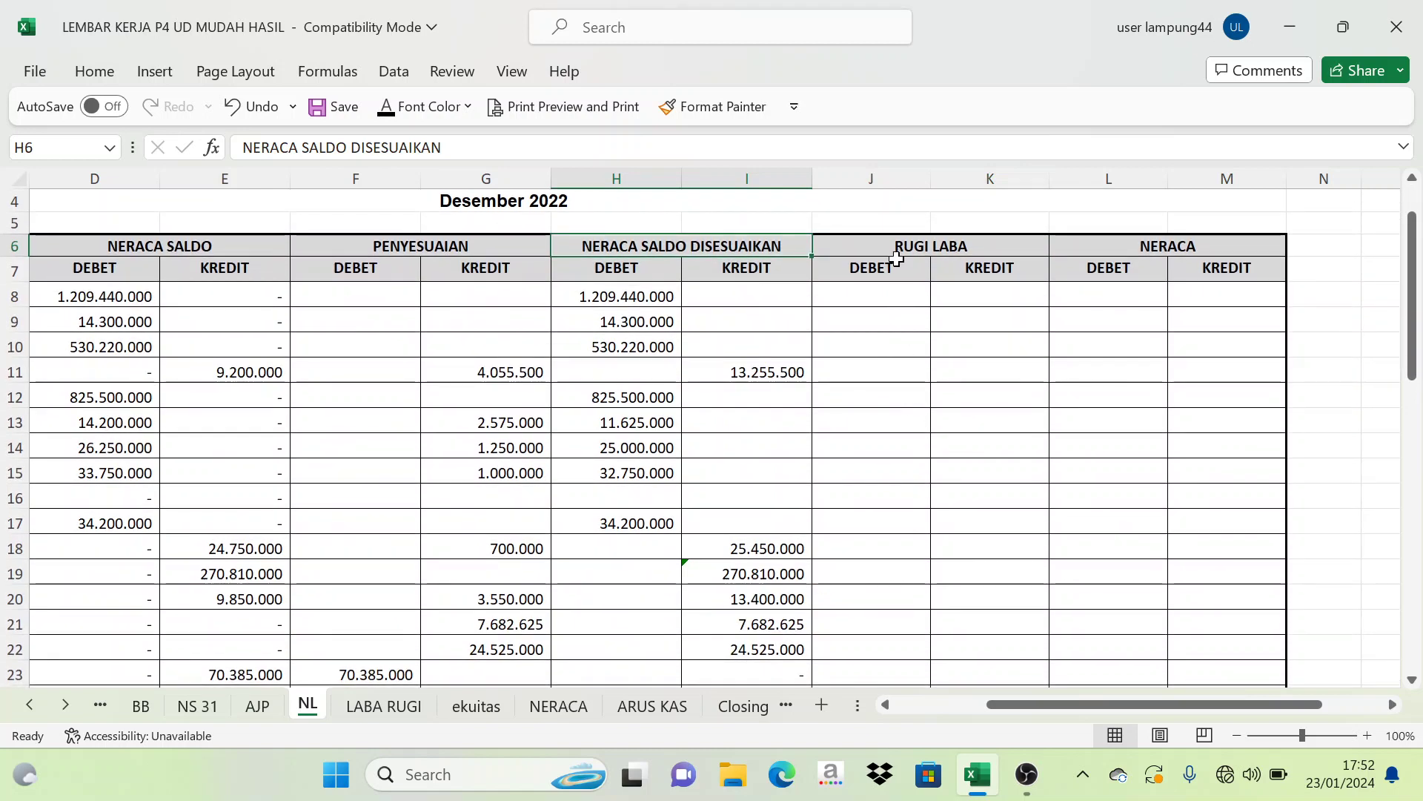
pyautogui.moveTo(905, 247); pyautogui.dragTo(956, 258)
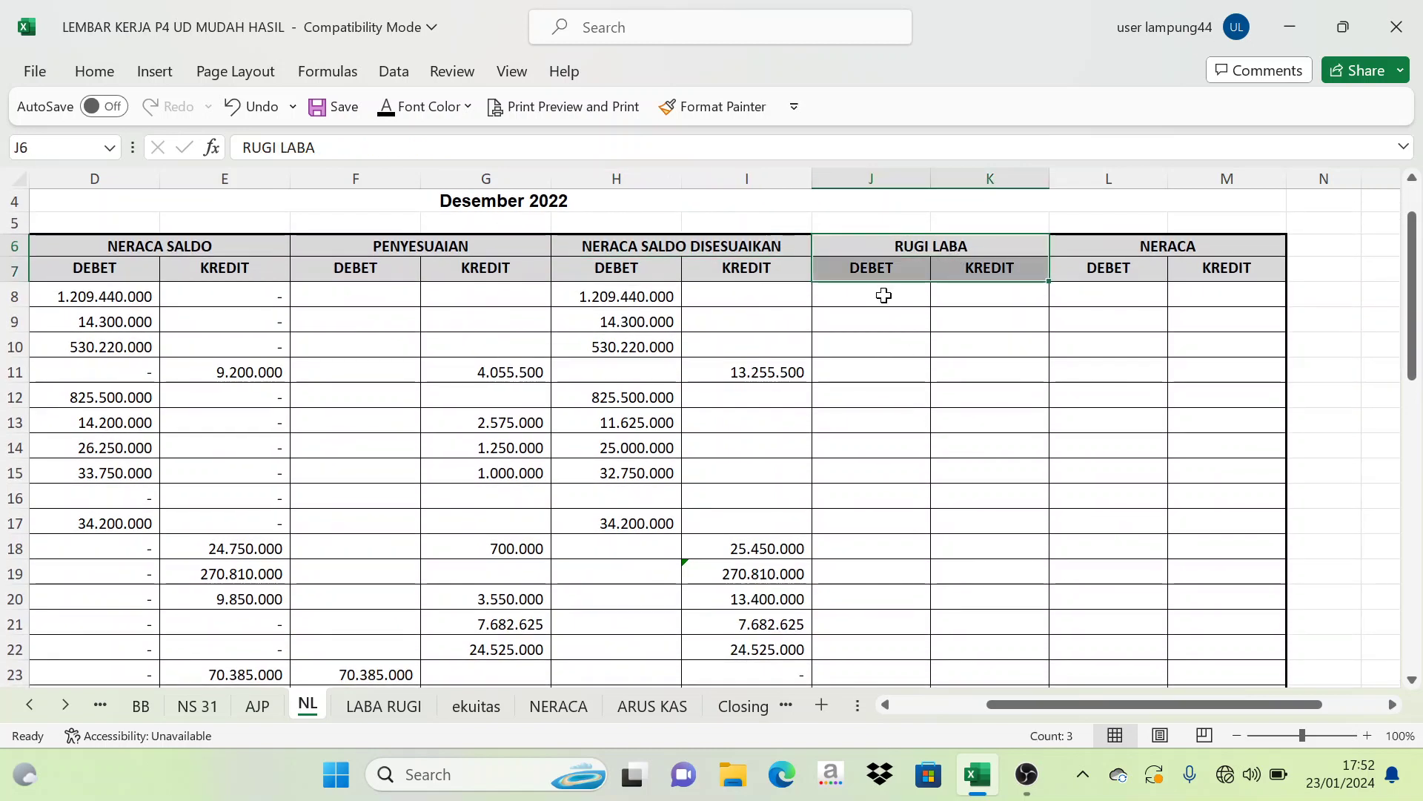
pyautogui.click(948, 295)
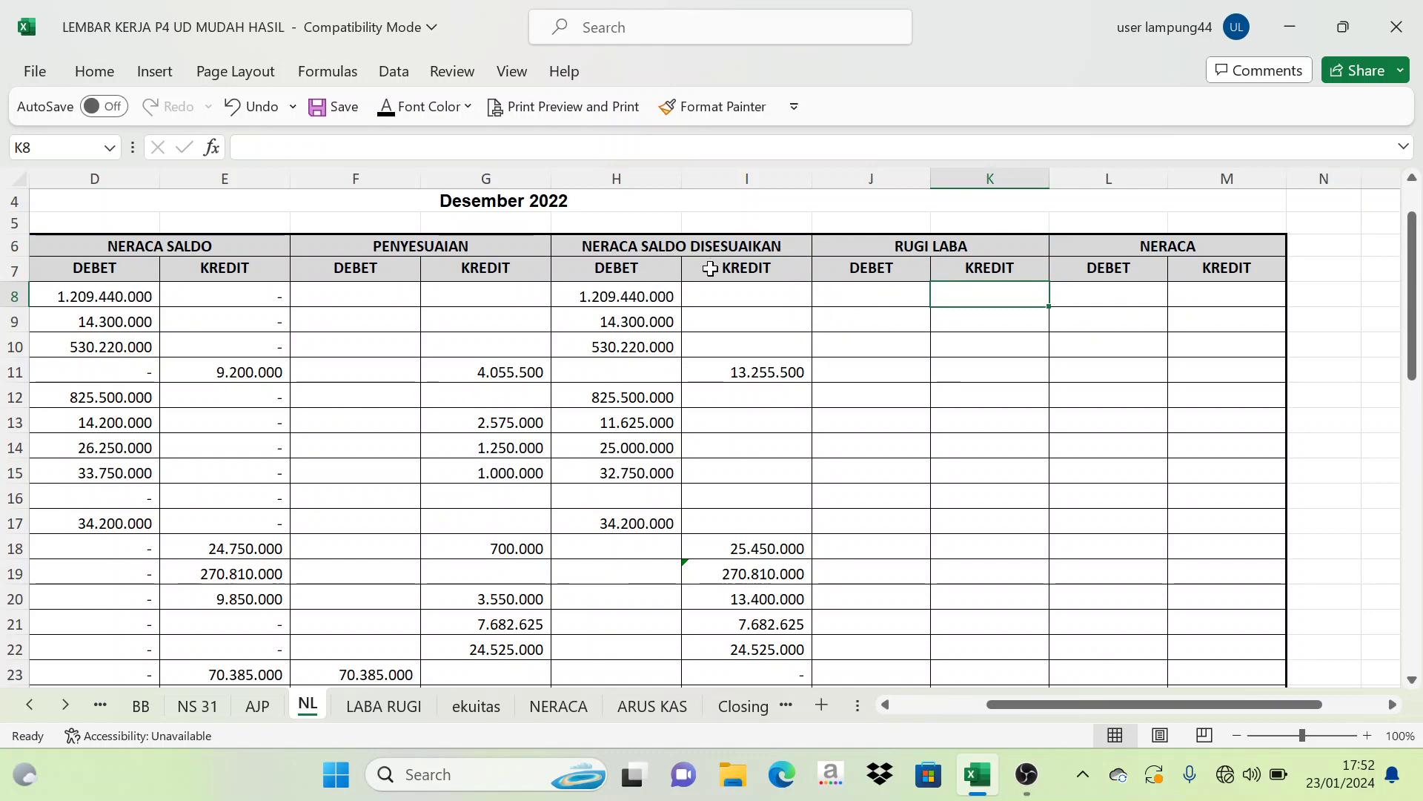
pyautogui.scroll(-1, 660, 504)
pyautogui.scroll(2, 680, 466)
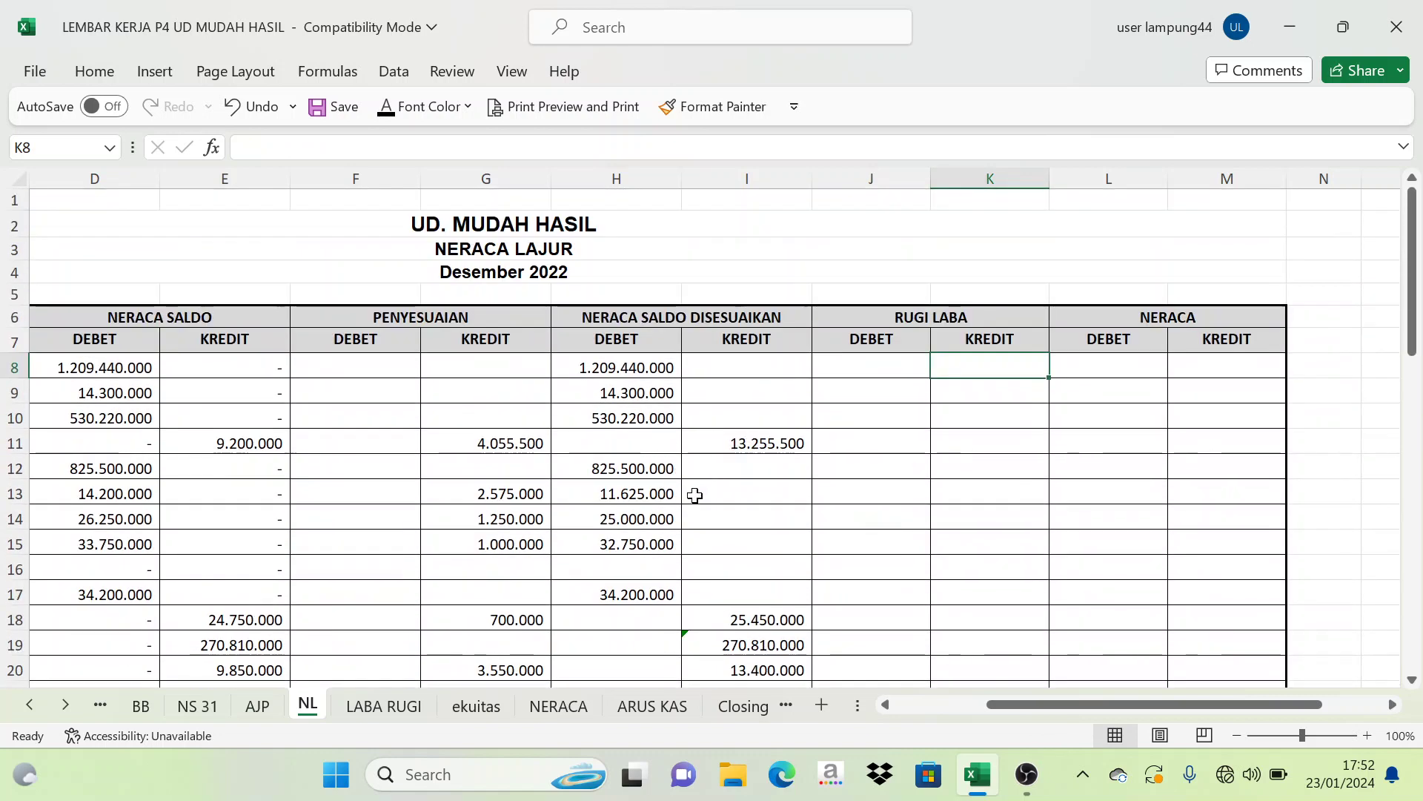
pyautogui.scroll(-5, 681, 504)
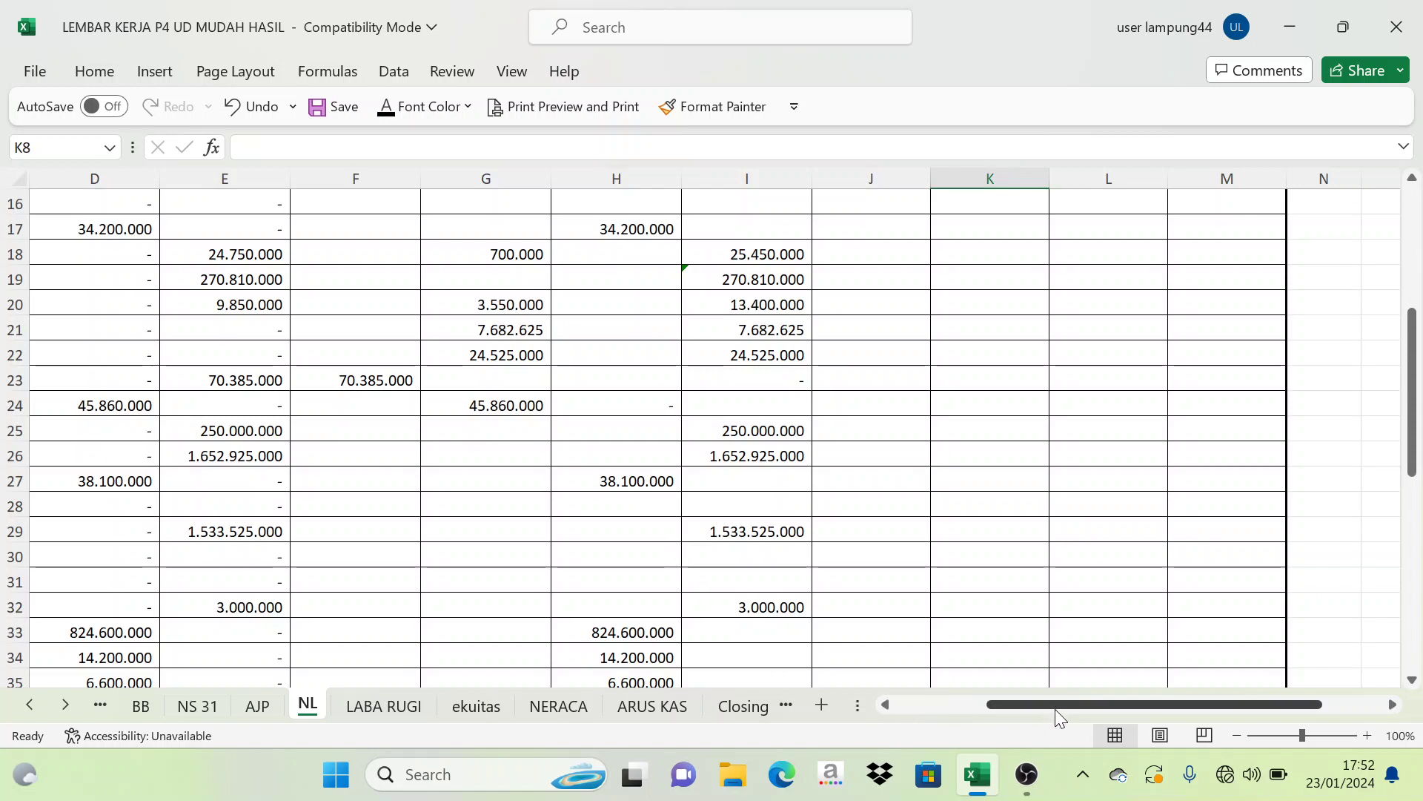
# Set the font colour of the account codes and names from Sales to Income Tax Expense (B29:C47) to red.
pyautogui.moveTo(1056, 704); pyautogui.dragTo(924, 697)
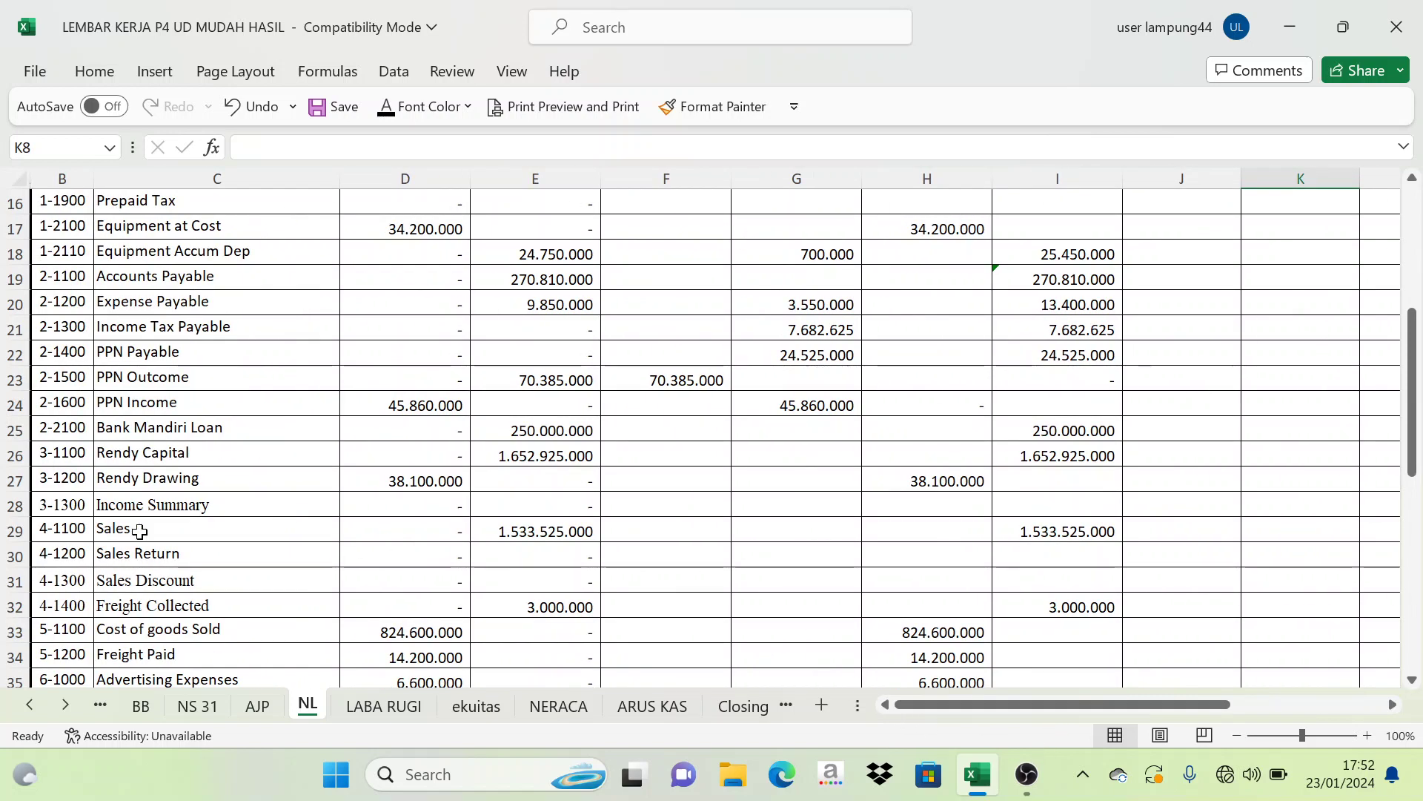
pyautogui.moveTo(68, 528); pyautogui.dragTo(346, 586)
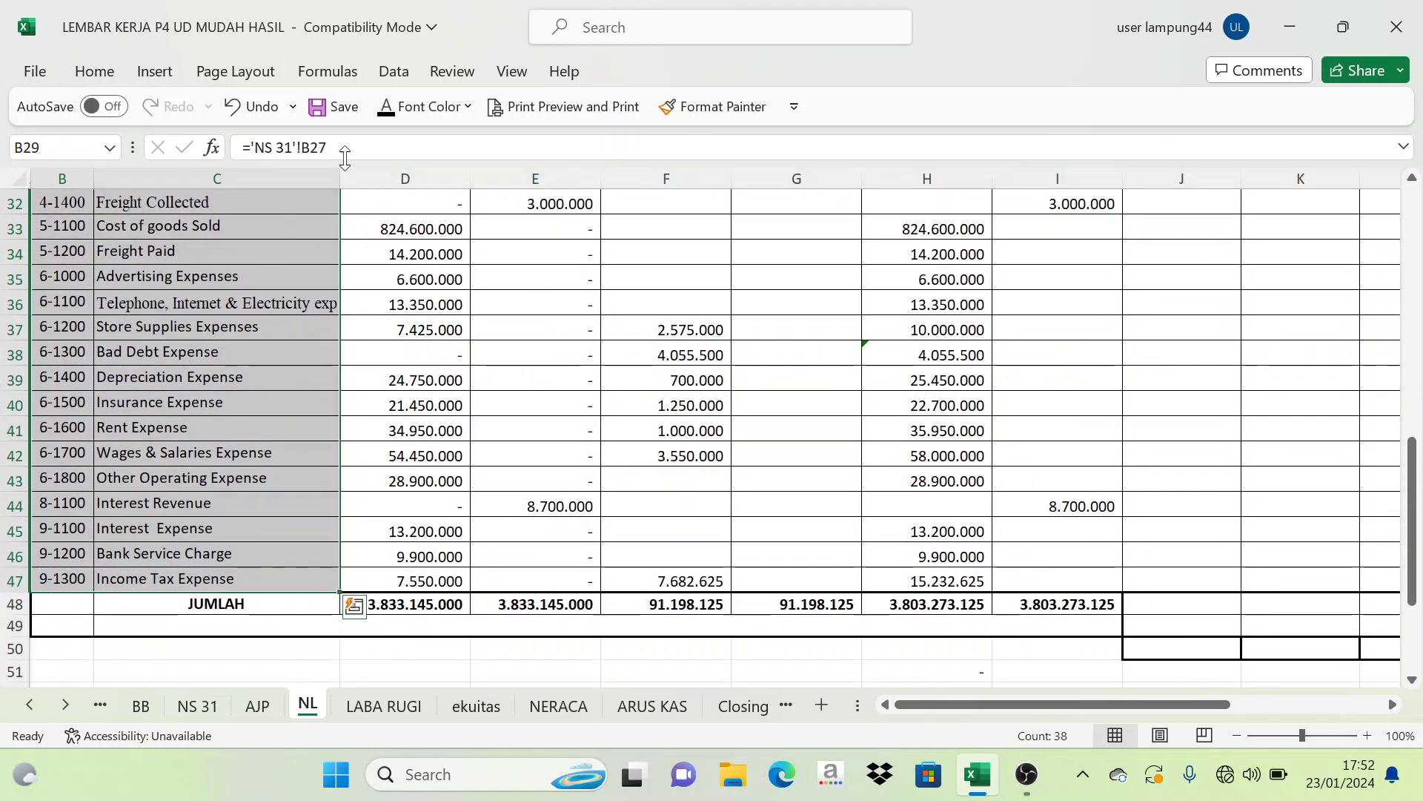
pyautogui.click(468, 106)
pyautogui.click(401, 354)
pyautogui.scroll(4, 327, 394)
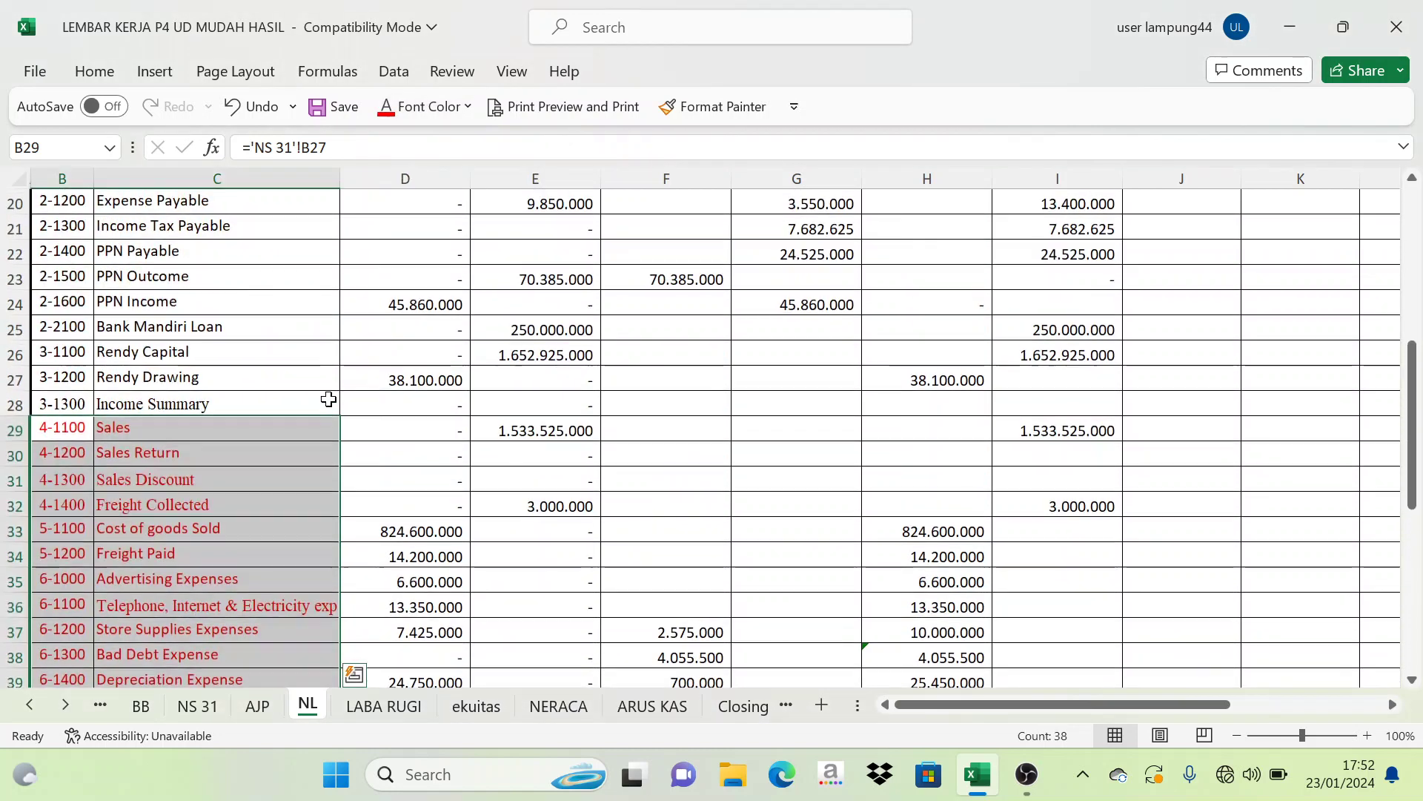
pyautogui.click(327, 400)
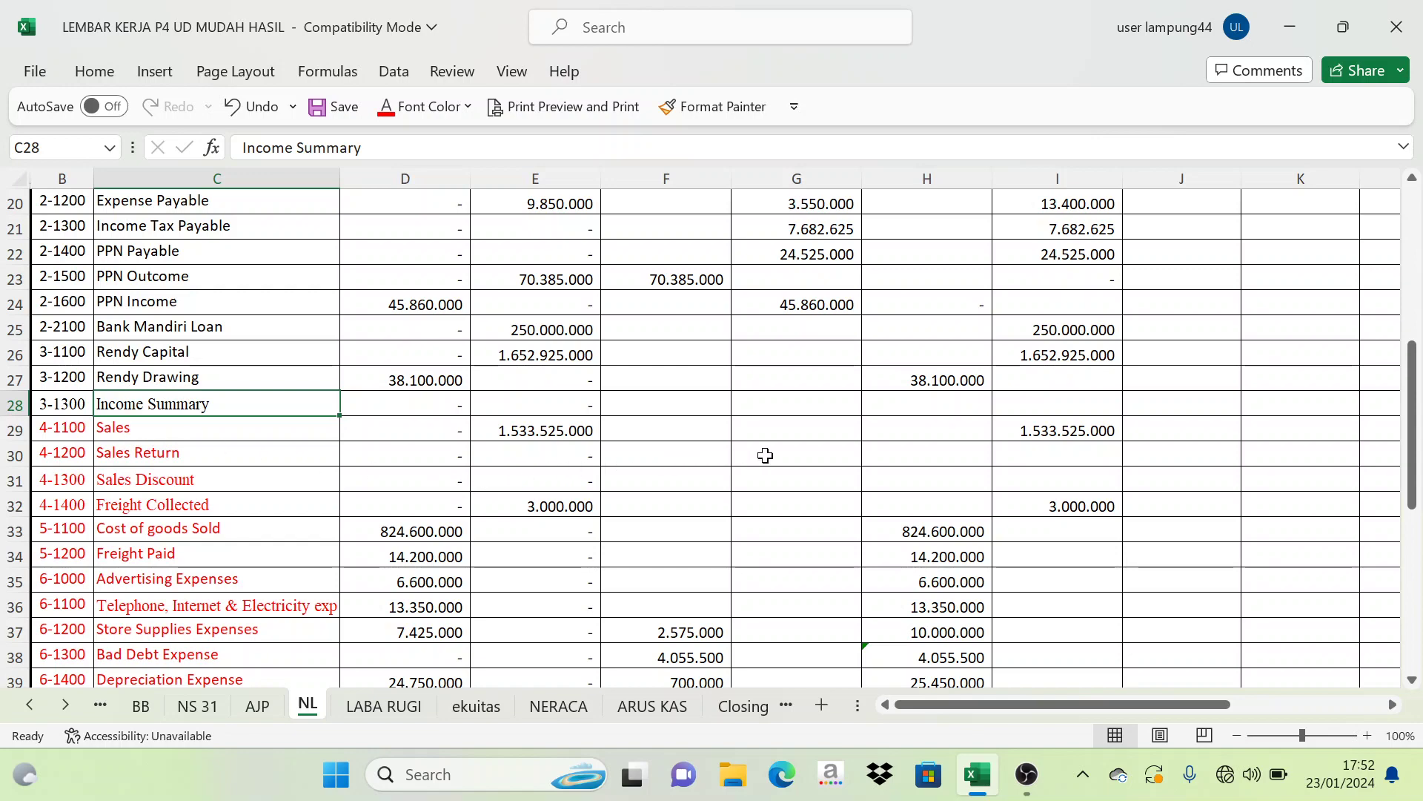
# Set the font colour of the NERACA SALDO DISESUAIKAN amounts for the same accounts (H29:I47) to red.
pyautogui.moveTo(955, 434); pyautogui.dragTo(1058, 480)
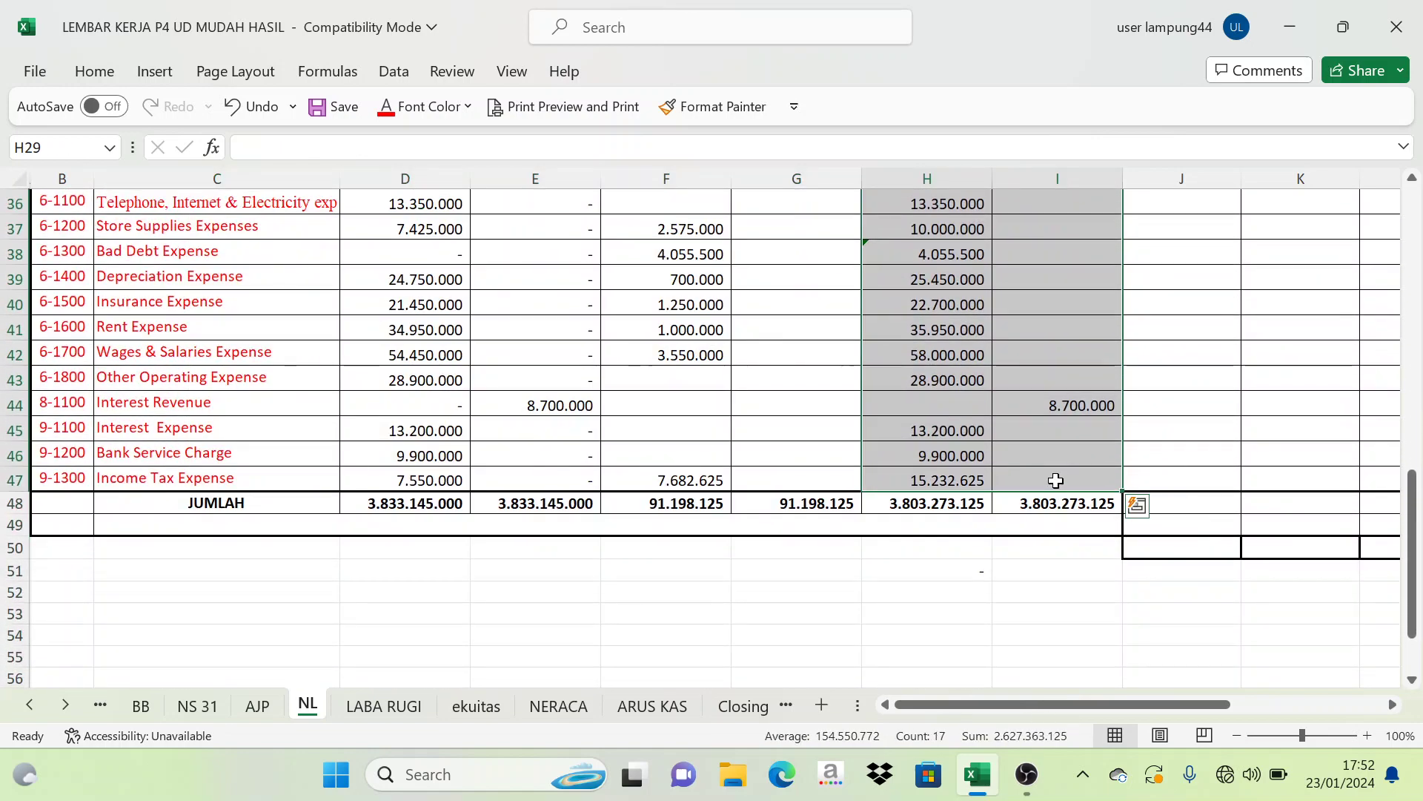
pyautogui.scroll(5, 764, 395)
pyautogui.click(764, 394)
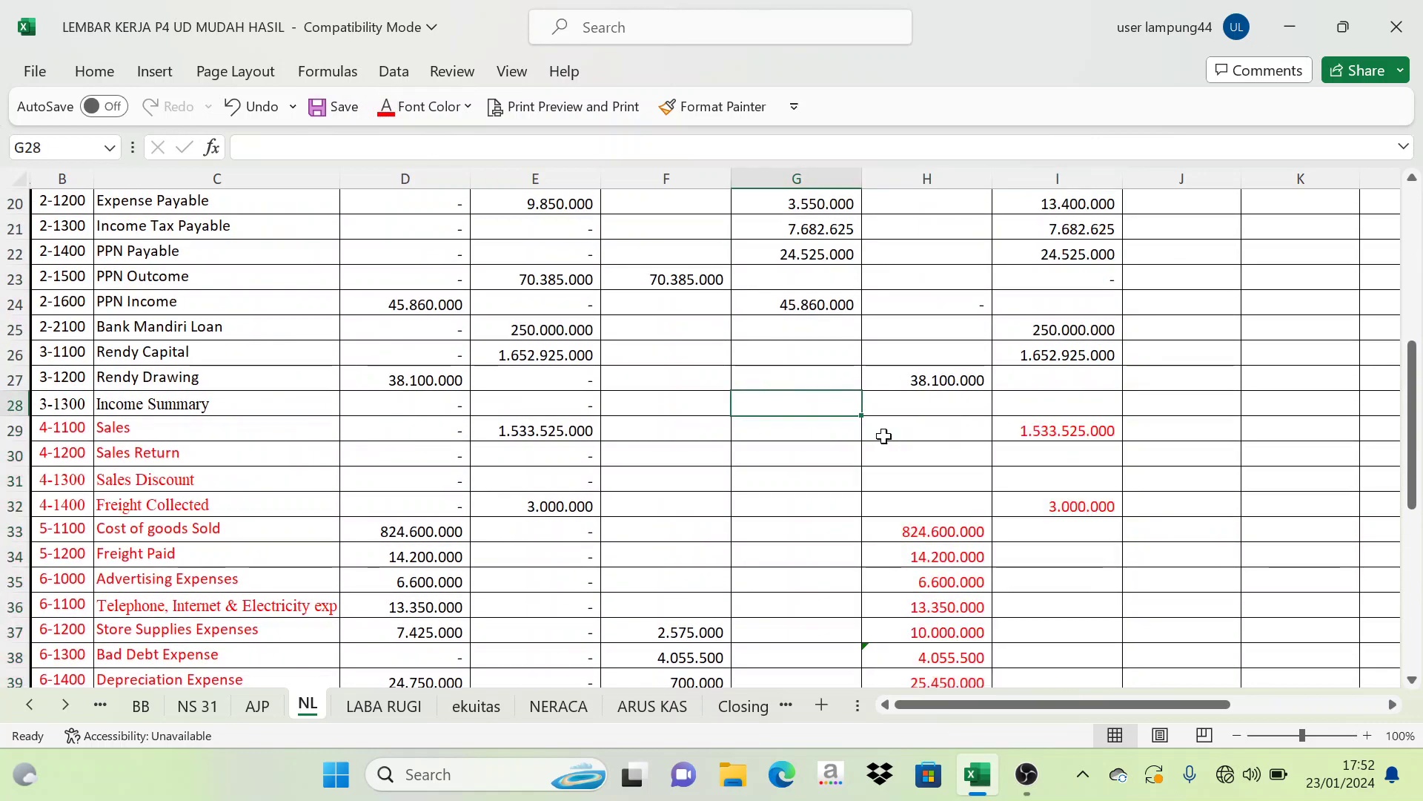
# Compare the RUGI LABA and NERACA SALDO DISESUAIKAN headings, and review the red adjusted amounts from row 29 to row 47.
pyautogui.click(921, 429)
pyautogui.scroll(6, 976, 470)
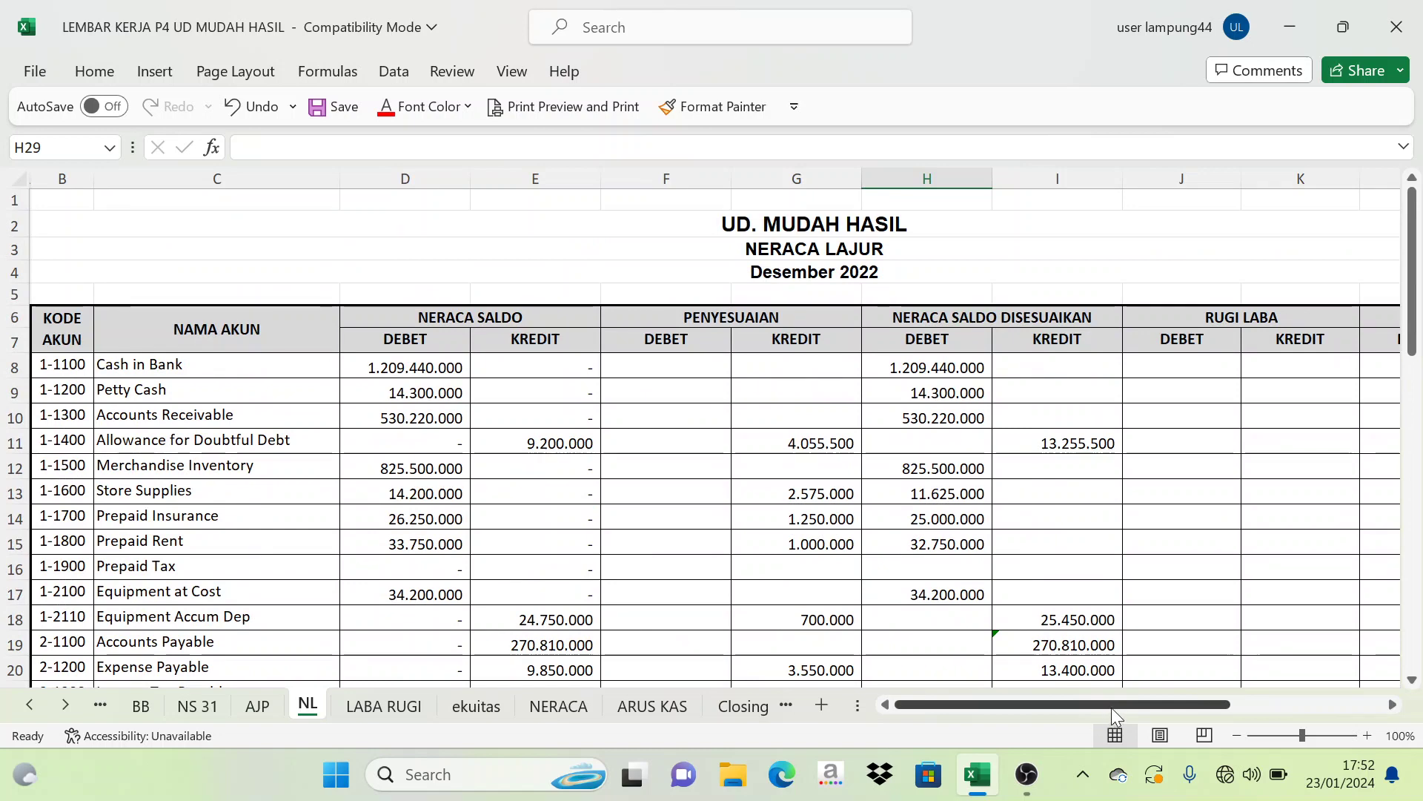
pyautogui.moveTo(1113, 705); pyautogui.dragTo(1216, 699)
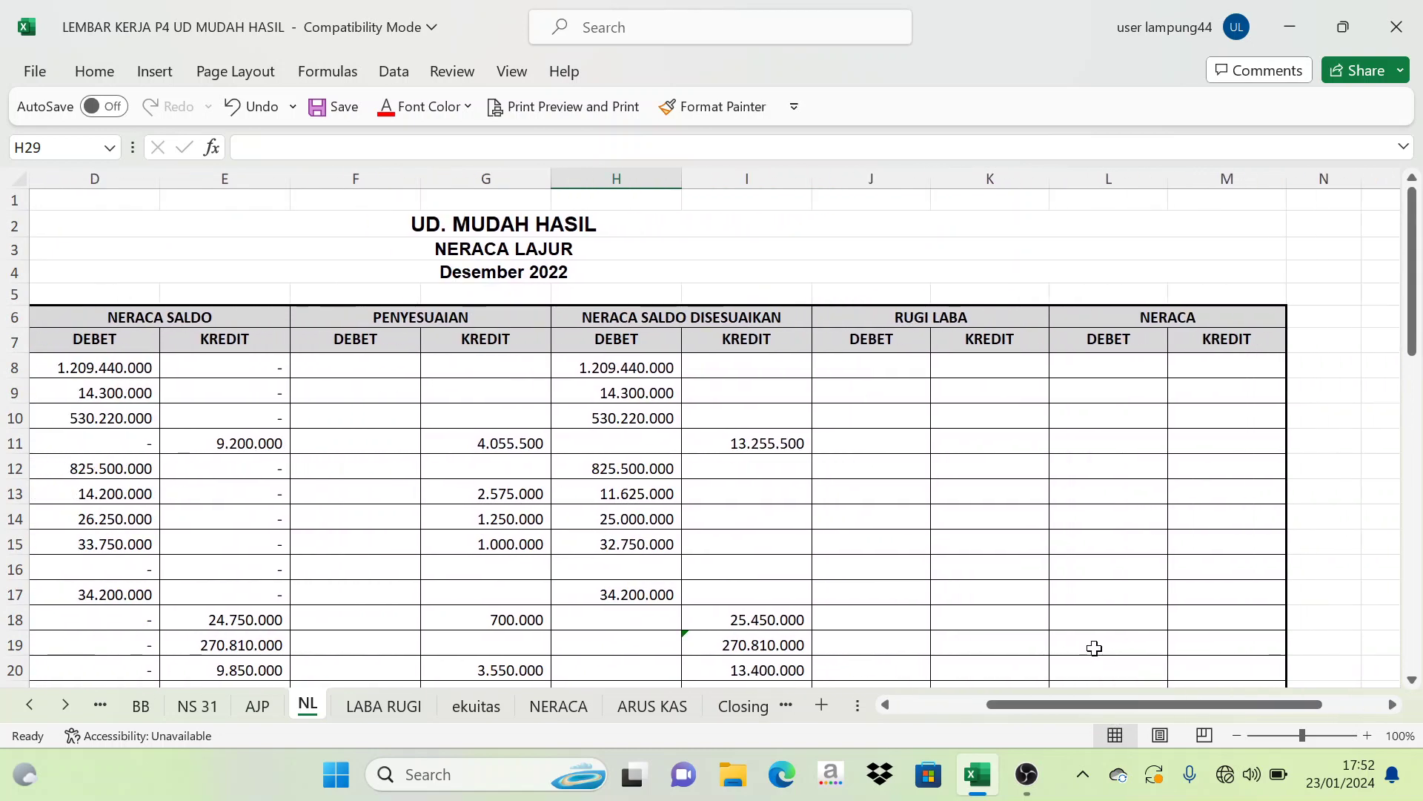
pyautogui.click(896, 317)
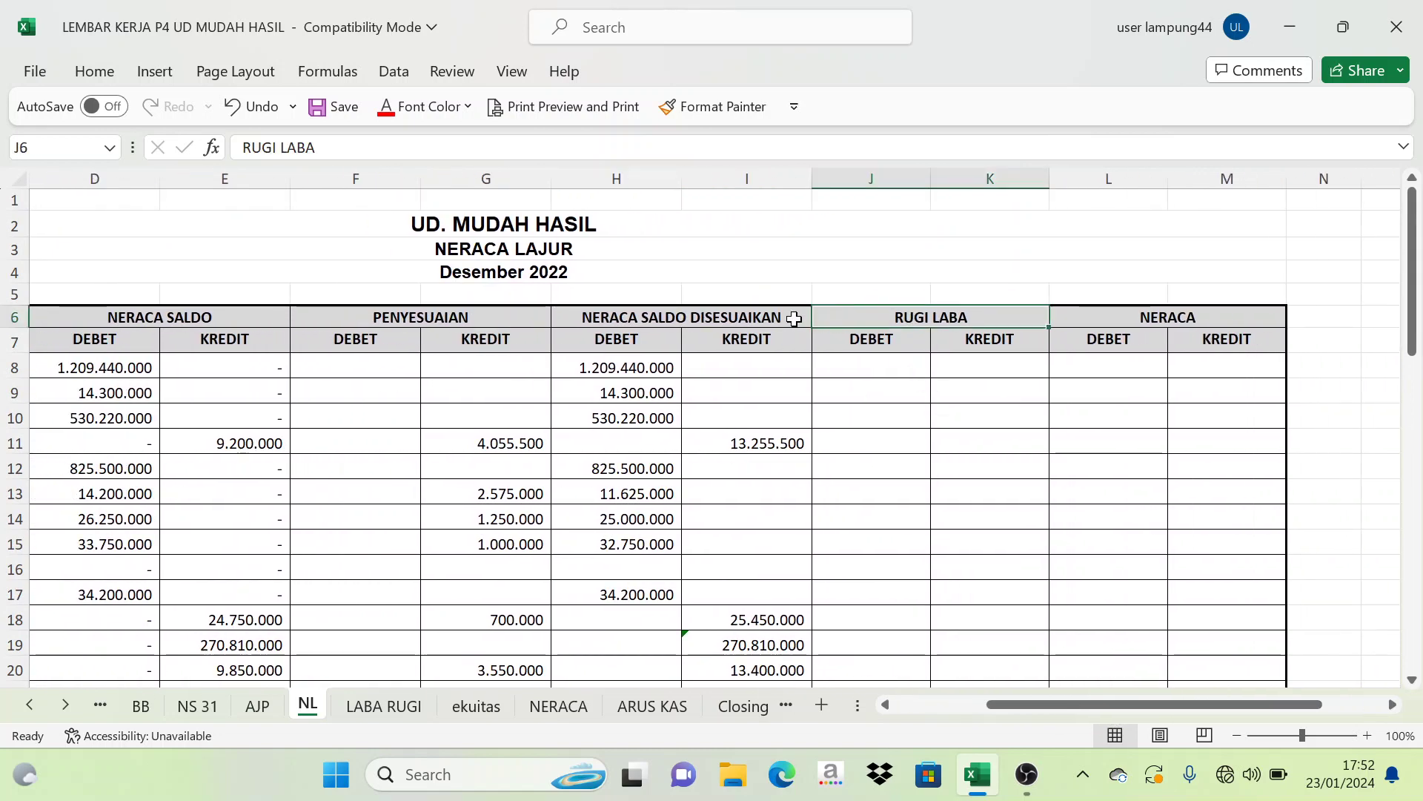
pyautogui.click(659, 320)
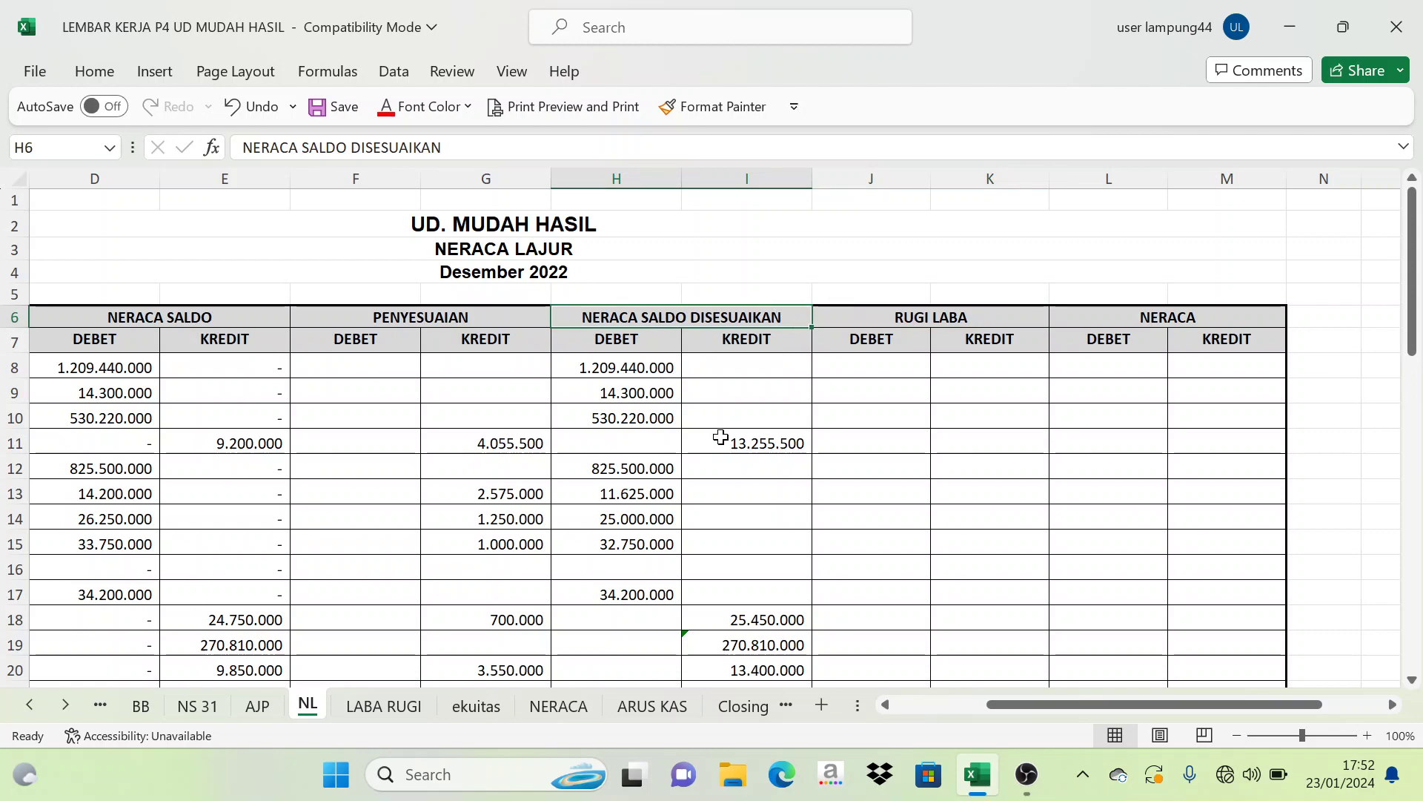
pyautogui.scroll(-7, 690, 441)
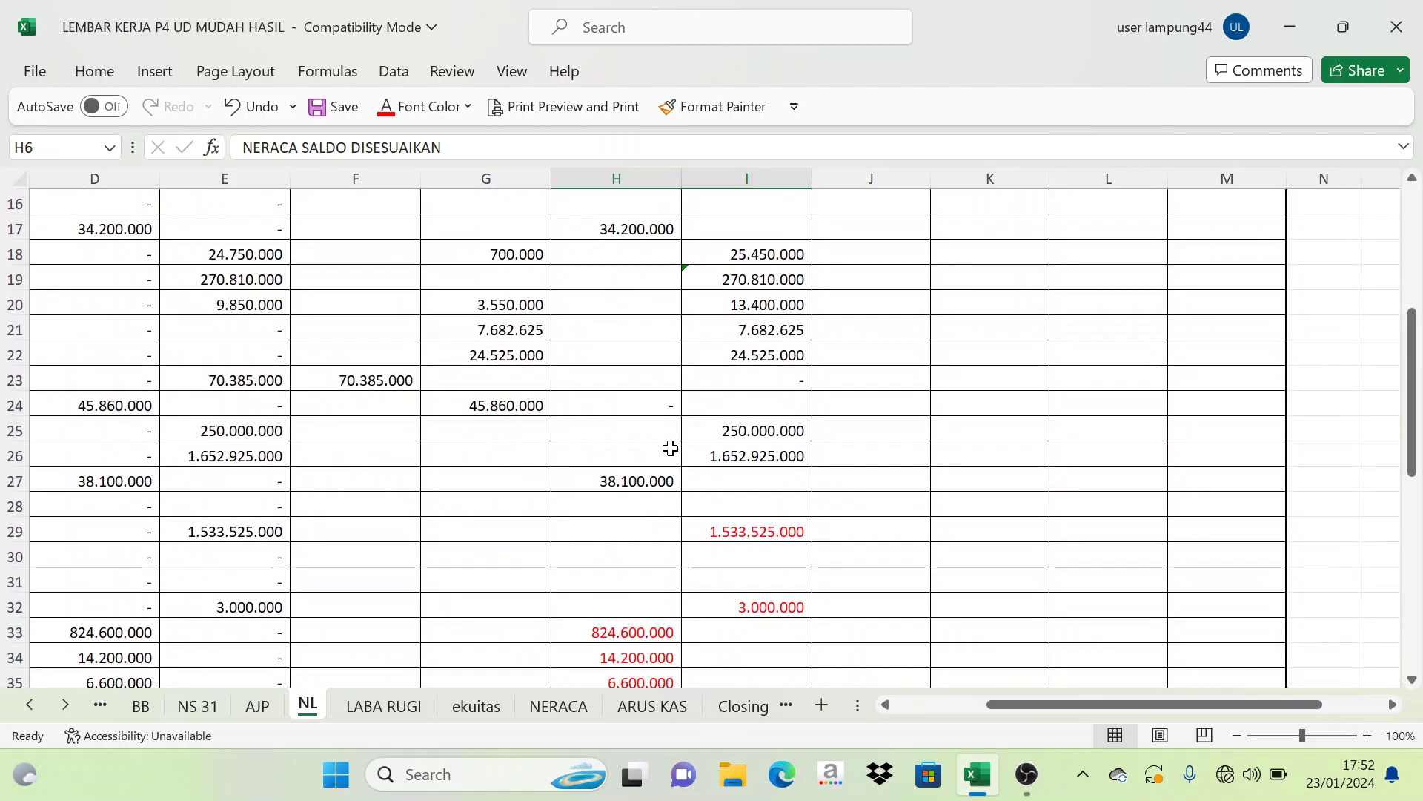
pyautogui.scroll(-2, 1015, 671)
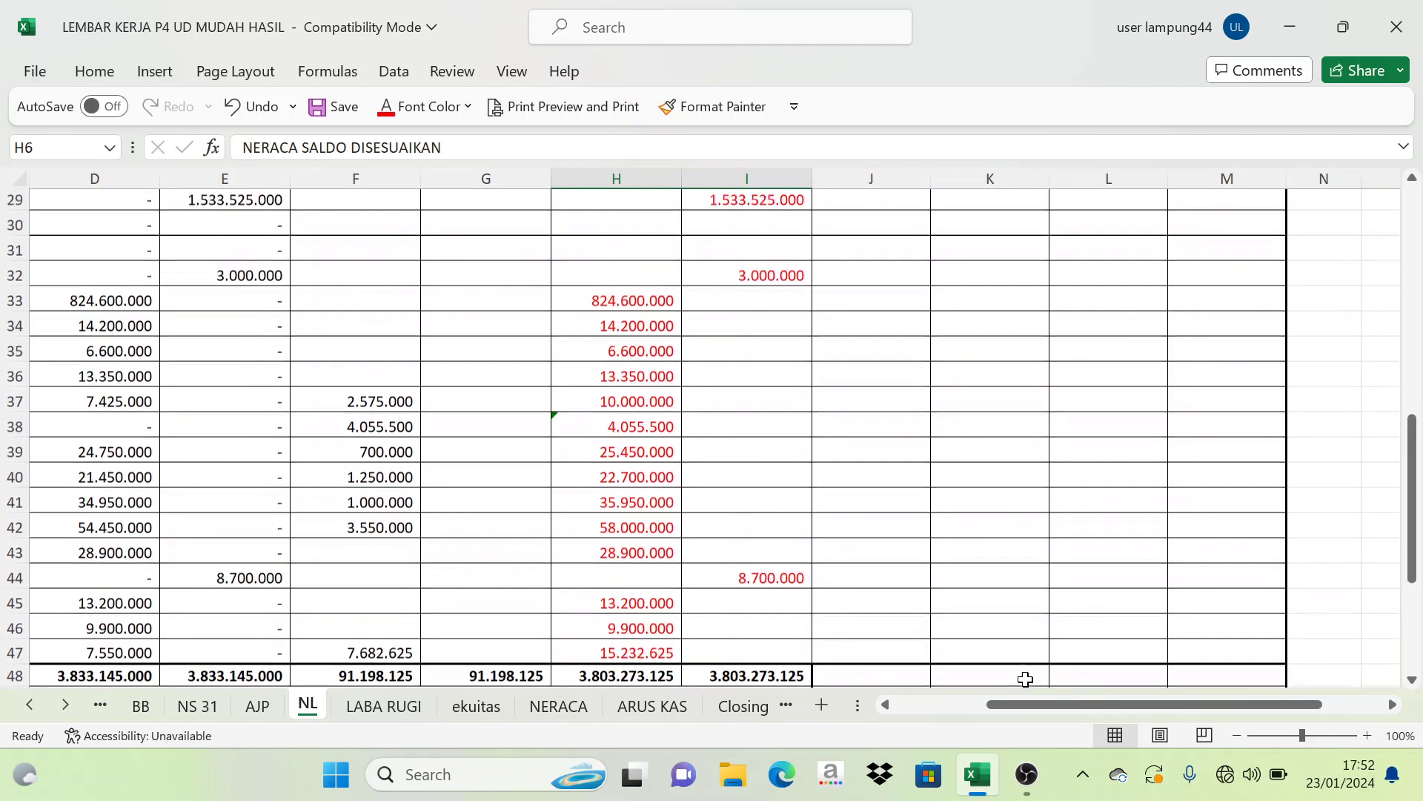
# Examine the red account codes from 4-1100 to 9-1300 and their adjusted amounts against the black accounts in rows 8 to 28.
pyautogui.moveTo(1102, 704); pyautogui.dragTo(1008, 705)
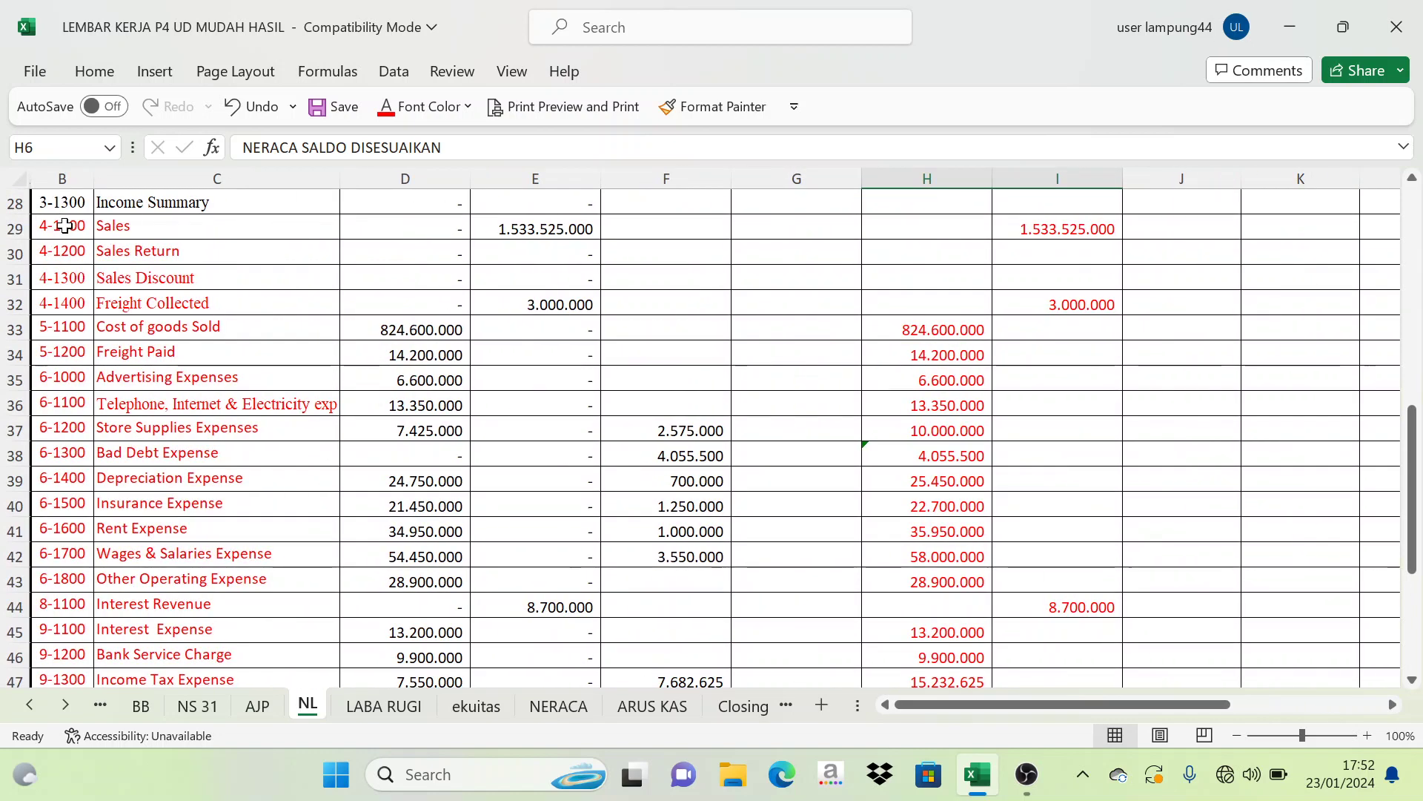
pyautogui.moveTo(63, 225); pyautogui.dragTo(178, 547)
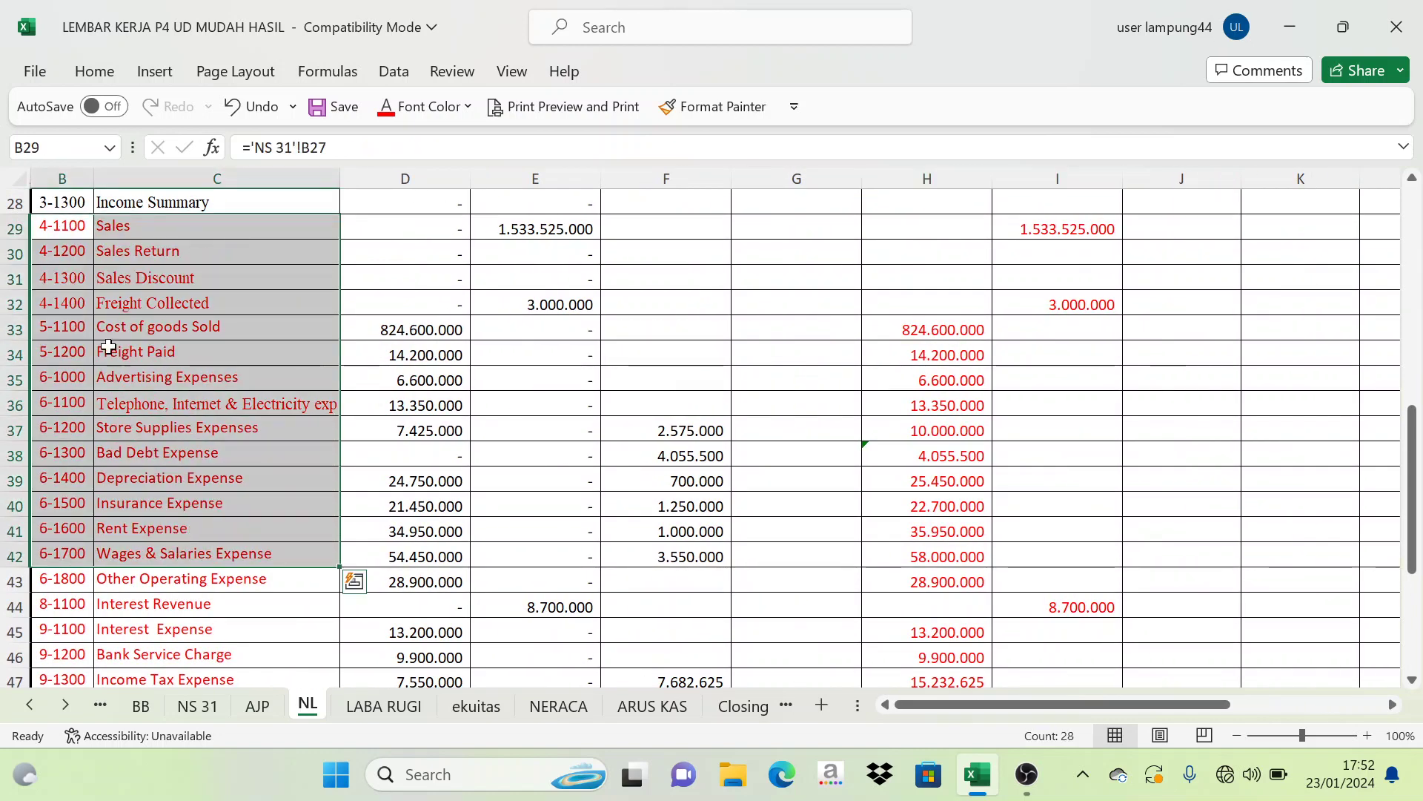
pyautogui.scroll(-2, 101, 324)
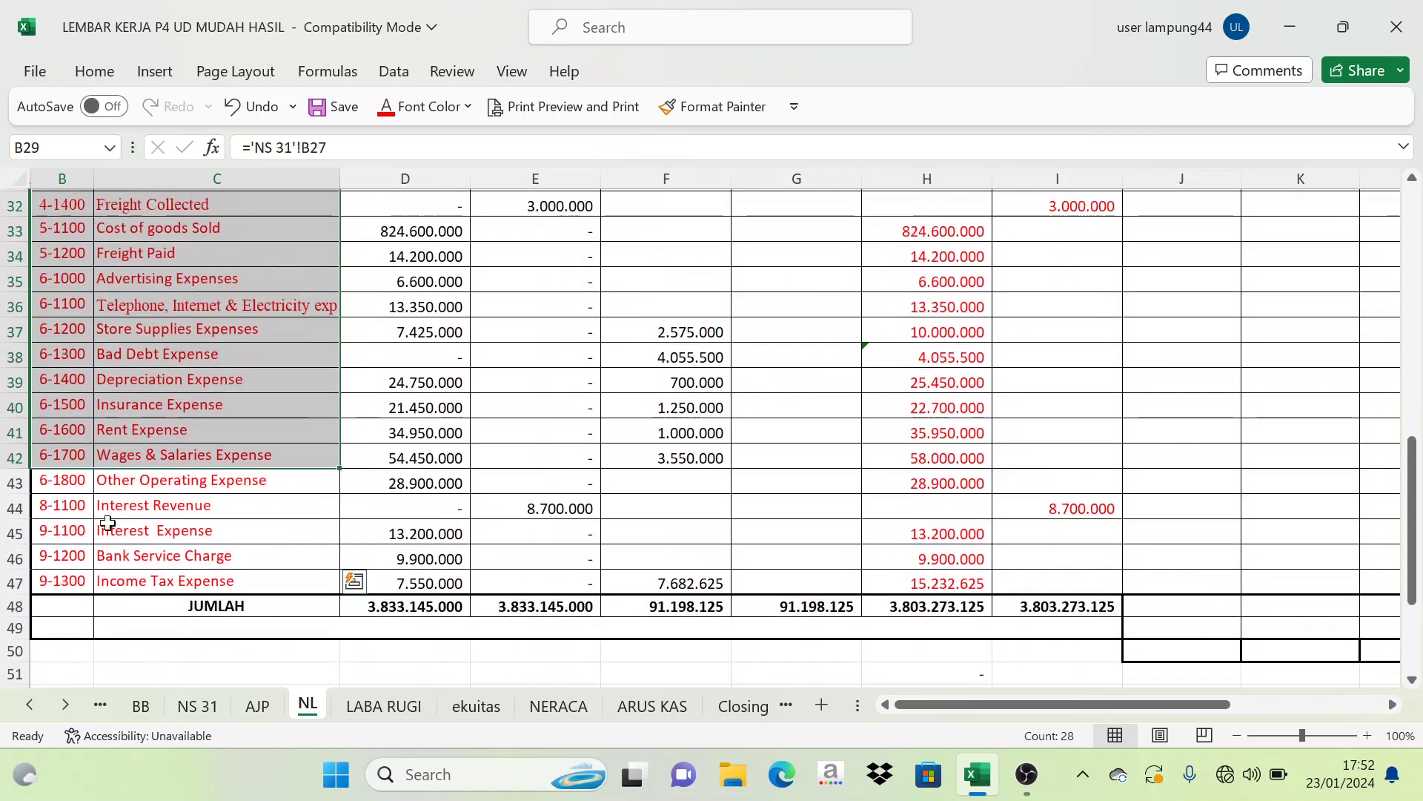
pyautogui.scroll(3, 160, 393)
pyautogui.scroll(1, 160, 393)
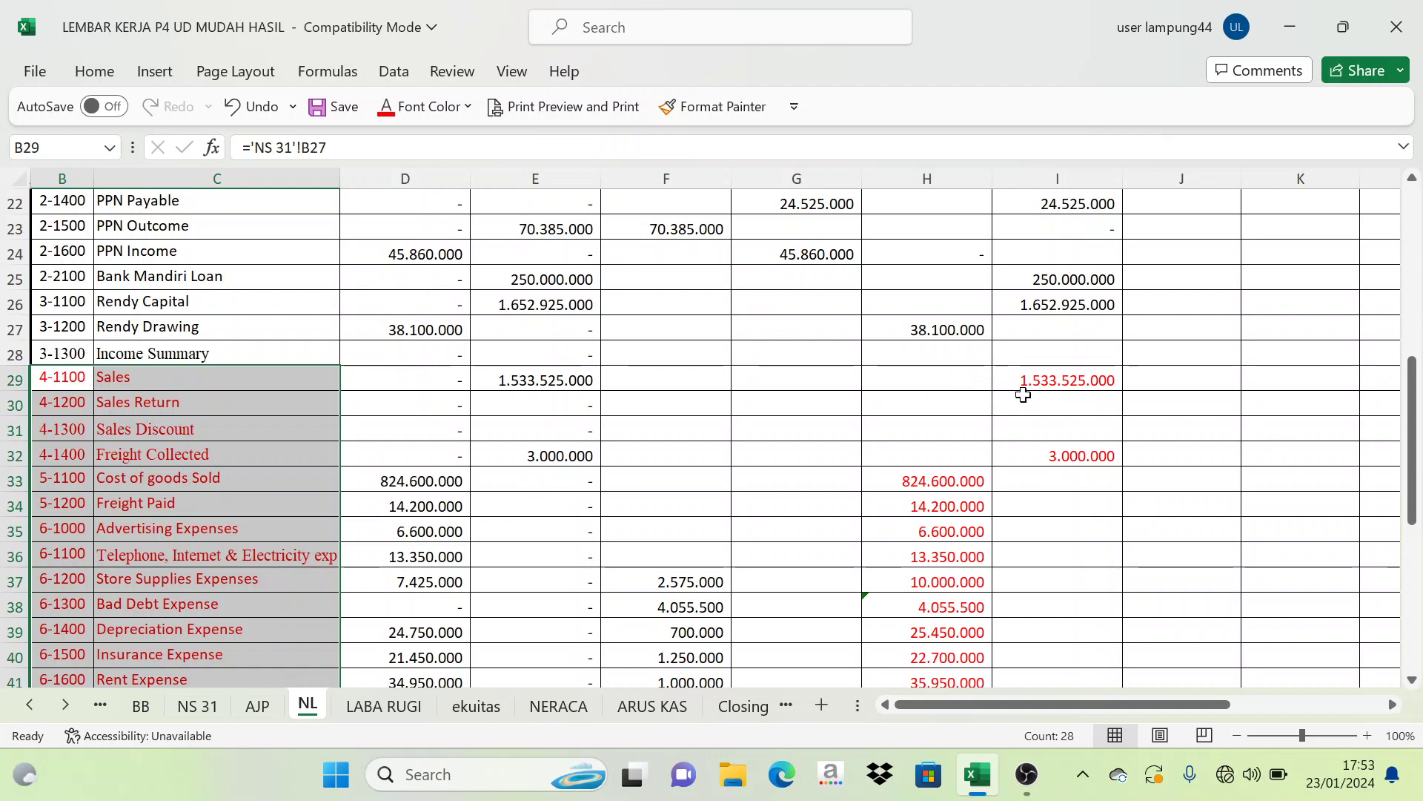
pyautogui.click(992, 377)
pyautogui.scroll(7, 1128, 349)
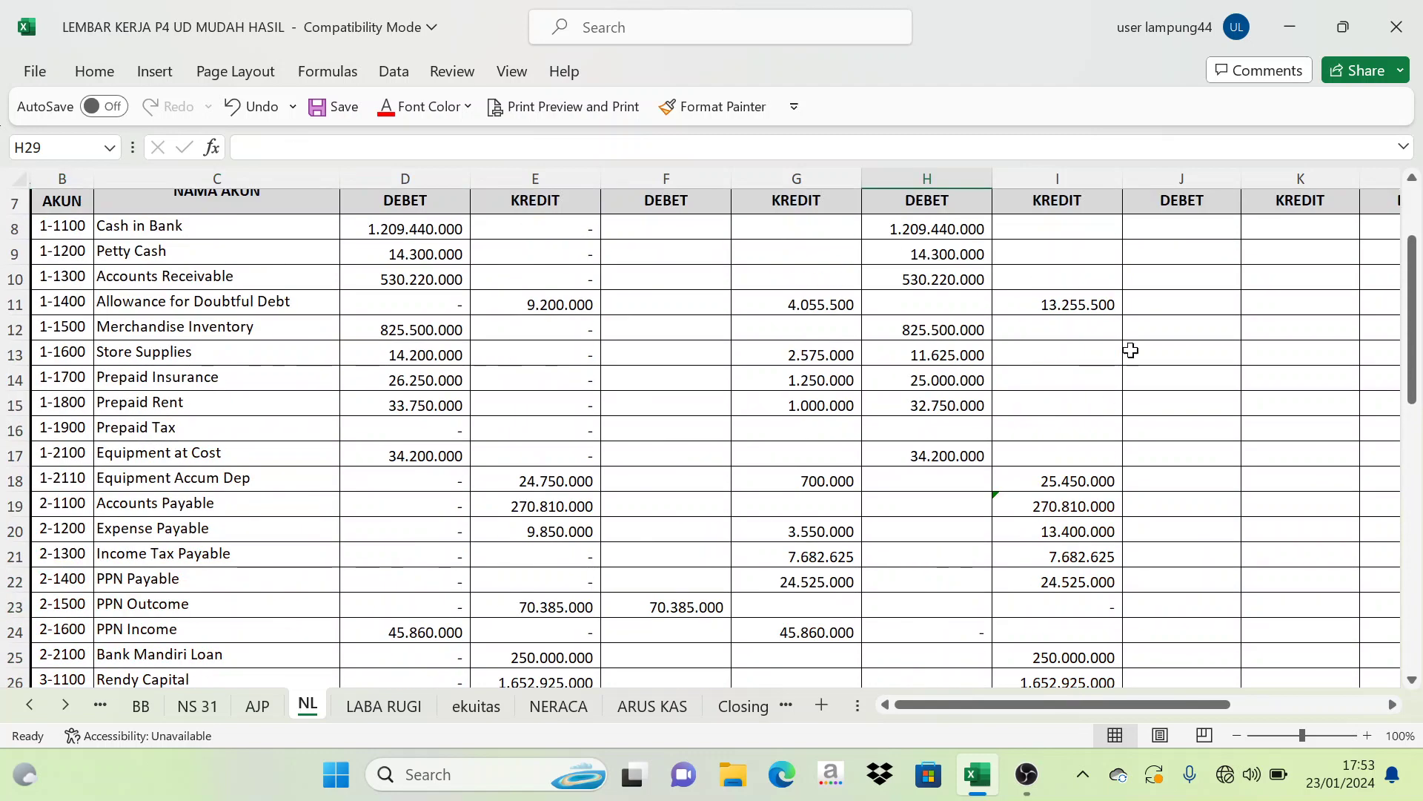
pyautogui.scroll(-6, 1198, 413)
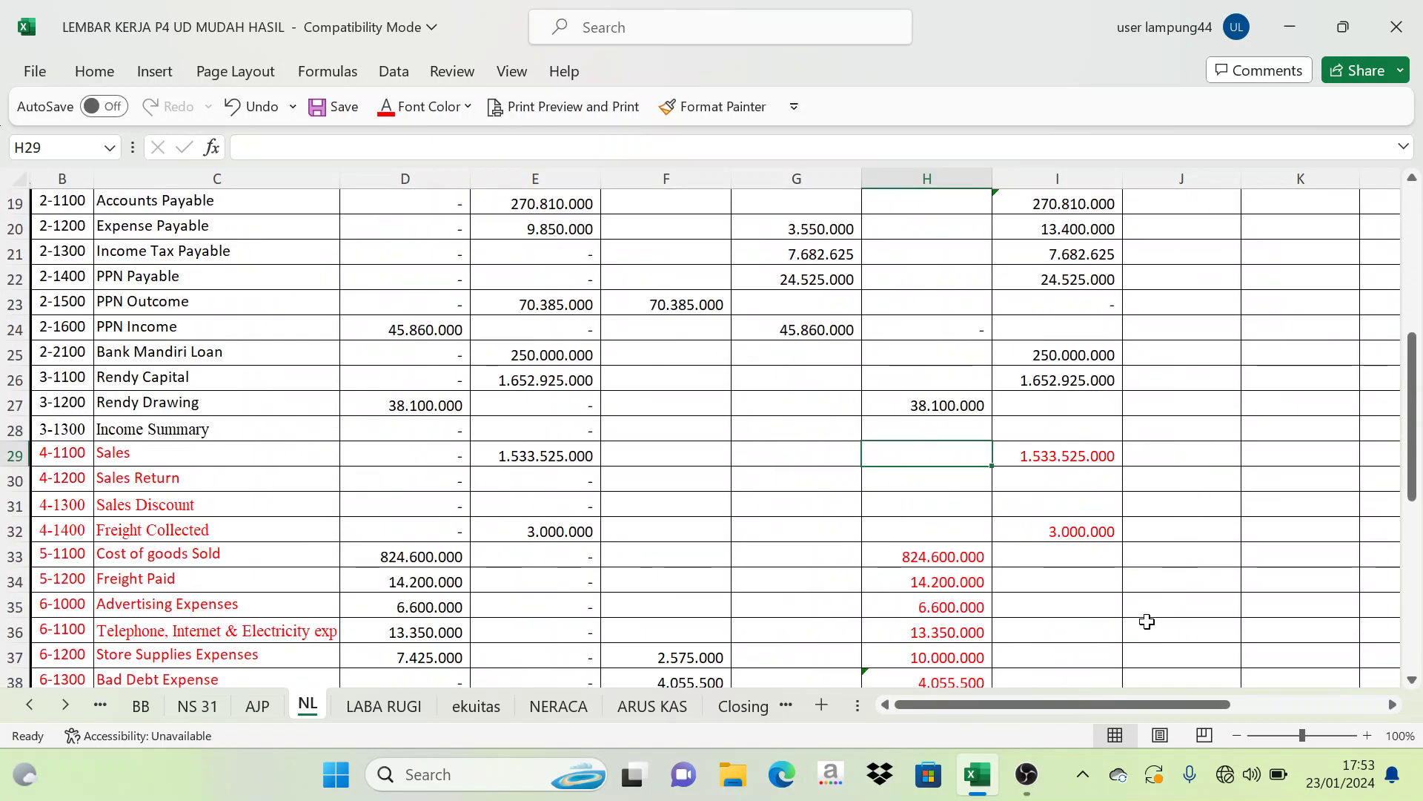
pyautogui.scroll(6, 1153, 511)
pyautogui.scroll(-6, 1004, 430)
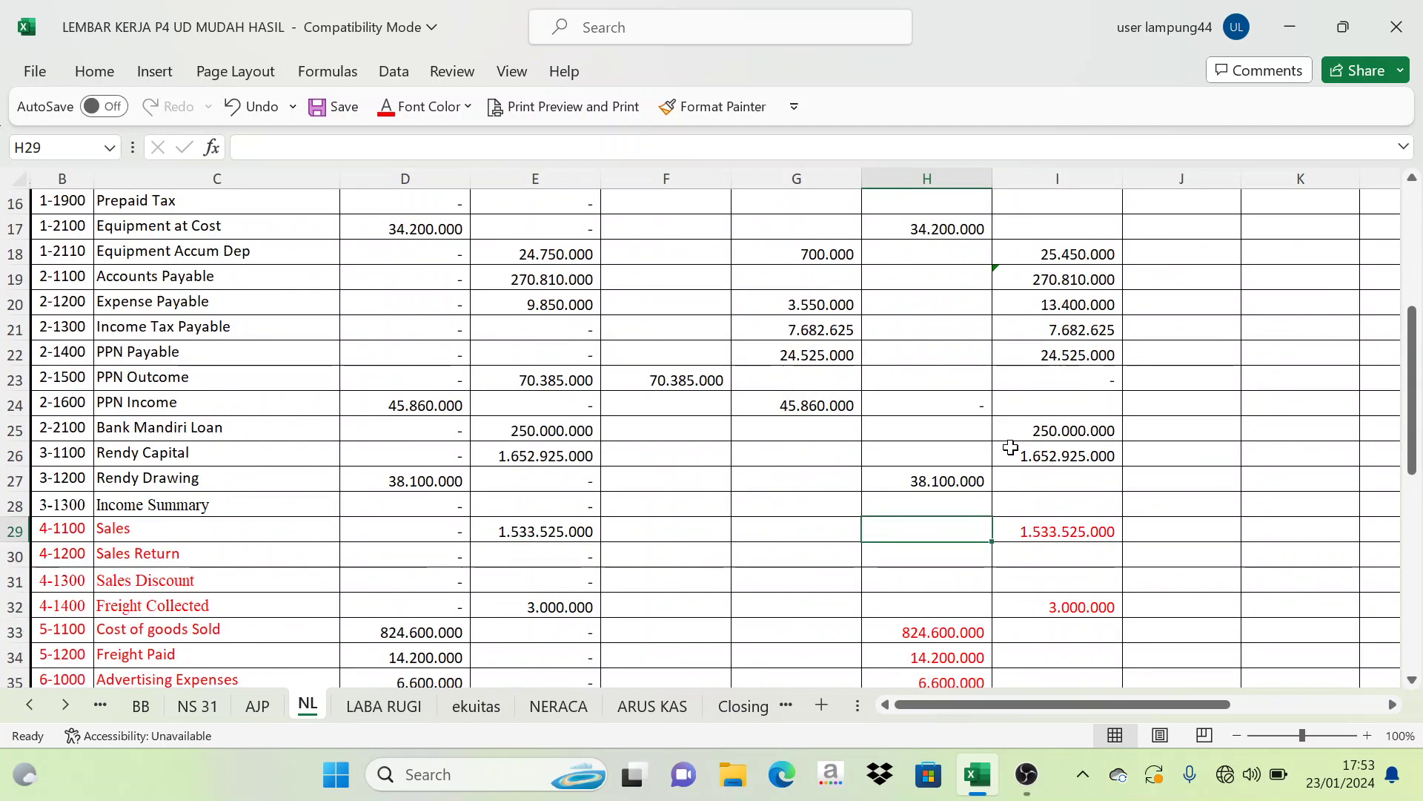
# Review the red NERACA SALDO DISESUAIKAN amounts from row 29 down alongside the empty-looking RUGI LABA columns.
pyautogui.scroll(-1, 1006, 478)
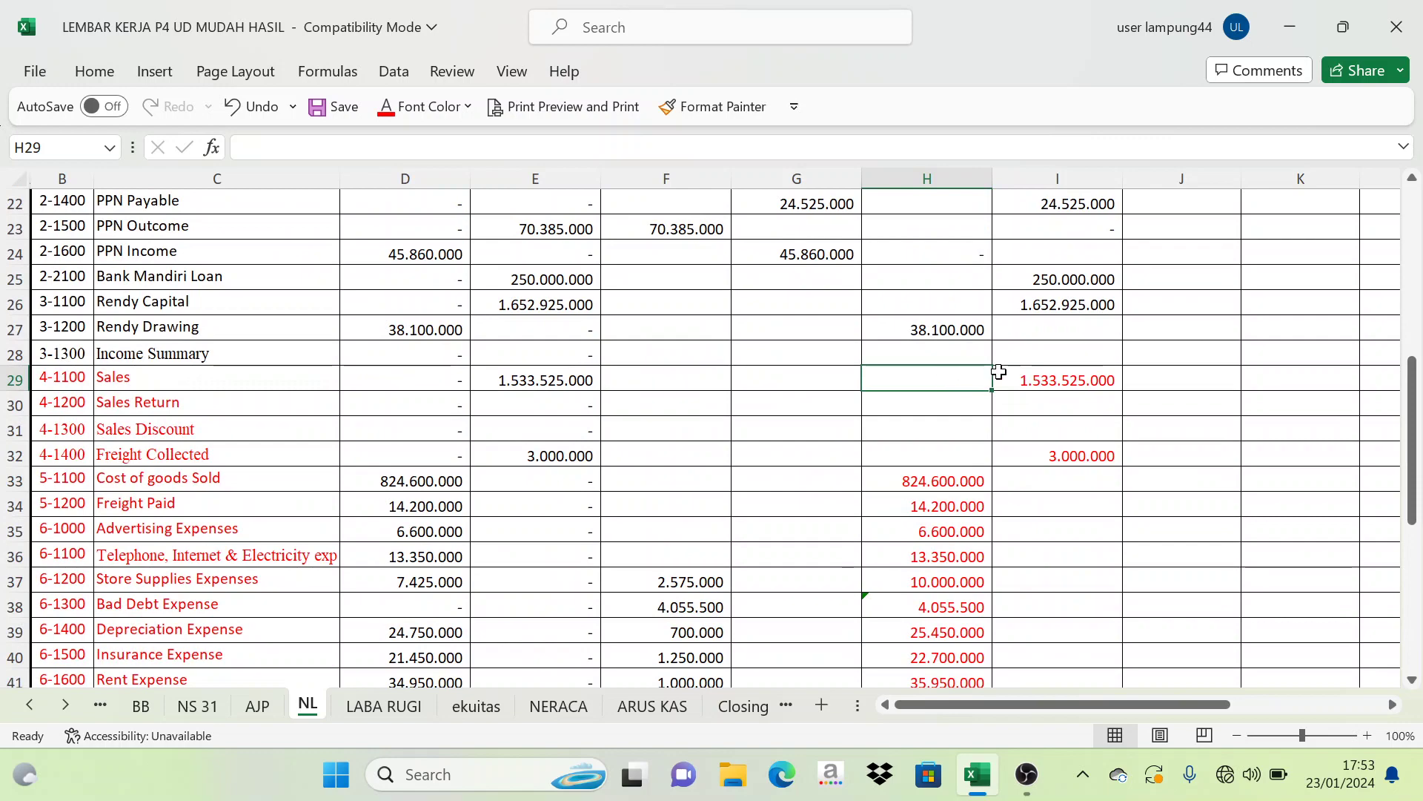
pyautogui.scroll(-4, 1142, 575)
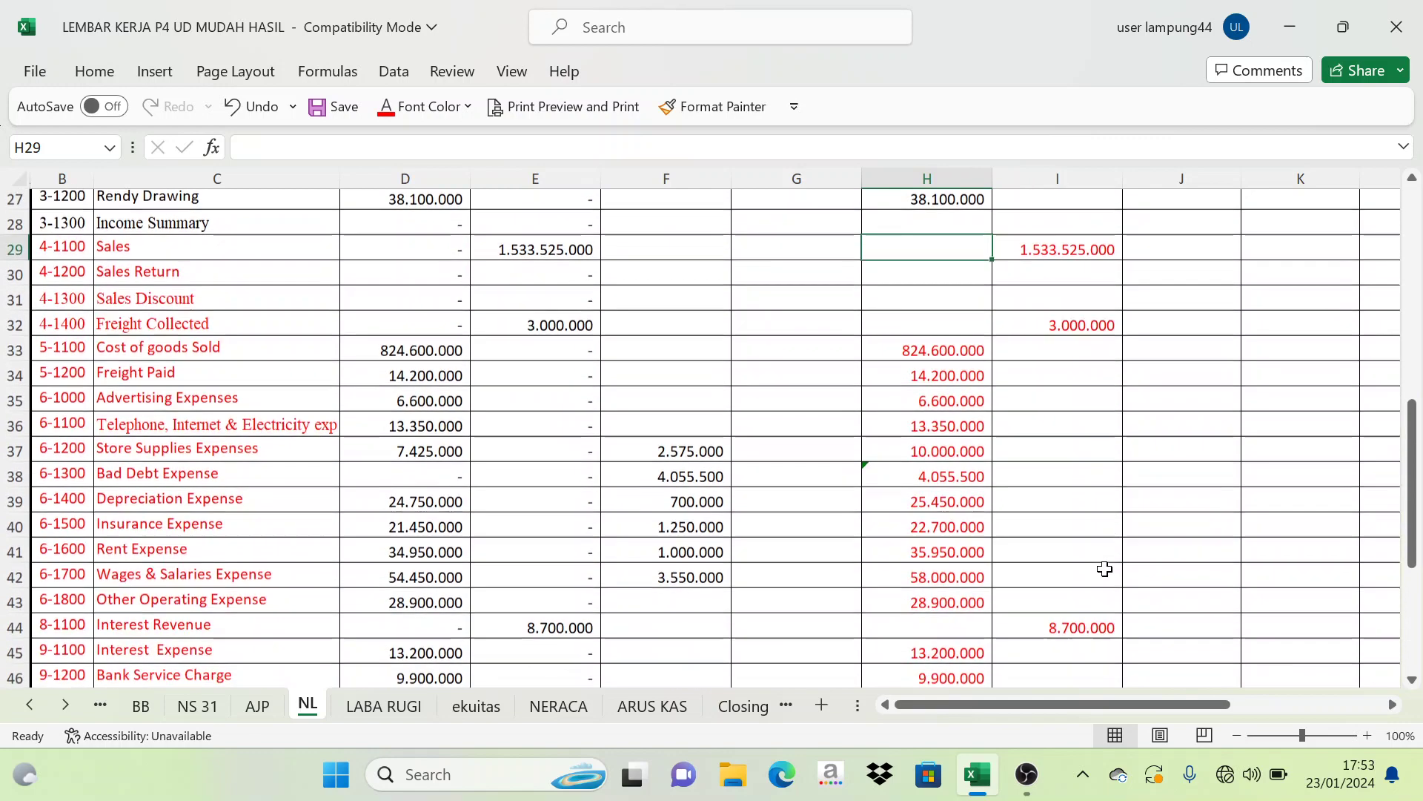
pyautogui.scroll(4, 1089, 467)
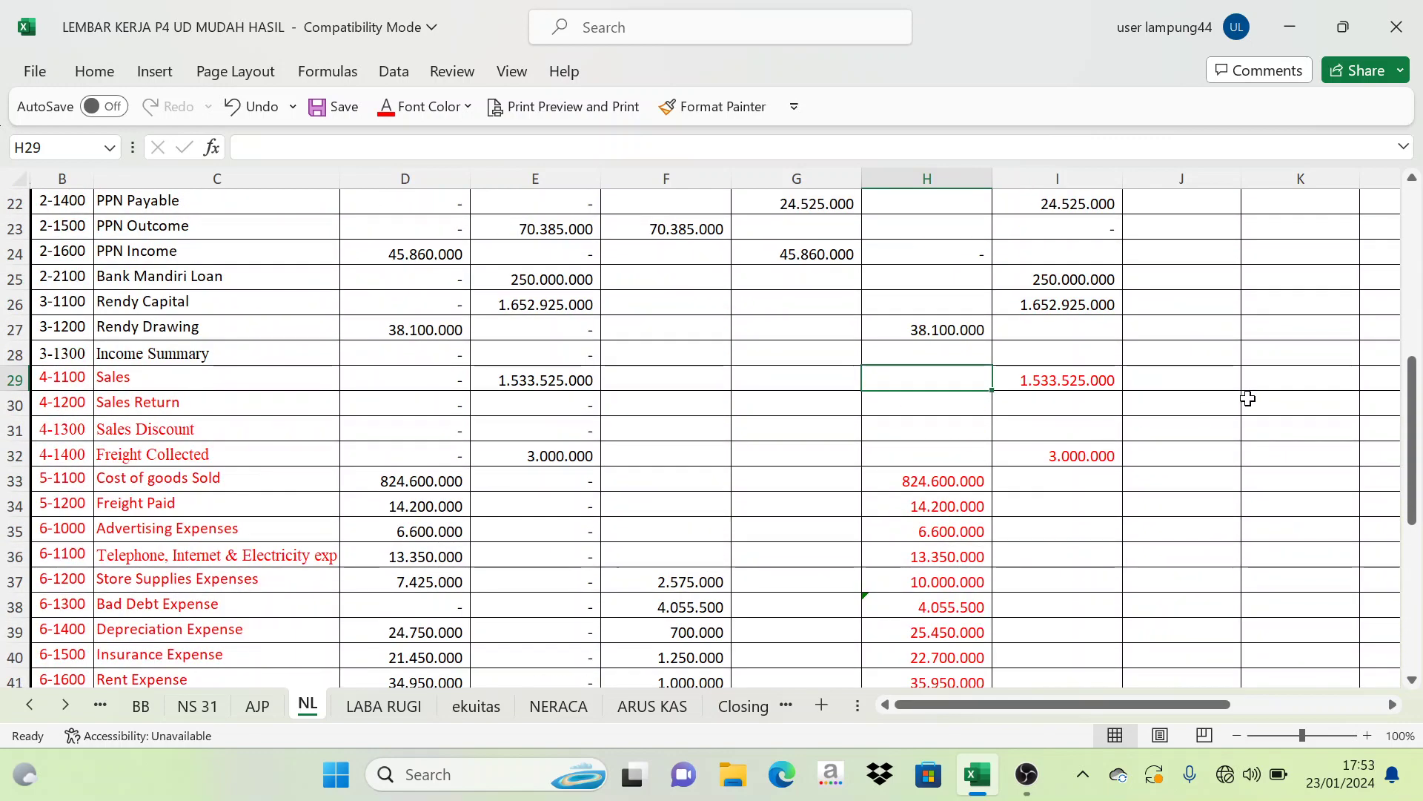
pyautogui.moveTo(1208, 708); pyautogui.dragTo(1328, 705)
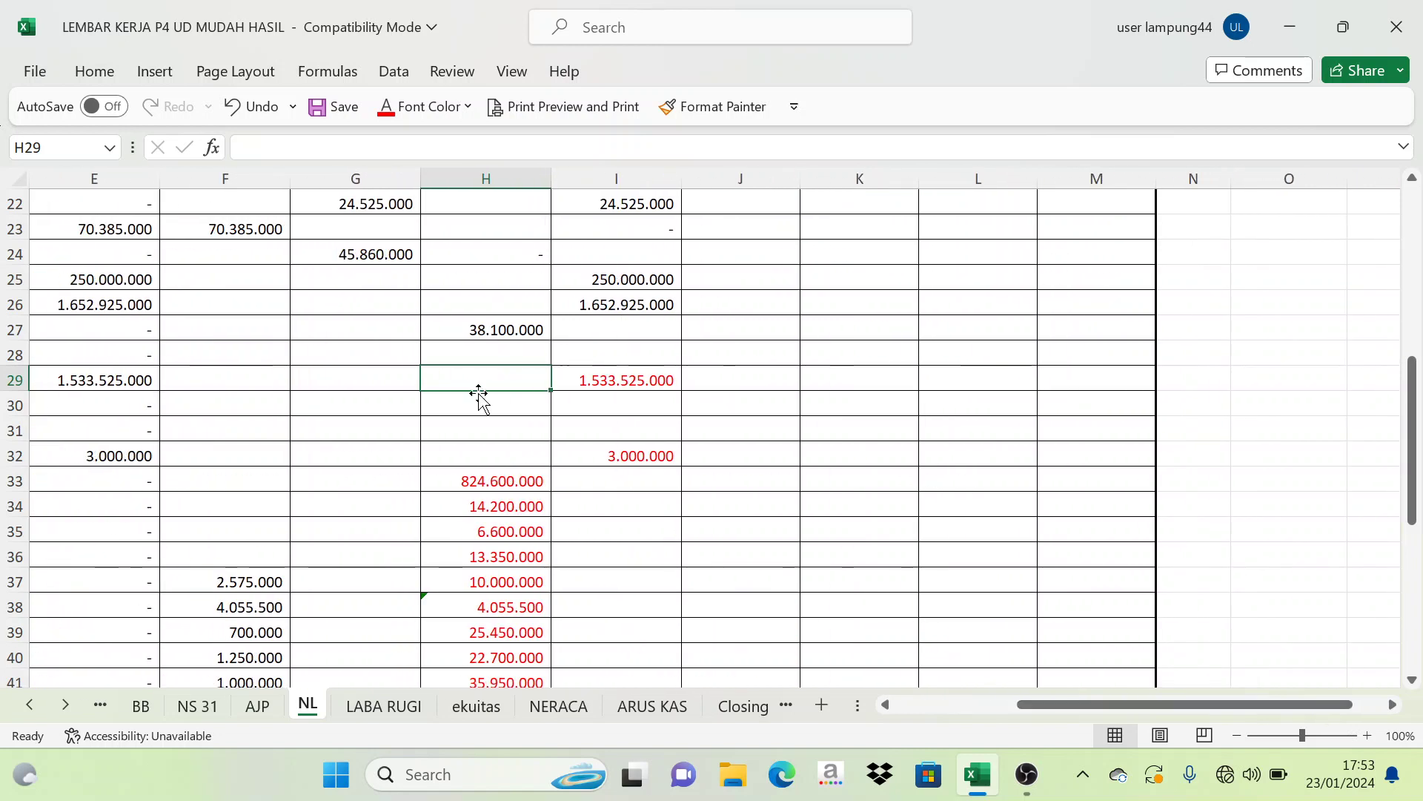
pyautogui.scroll(6, 519, 385)
pyautogui.scroll(-5, 611, 435)
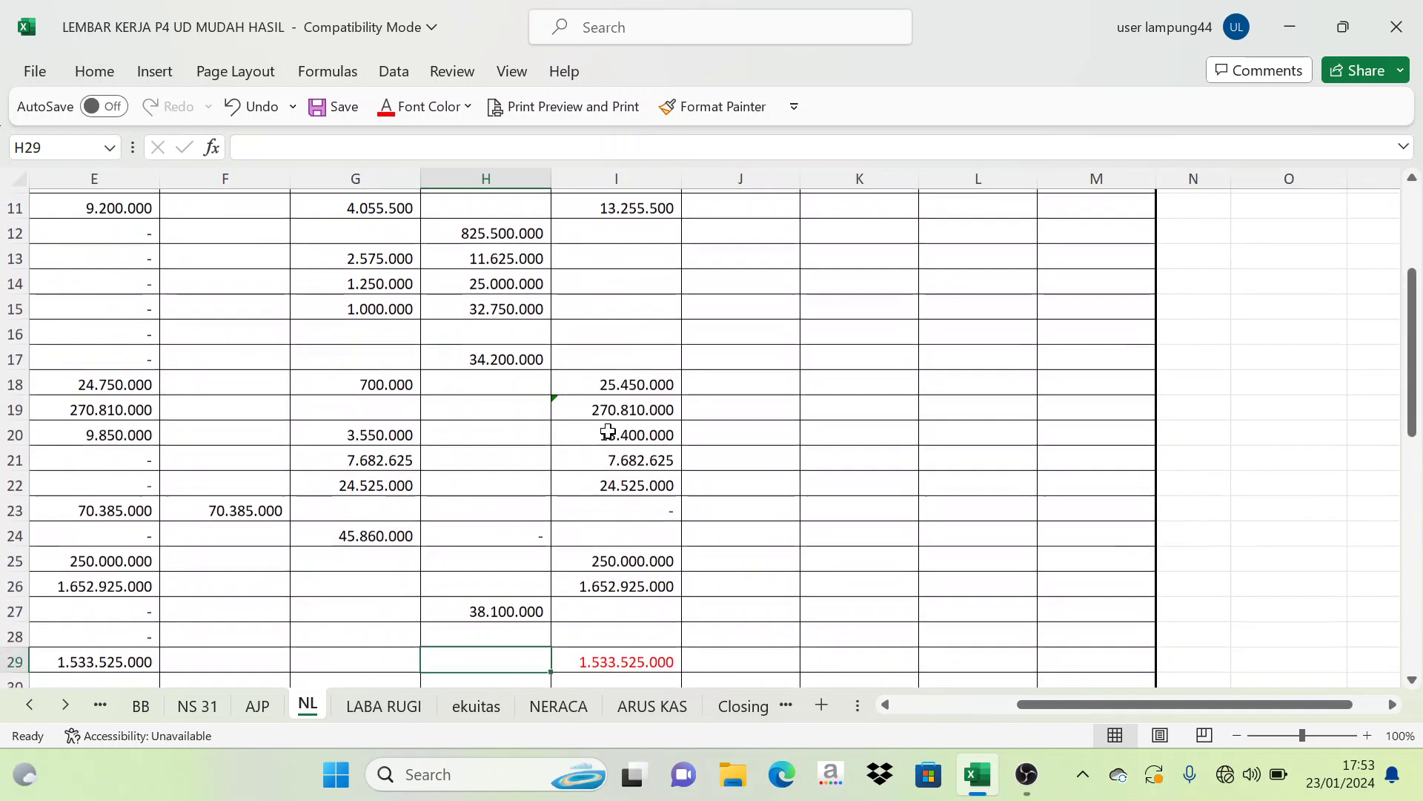
pyautogui.click(631, 452)
pyautogui.scroll(6, 765, 355)
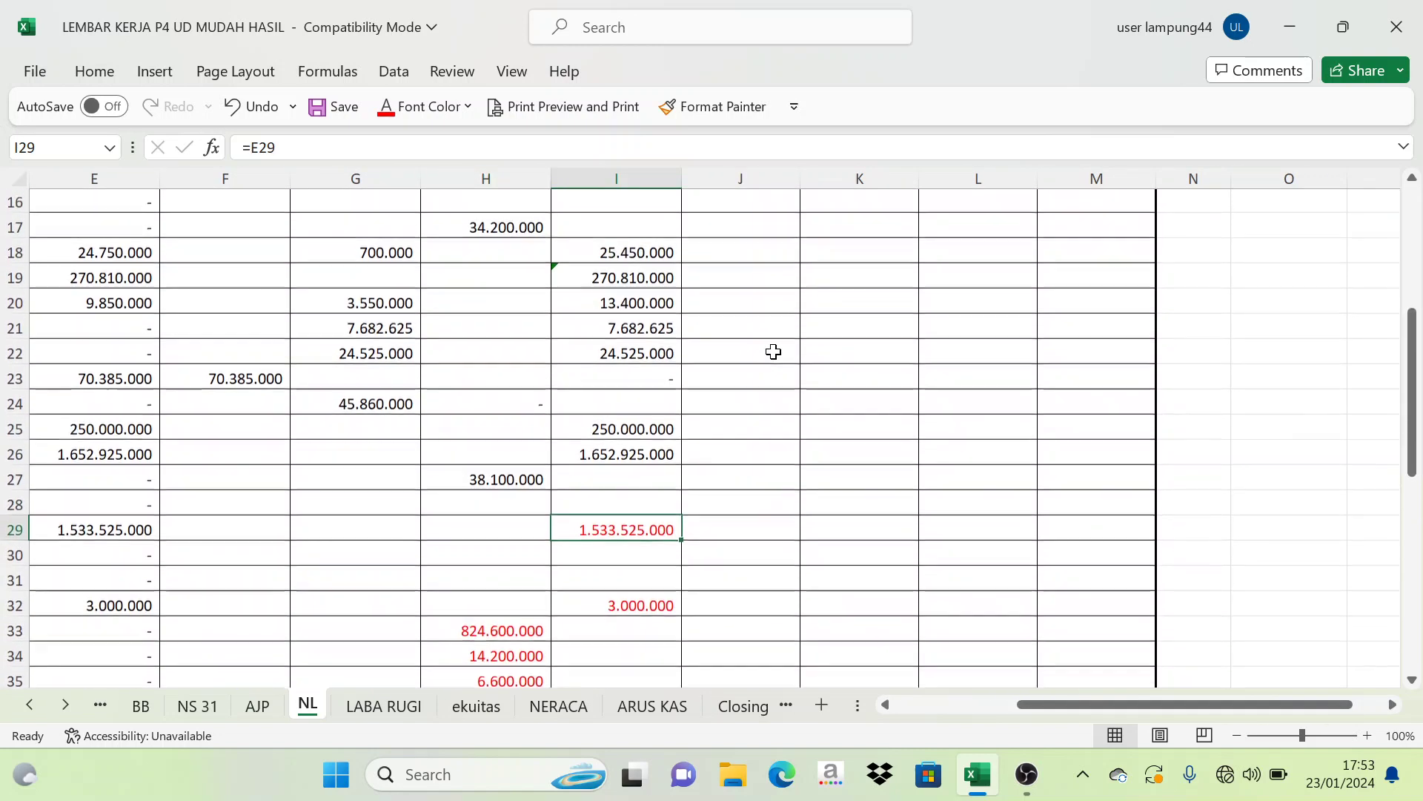
pyautogui.scroll(-5, 804, 371)
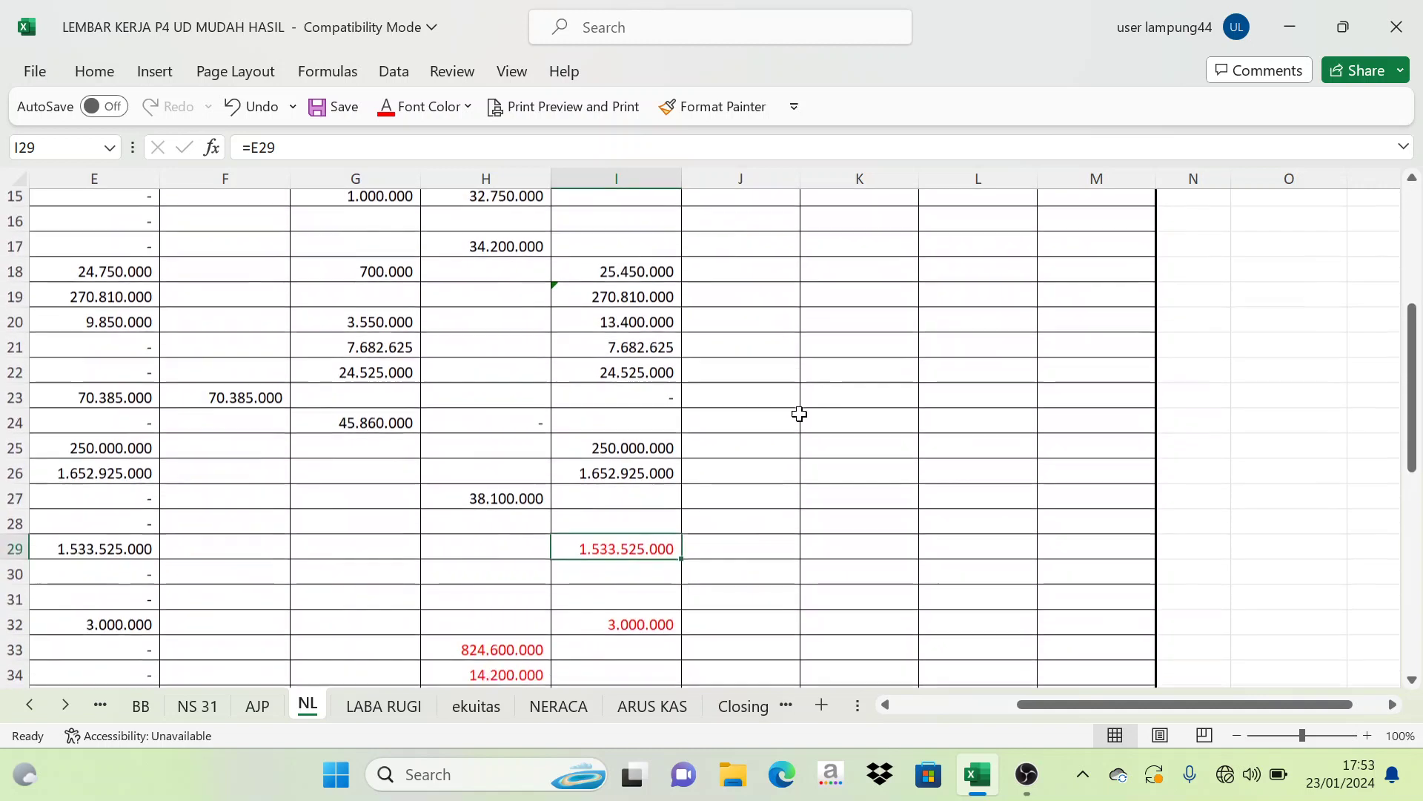
# Set the font colour of the RUGI LABA credit amounts for Sales (K29) and Freight Collected (K32) to Automatic.
pyautogui.click(848, 532)
pyautogui.click(468, 107)
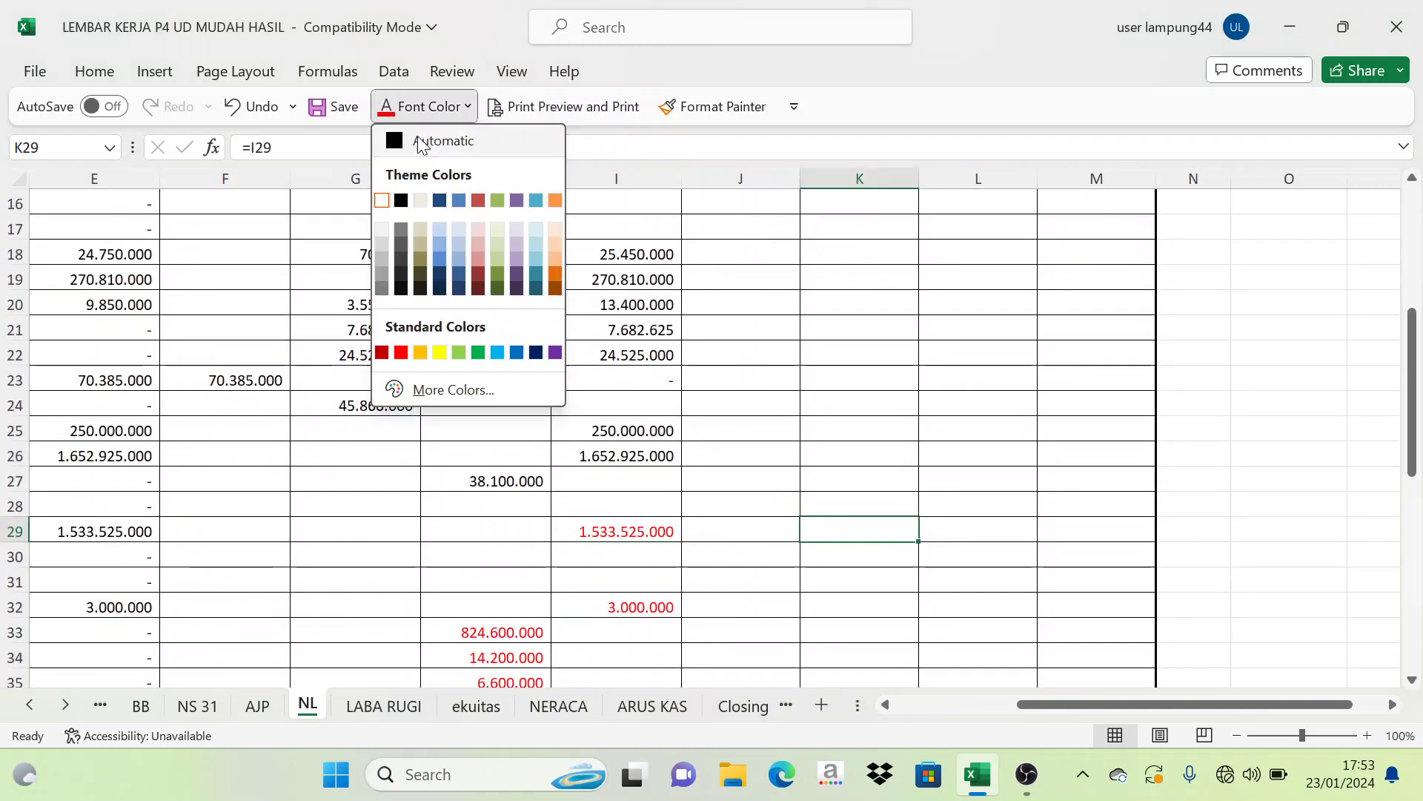
pyautogui.click(424, 140)
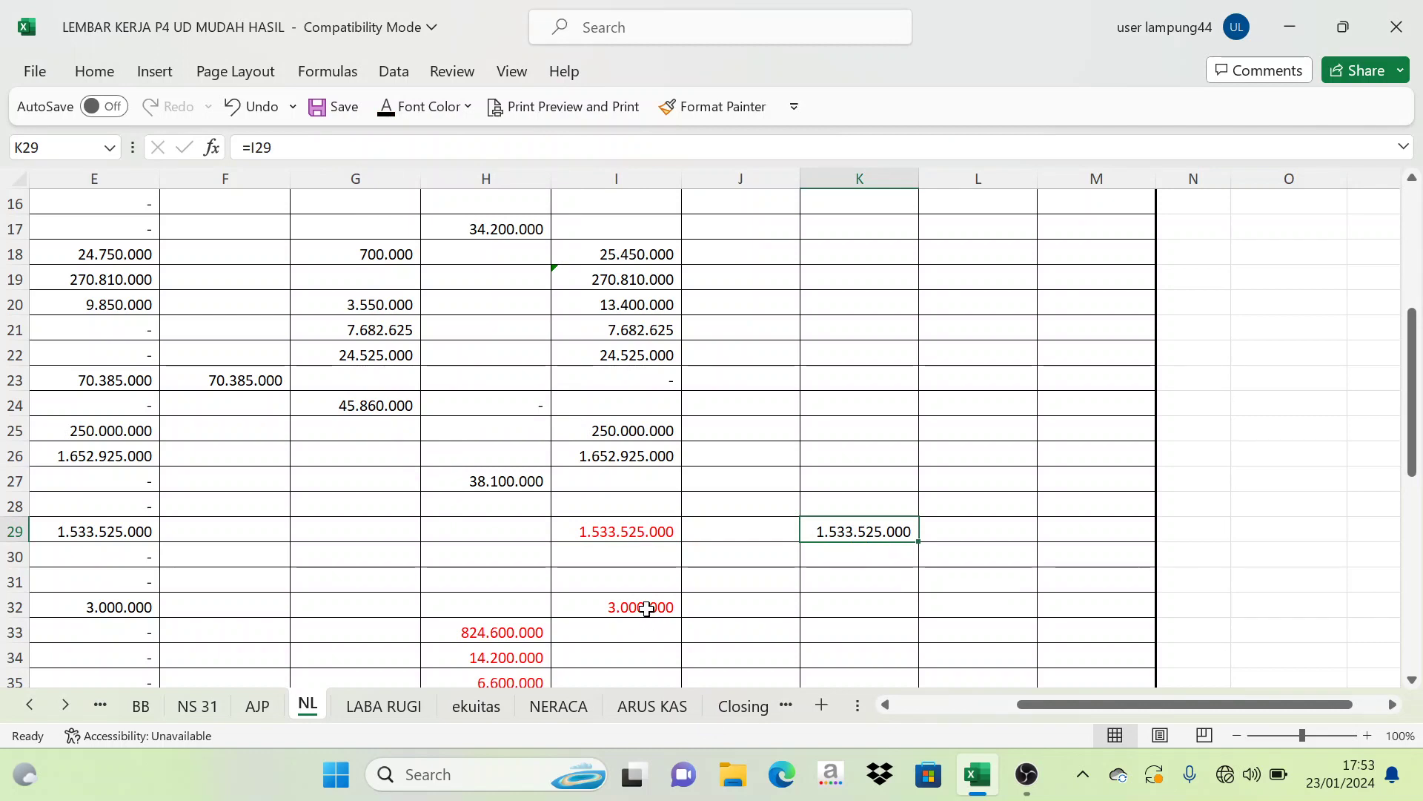
pyautogui.click(886, 609)
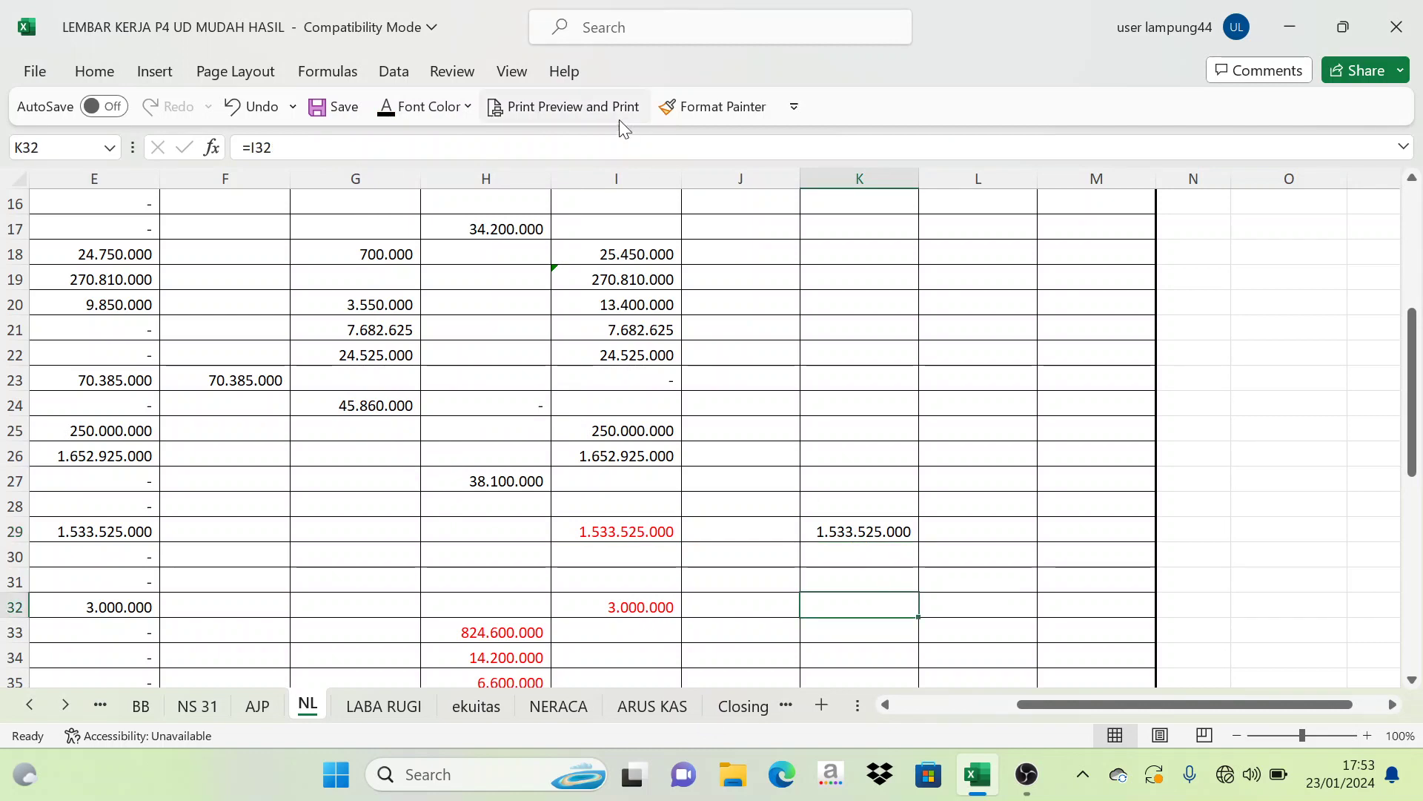
pyautogui.click(391, 106)
# Apply the Automatic font colour to the RUGI LABA debit amounts from Cost of goods Sold to Other Operating Expense (J33:J43).
pyautogui.scroll(-2, 646, 437)
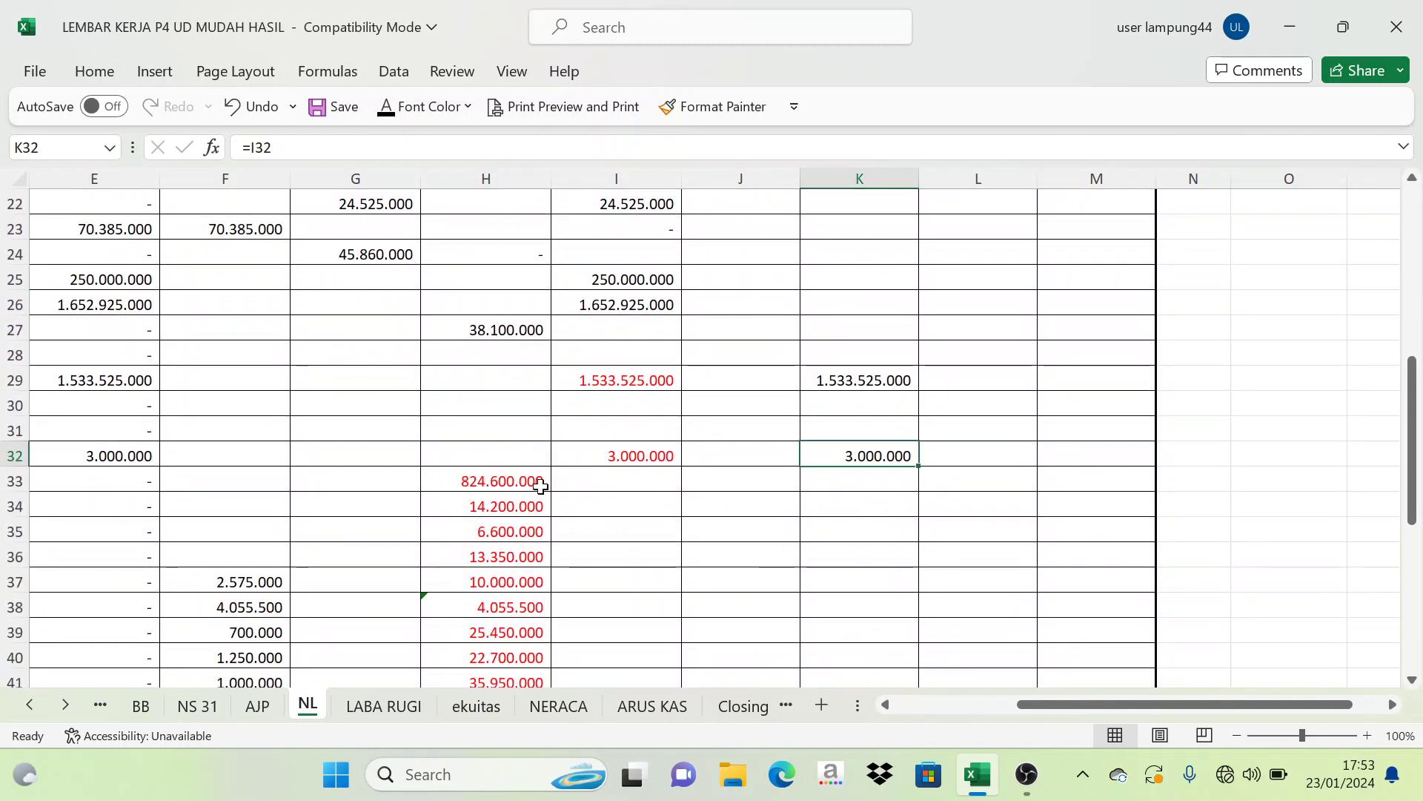
pyautogui.moveTo(742, 475); pyautogui.dragTo(724, 678)
pyautogui.scroll(-4, 696, 343)
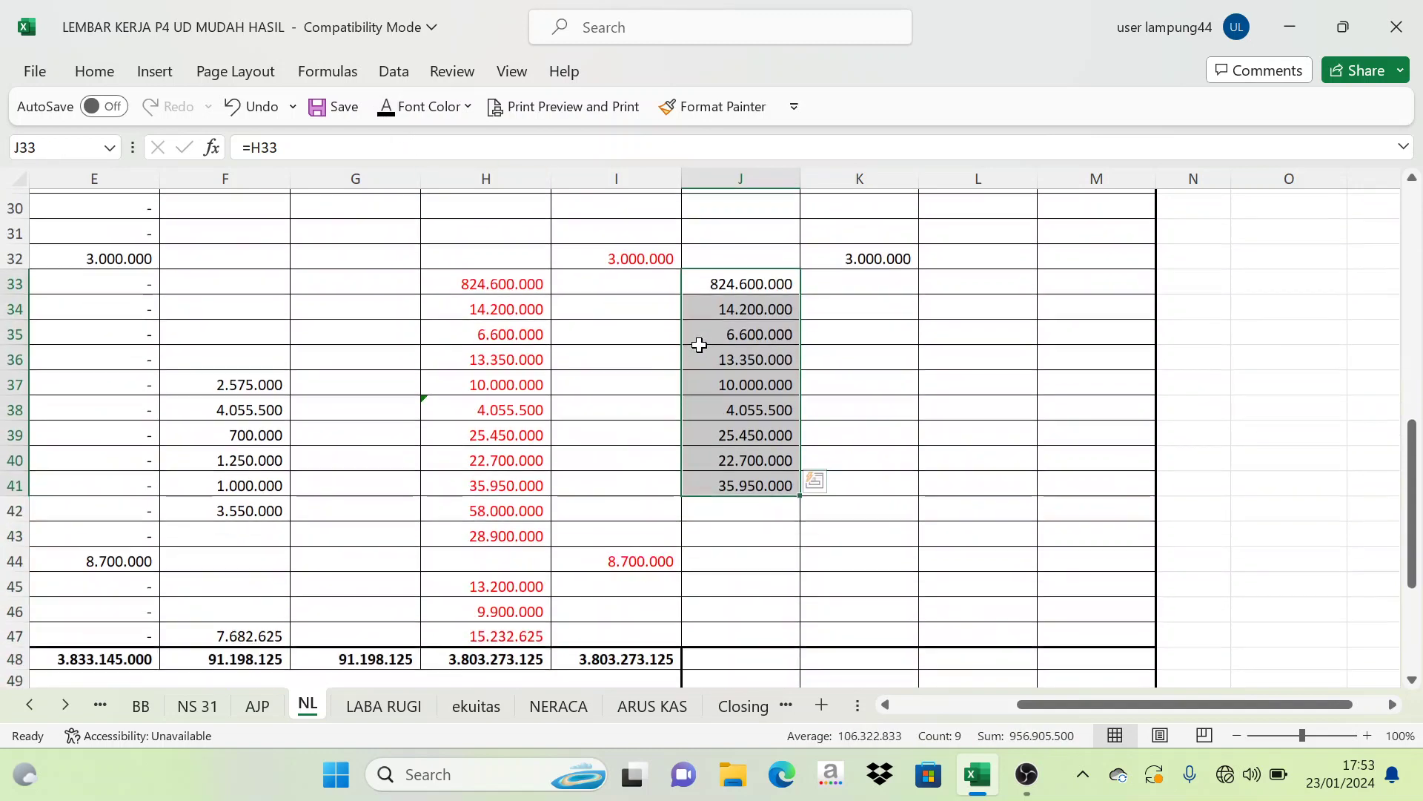
pyautogui.moveTo(737, 404); pyautogui.dragTo(744, 432)
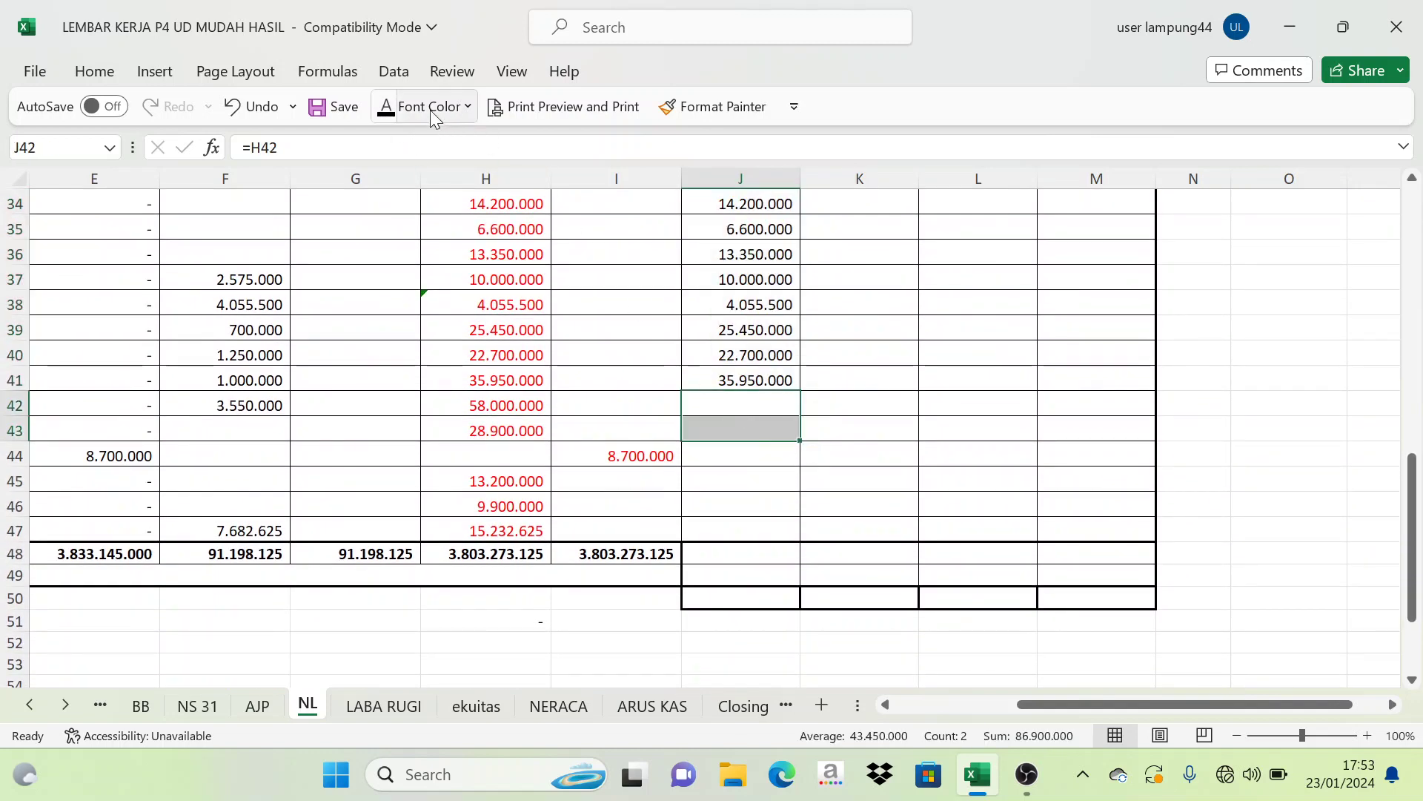
pyautogui.click(385, 106)
# Apply the Automatic font colour to the RUGI LABA amounts for Interest Revenue (K44) and the accounts in rows 45 to 47 (J45:J47).
pyautogui.click(882, 460)
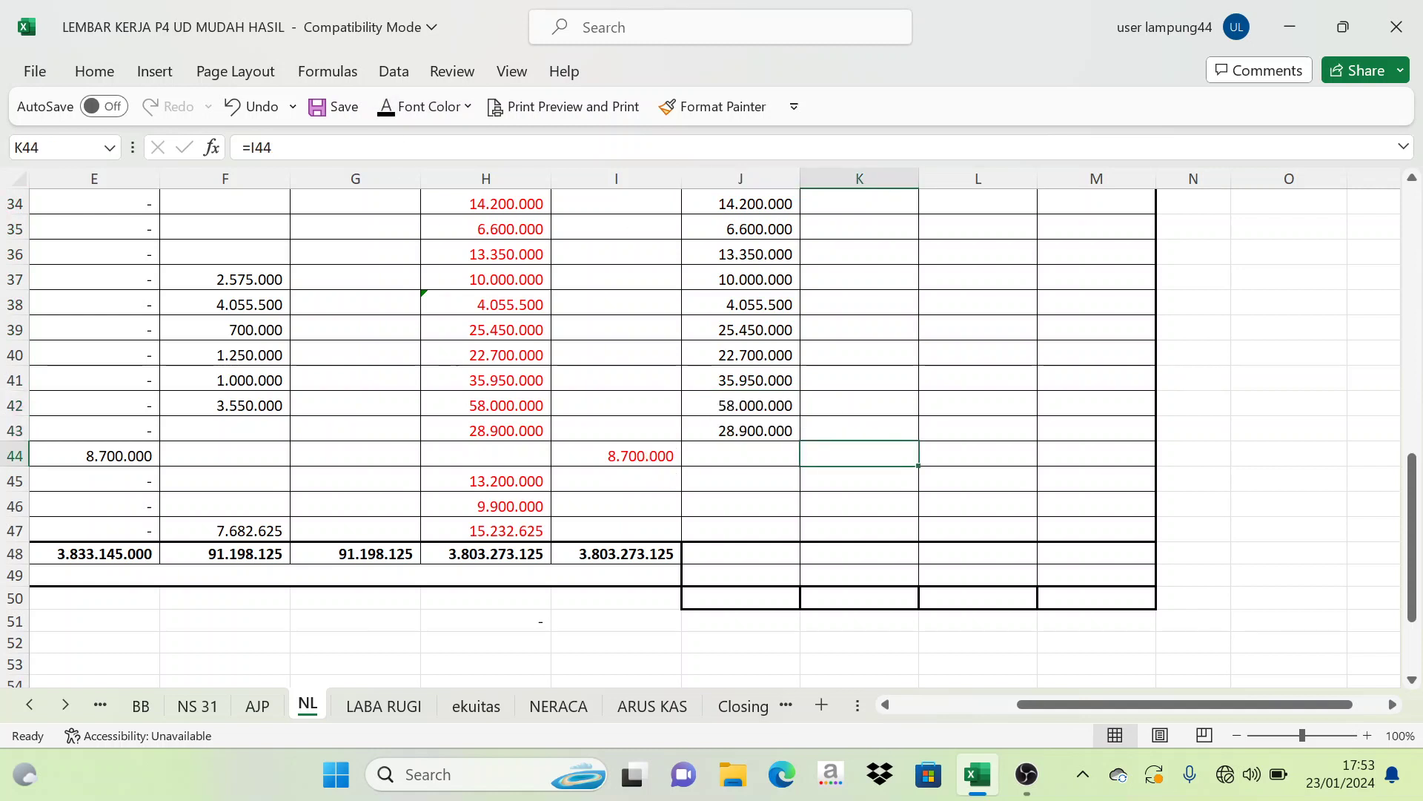
pyautogui.click(387, 108)
pyautogui.moveTo(691, 481); pyautogui.dragTo(711, 527)
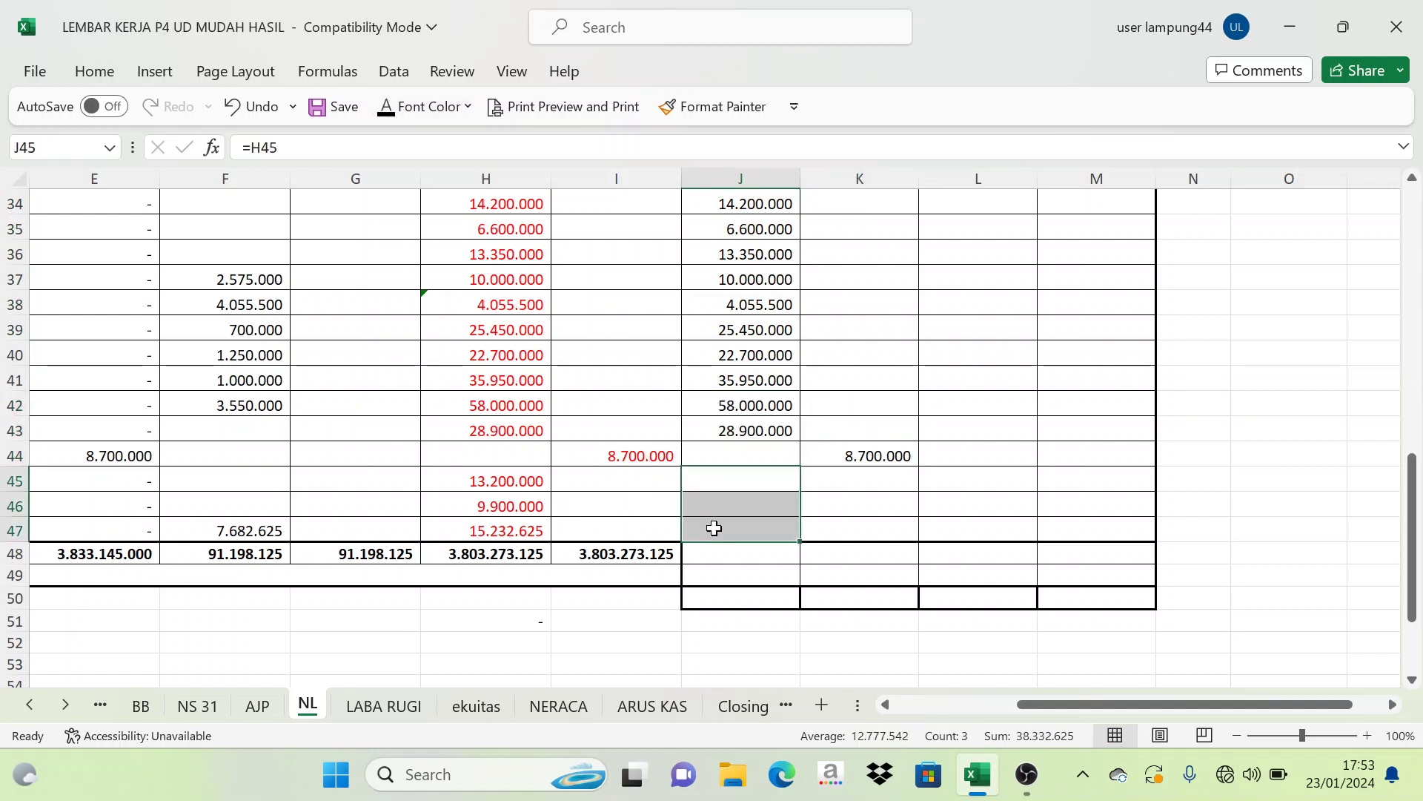
pyautogui.click(389, 113)
# Compare the RUGI LABA and NERACA SALDO DISESUAIKAN headings and amounts, and review the red account codes and names from row 29 down.
pyautogui.scroll(11, 937, 413)
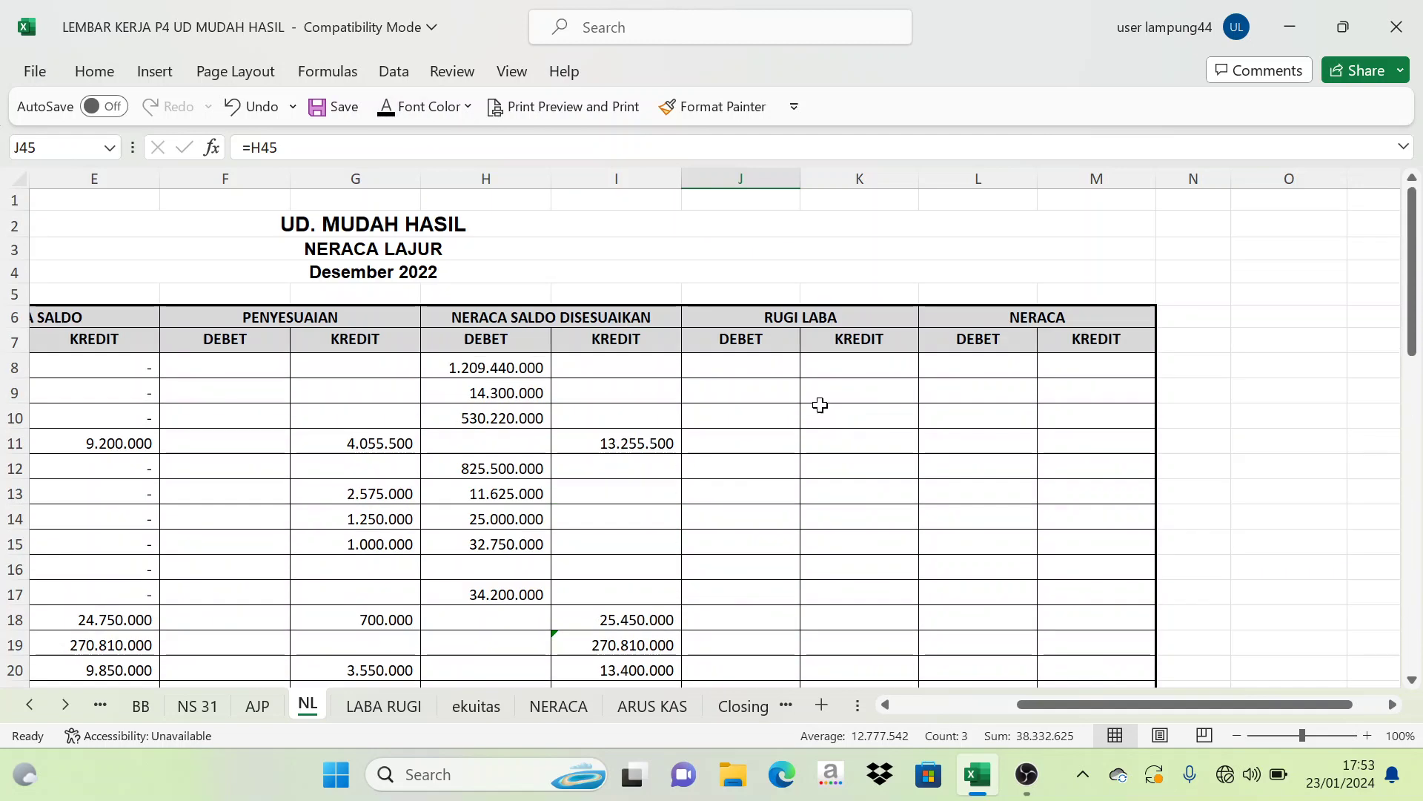
pyautogui.scroll(-8, 847, 395)
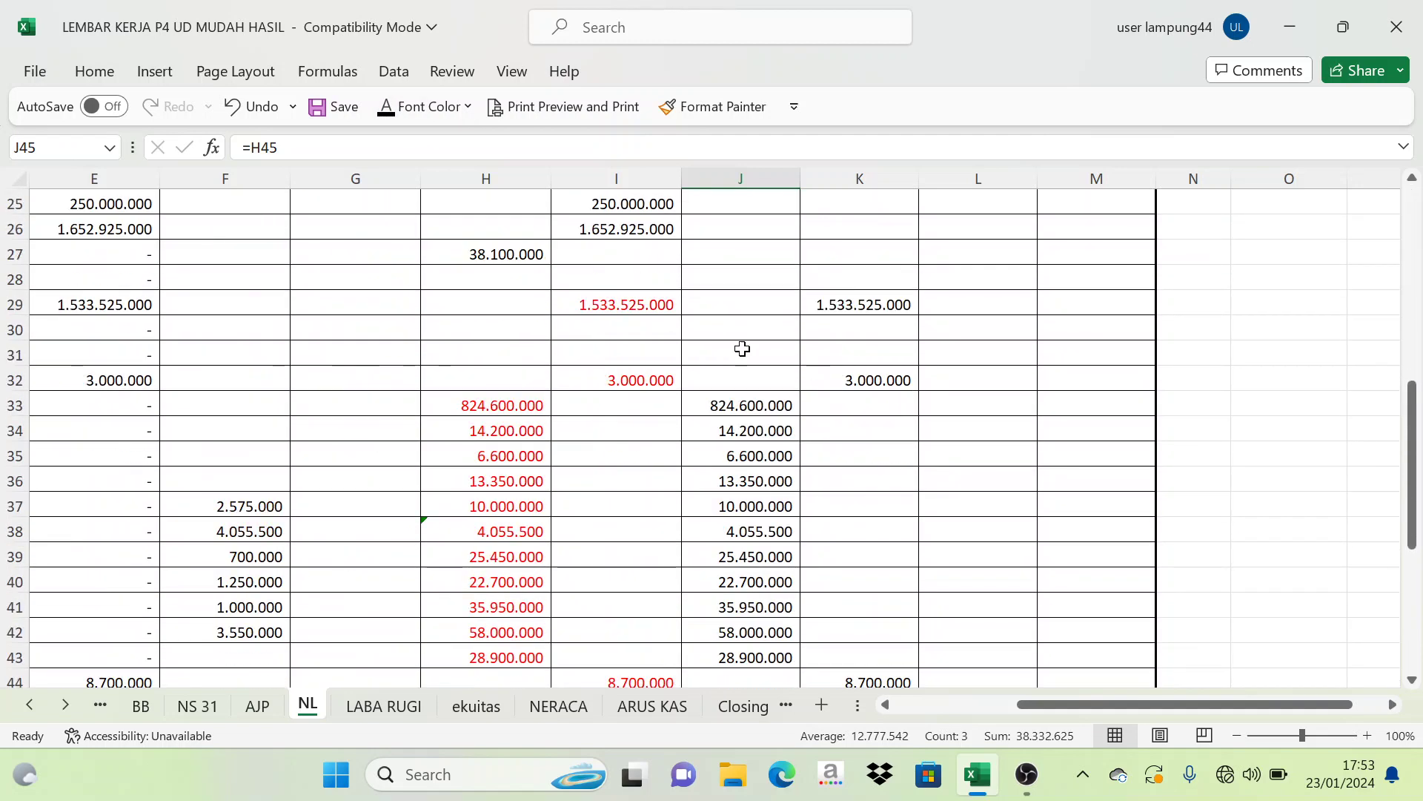
pyautogui.scroll(3, 732, 344)
pyautogui.scroll(5, 733, 344)
pyautogui.click(816, 318)
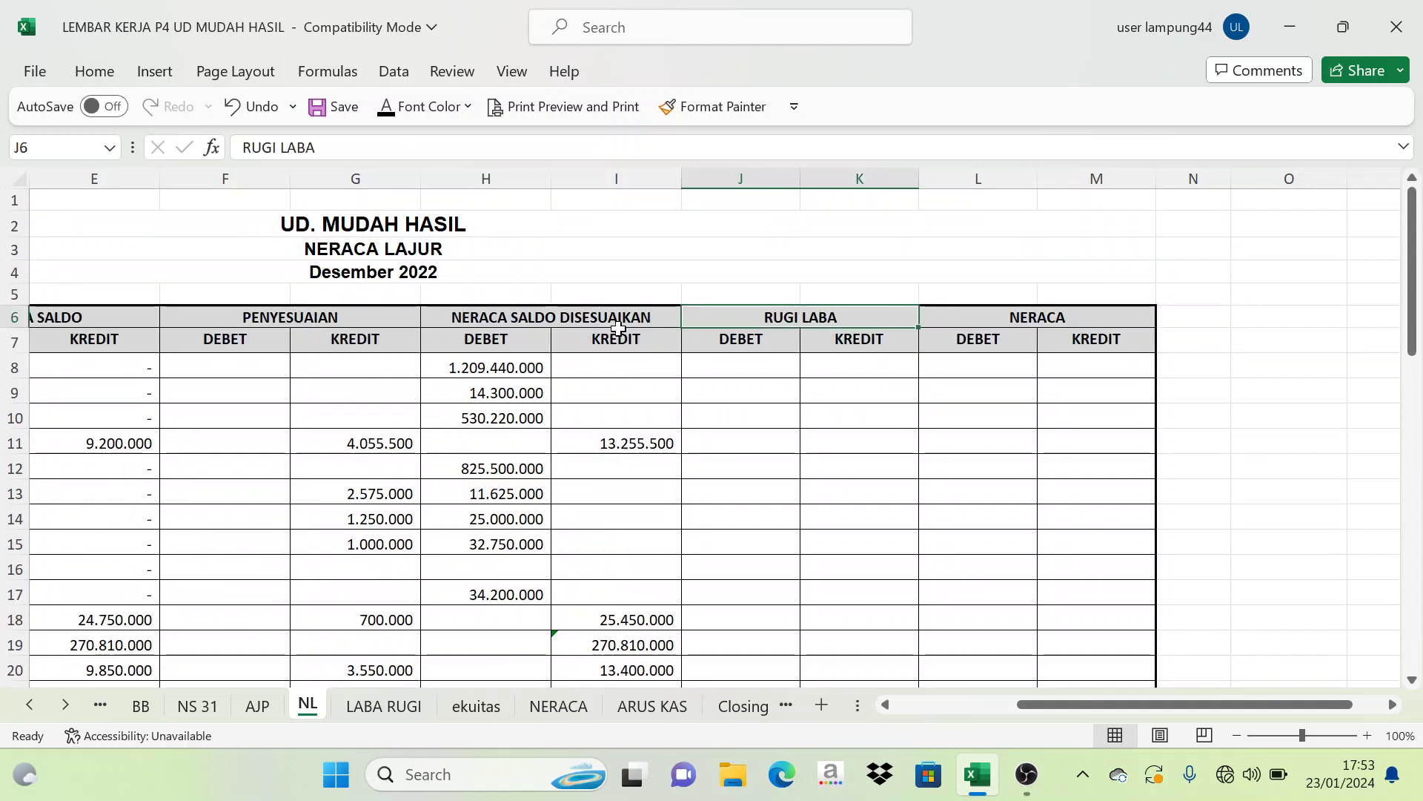
pyautogui.click(548, 318)
pyautogui.scroll(-7, 615, 467)
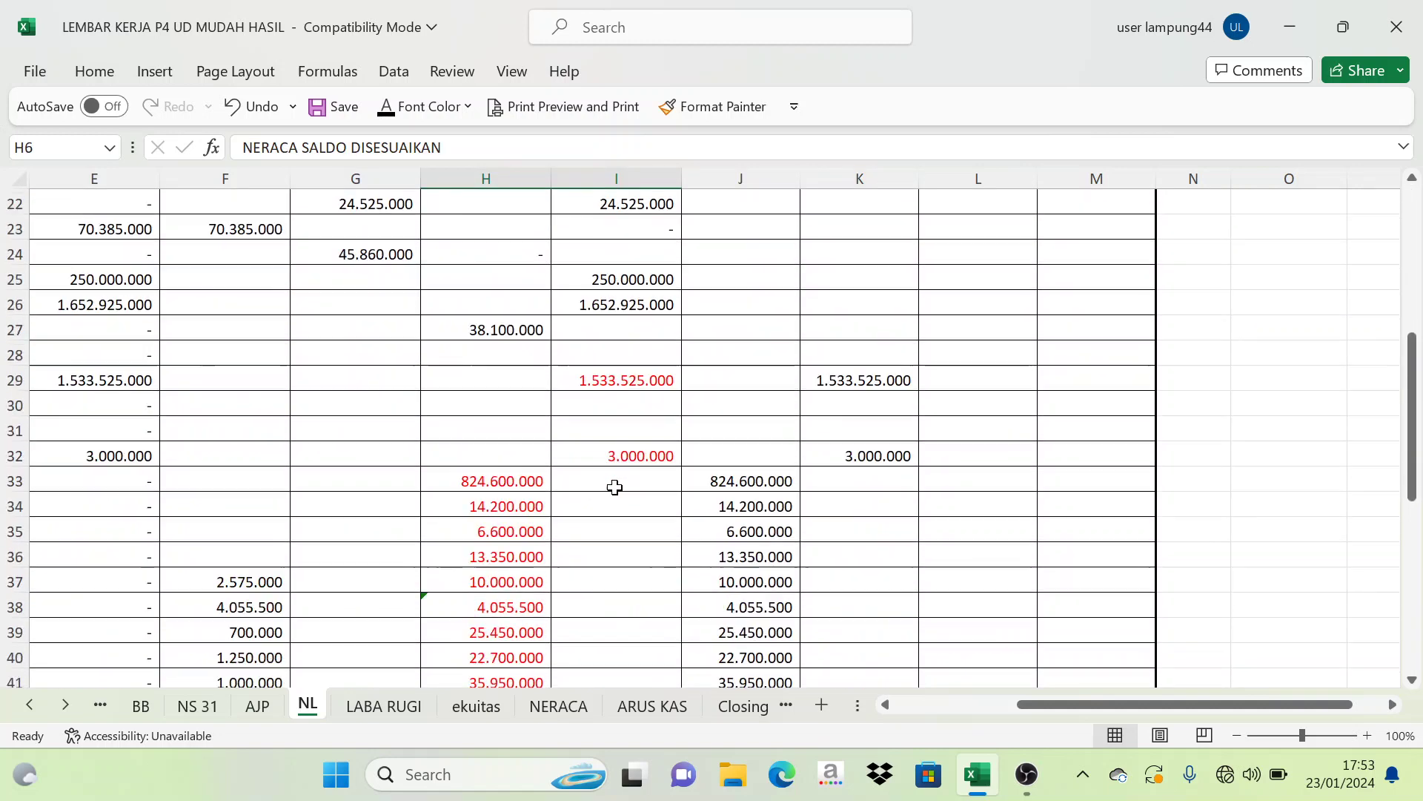
pyautogui.click(513, 385)
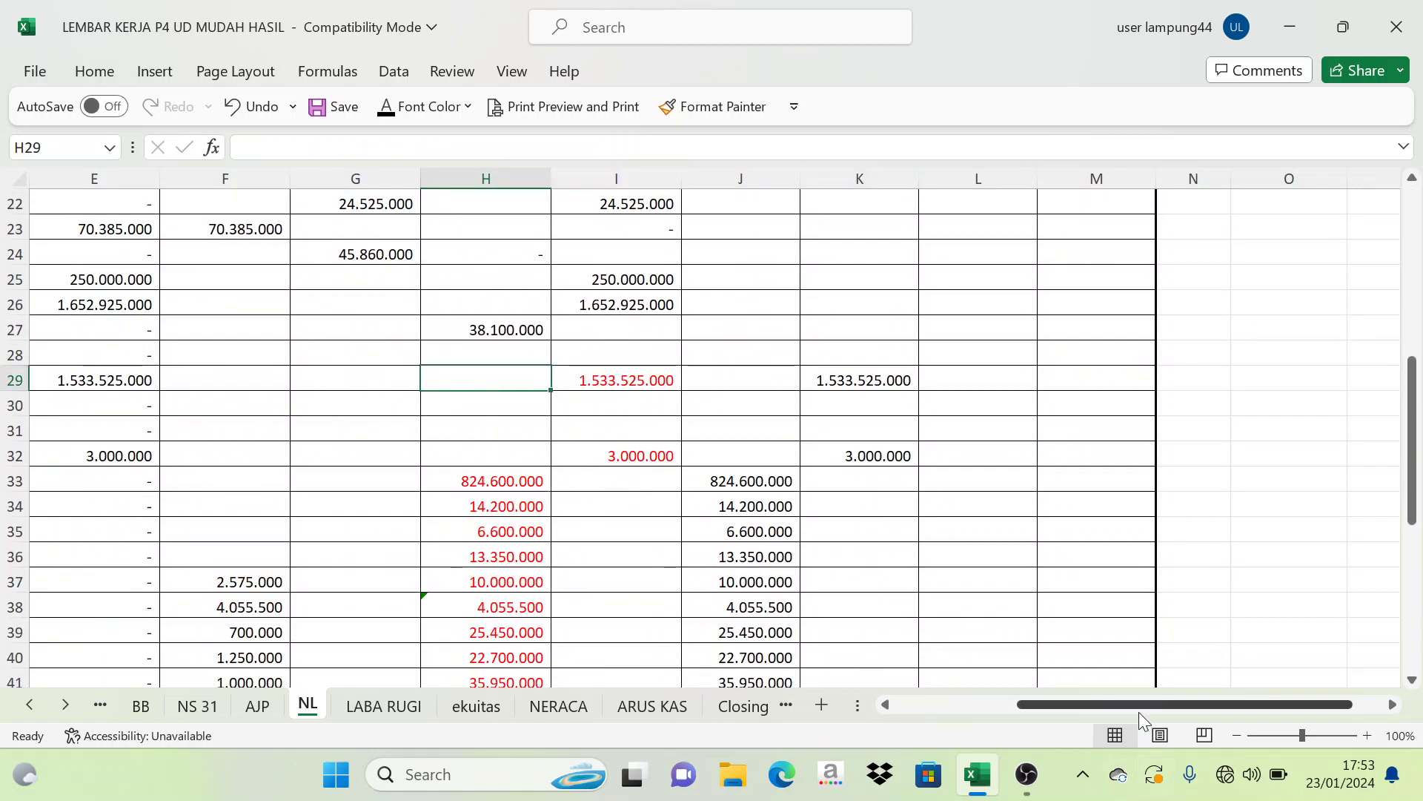
pyautogui.moveTo(1138, 705); pyautogui.dragTo(1017, 705)
pyautogui.scroll(-3, 59, 411)
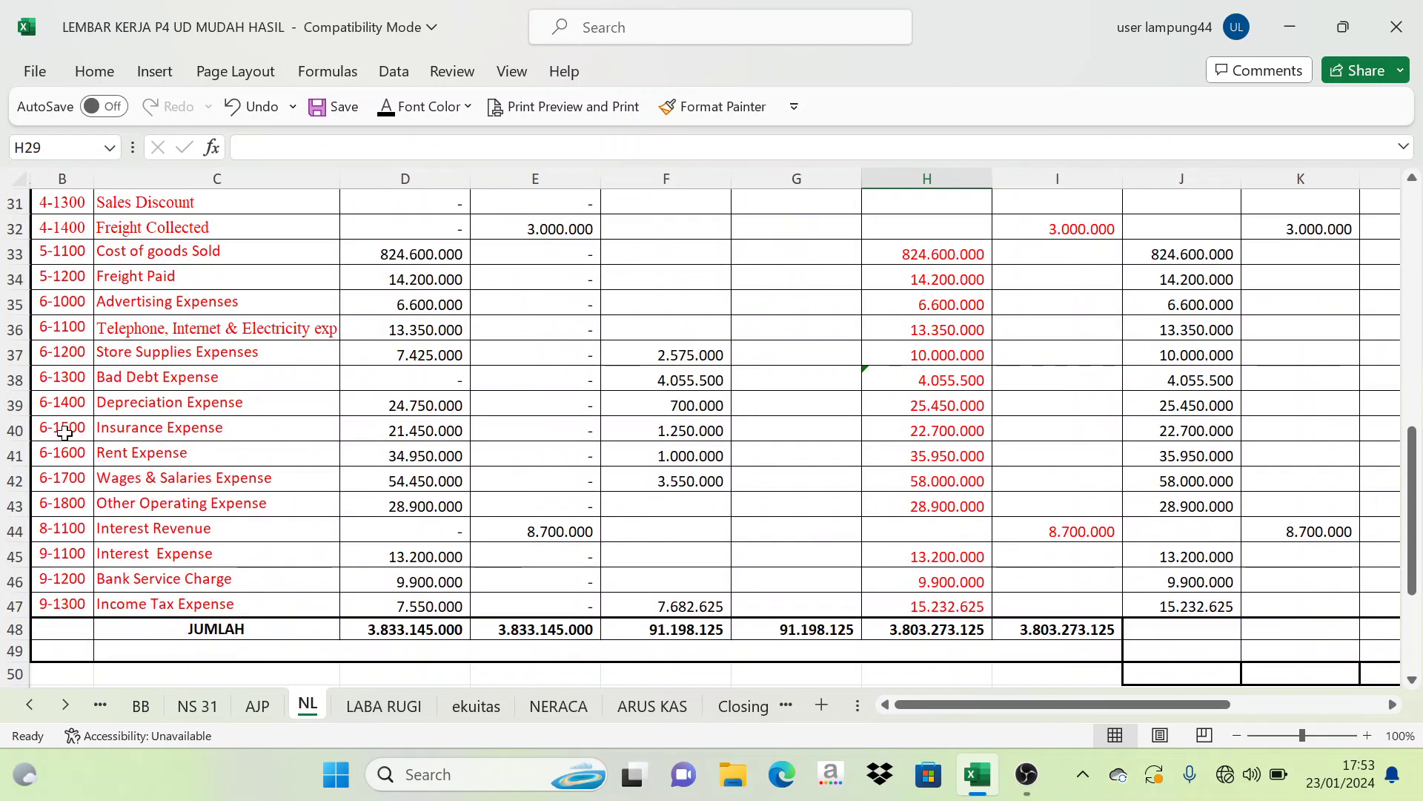
pyautogui.scroll(5, 842, 407)
pyautogui.scroll(-2, 964, 556)
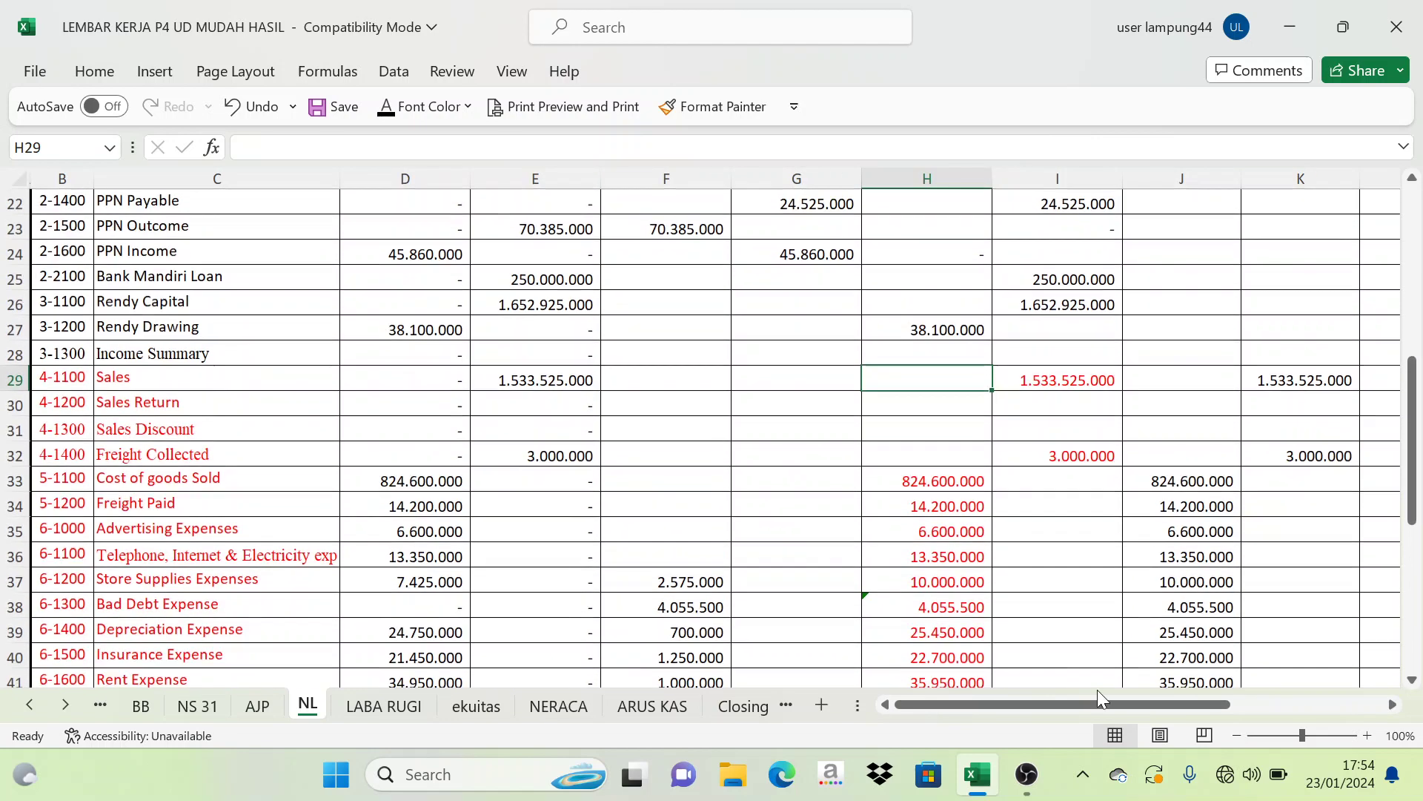
# Check how the adjusted Sales credit carries over to K29 and the adjusted Cost of goods Sold debit to J33 under RUGI LABA.
pyautogui.moveTo(1112, 705); pyautogui.dragTo(1144, 700)
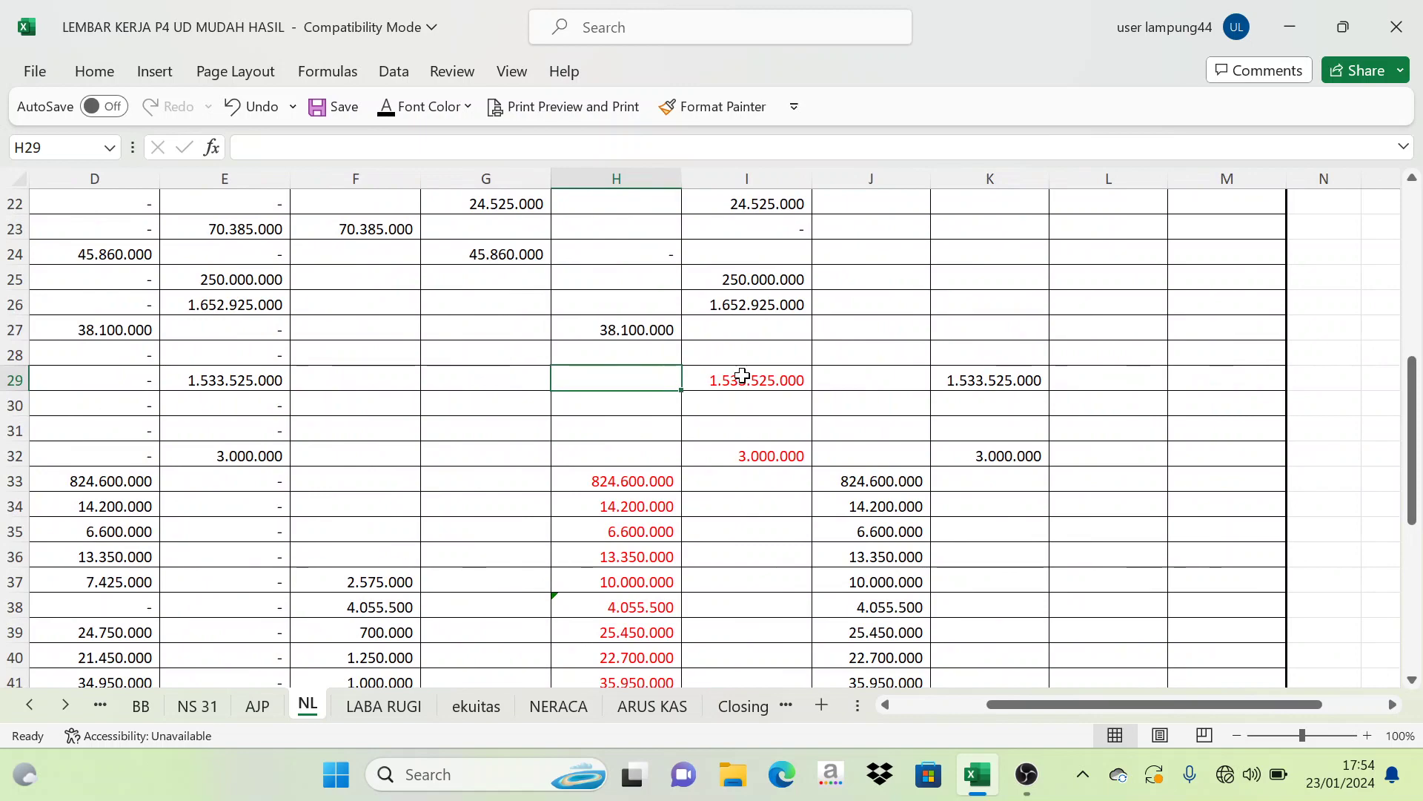
pyautogui.click(1033, 382)
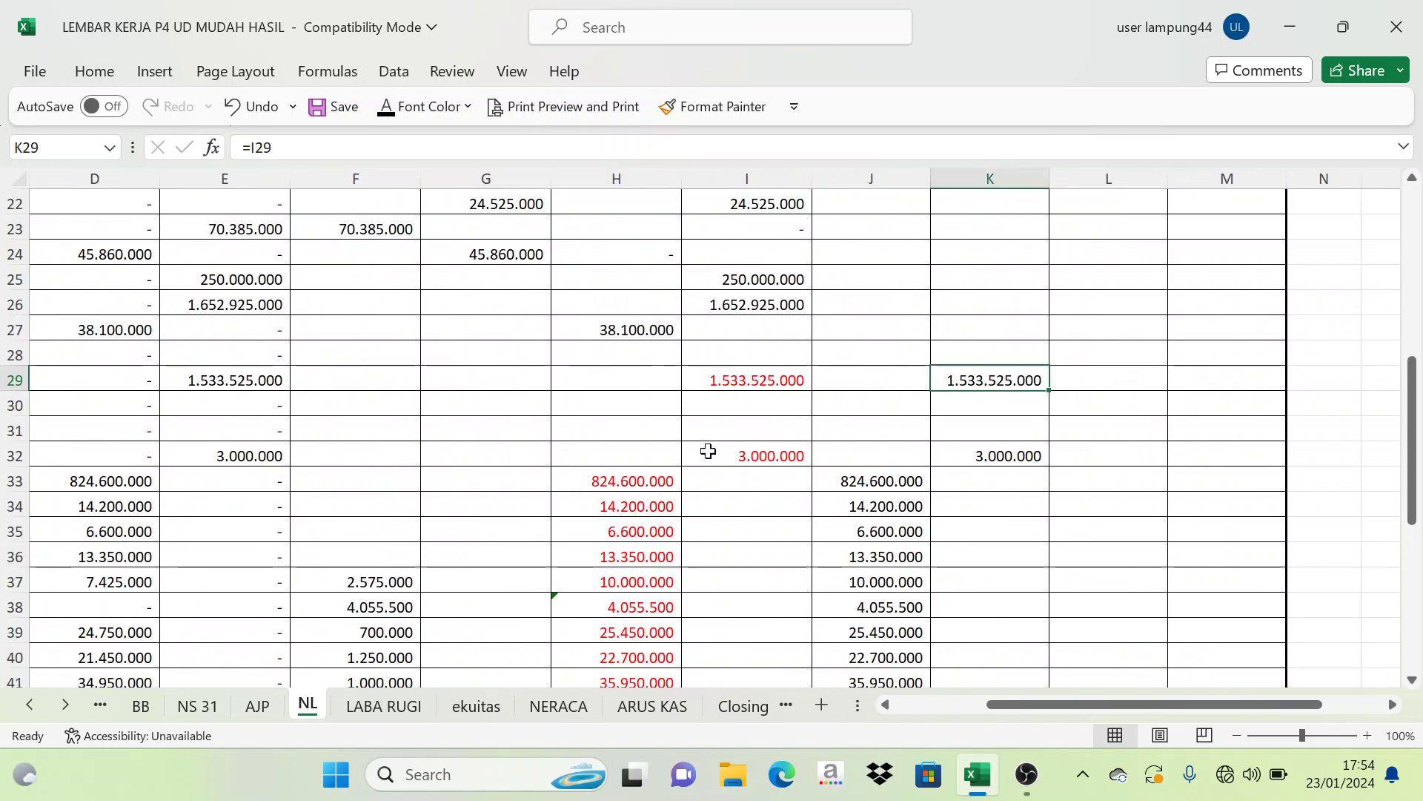
pyautogui.click(625, 475)
pyautogui.click(836, 482)
pyautogui.scroll(-4, 734, 498)
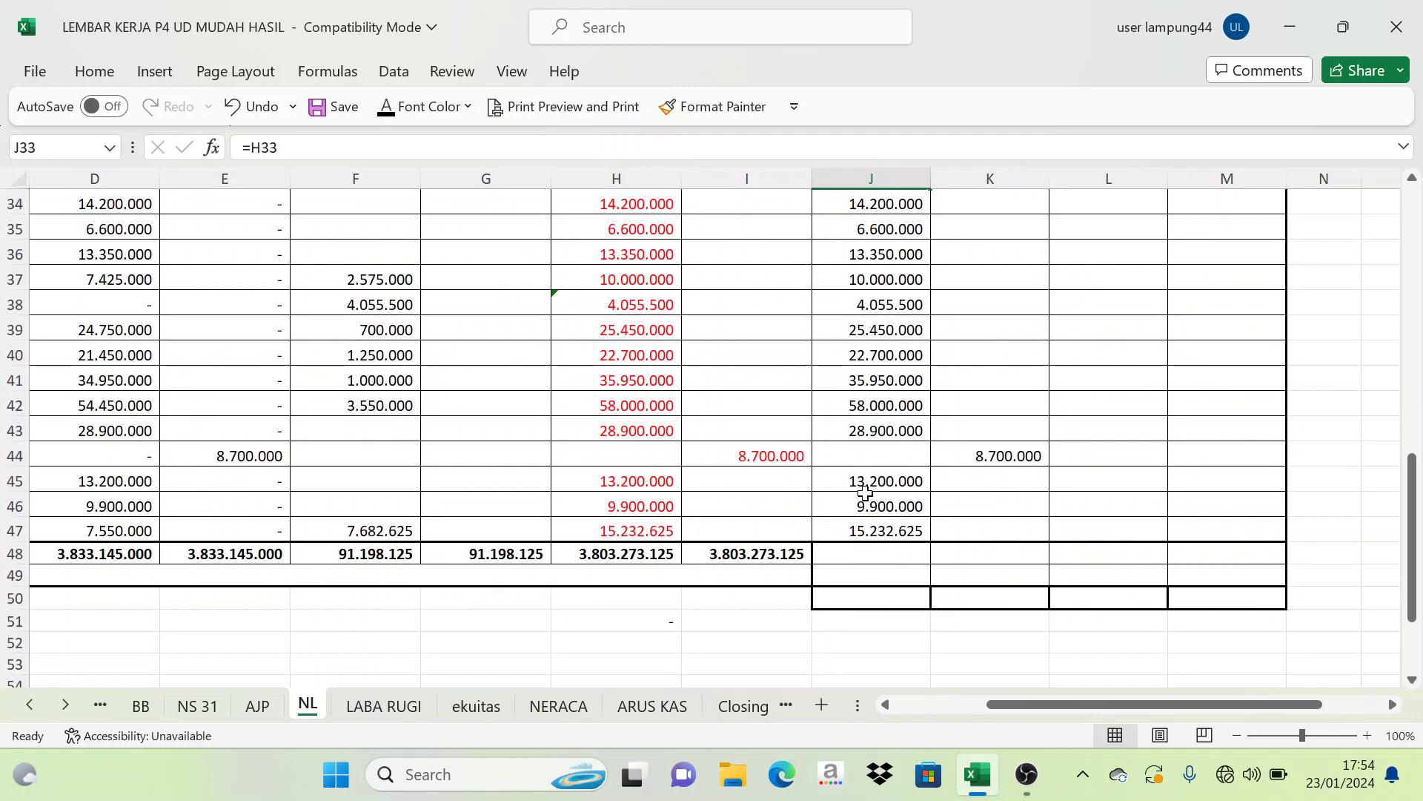
pyautogui.scroll(11, 887, 496)
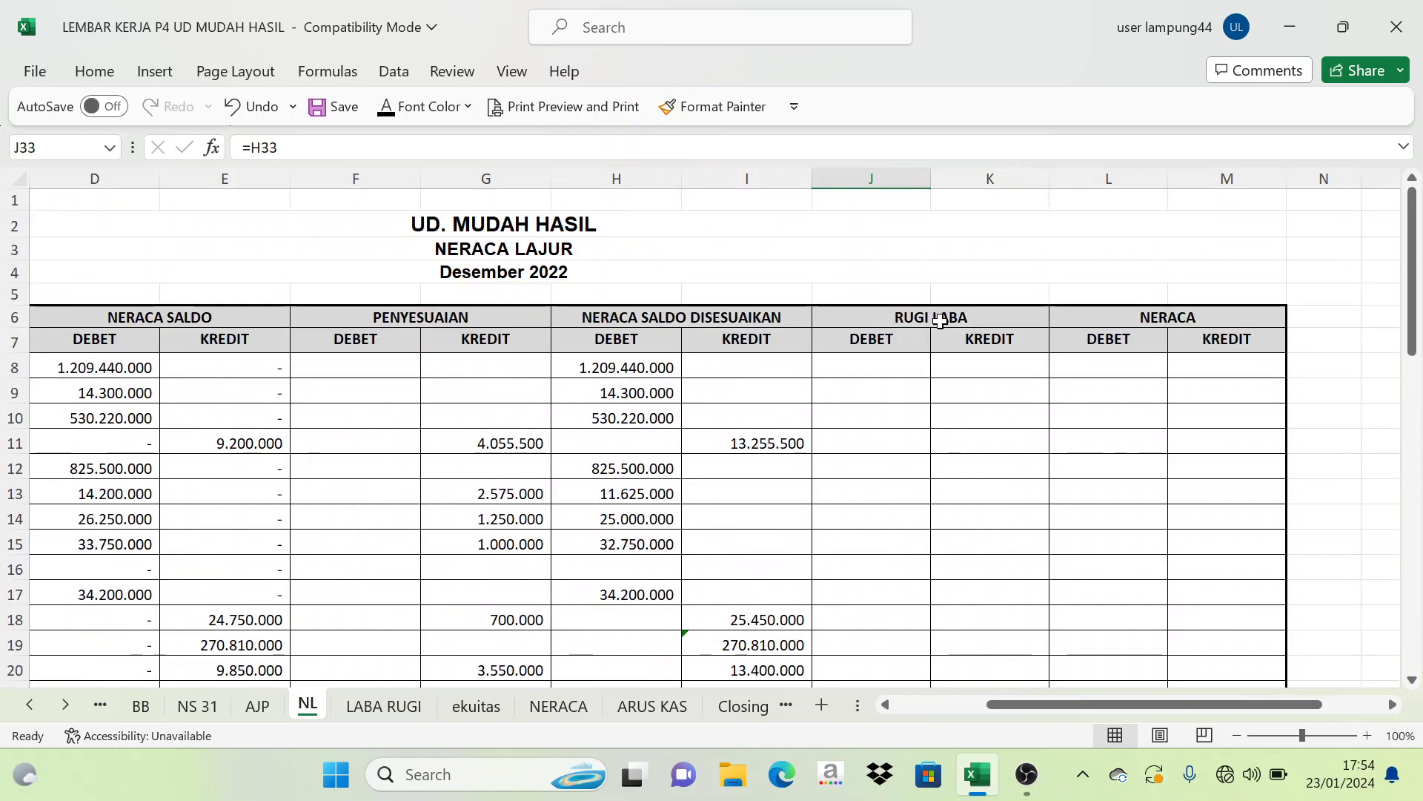
# Apply the Automatic font colour to the RUGI LABA debit and credit totals in the JUMLAH row (J48:K48).
pyautogui.scroll(-10, 931, 407)
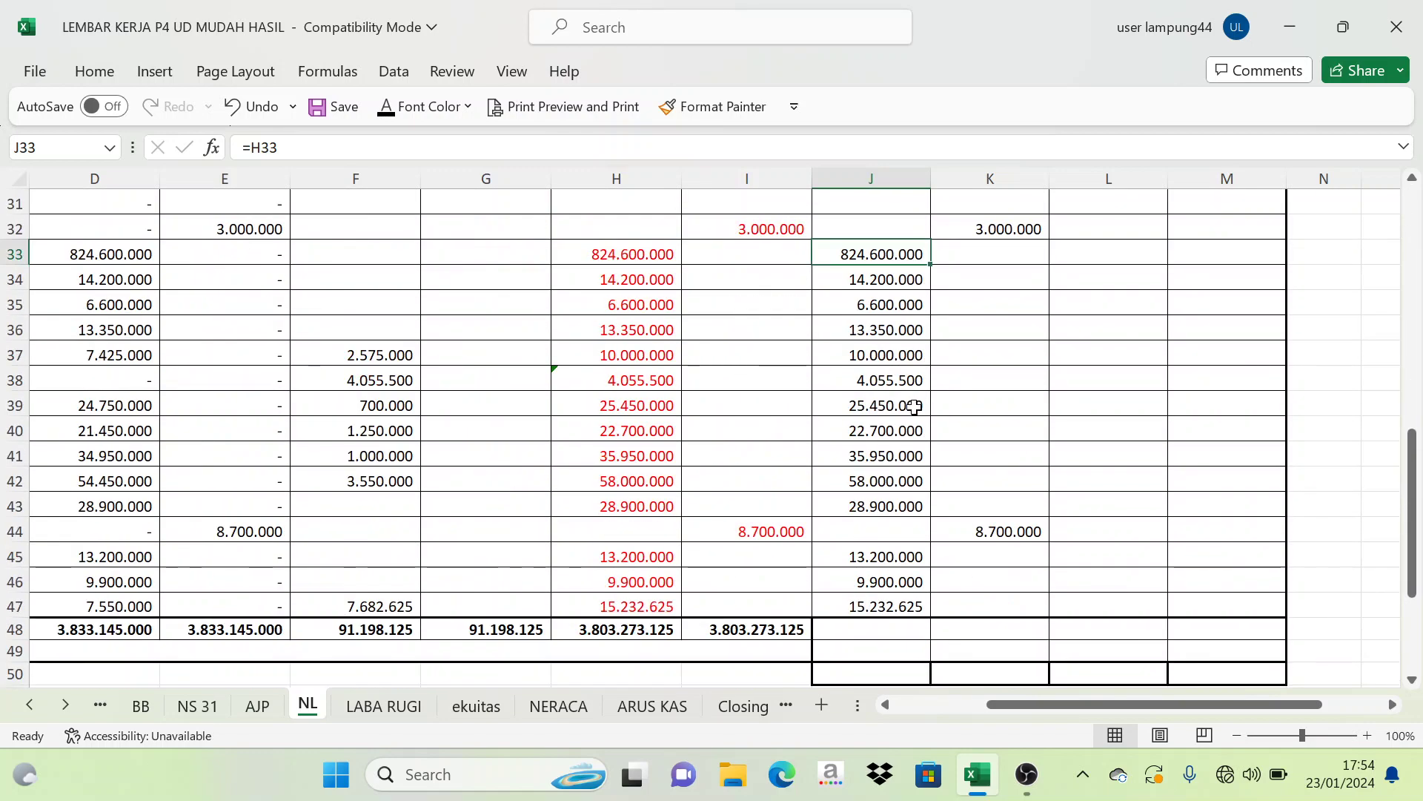
pyautogui.scroll(-2, 914, 407)
pyautogui.moveTo(874, 481); pyautogui.dragTo(968, 478)
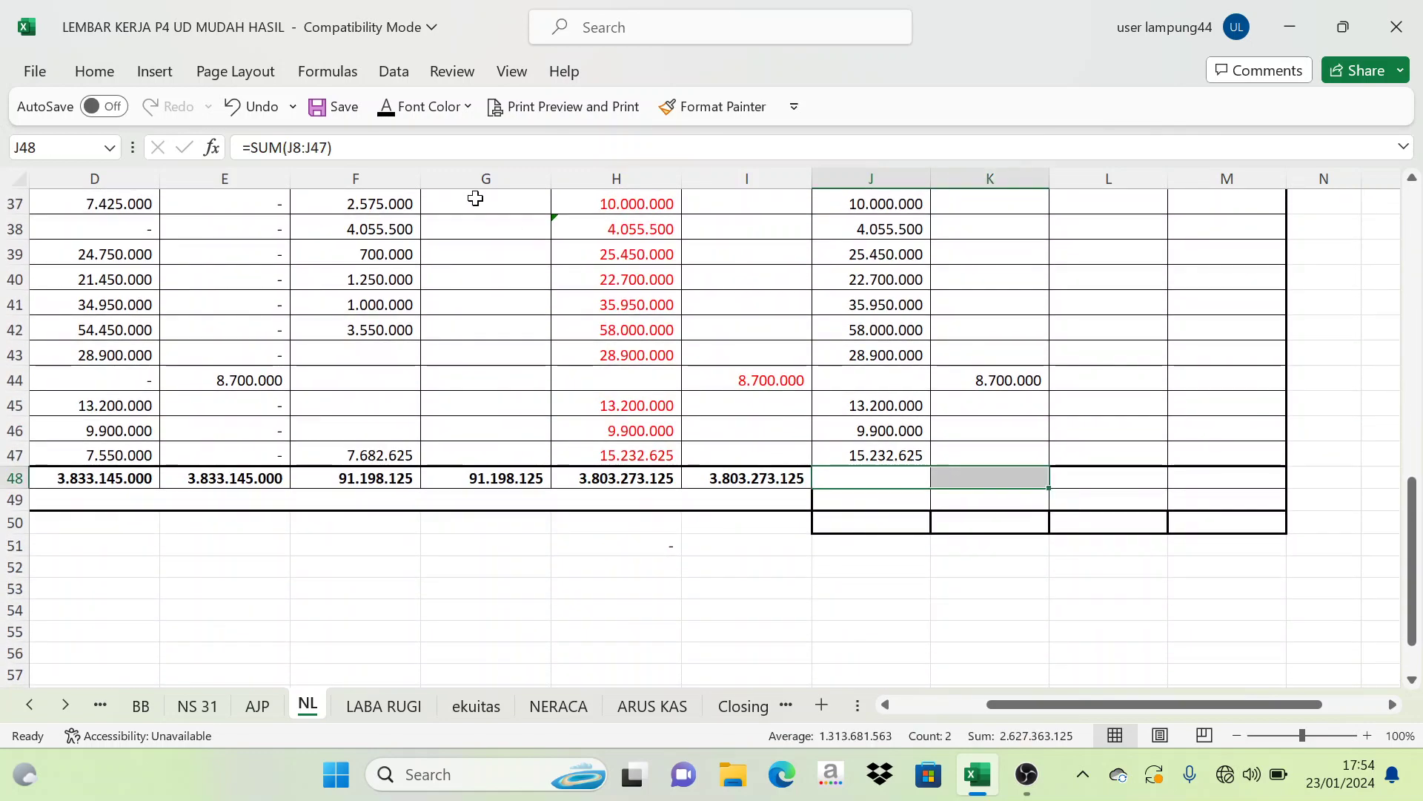
pyautogui.click(386, 106)
pyautogui.click(1076, 319)
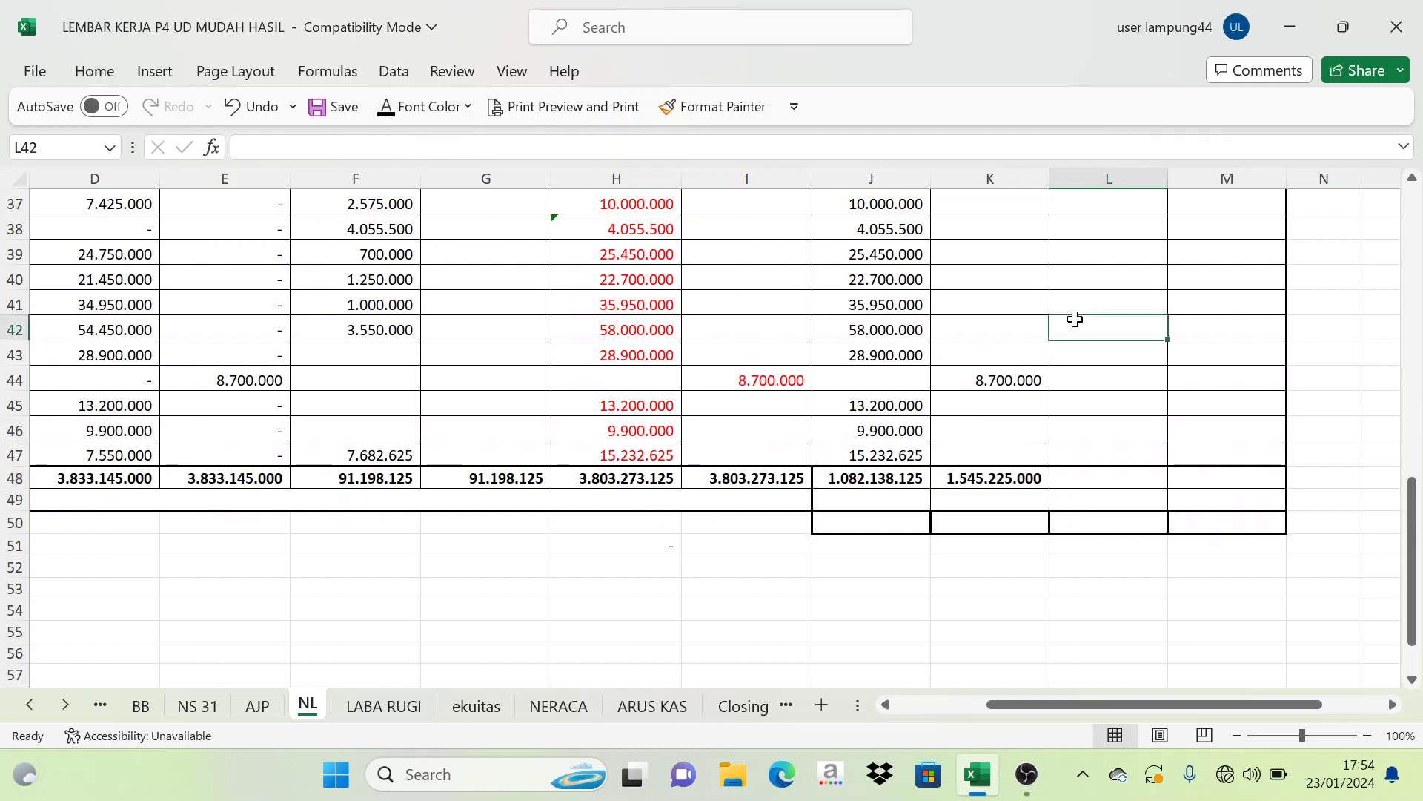
# Compare the RUGI LABA debit and credit totals in J48 and K48, and review the revenue and expense amounts behind them.
pyautogui.click(990, 474)
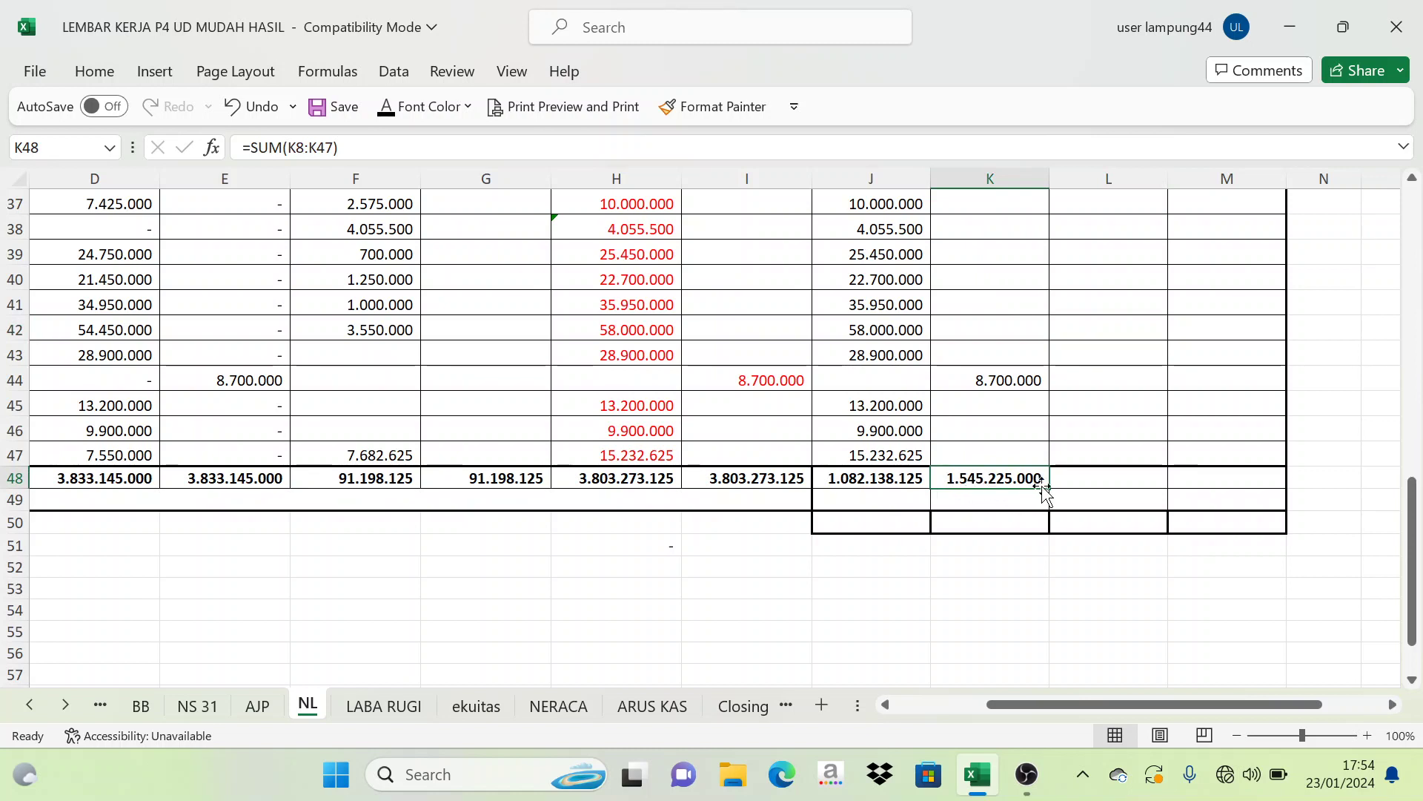
pyautogui.click(919, 480)
pyautogui.click(957, 478)
pyautogui.click(913, 479)
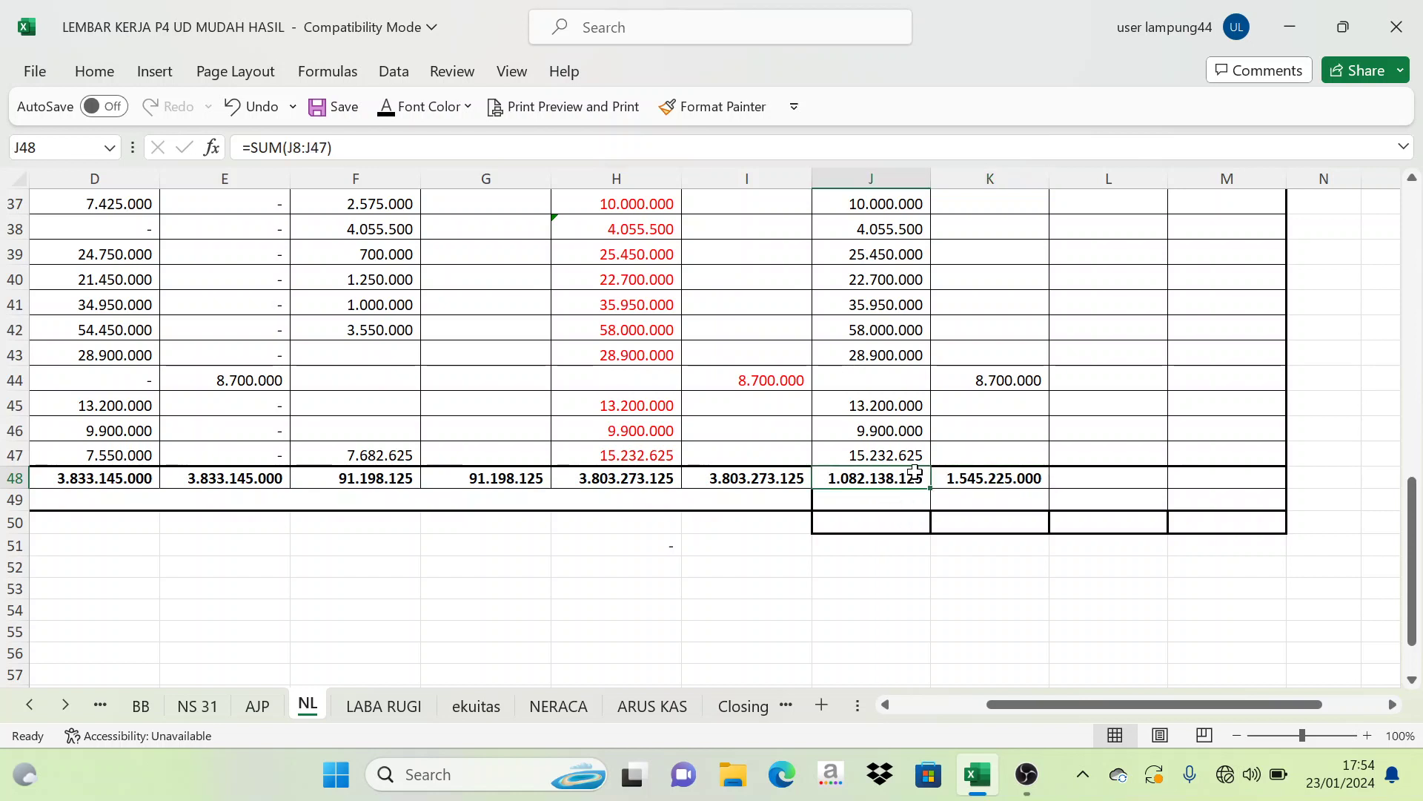
pyautogui.scroll(2, 934, 476)
pyautogui.scroll(3, 949, 499)
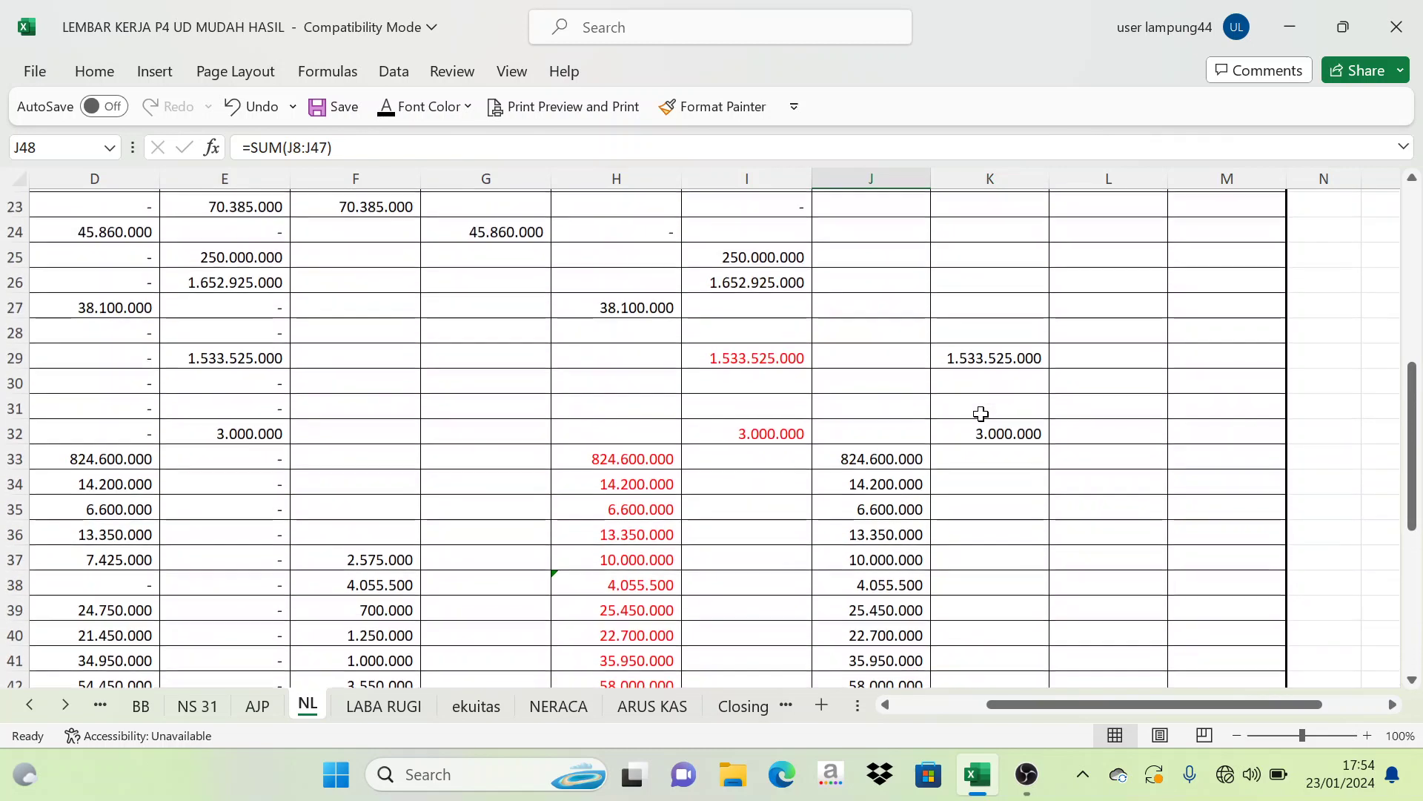
pyautogui.scroll(-6, 976, 401)
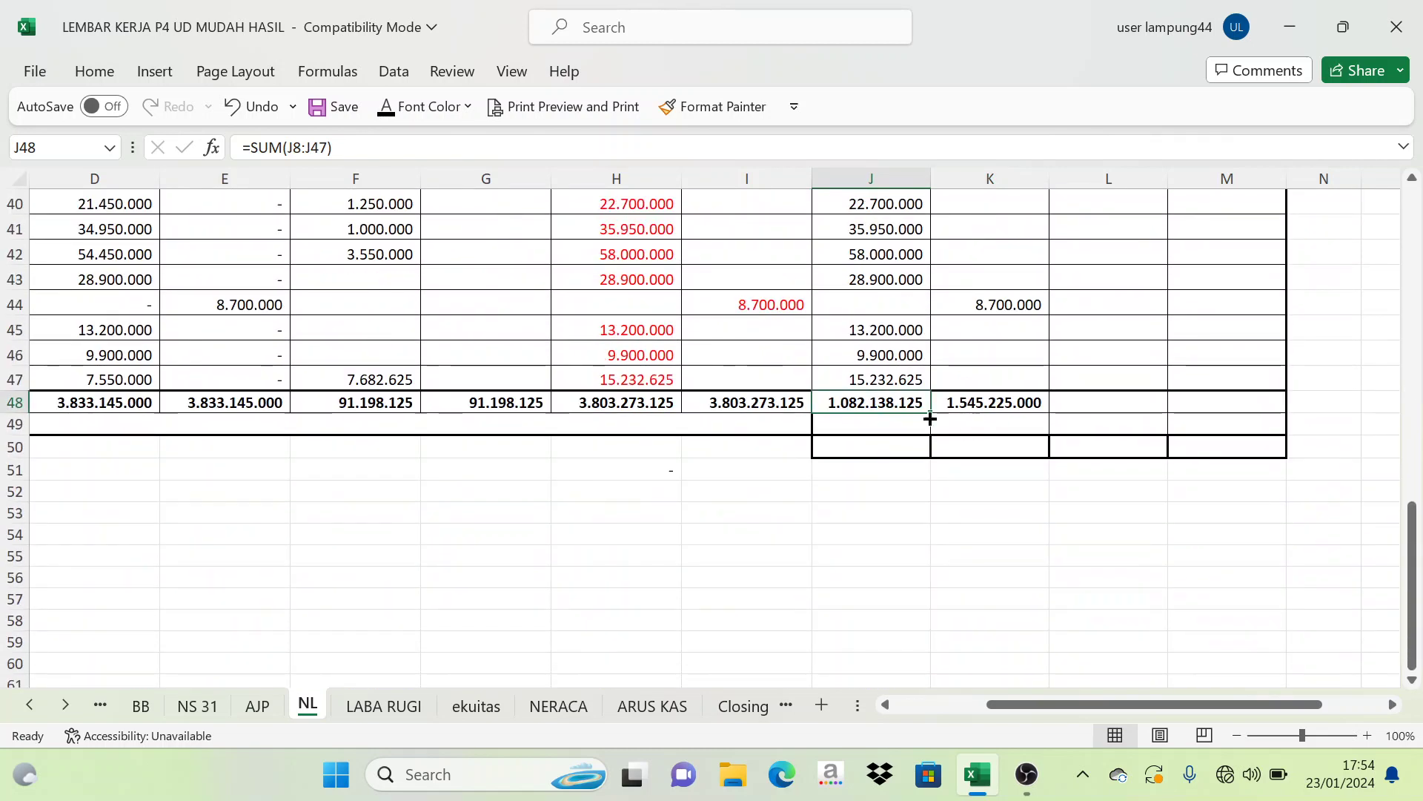
pyautogui.click(979, 404)
pyautogui.click(1009, 305)
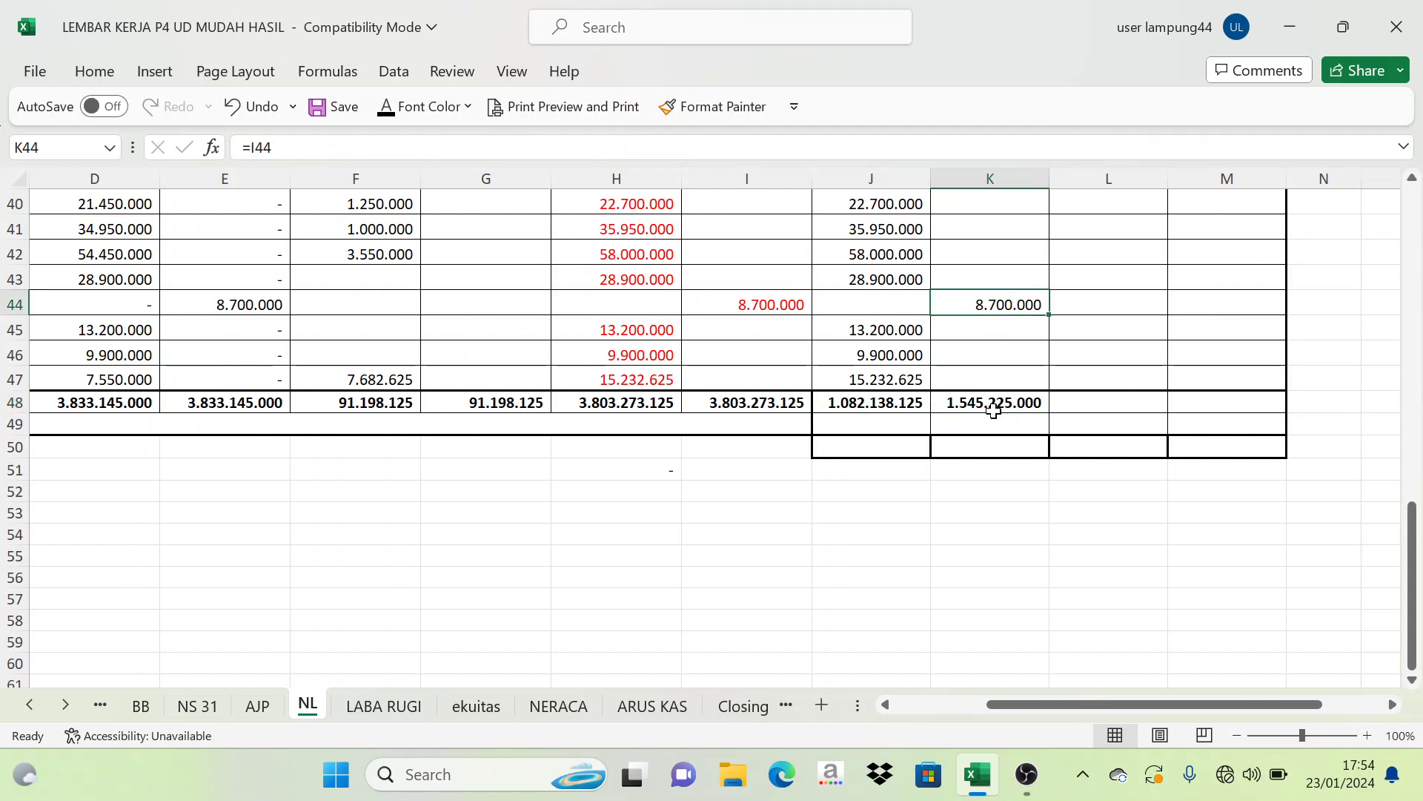
pyautogui.click(913, 402)
pyautogui.scroll(6, 934, 393)
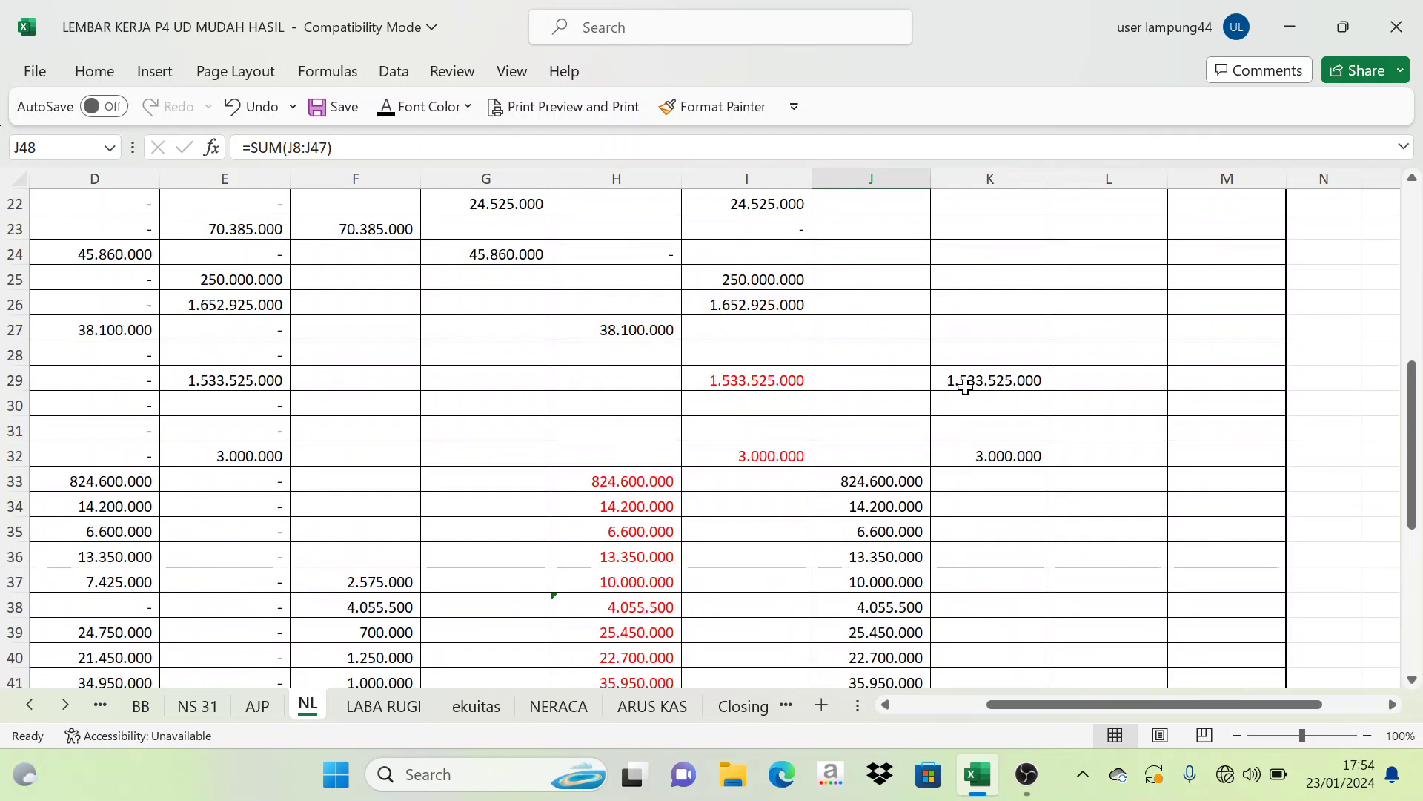
# Review the RUGI LABA credits in K29:K47 and debits in J33:J47, and compare their totals in J48 and K48.
pyautogui.moveTo(986, 377); pyautogui.dragTo(995, 658)
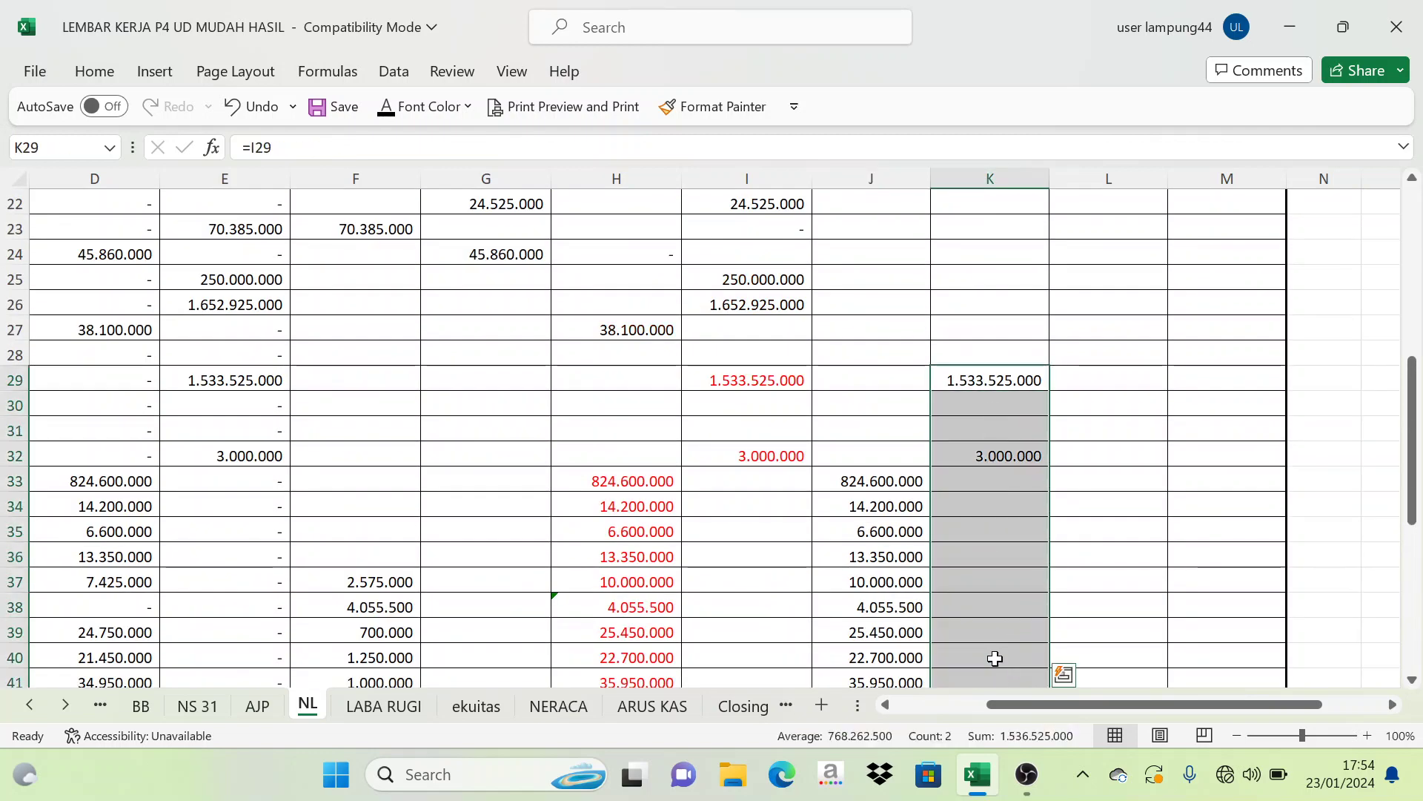
pyautogui.scroll(-2, 995, 658)
pyautogui.scroll(-2, 972, 546)
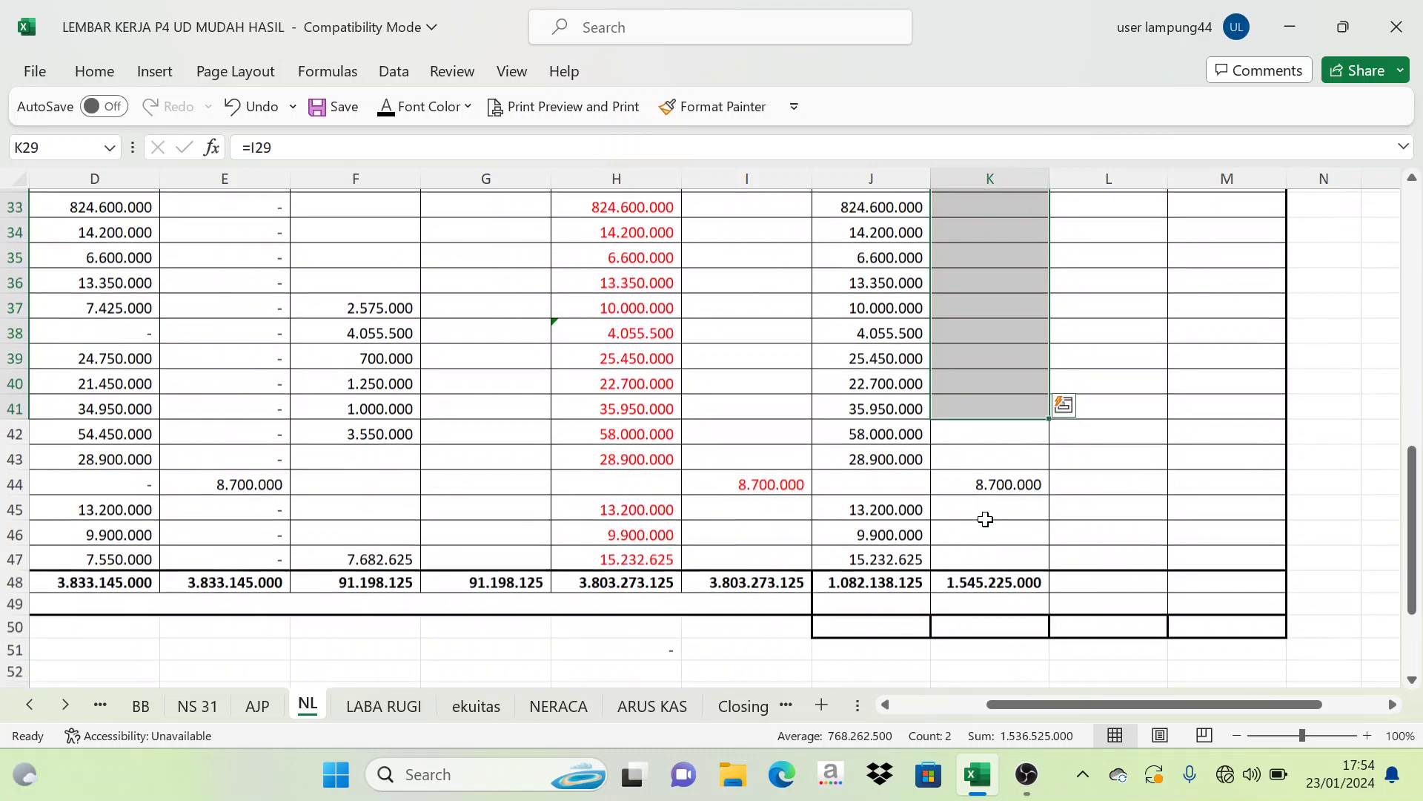
pyautogui.keyDown('shift'); pyautogui.click(991, 531); pyautogui.keyUp('shift')
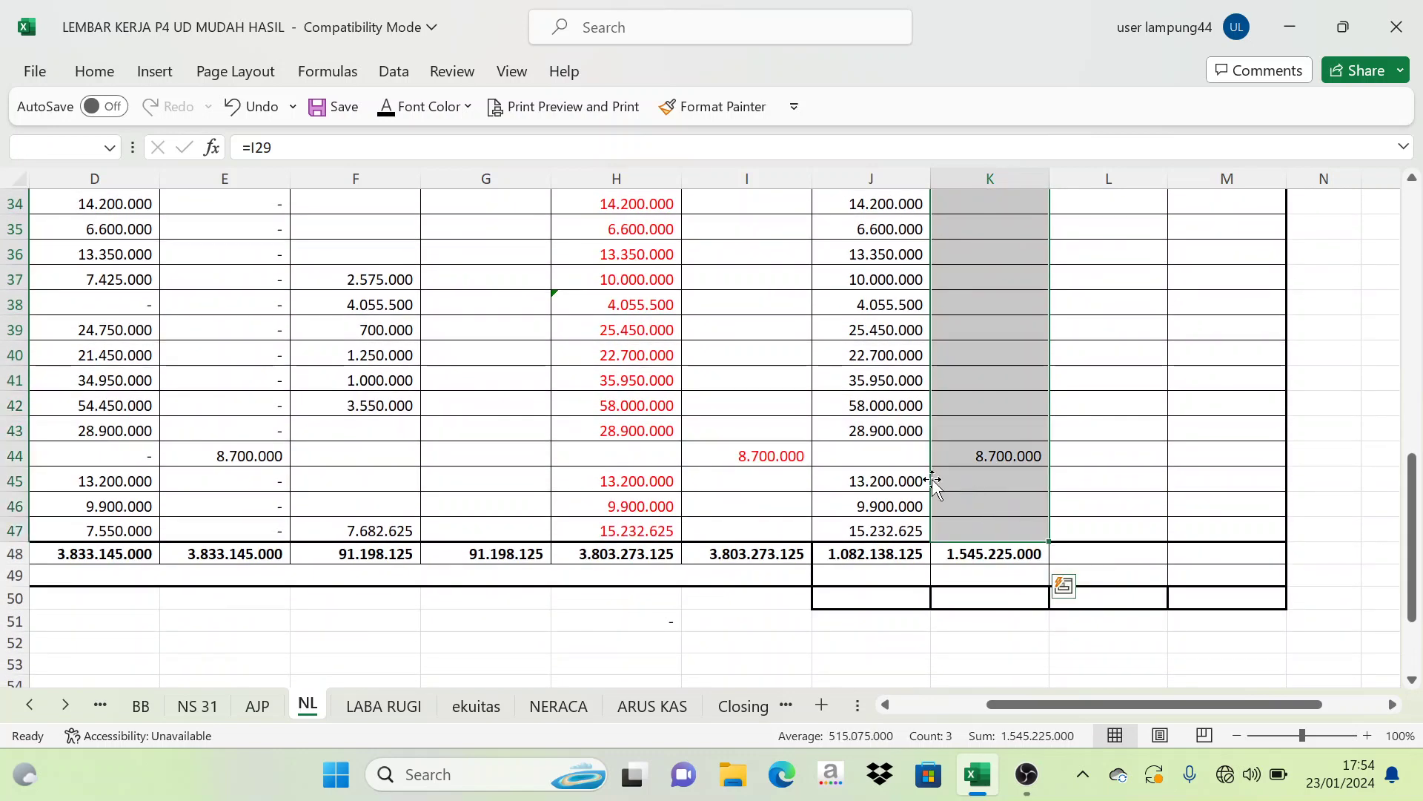
pyautogui.click(881, 481)
pyautogui.scroll(5, 867, 467)
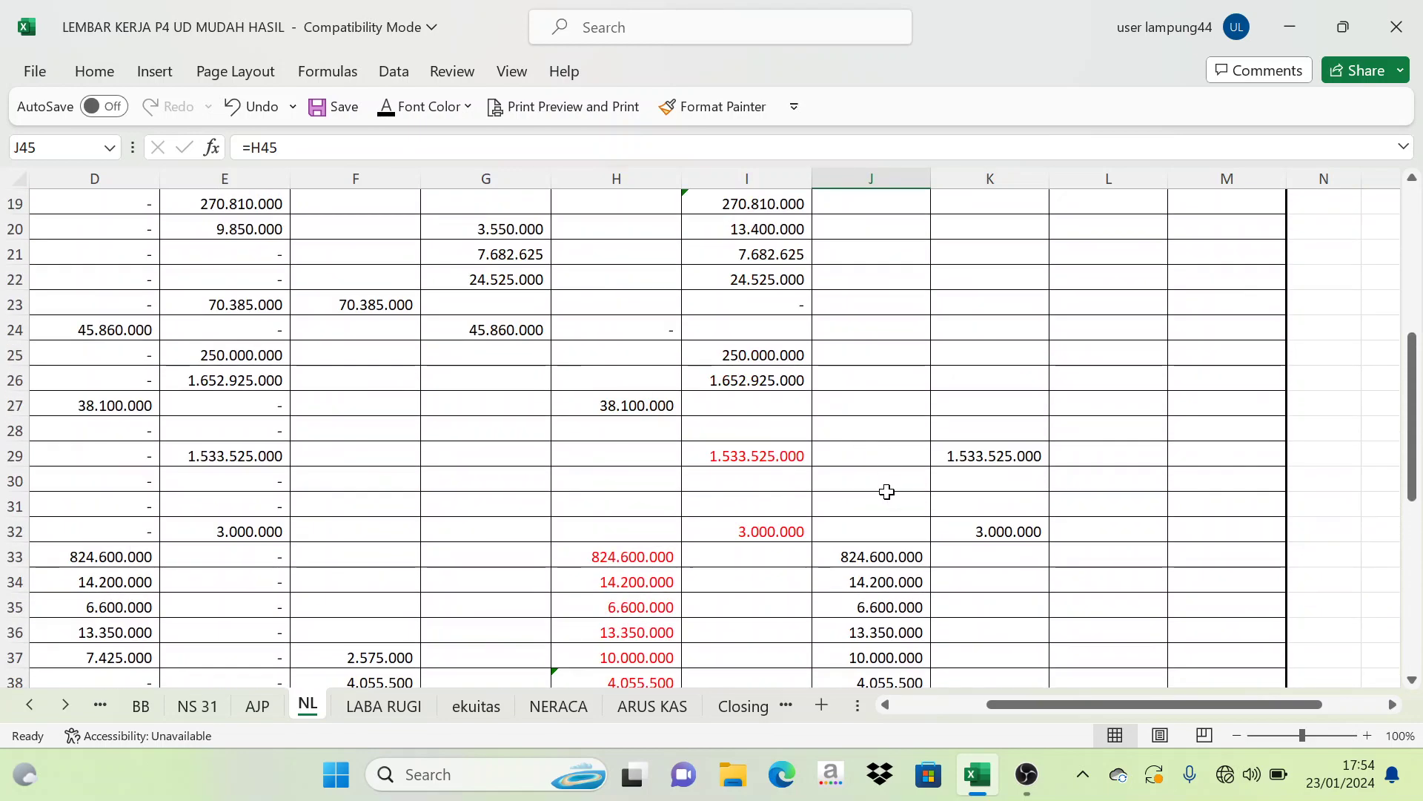
pyautogui.scroll(-4, 861, 497)
pyautogui.scroll(1, 858, 321)
pyautogui.moveTo(858, 326); pyautogui.dragTo(899, 655)
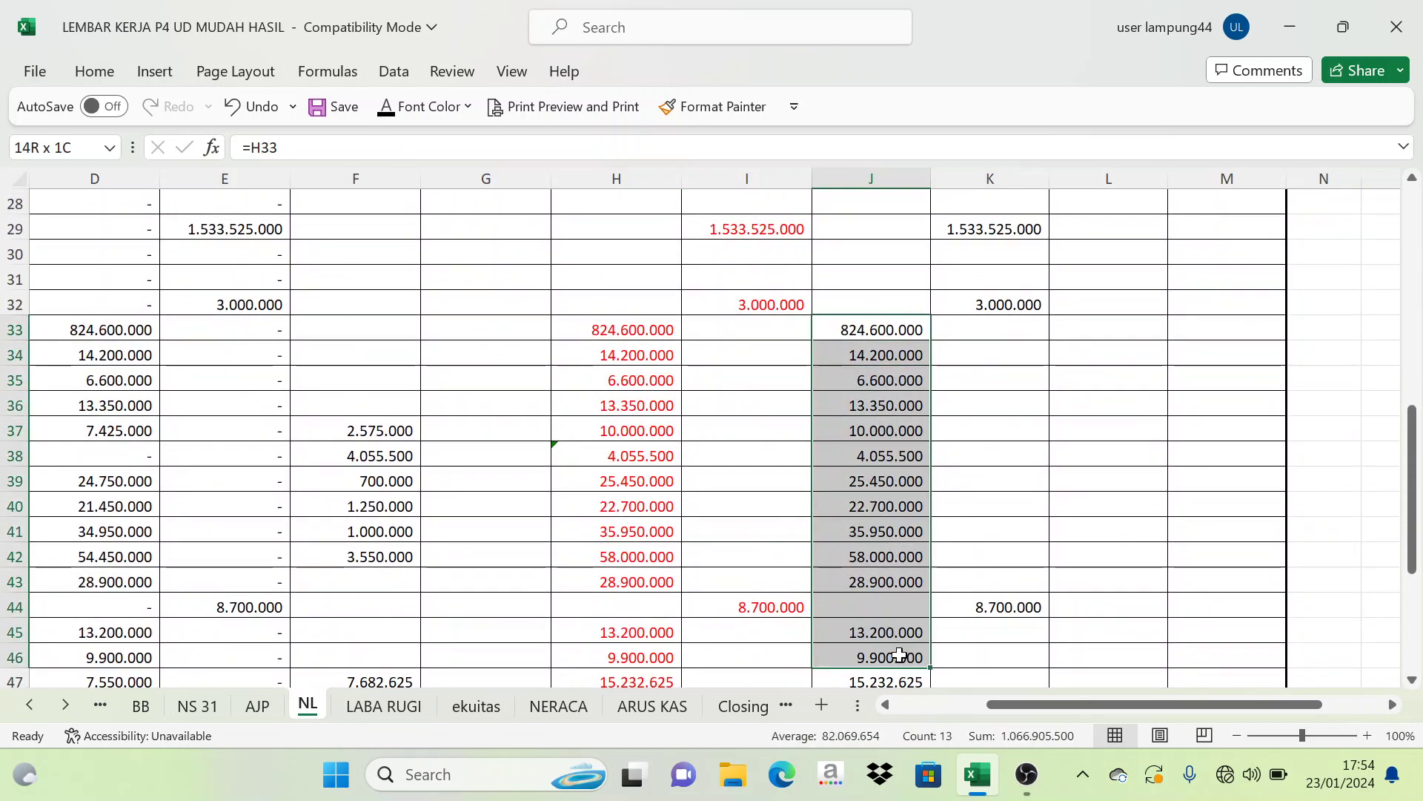
pyautogui.scroll(-4, 890, 635)
pyautogui.click(881, 401)
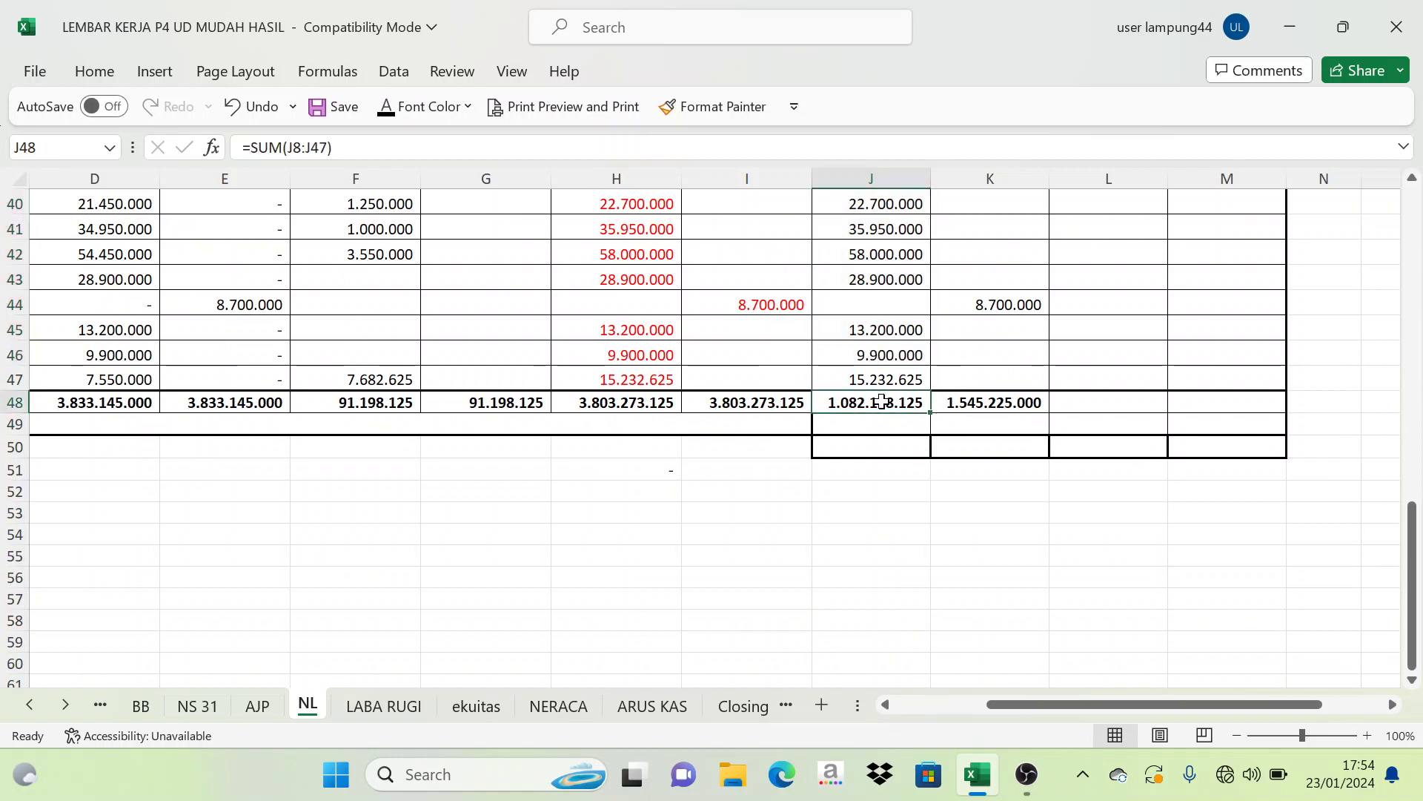
pyautogui.click(1019, 404)
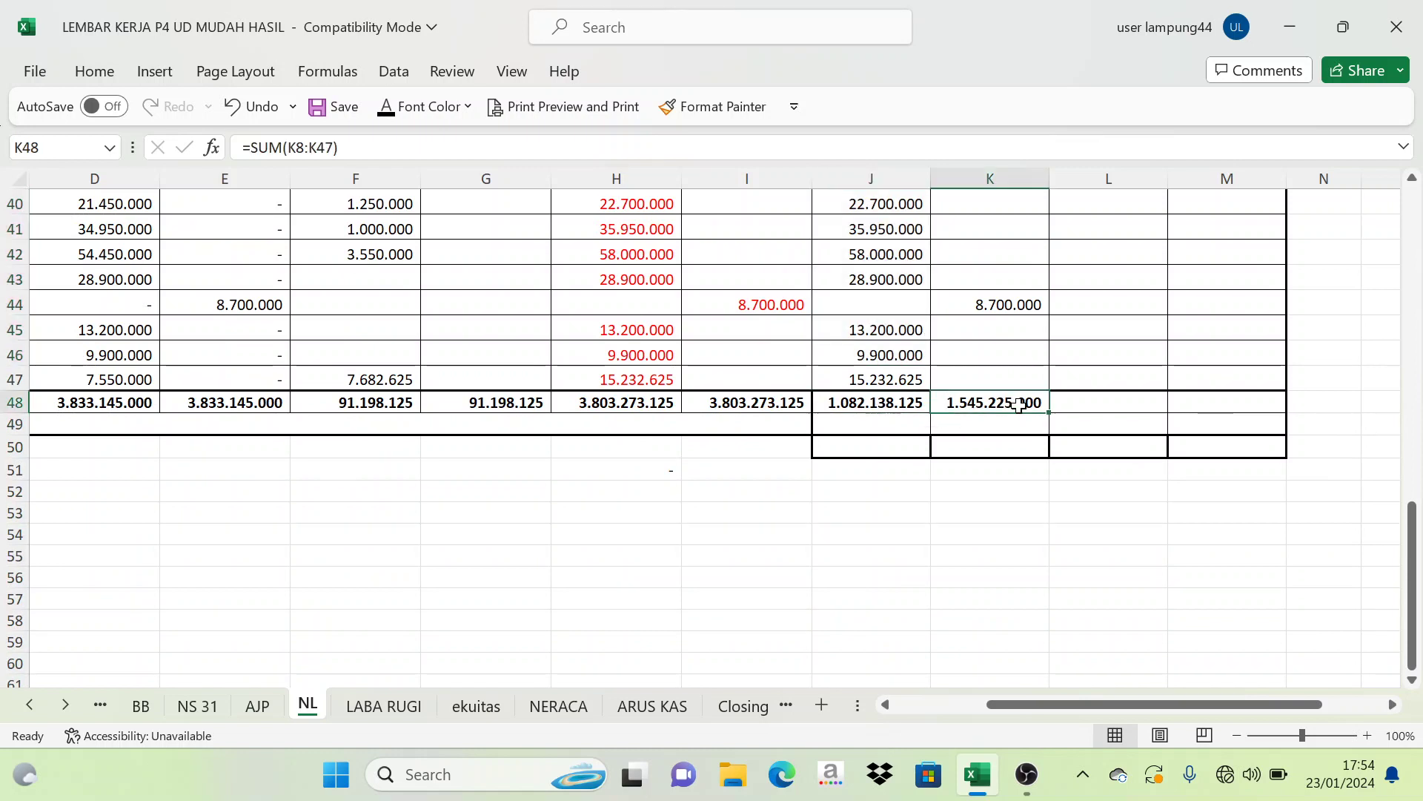
pyautogui.click(877, 405)
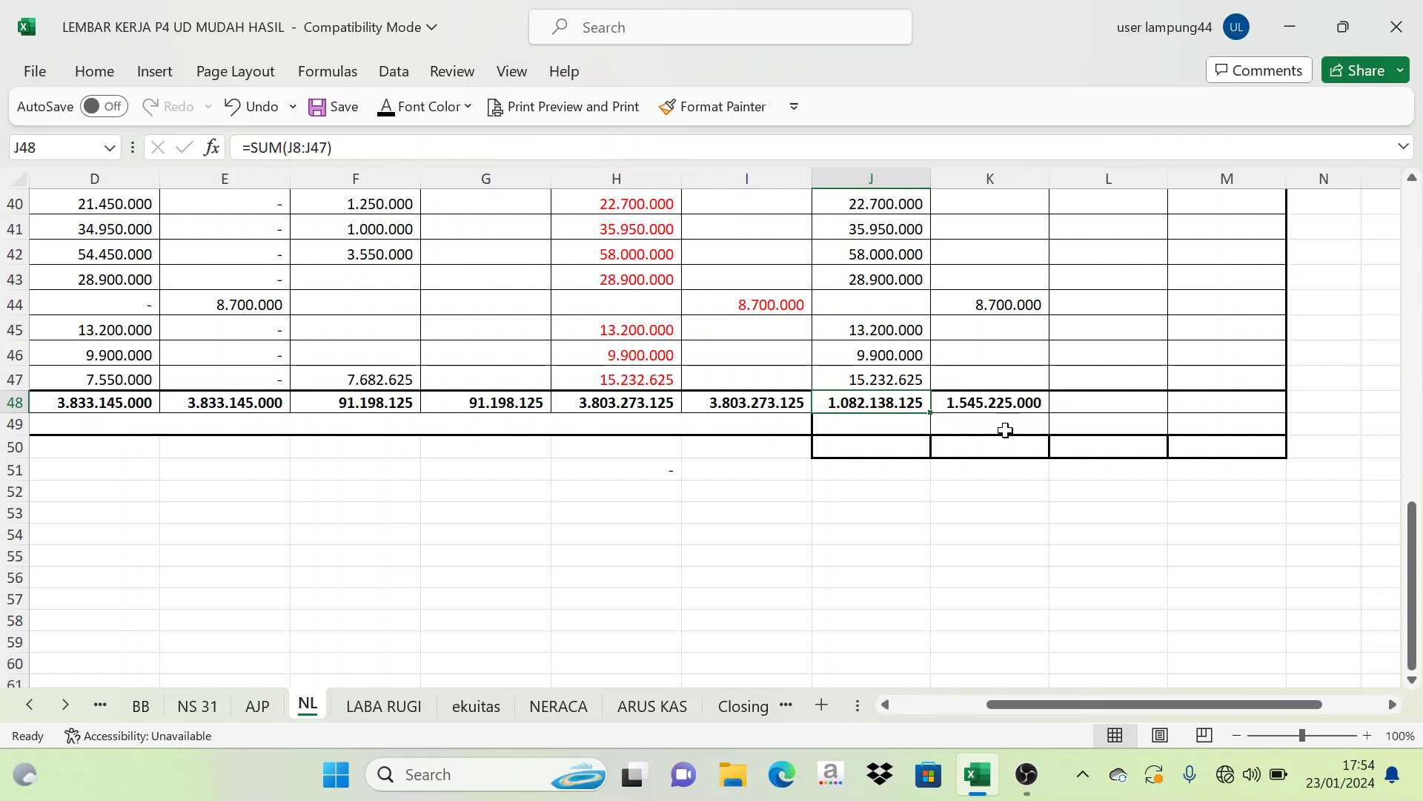
pyautogui.click(1011, 401)
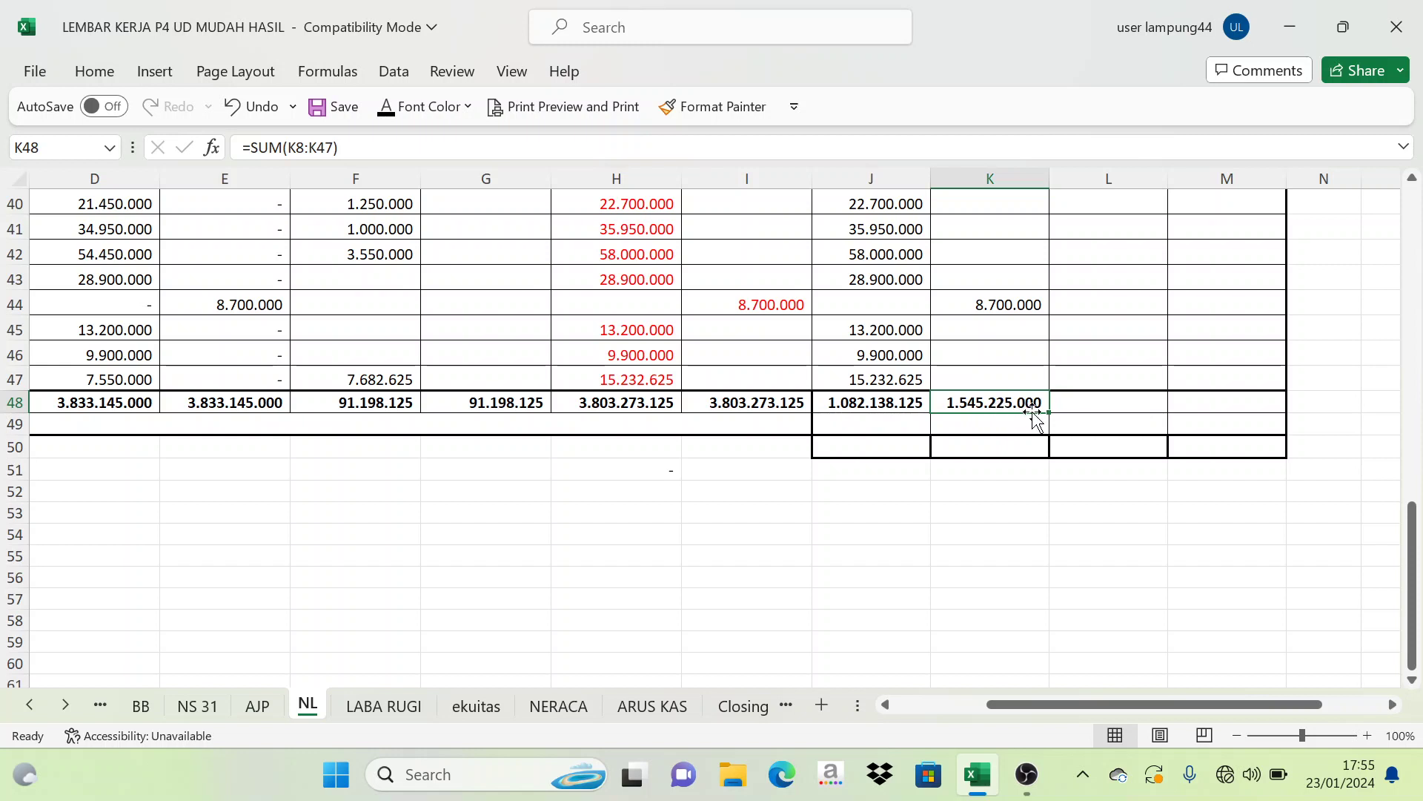
pyautogui.press('Left')
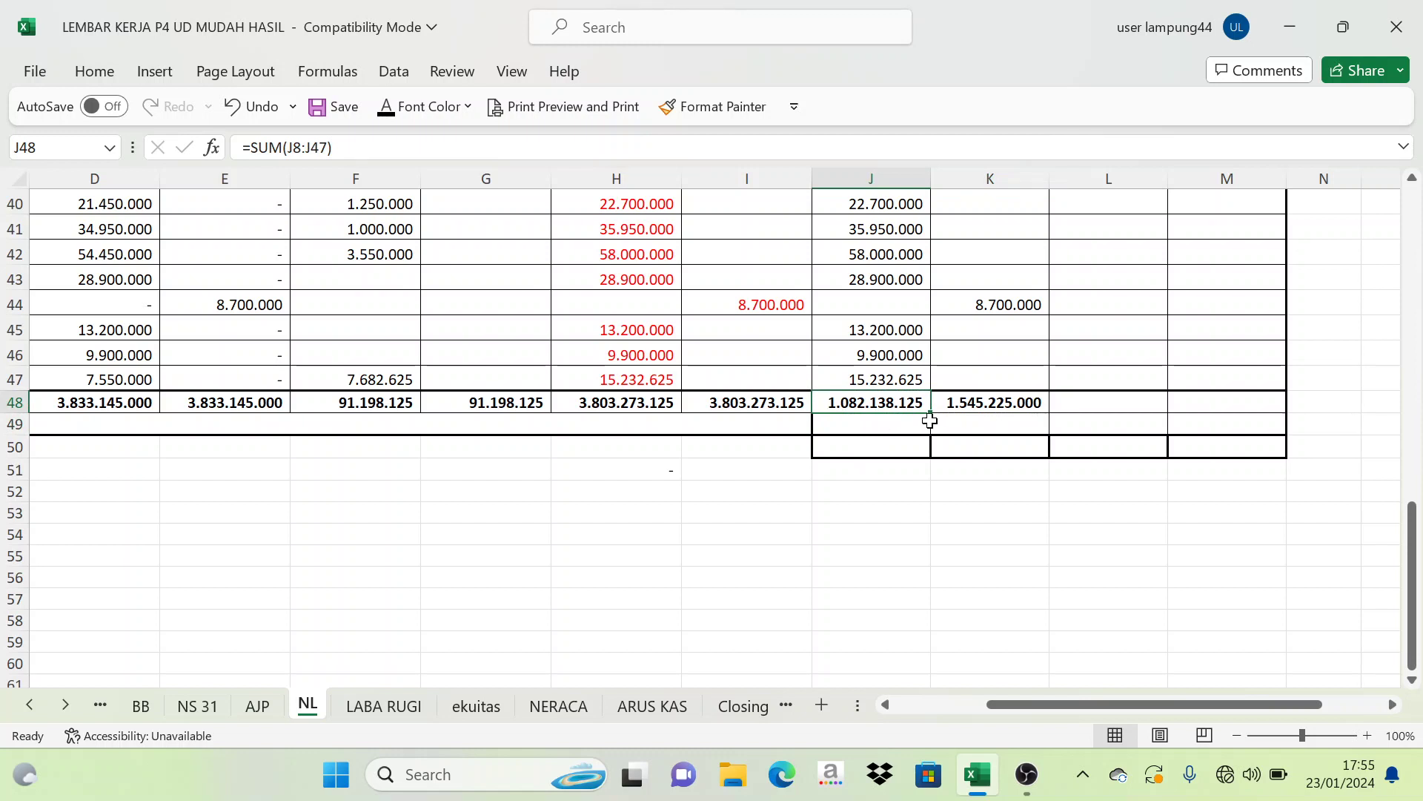
# Apply the Automatic font colour to J49, the RUGI LABA difference calculated as K48-J48.
pyautogui.click(883, 426)
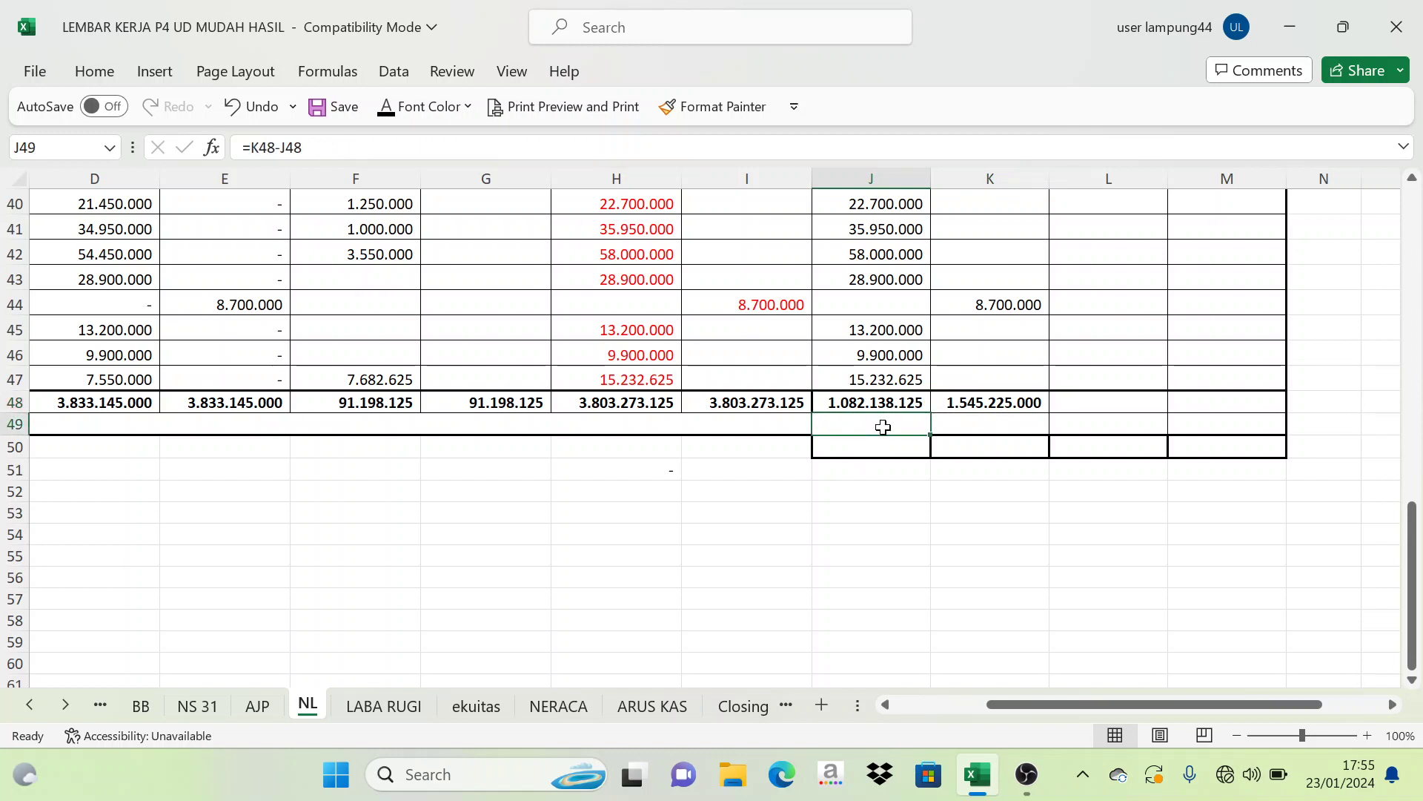
pyautogui.moveTo(874, 439); pyautogui.dragTo(860, 424)
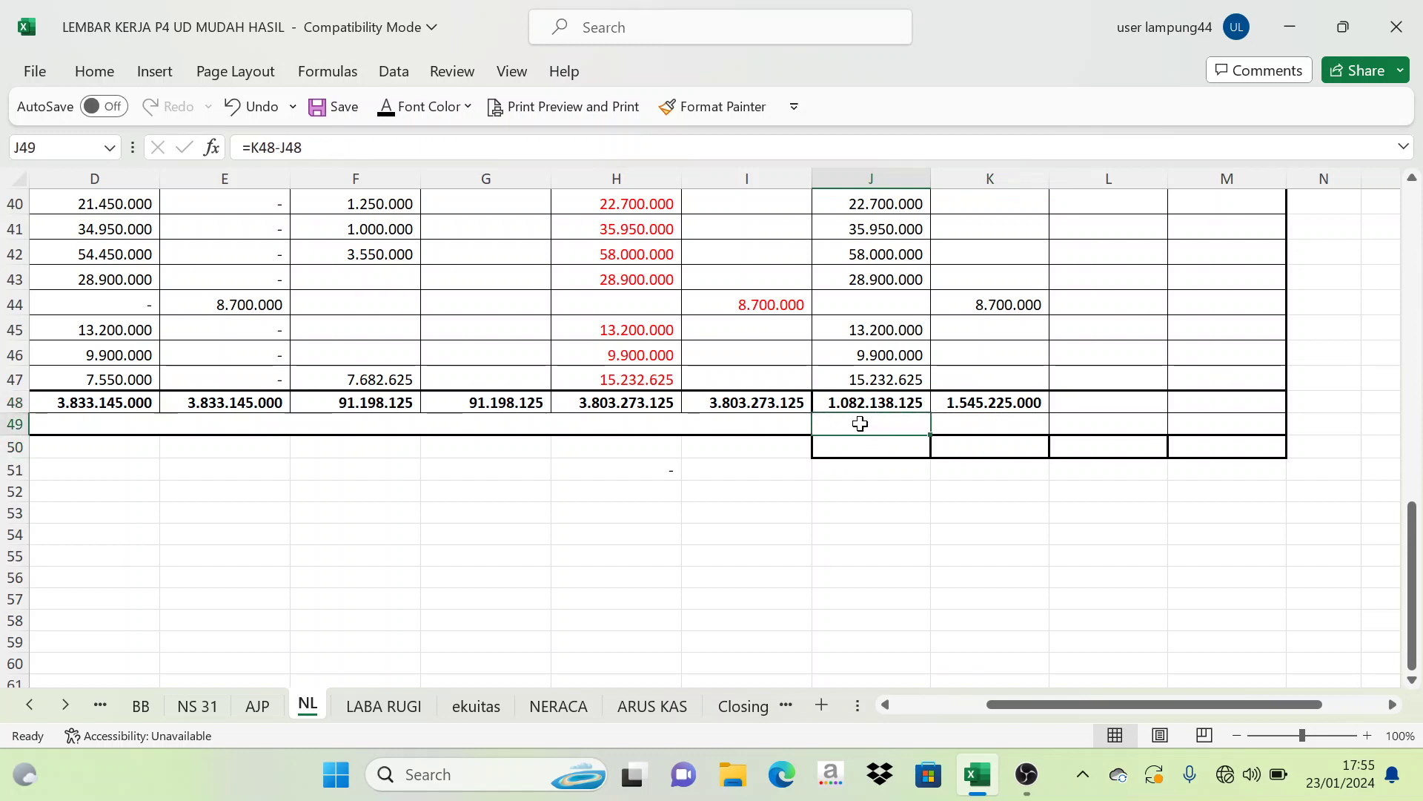
pyautogui.click(403, 110)
pyautogui.click(1011, 369)
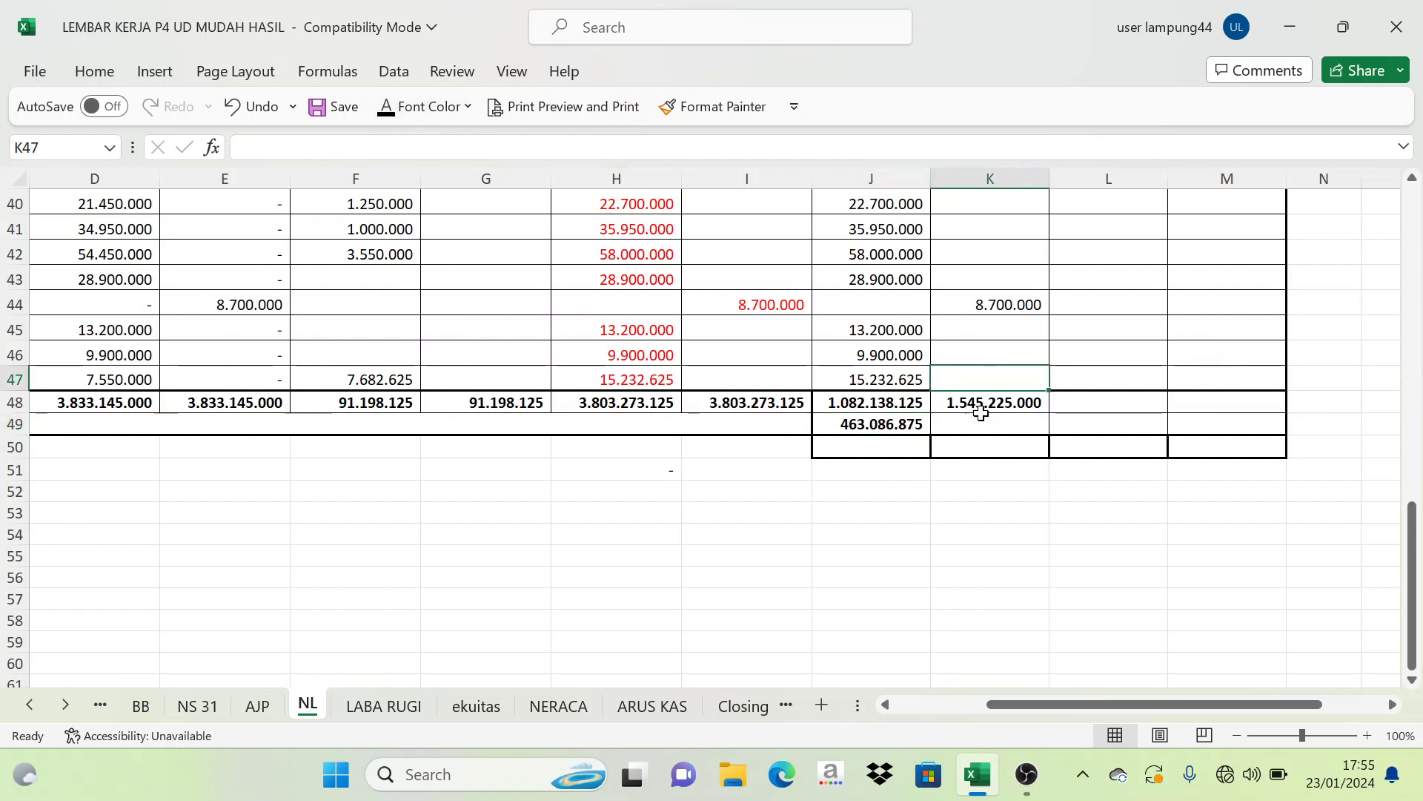
# Check how the LABA BERSIH USAHA amount in J49 follows from the RUGI LABA credit and debit totals in row 48.
pyautogui.click(981, 413)
pyautogui.press('Left')
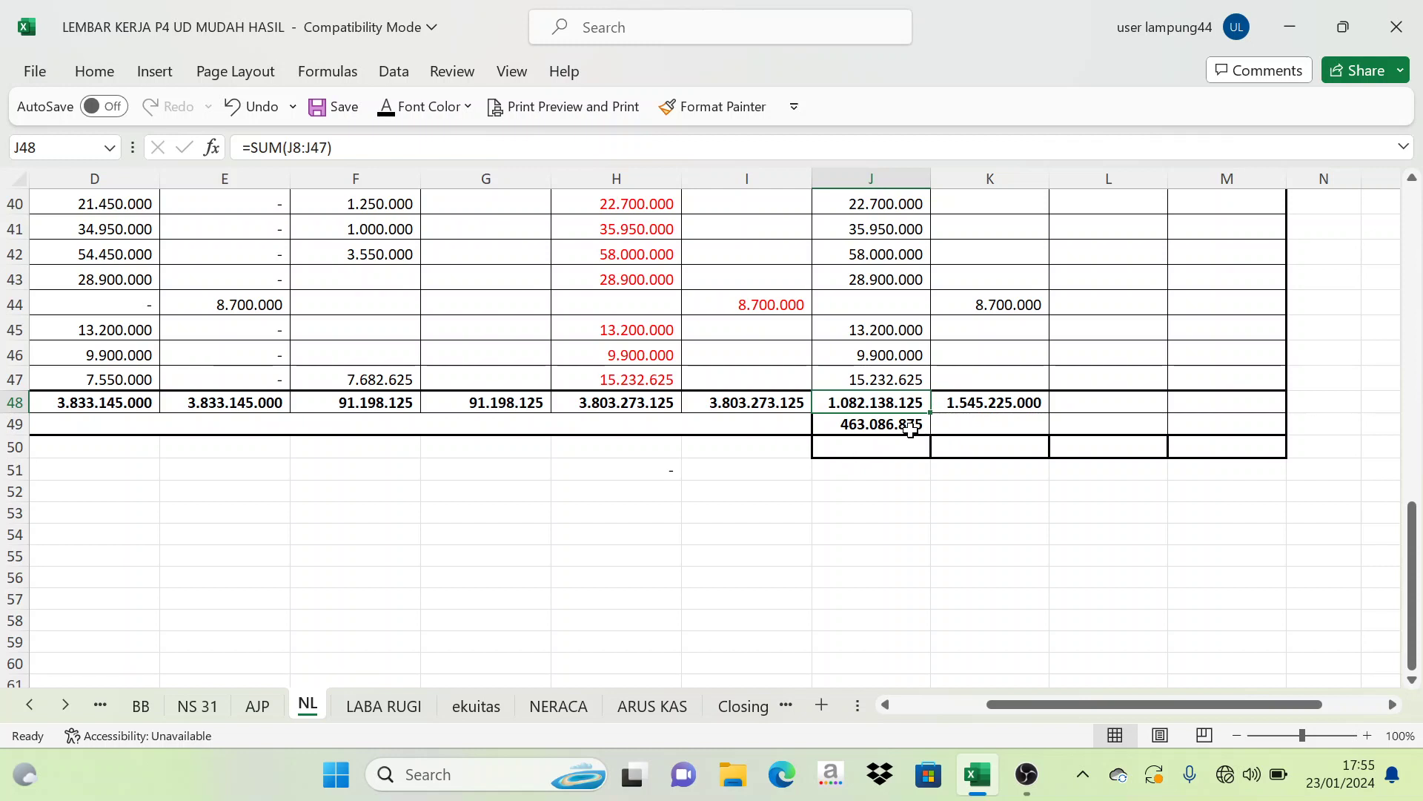
pyautogui.click(640, 428)
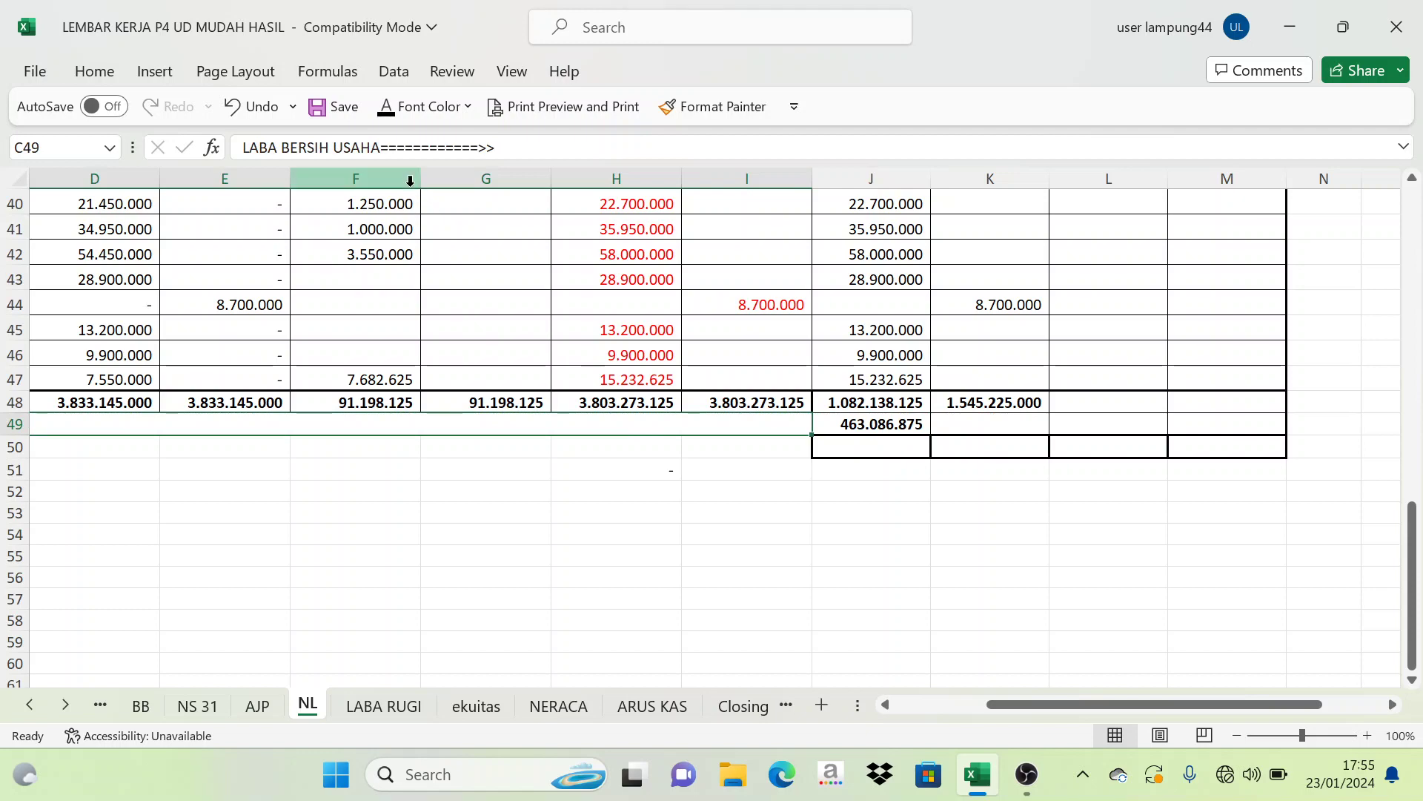
pyautogui.hscroll(-2, 852, 484)
pyautogui.click(1060, 513)
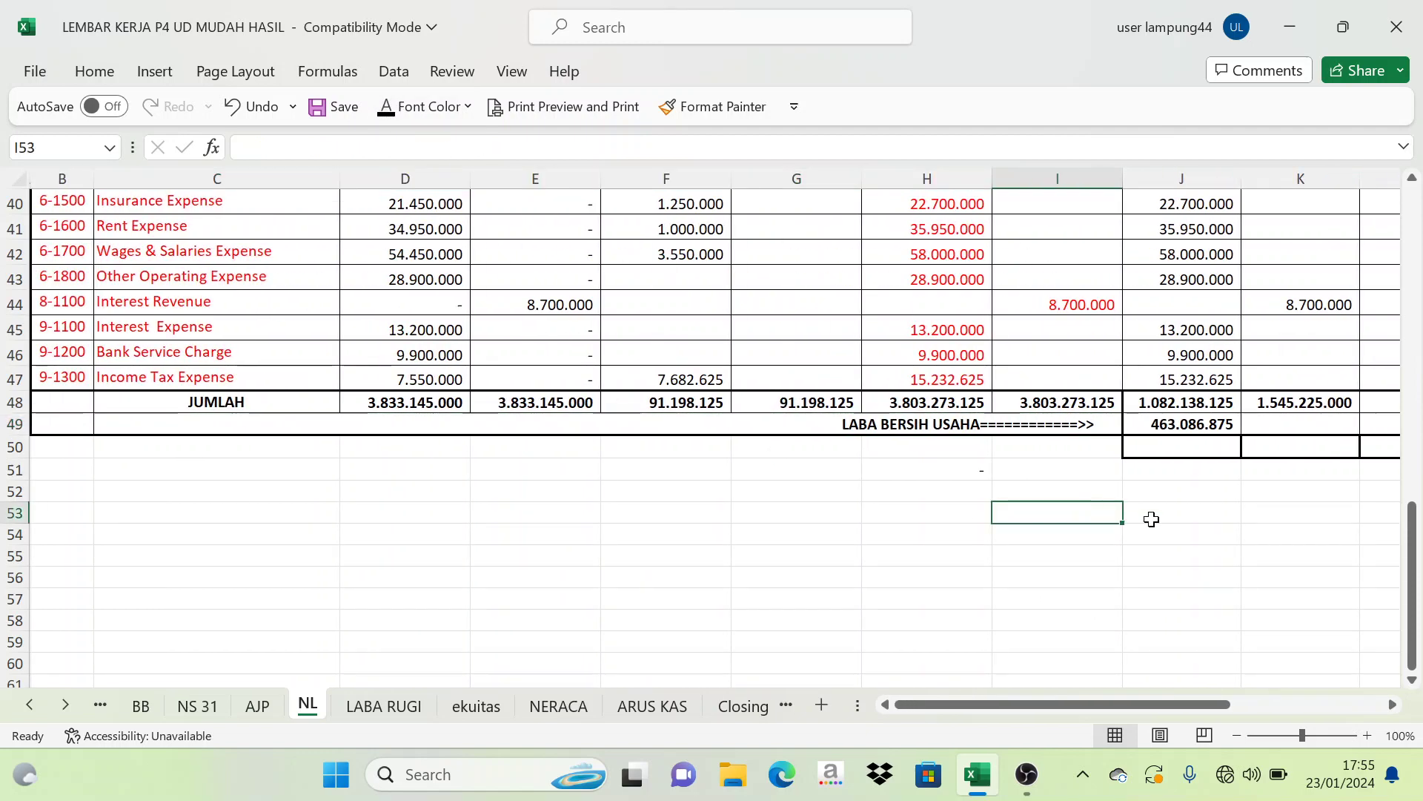
pyautogui.moveTo(1150, 706); pyautogui.dragTo(1275, 705)
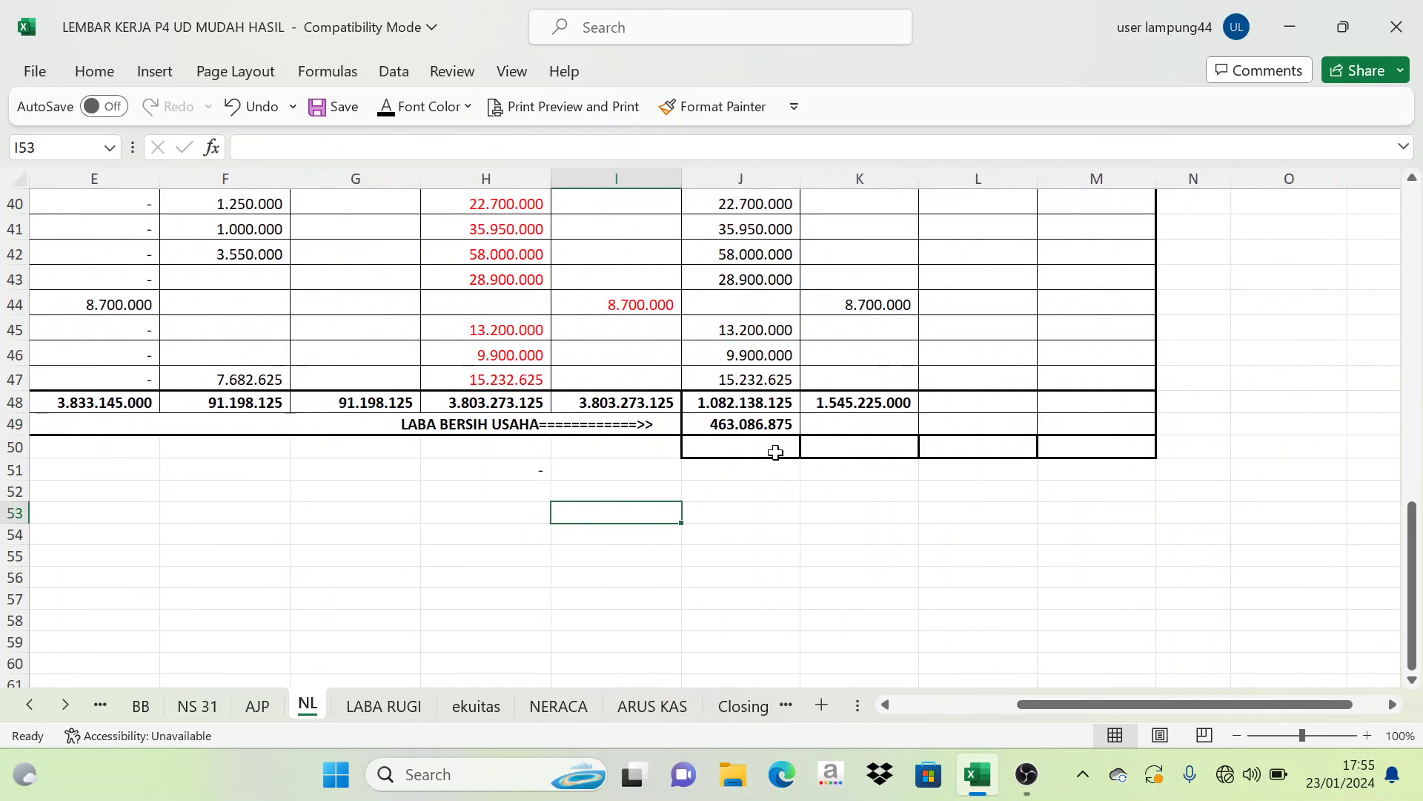
pyautogui.click(764, 428)
pyautogui.click(821, 400)
pyautogui.click(778, 402)
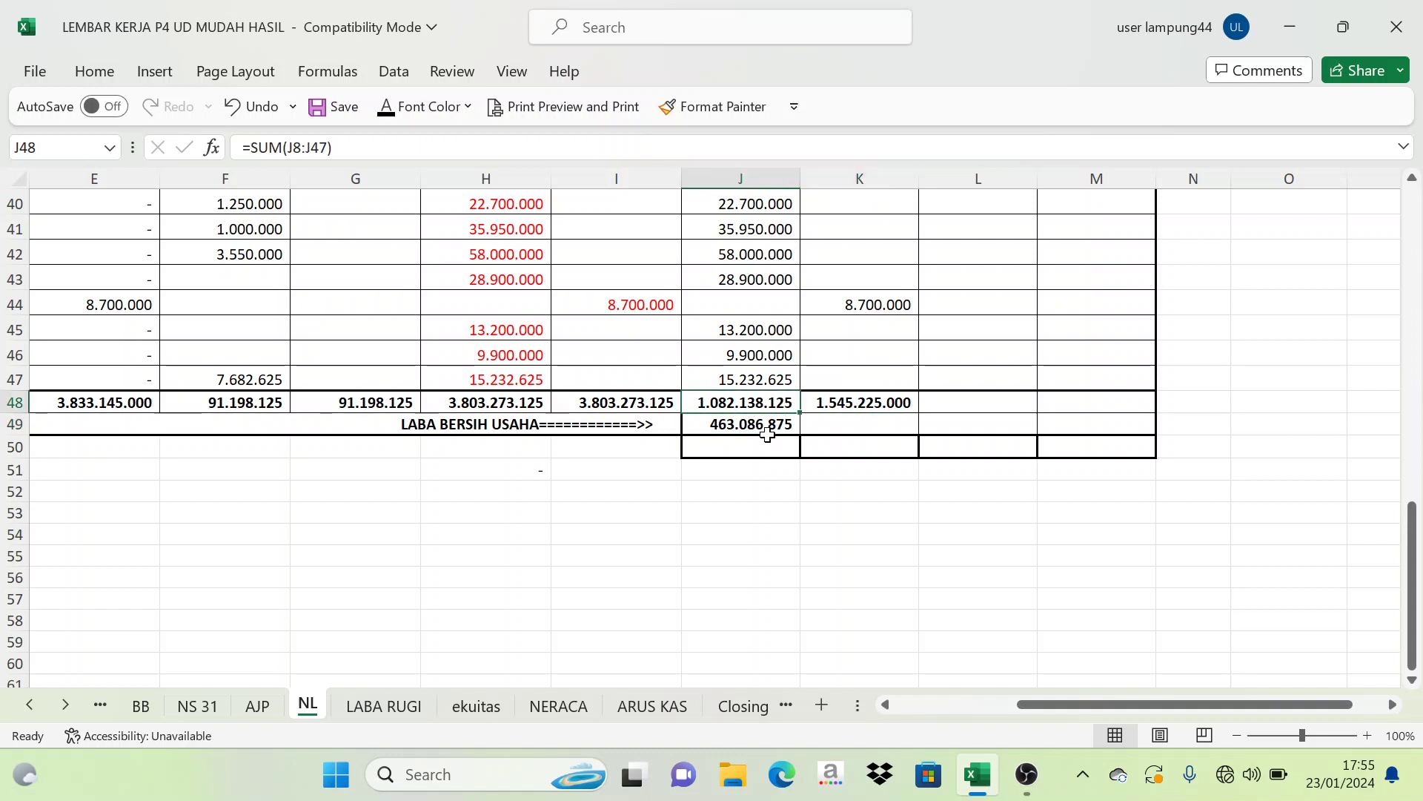
pyautogui.click(769, 436)
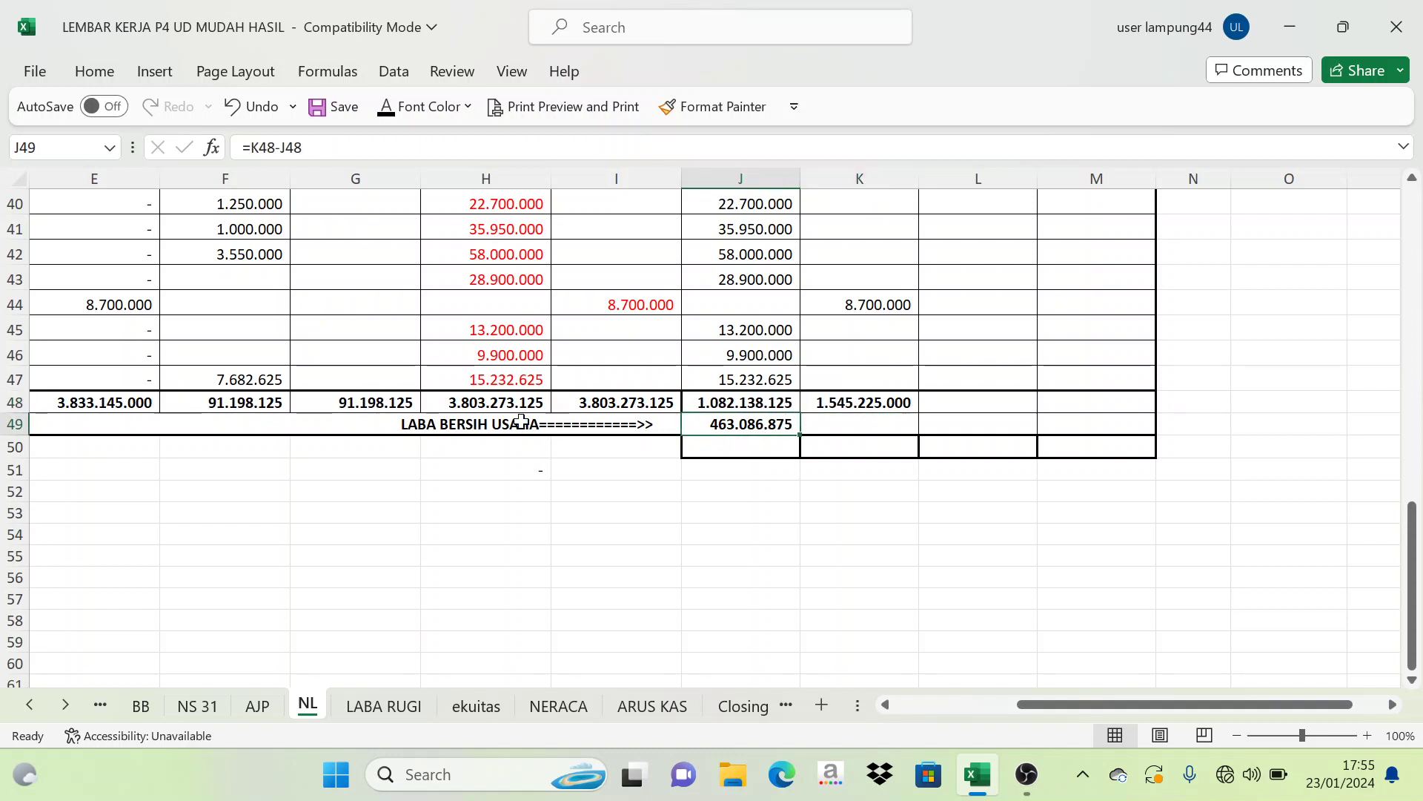
pyautogui.click(823, 427)
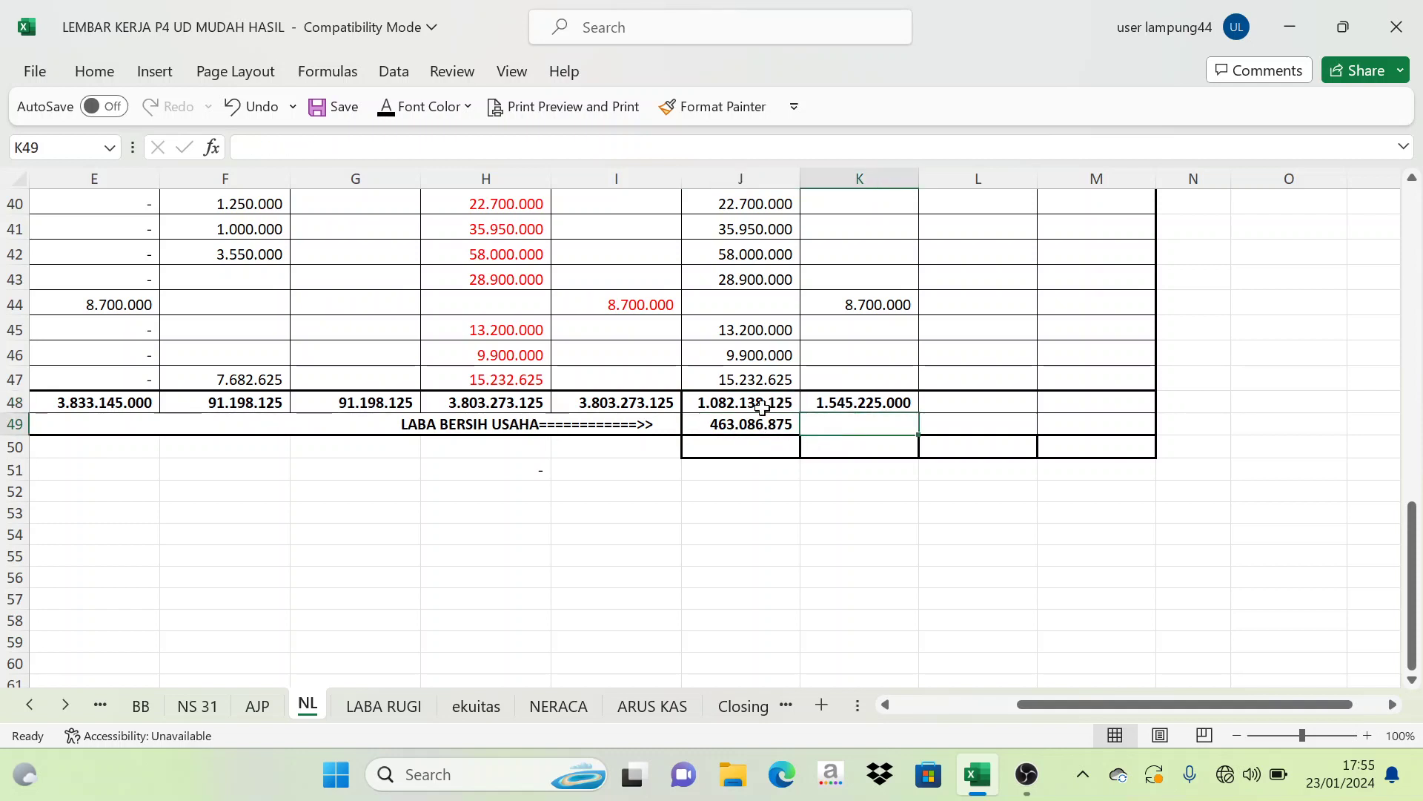
# Apply the Automatic font colour to the balancing RUGI LABA debit and credit totals in J50 and K50.
pyautogui.moveTo(763, 407); pyautogui.dragTo(766, 445)
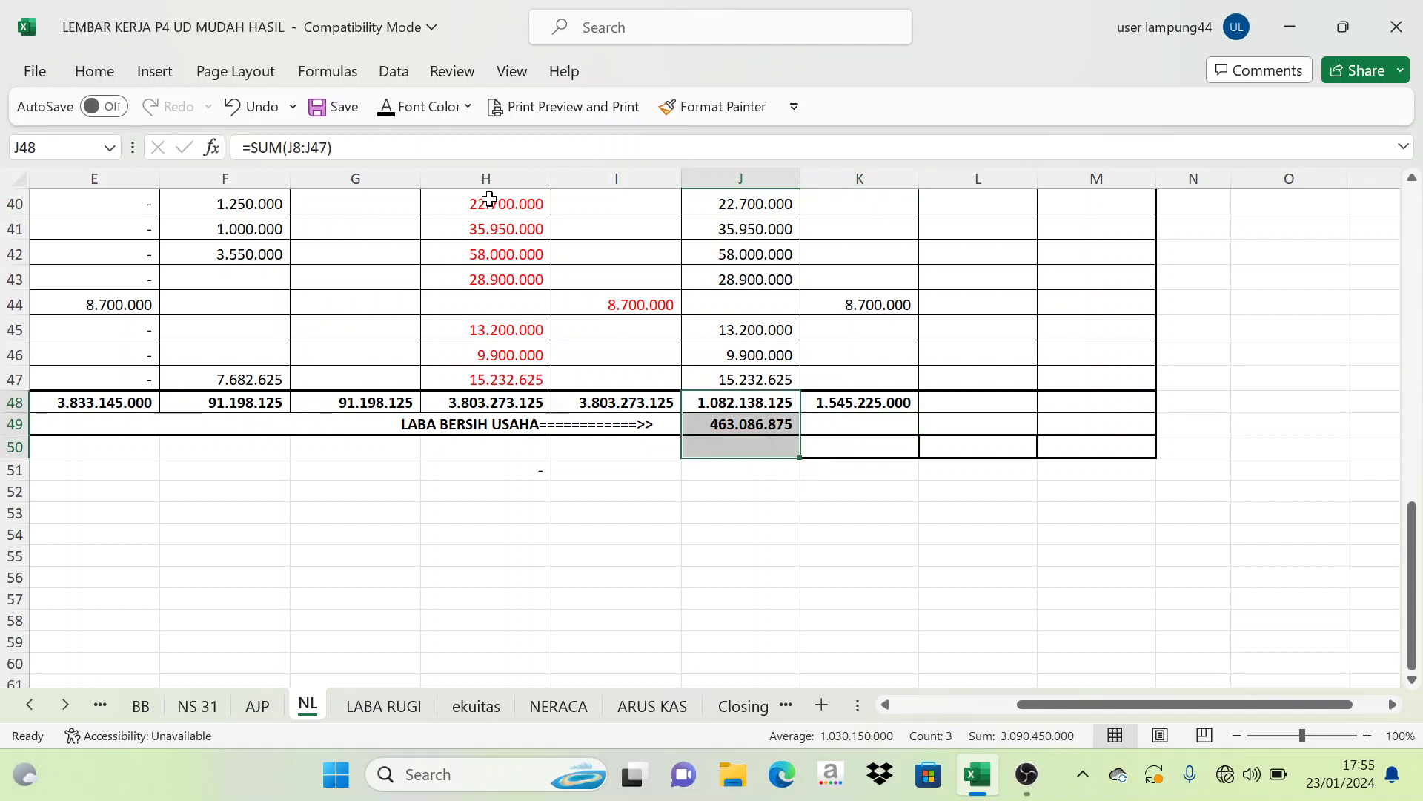
pyautogui.write('1.545.225.000')
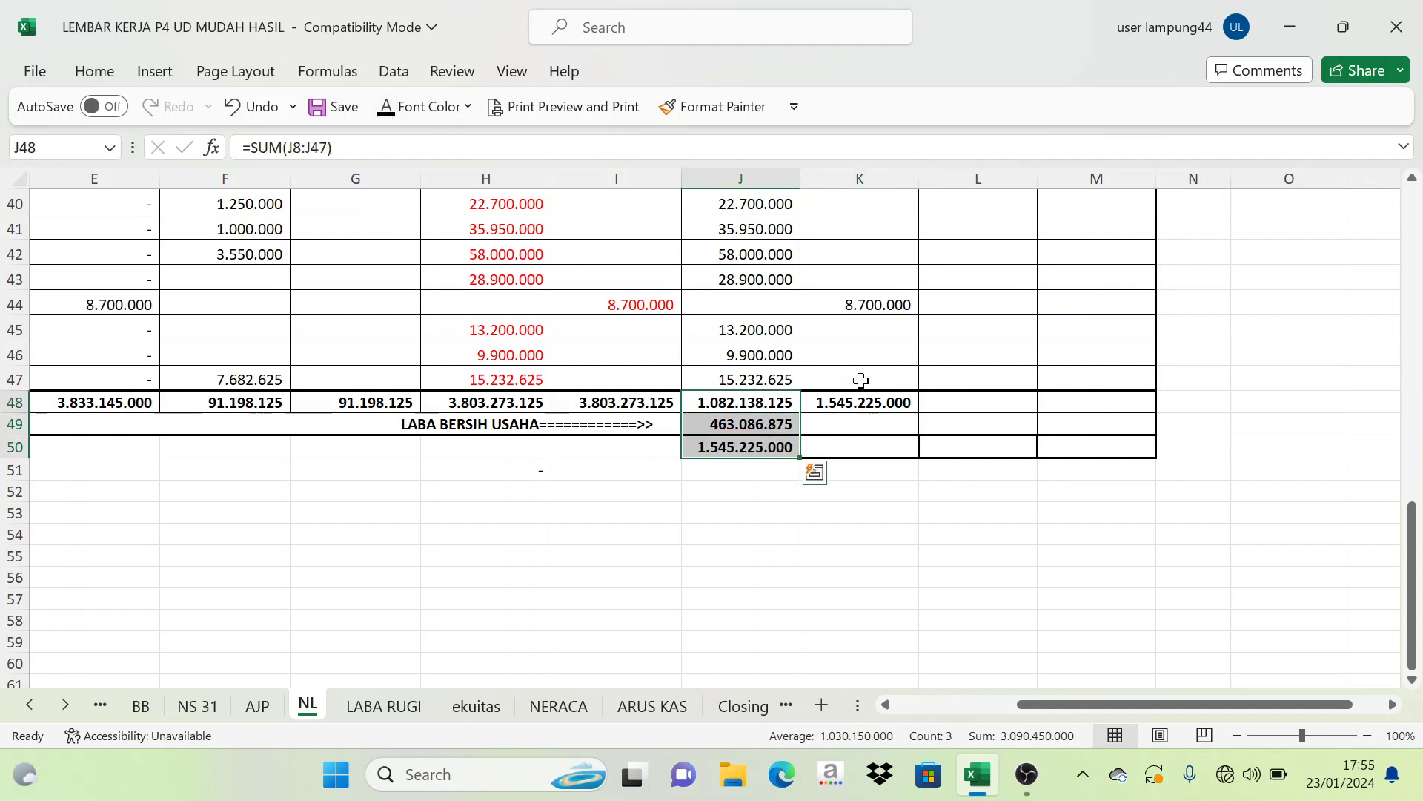
pyautogui.click(866, 443)
pyautogui.click(406, 111)
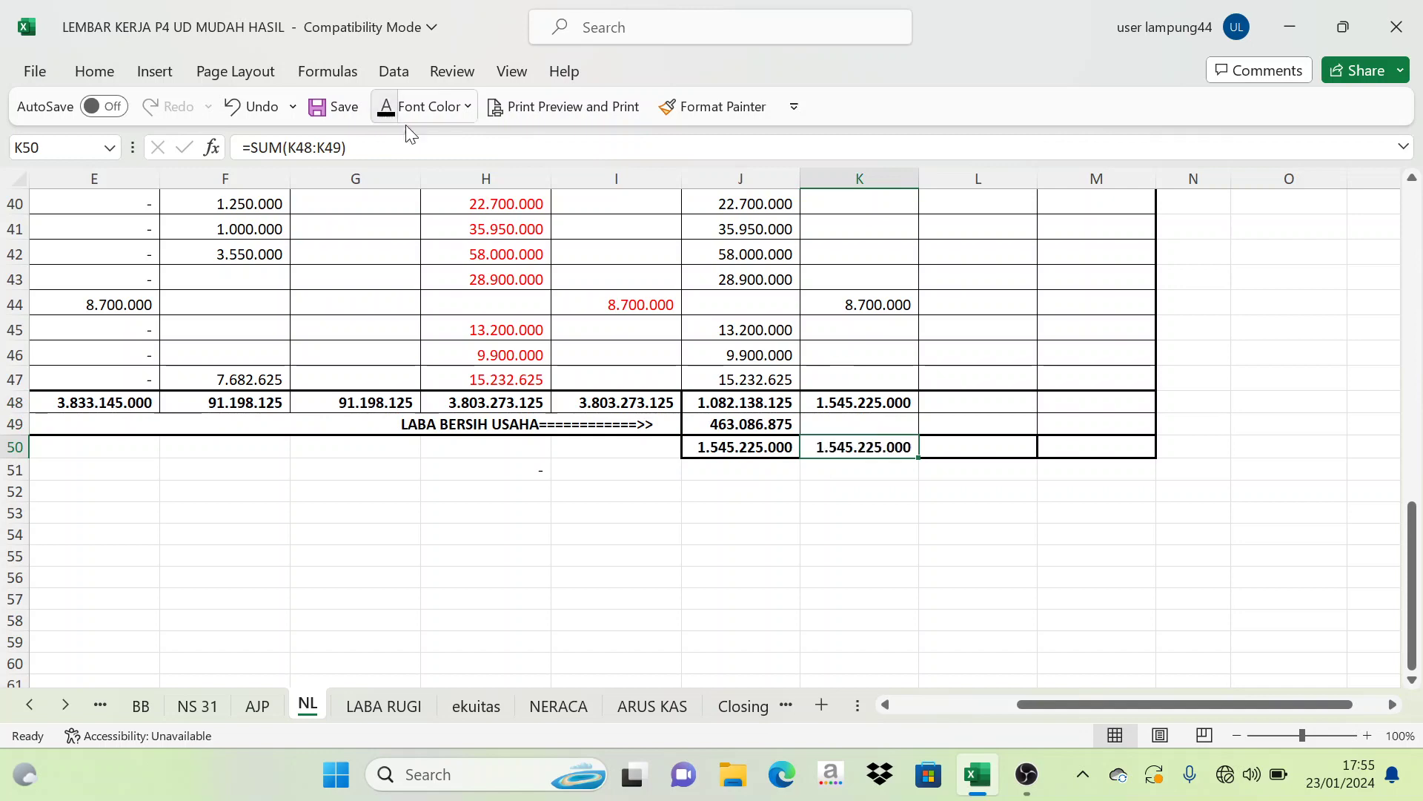
pyautogui.click(749, 444)
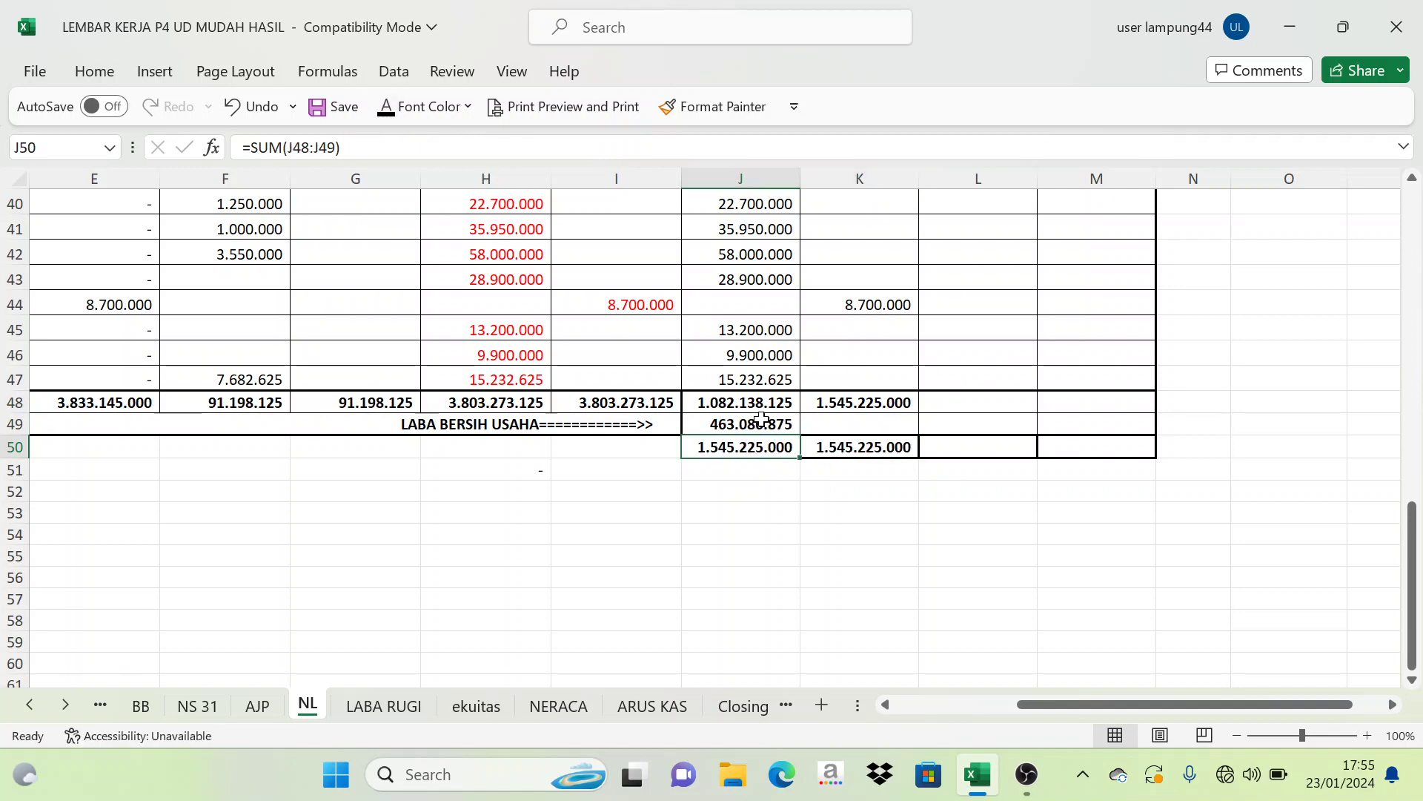
# Review the RUGI LABA columns and the NERACA SALDO DISESUAIKAN amounts in rows 8 to 27 that are not carried to RUGI LABA.
pyautogui.click(761, 420)
pyautogui.scroll(13, 922, 446)
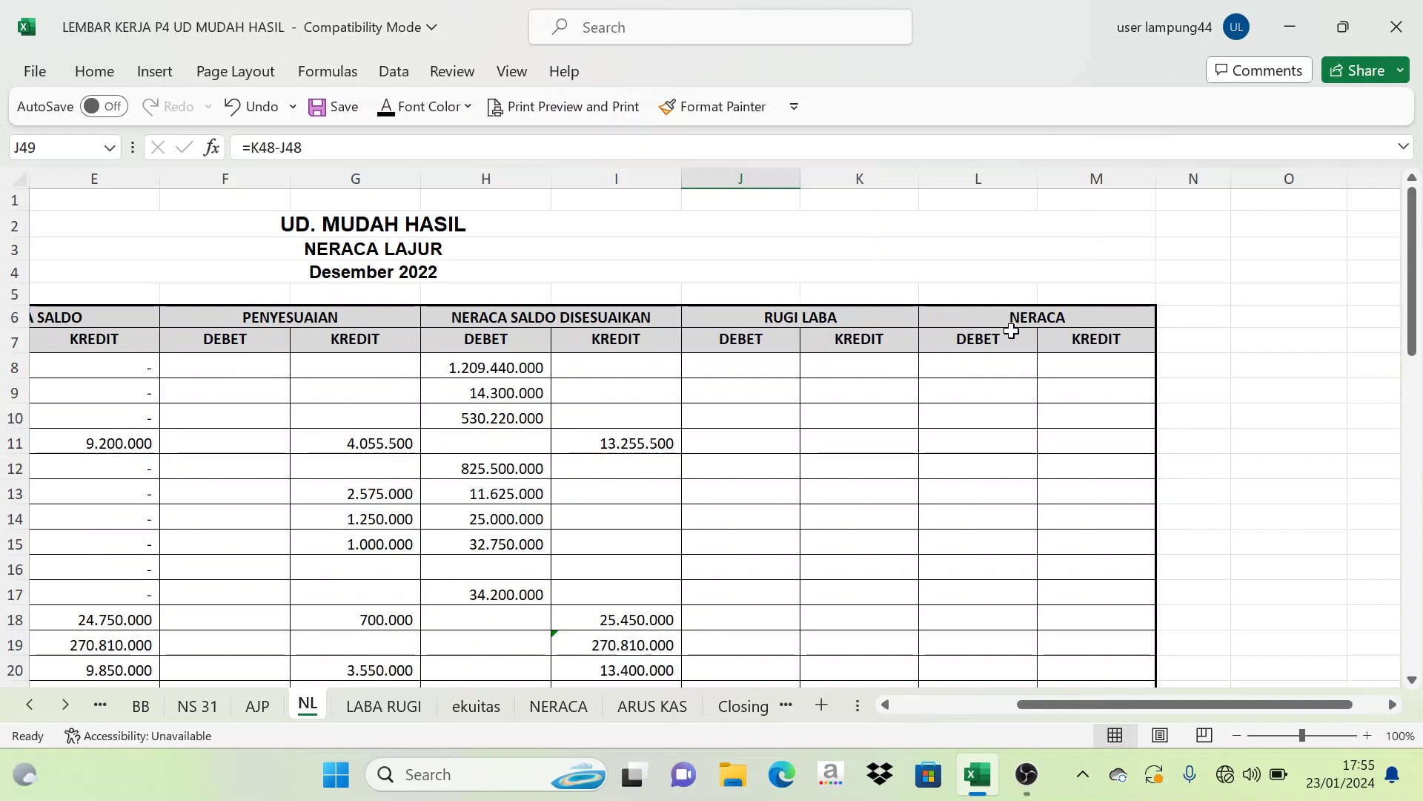
pyautogui.click(805, 315)
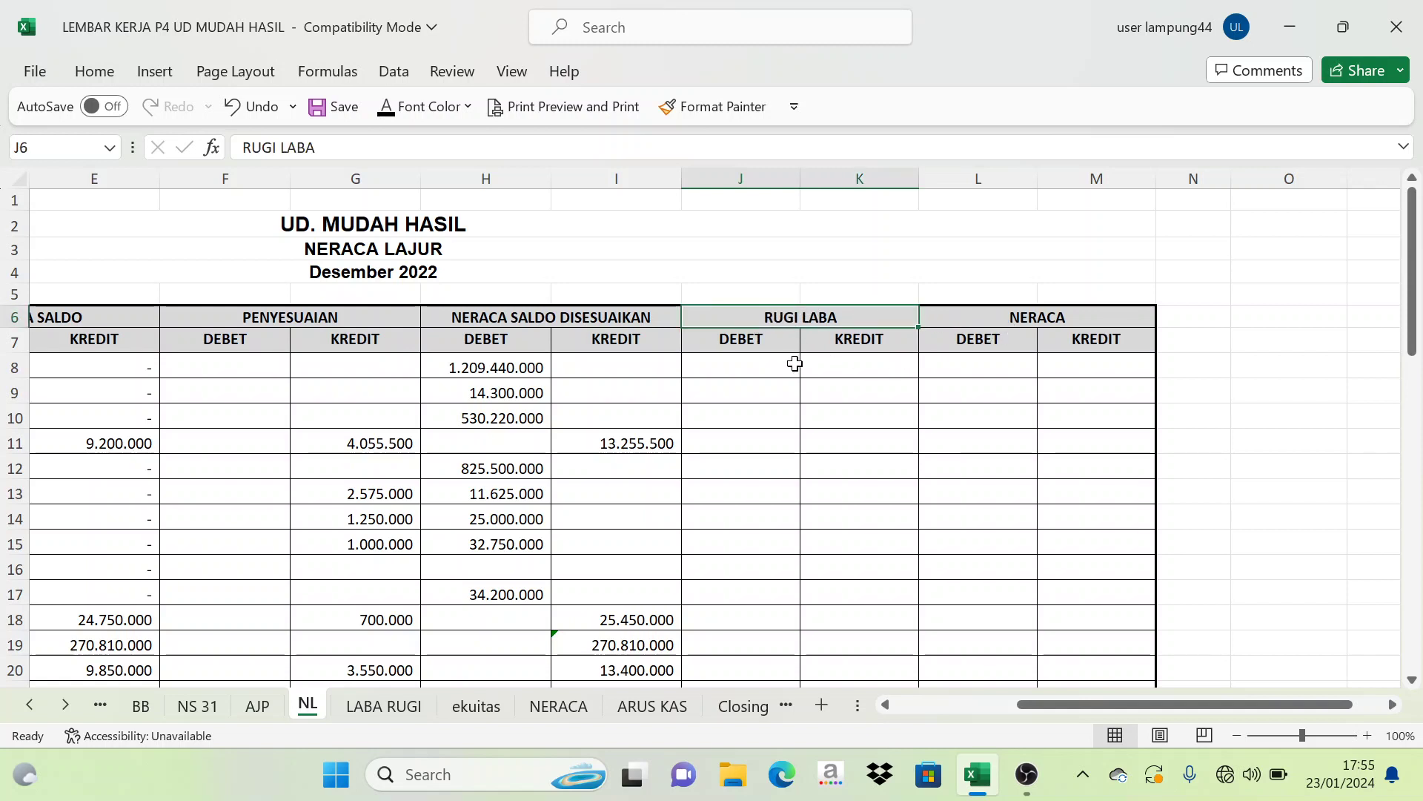
pyautogui.scroll(-3, 766, 356)
pyautogui.scroll(3, 765, 367)
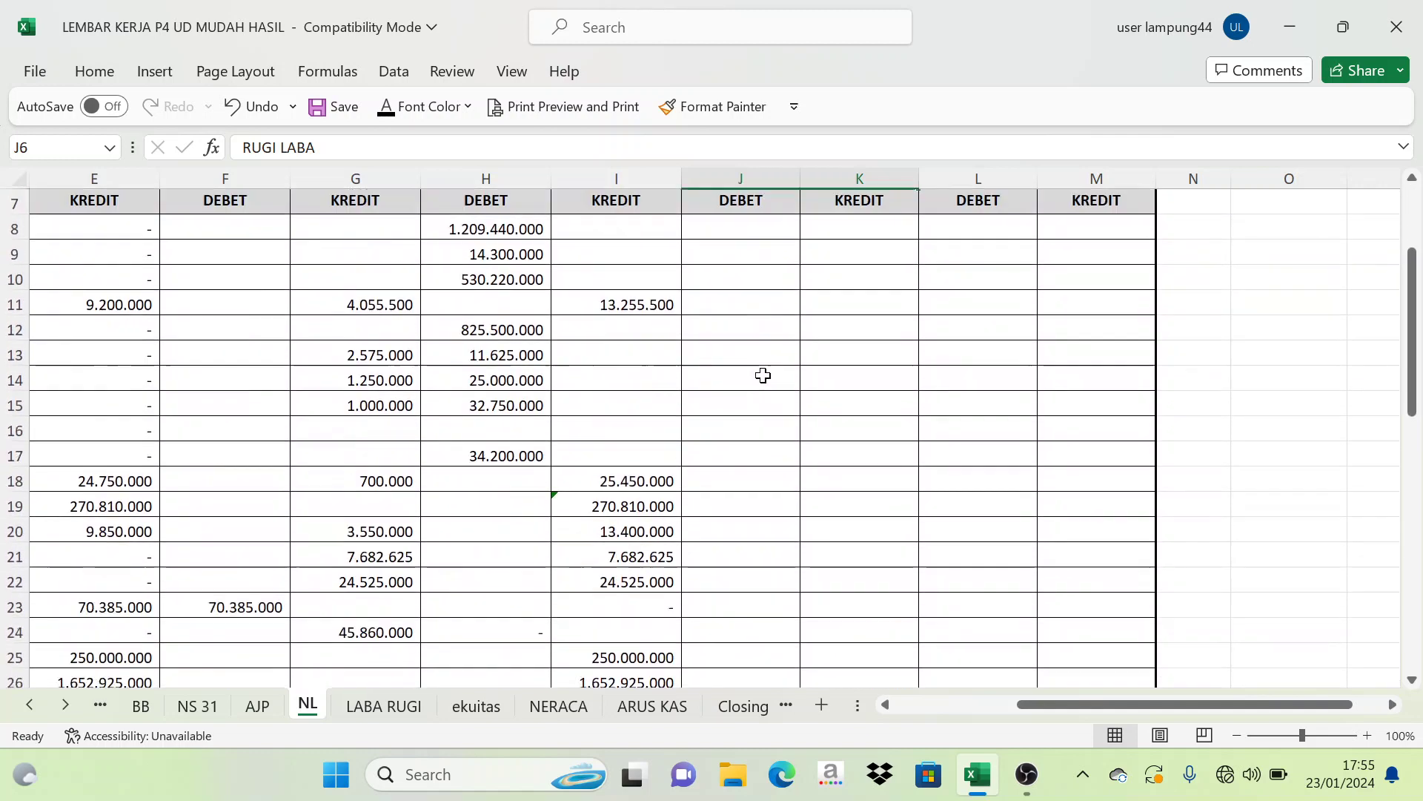
pyautogui.click(511, 321)
pyautogui.moveTo(512, 321); pyautogui.dragTo(558, 671)
pyautogui.scroll(-4, 566, 658)
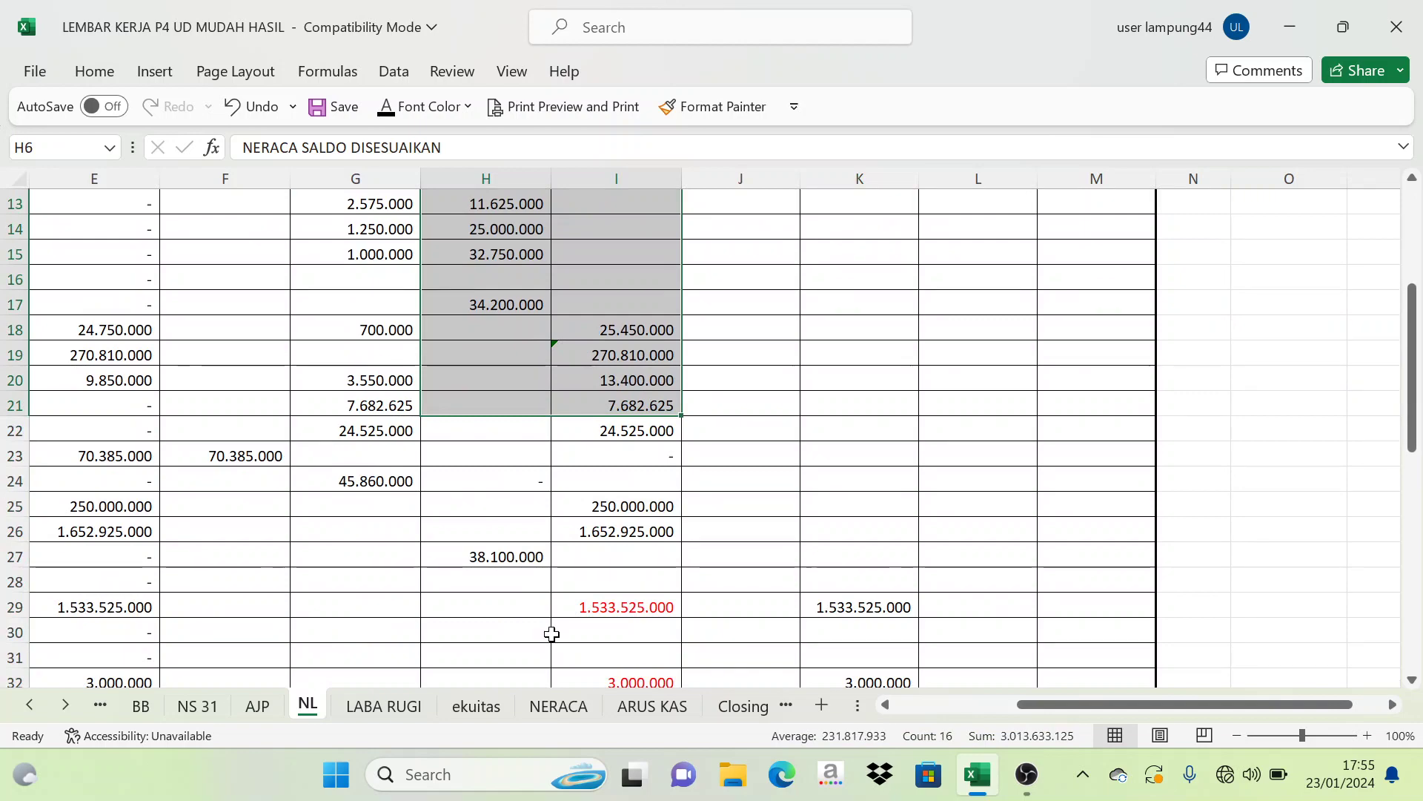
pyautogui.scroll(-2, 553, 629)
pyautogui.moveTo(504, 528); pyautogui.dragTo(626, 483)
pyautogui.scroll(5, 897, 524)
pyautogui.scroll(7, 911, 524)
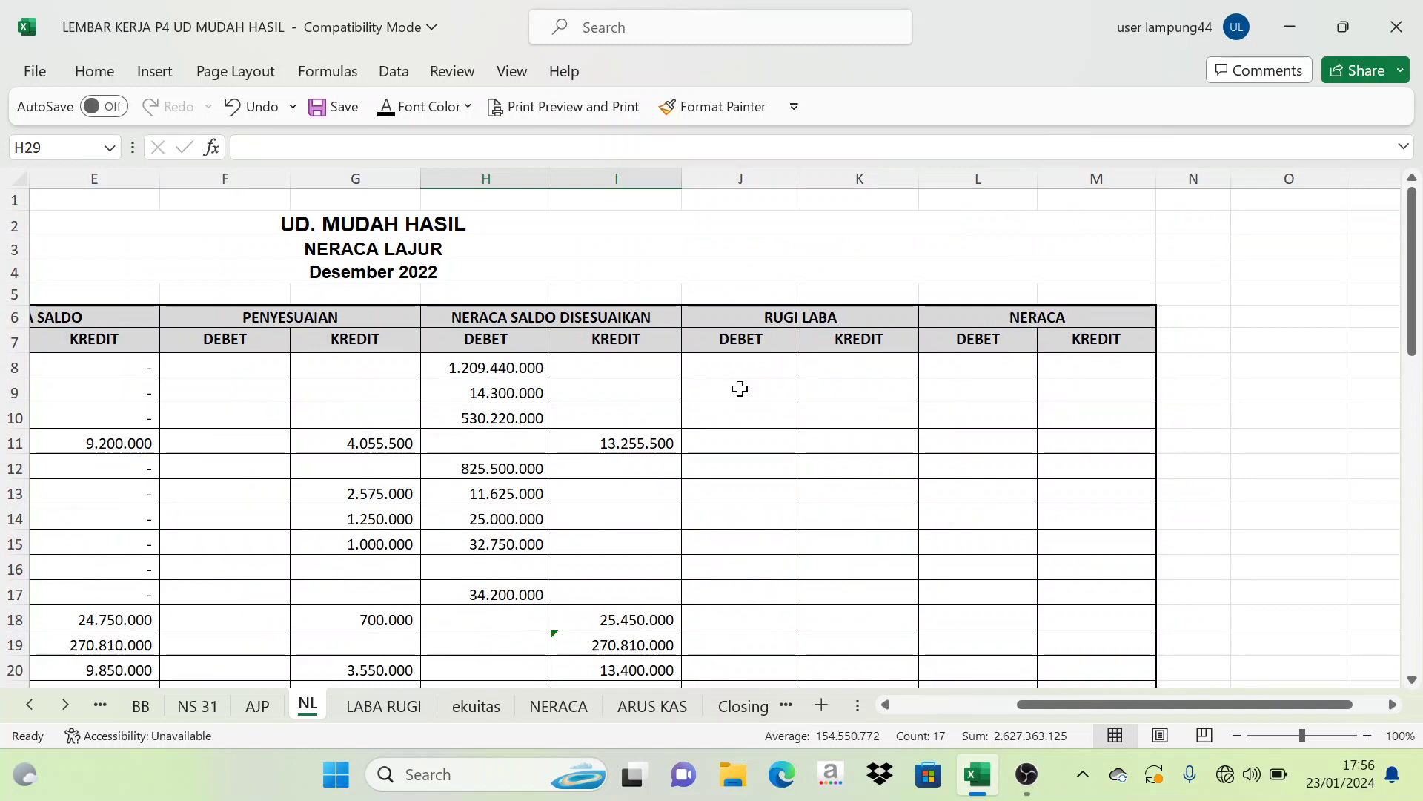
pyautogui.click(507, 317)
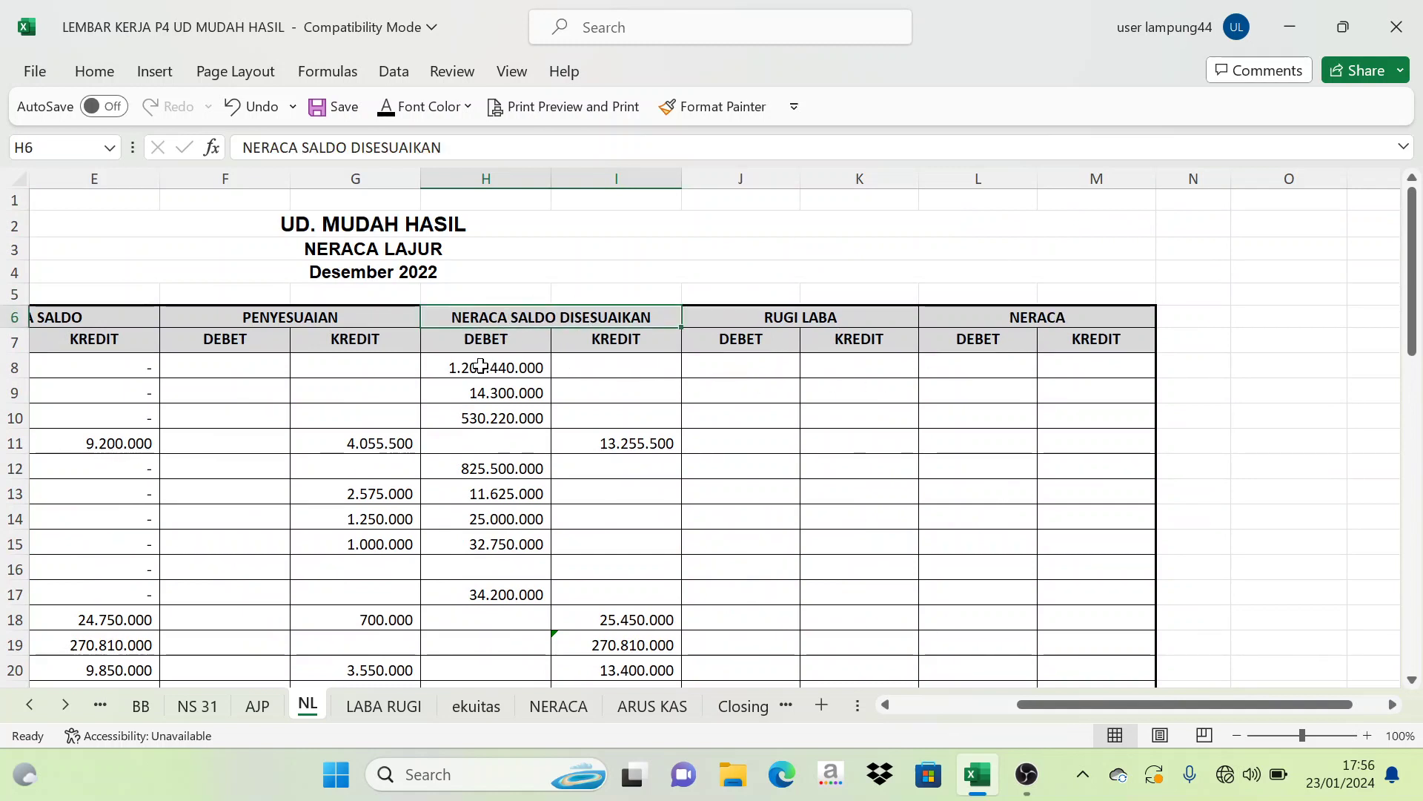
pyautogui.moveTo(480, 366); pyautogui.dragTo(613, 406)
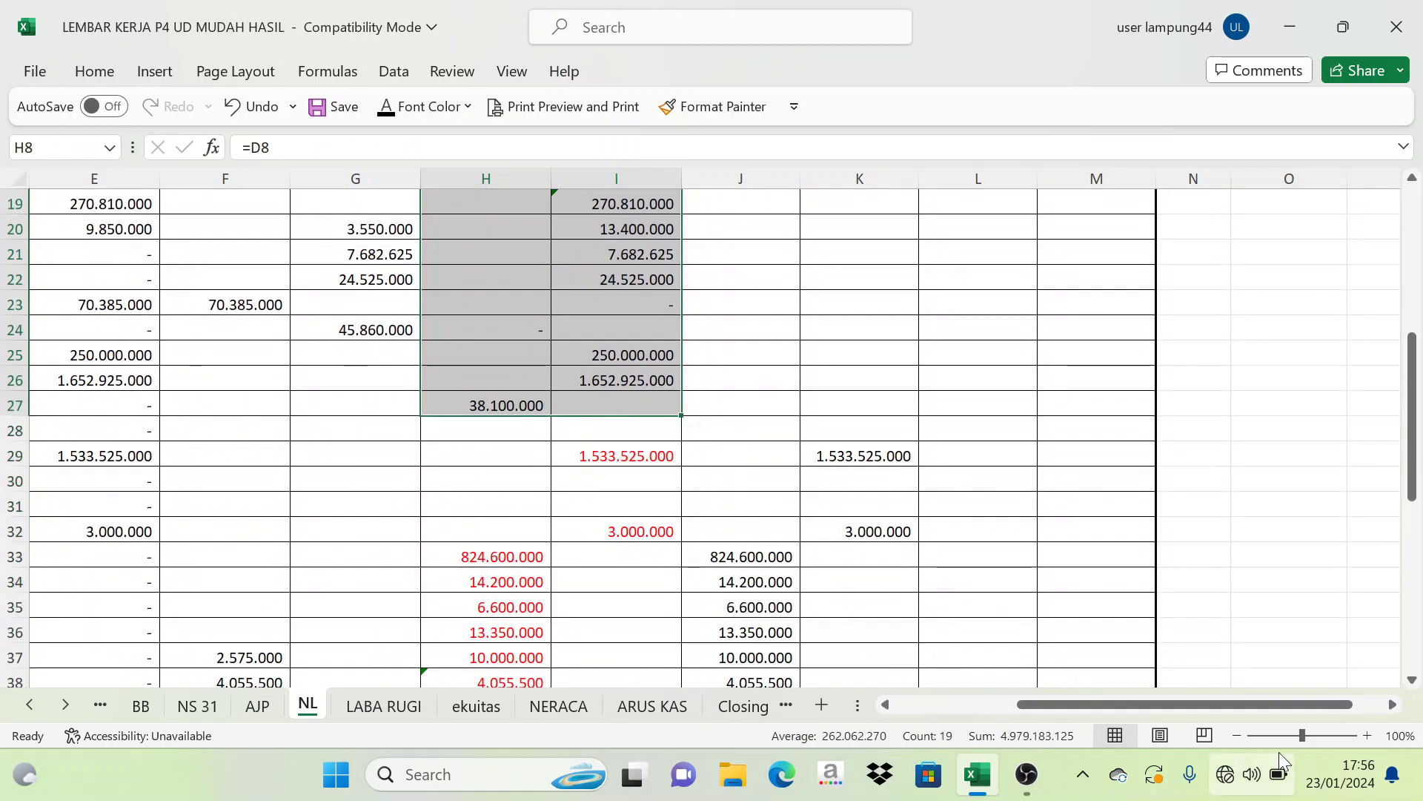
# Apply a green font colour to the balance sheet account codes and names in B8:C28, from Cash in Bank to Income Summary.
pyautogui.moveTo(1244, 706); pyautogui.dragTo(1067, 701)
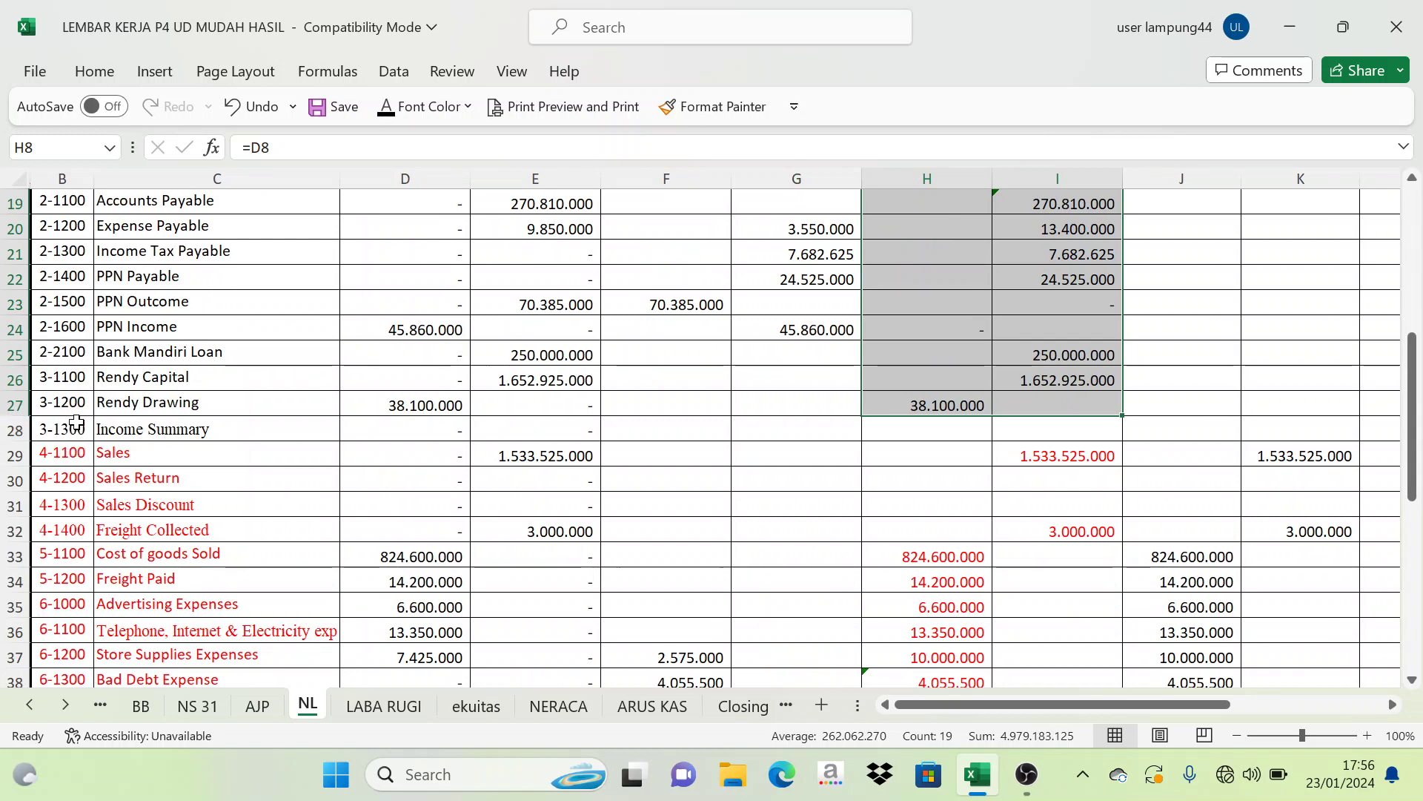
pyautogui.scroll(4, 74, 416)
pyautogui.moveTo(46, 231); pyautogui.dragTo(107, 656)
pyautogui.click(468, 106)
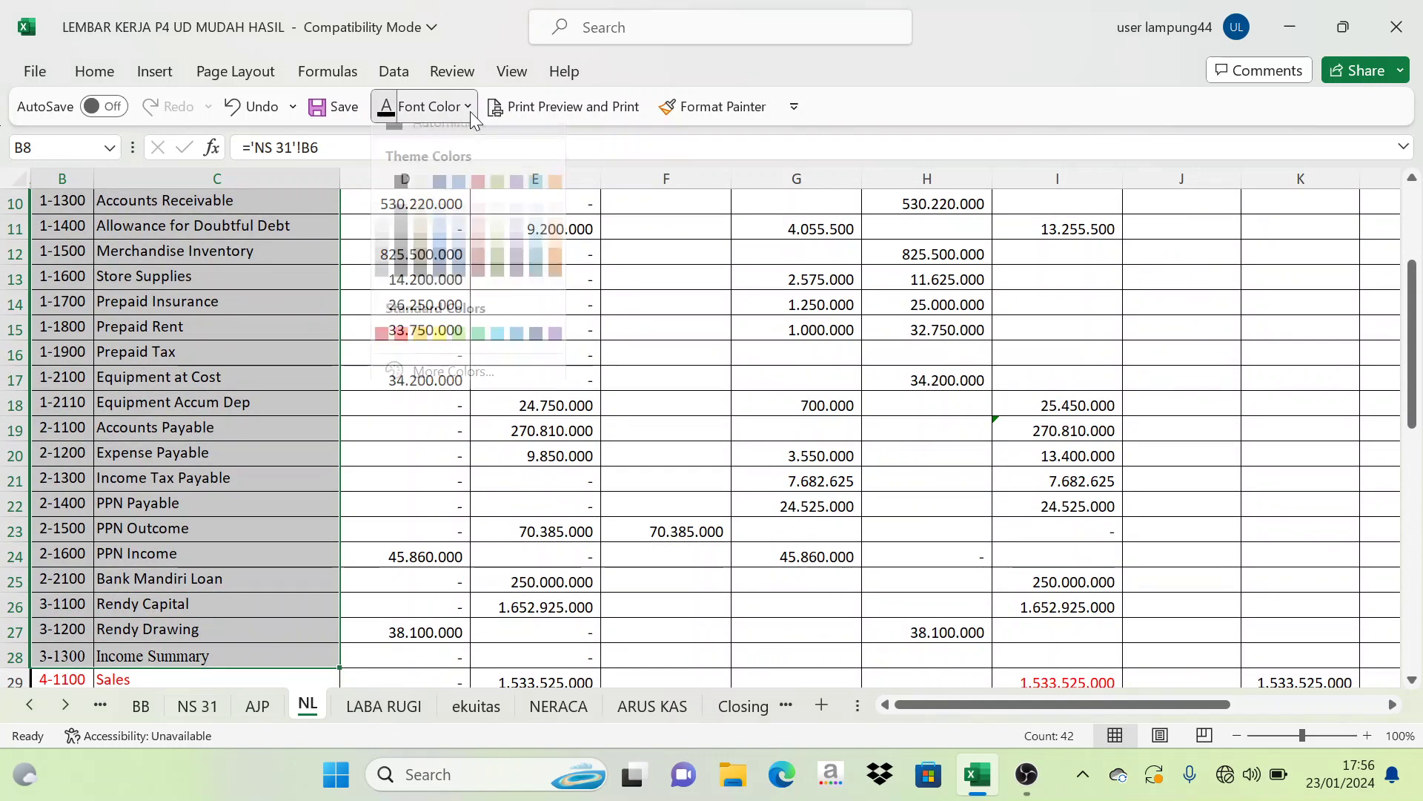
pyautogui.click(480, 354)
pyautogui.scroll(3, 238, 369)
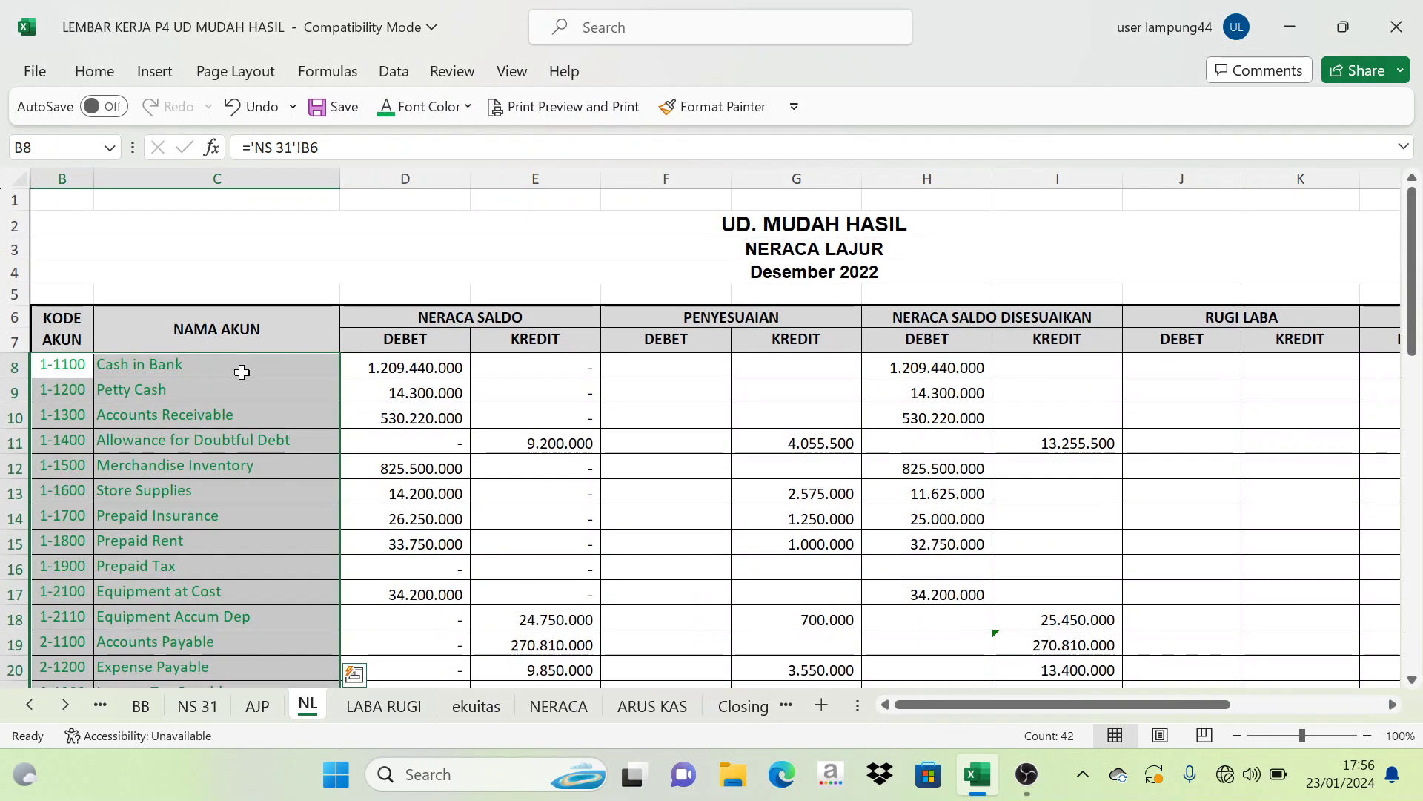
pyautogui.moveTo(215, 415); pyautogui.dragTo(215, 391)
pyautogui.scroll(-6, 37, 469)
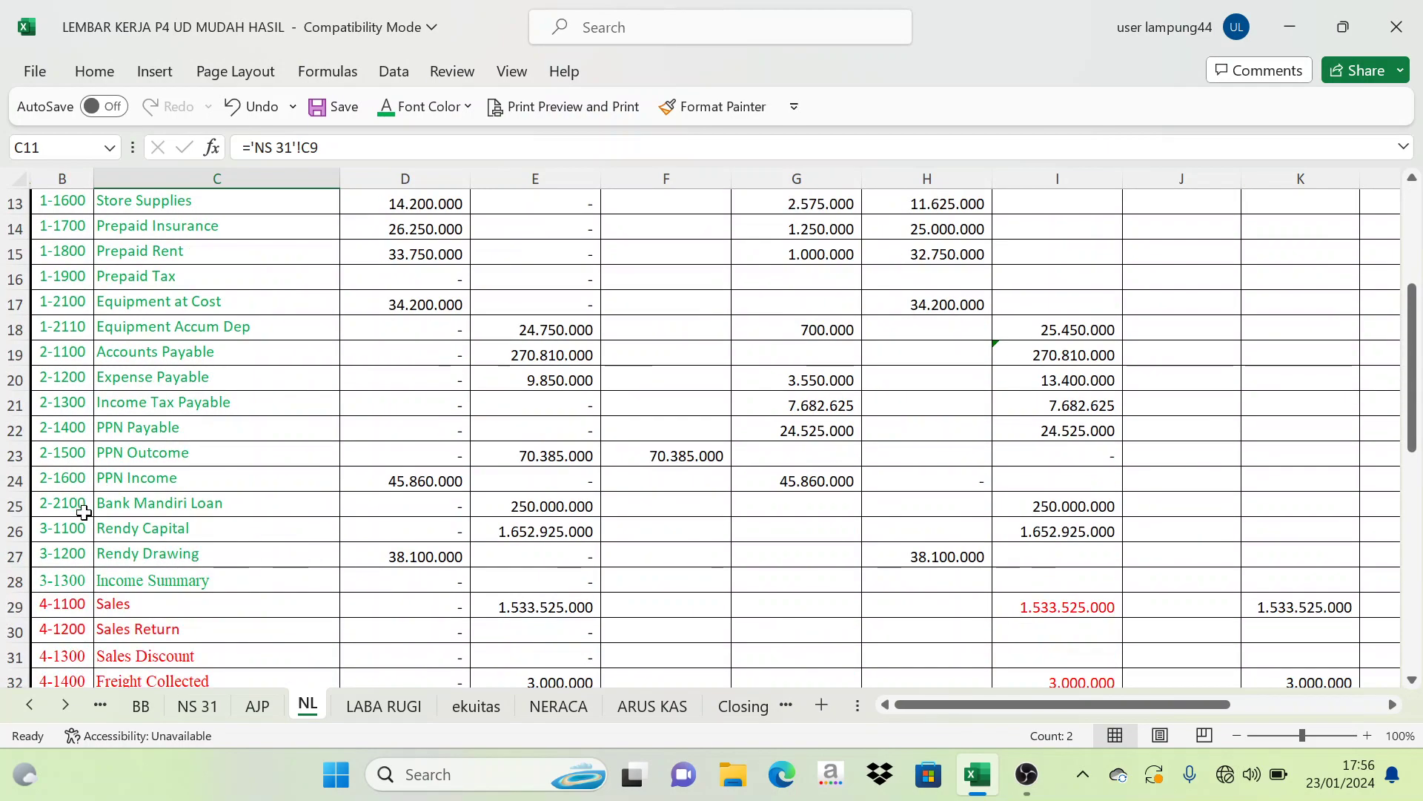
# Review the green balance sheet accounts in B8:C28 and the NERACA SALDO DISESUAIKAN amounts that belong in the NERACA columns.
pyautogui.scroll(-6, 52, 465)
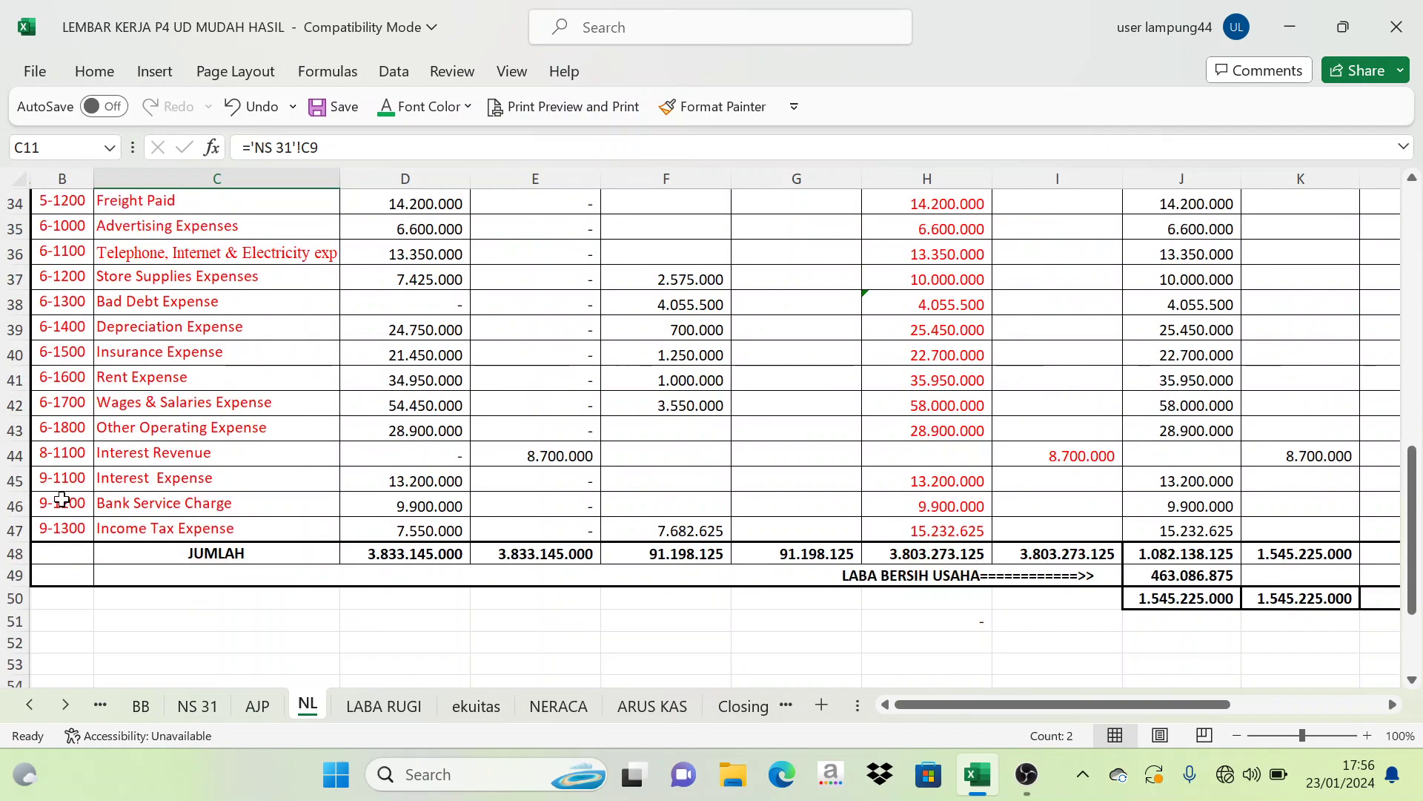
pyautogui.scroll(6, 108, 486)
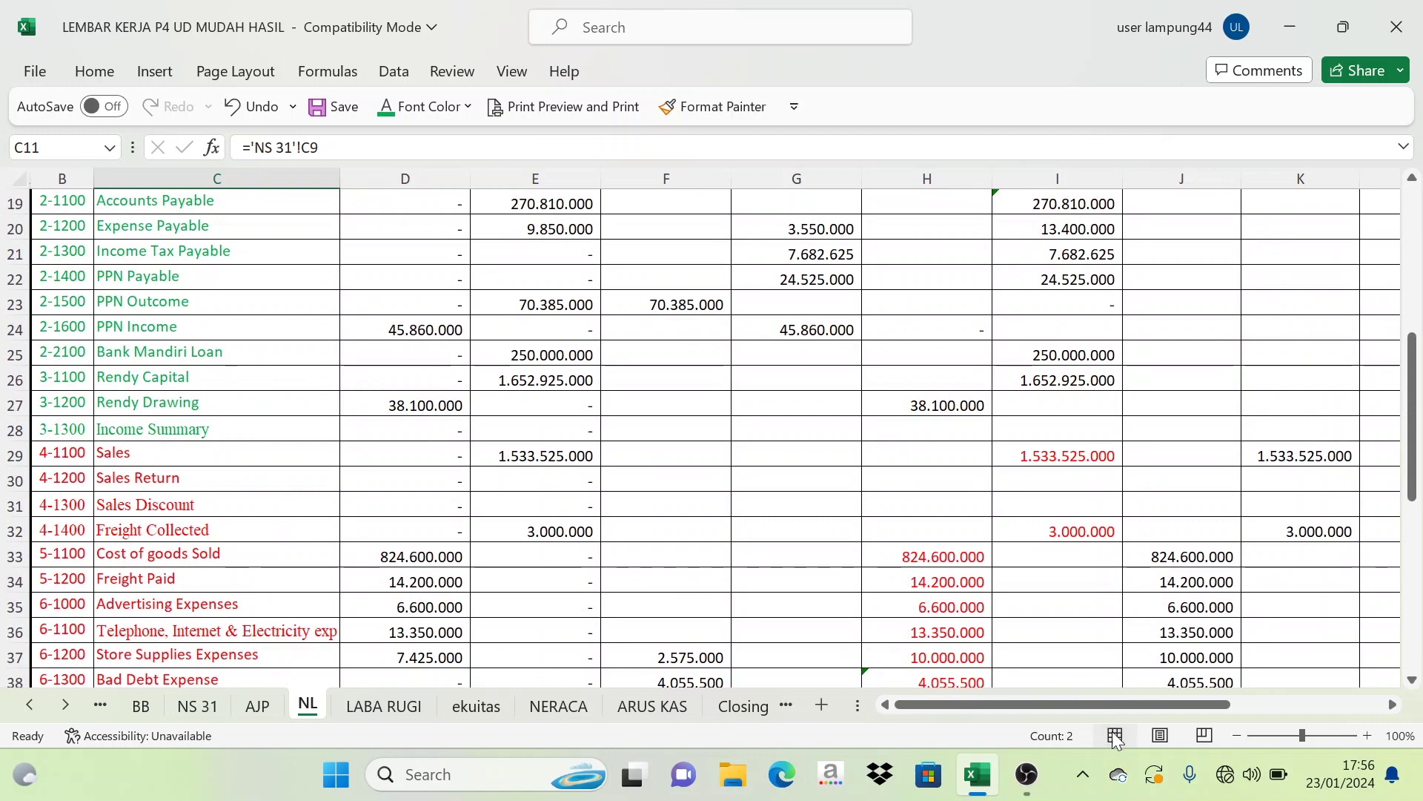
pyautogui.scroll(6, 1090, 416)
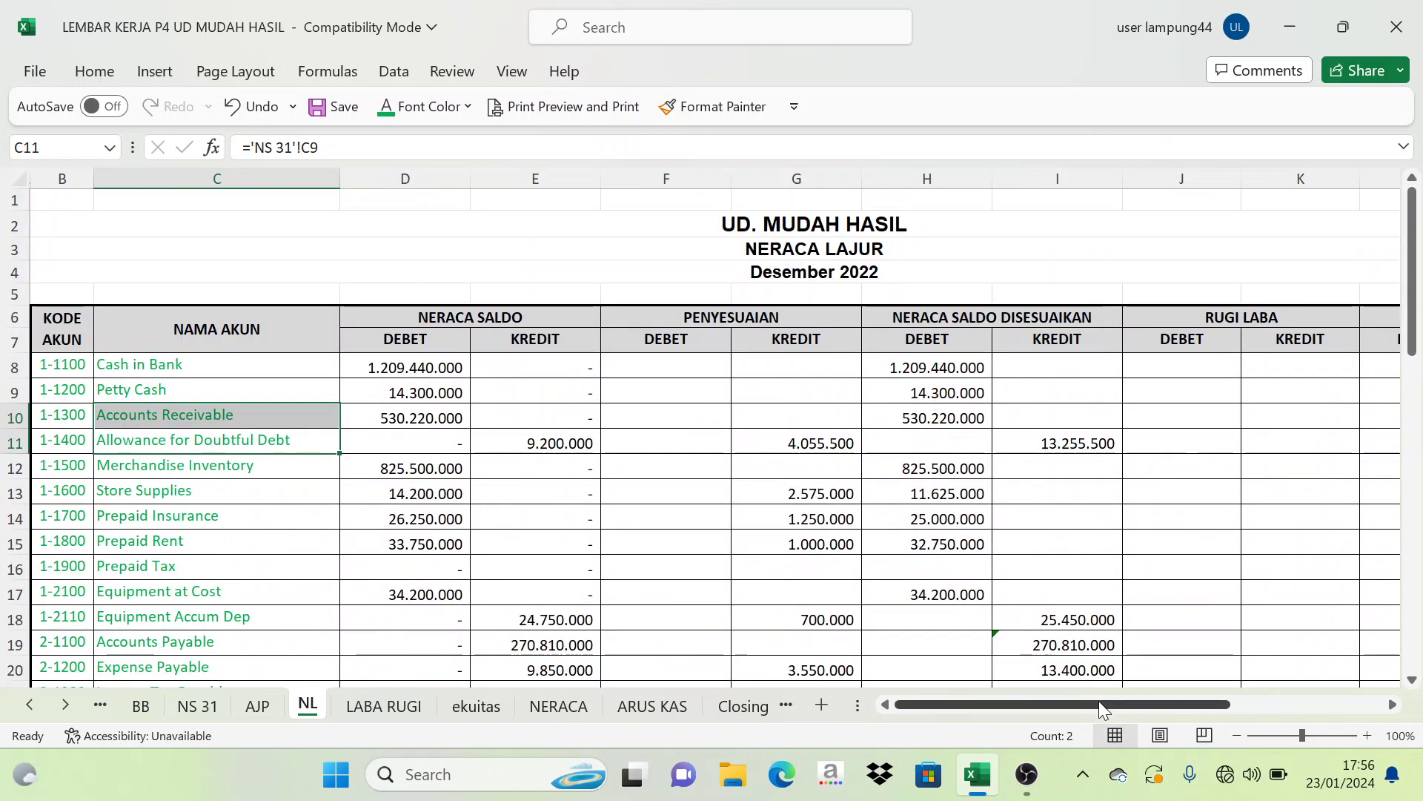
pyautogui.moveTo(1099, 701); pyautogui.dragTo(1249, 701)
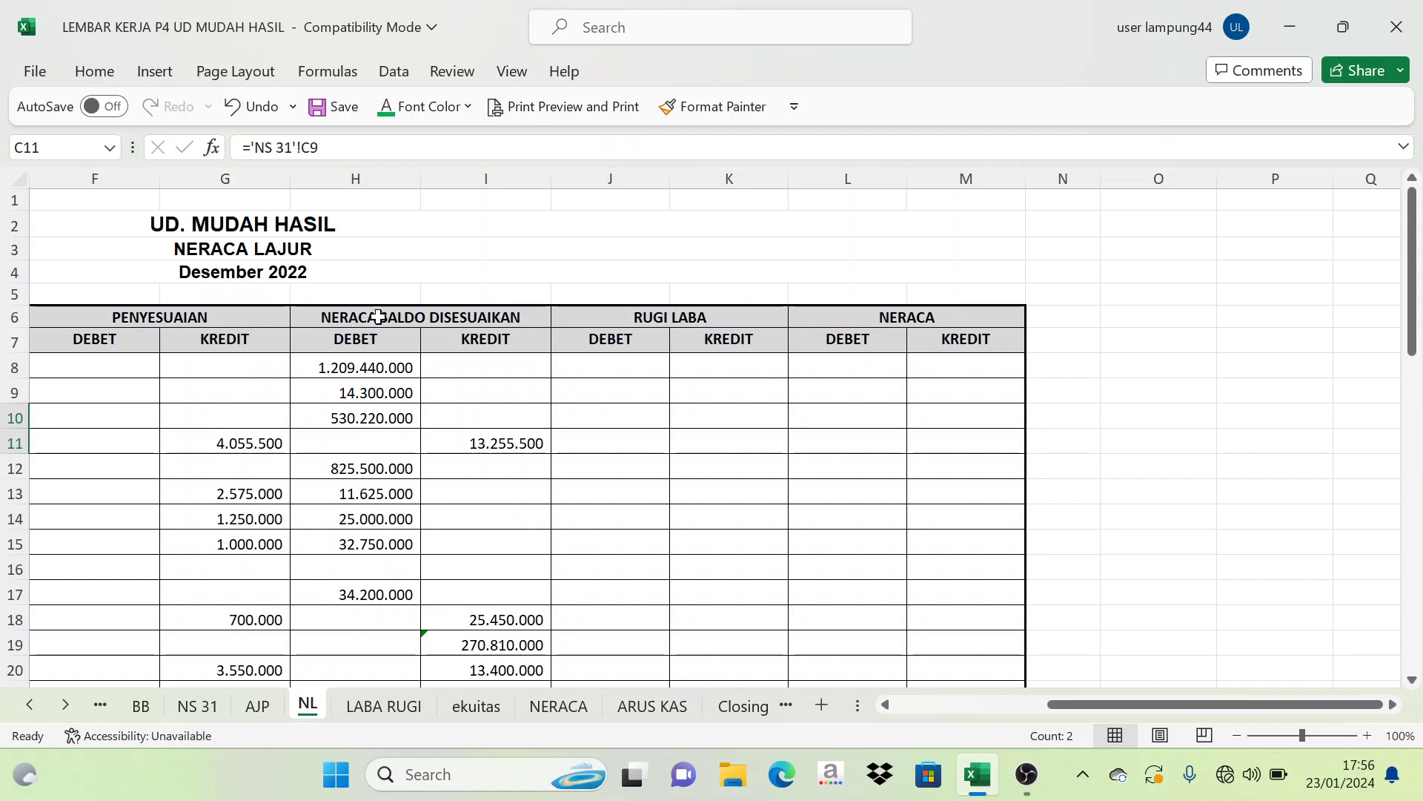
pyautogui.moveTo(379, 316); pyautogui.dragTo(391, 564)
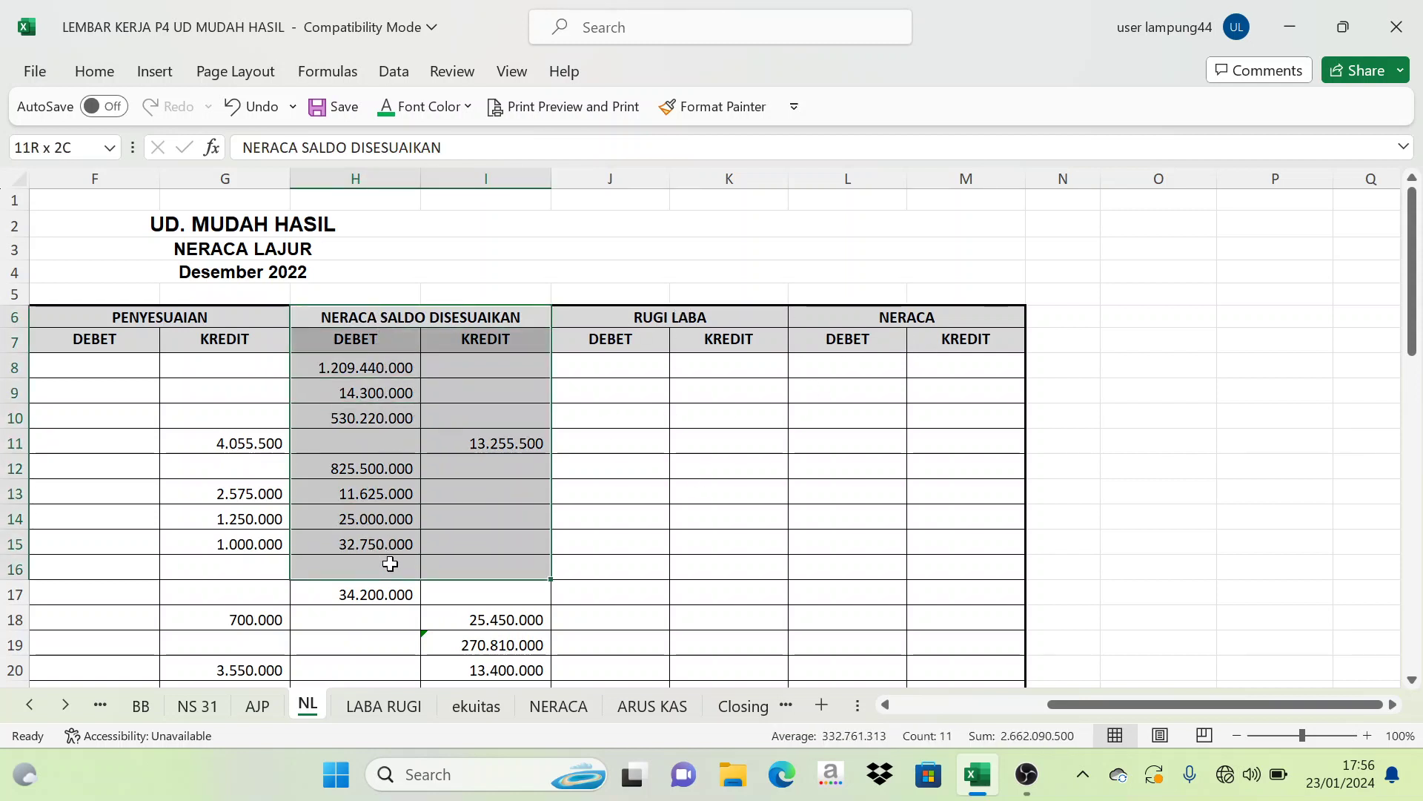
pyautogui.click(430, 391)
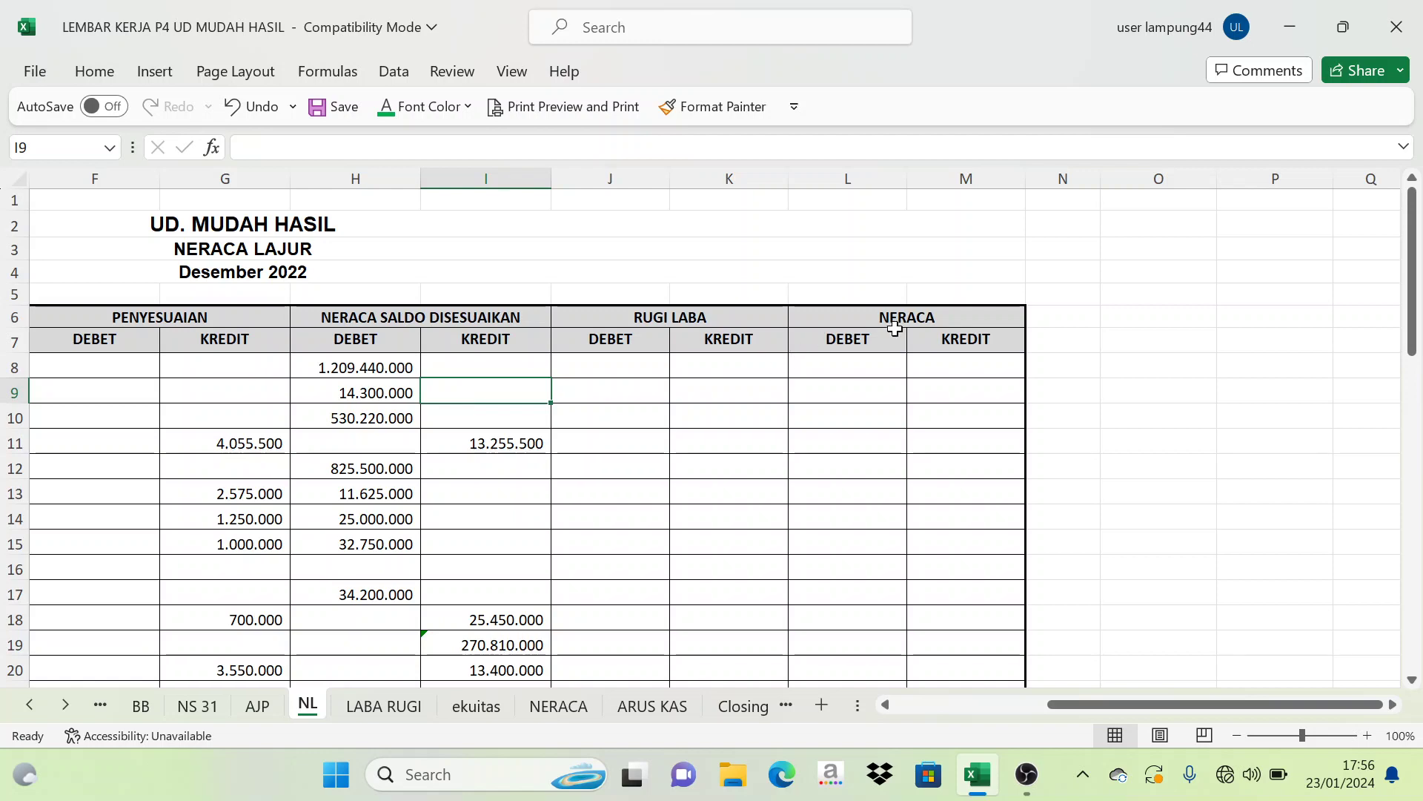
pyautogui.moveTo(1096, 705); pyautogui.dragTo(923, 717)
pyautogui.moveTo(74, 364); pyautogui.dragTo(159, 414)
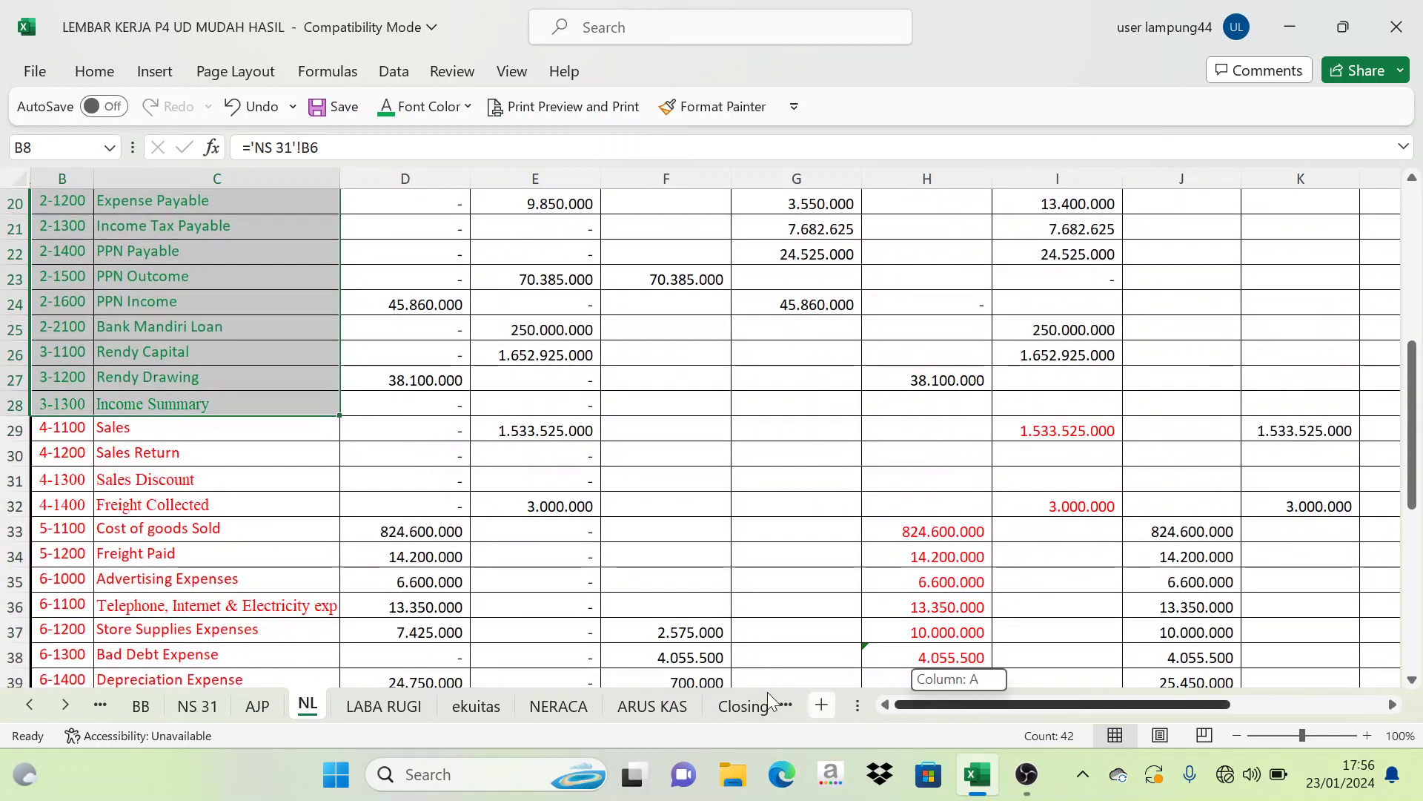
pyautogui.moveTo(1184, 702); pyautogui.dragTo(1274, 707)
pyautogui.scroll(1, 782, 532)
pyautogui.scroll(6, 782, 532)
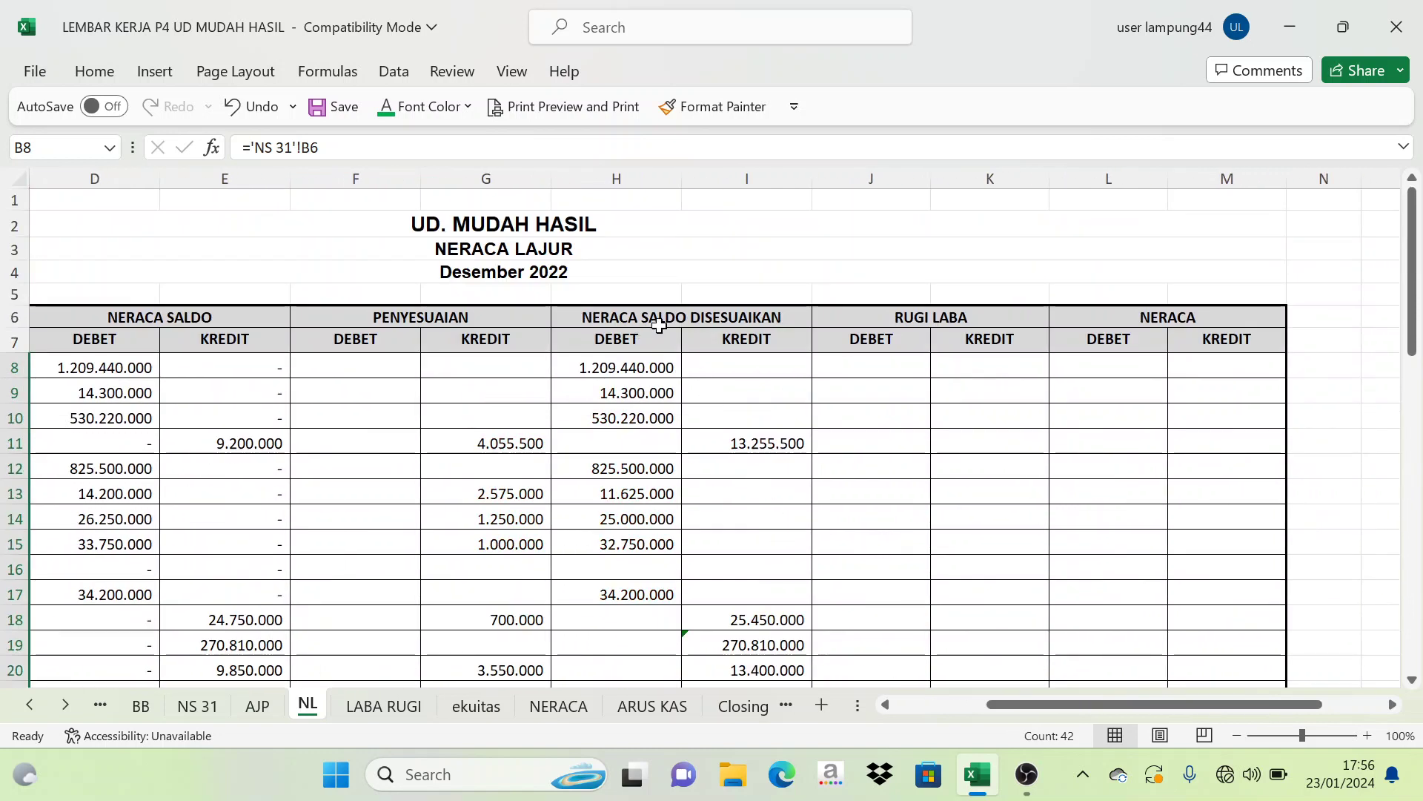
# Apply the Automatic font colour to the NERACA debit amounts in L8:L10, carried over from the adjusted trial balance.
pyautogui.click(627, 365)
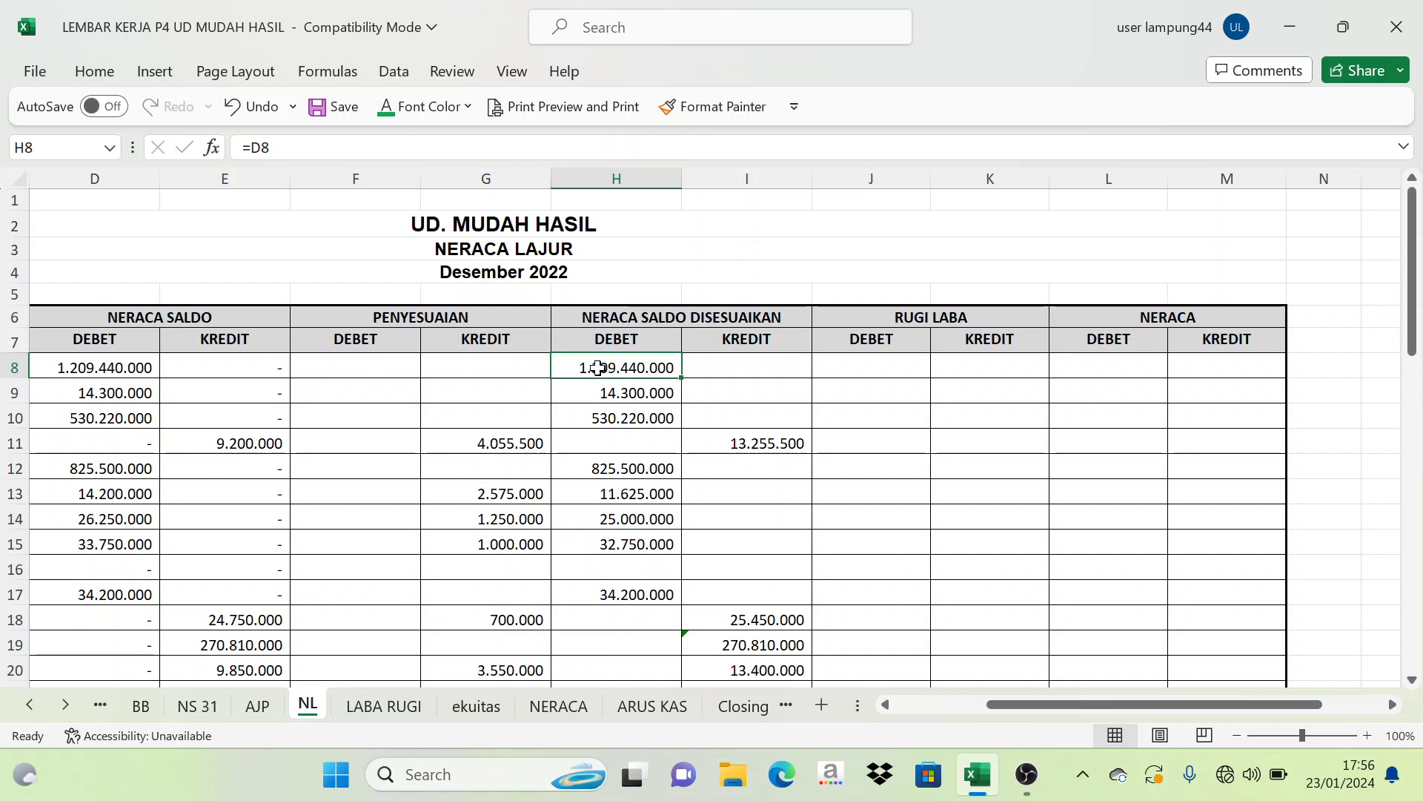
pyautogui.click(1109, 373)
pyautogui.click(429, 107)
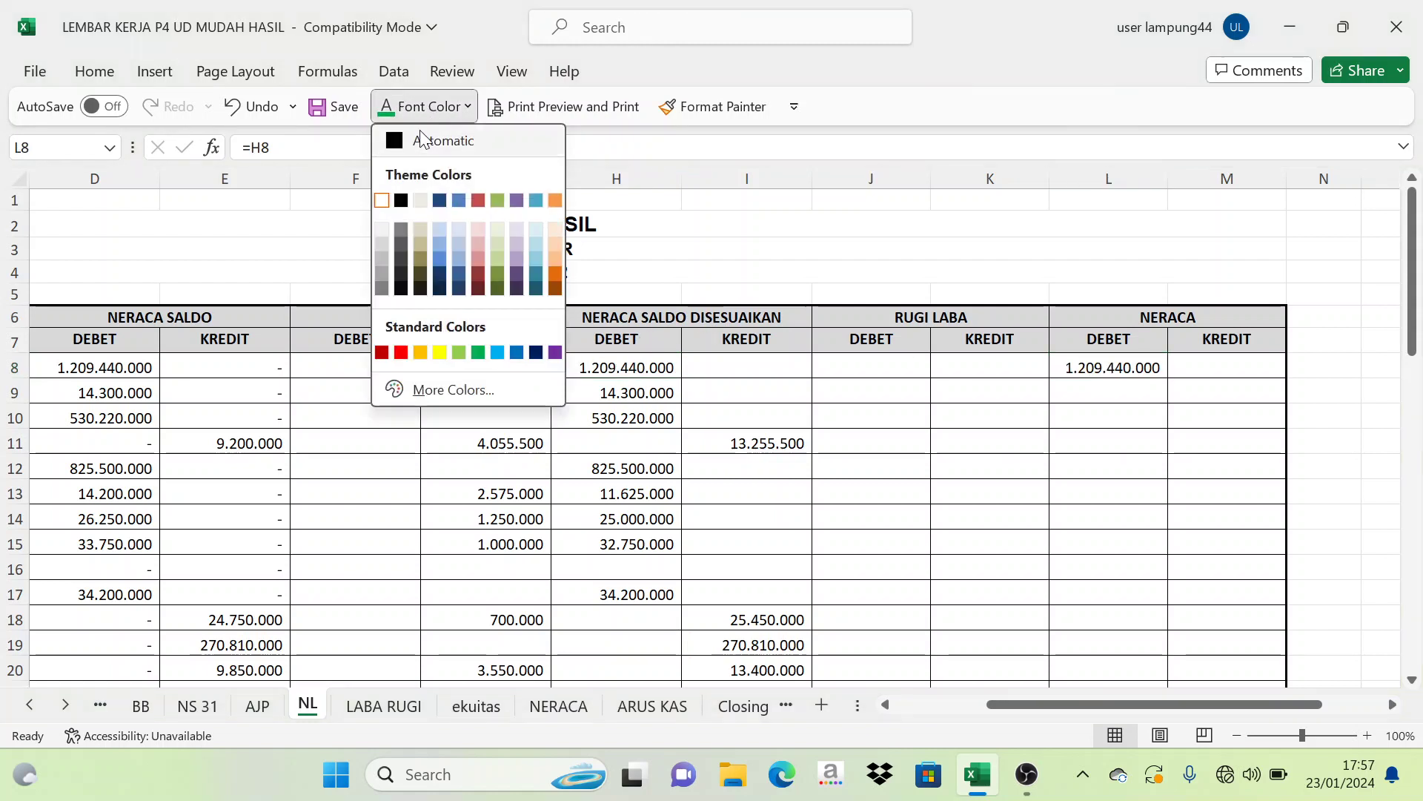
pyautogui.click(421, 137)
pyautogui.moveTo(637, 395); pyautogui.dragTo(635, 415)
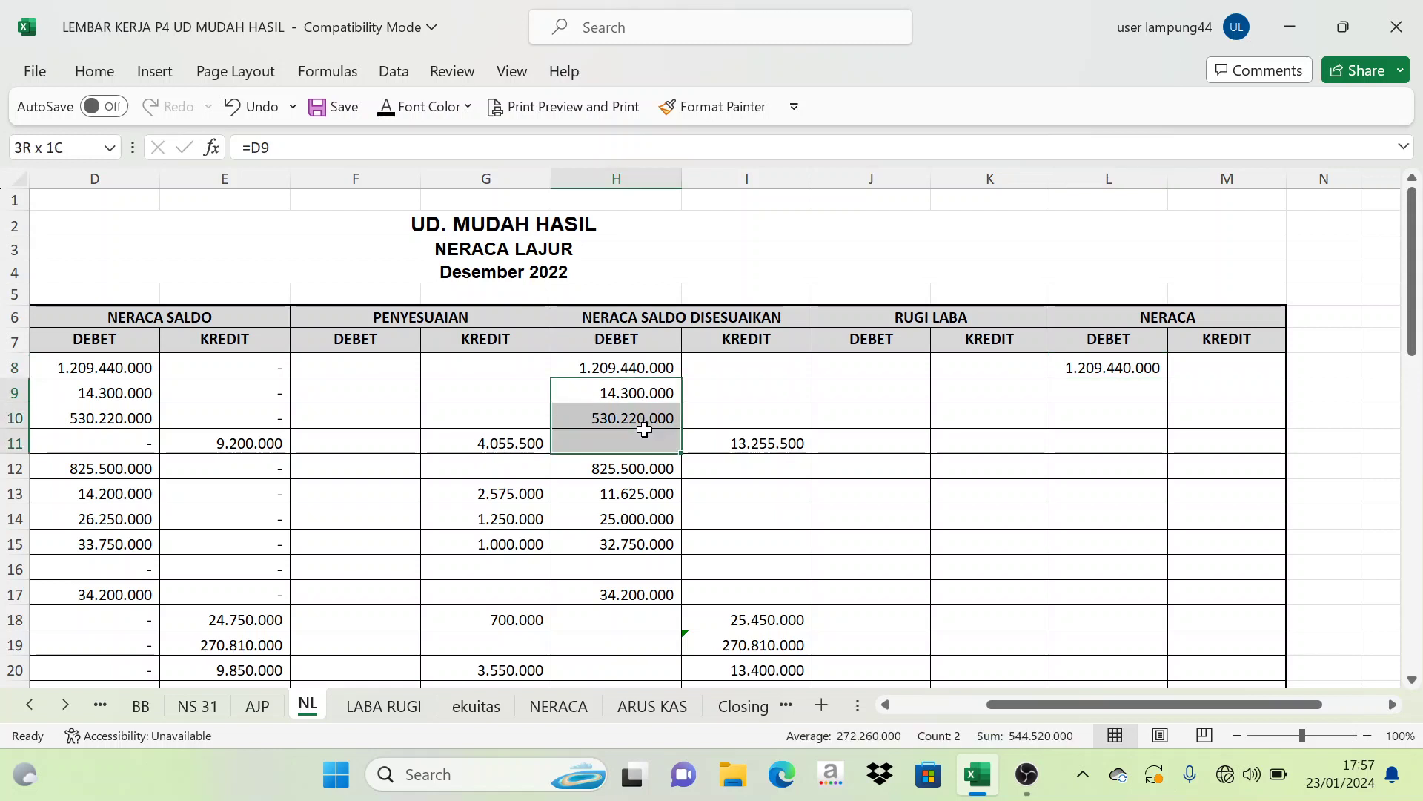
pyautogui.hotkey('ctrl', 'c')
pyautogui.click(1092, 388)
pyautogui.hotkey('ctrl', 'v')
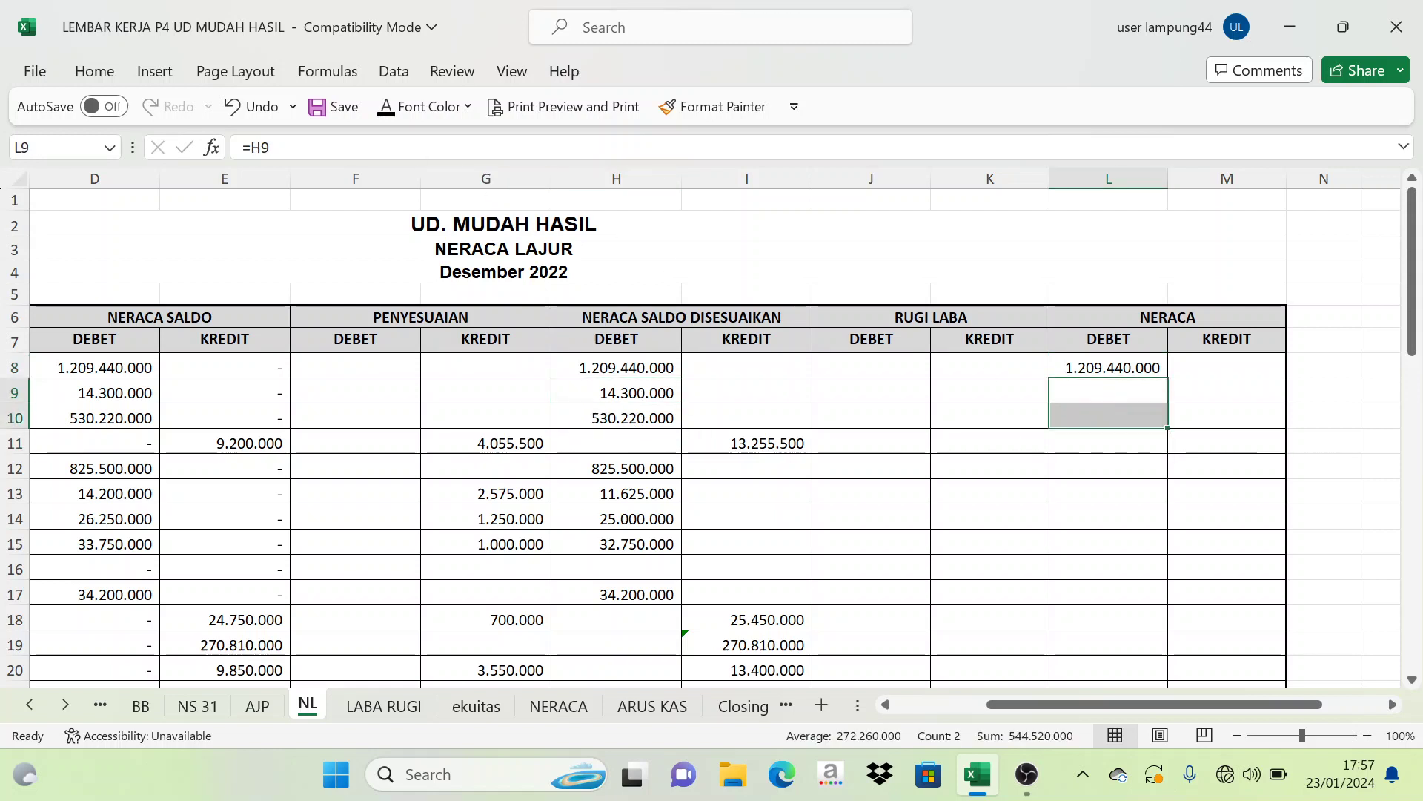
pyautogui.click(384, 106)
# Apply the Automatic font colour to the NERACA credit amount in M11 and the debit amounts in L12:L17.
pyautogui.click(772, 422)
pyautogui.click(1199, 440)
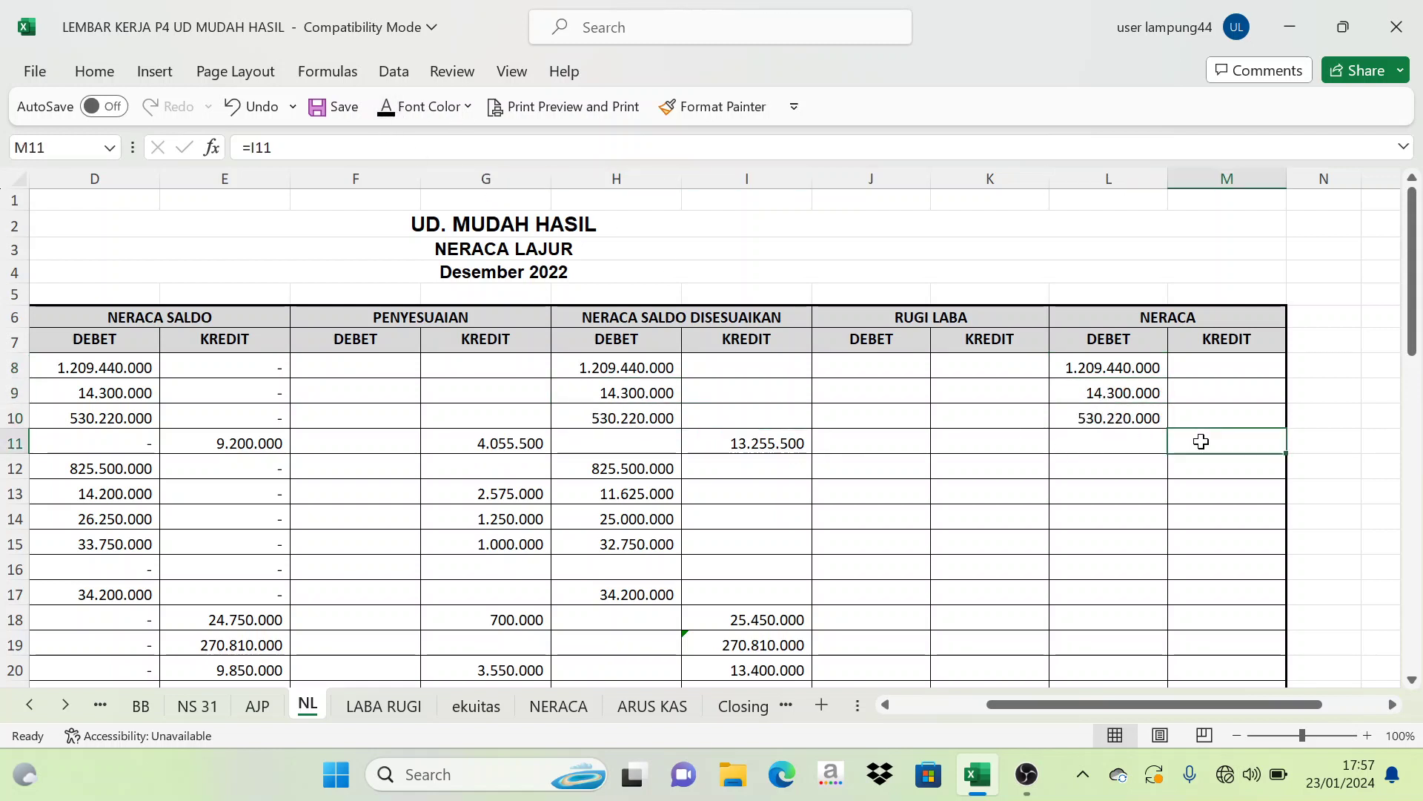
pyautogui.click(387, 111)
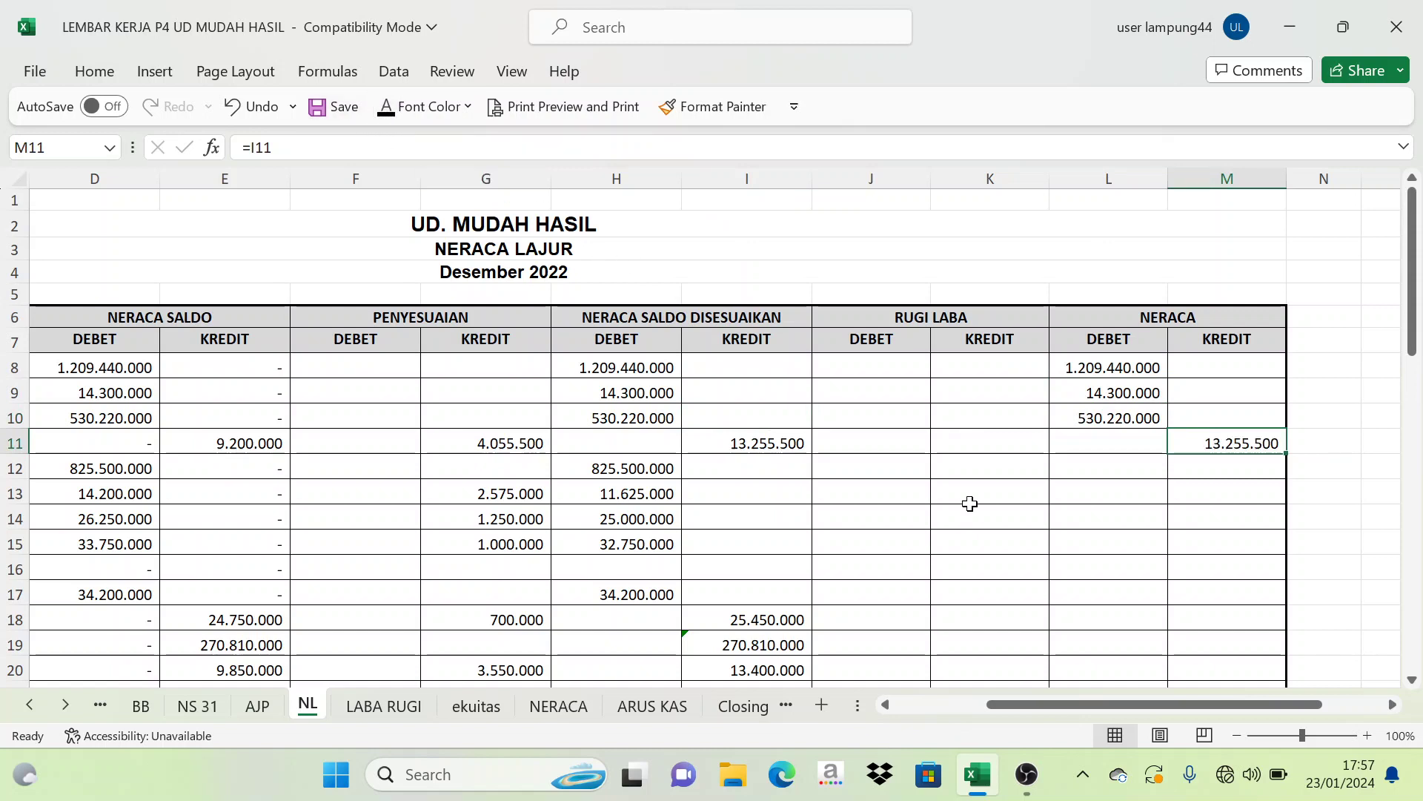
pyautogui.scroll(-1, 969, 502)
pyautogui.click(1090, 393)
pyautogui.moveTo(1091, 393); pyautogui.dragTo(1105, 523)
pyautogui.click(384, 106)
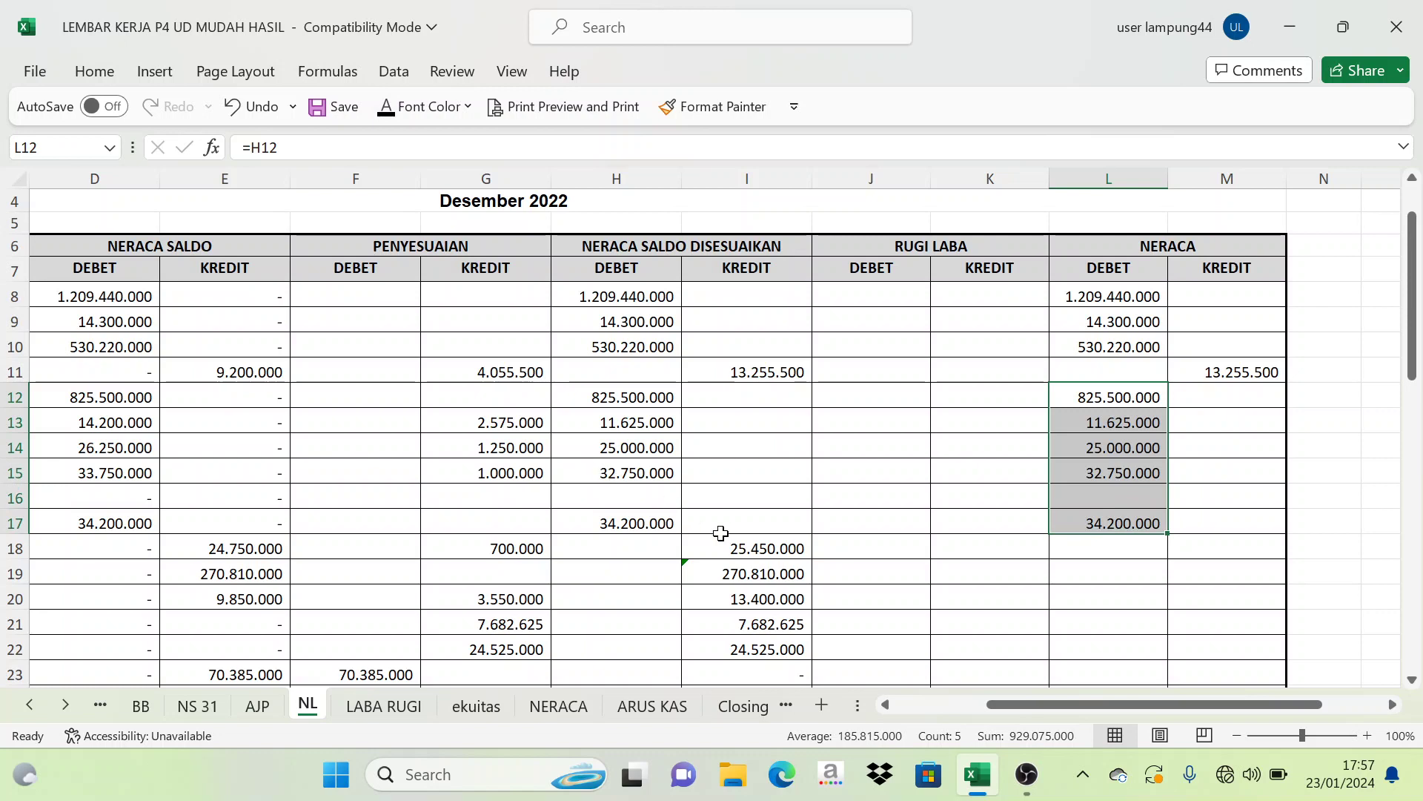
# Apply the Automatic font colour to the NERACA credit amounts in M18:M26, matching I18:I26.
pyautogui.click(737, 549)
pyautogui.scroll(-2, 745, 444)
pyautogui.moveTo(751, 409); pyautogui.dragTo(757, 604)
pyautogui.moveTo(1216, 404); pyautogui.dragTo(1231, 606)
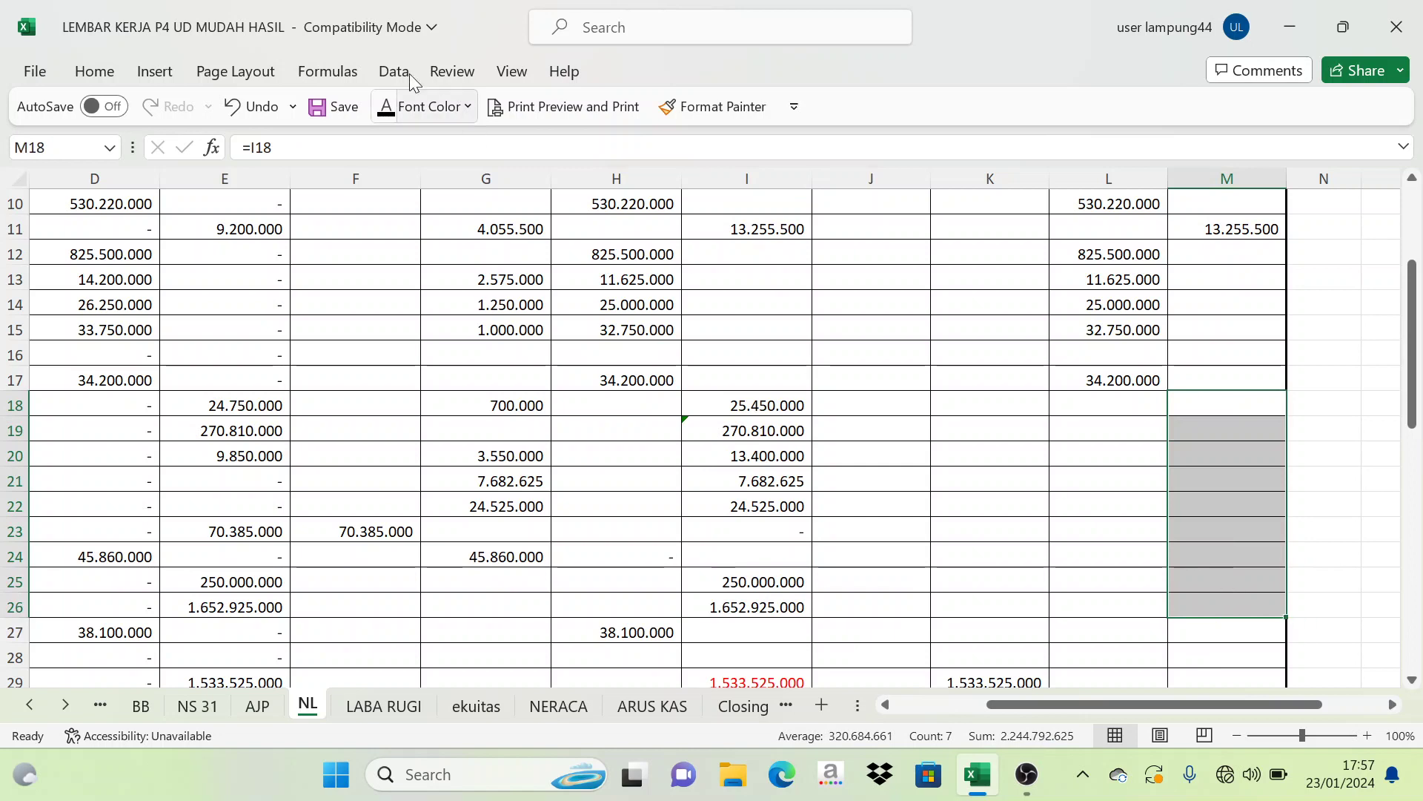
pyautogui.click(386, 107)
# Apply the Automatic font colour to the NERACA debit amount in L27, carried over from H27.
pyautogui.scroll(-2, 712, 444)
pyautogui.click(621, 479)
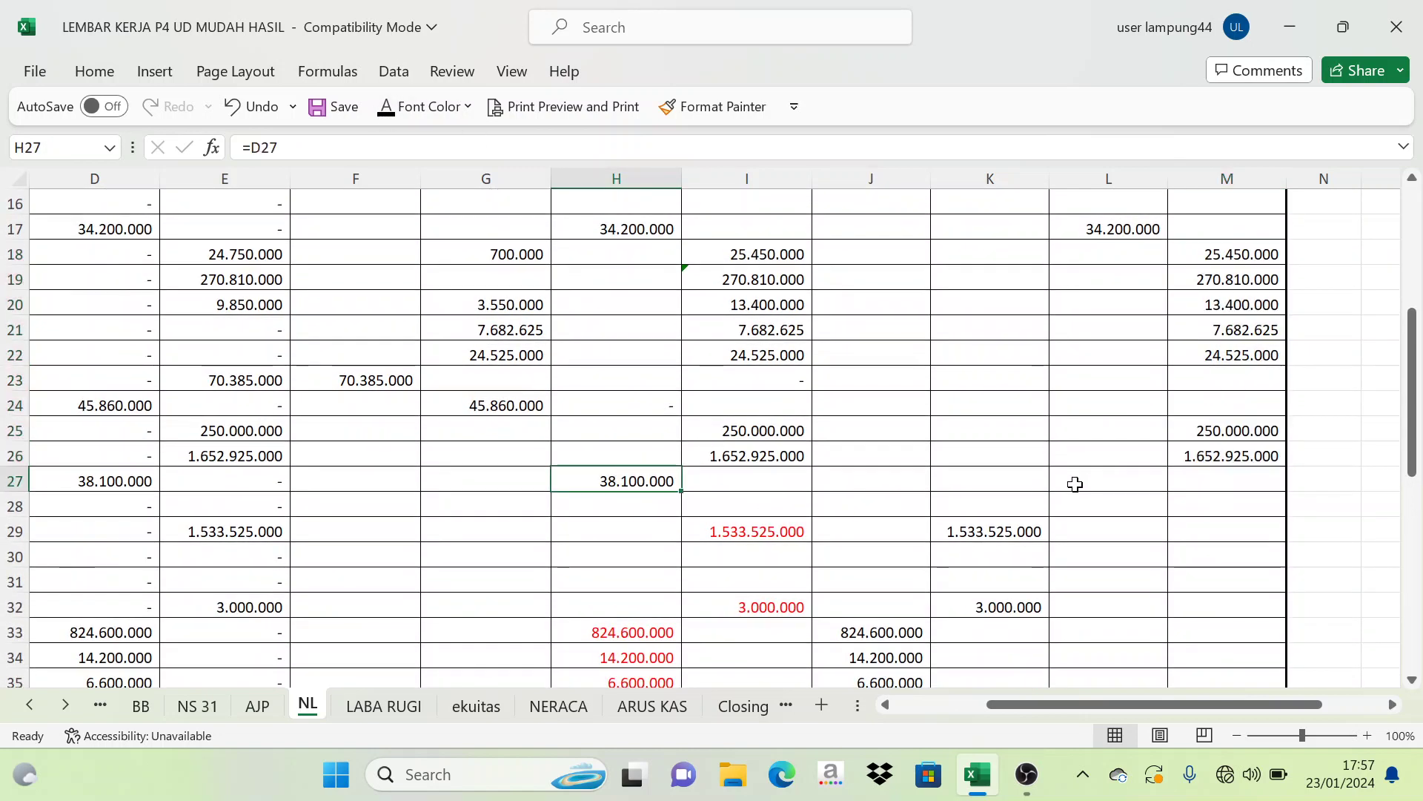
pyautogui.click(1112, 485)
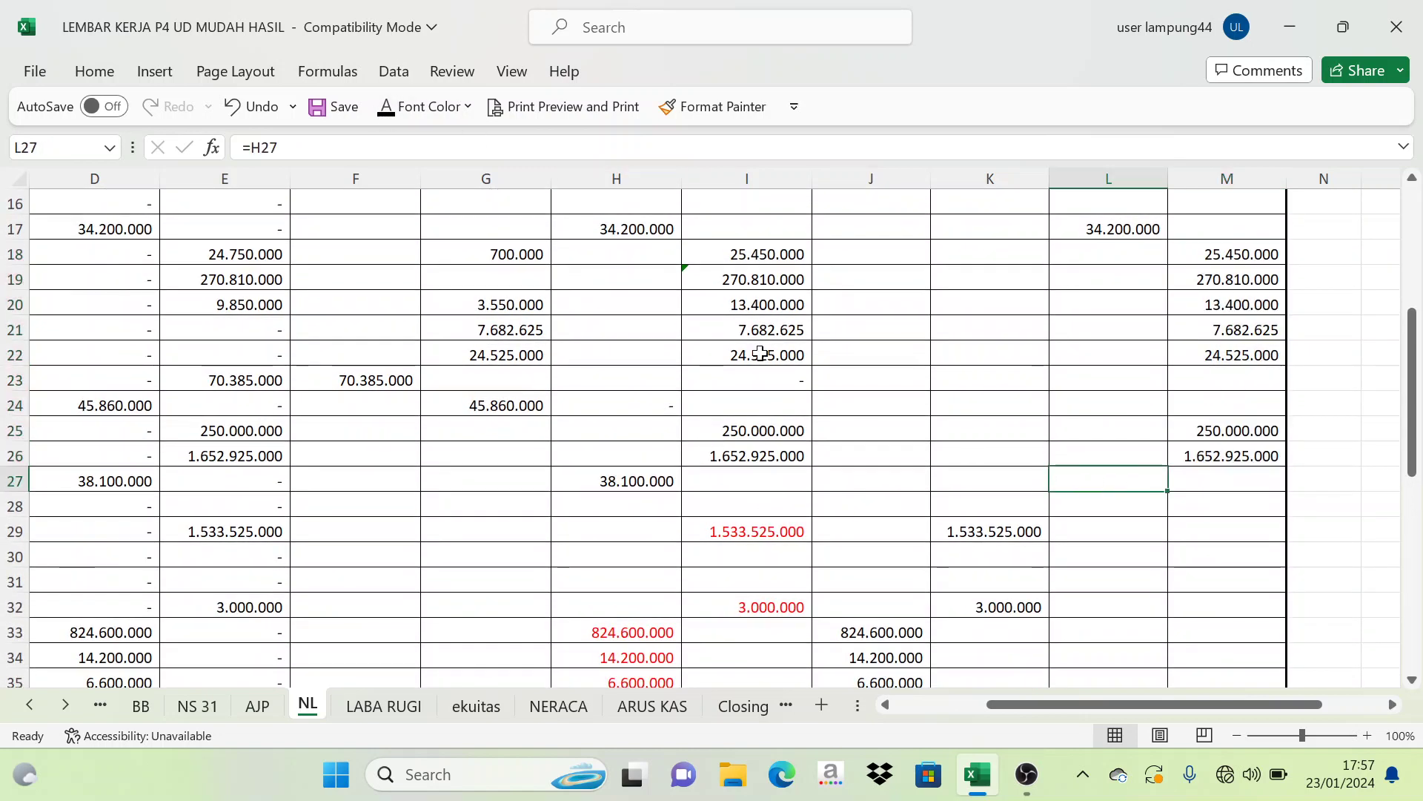
pyautogui.click(398, 115)
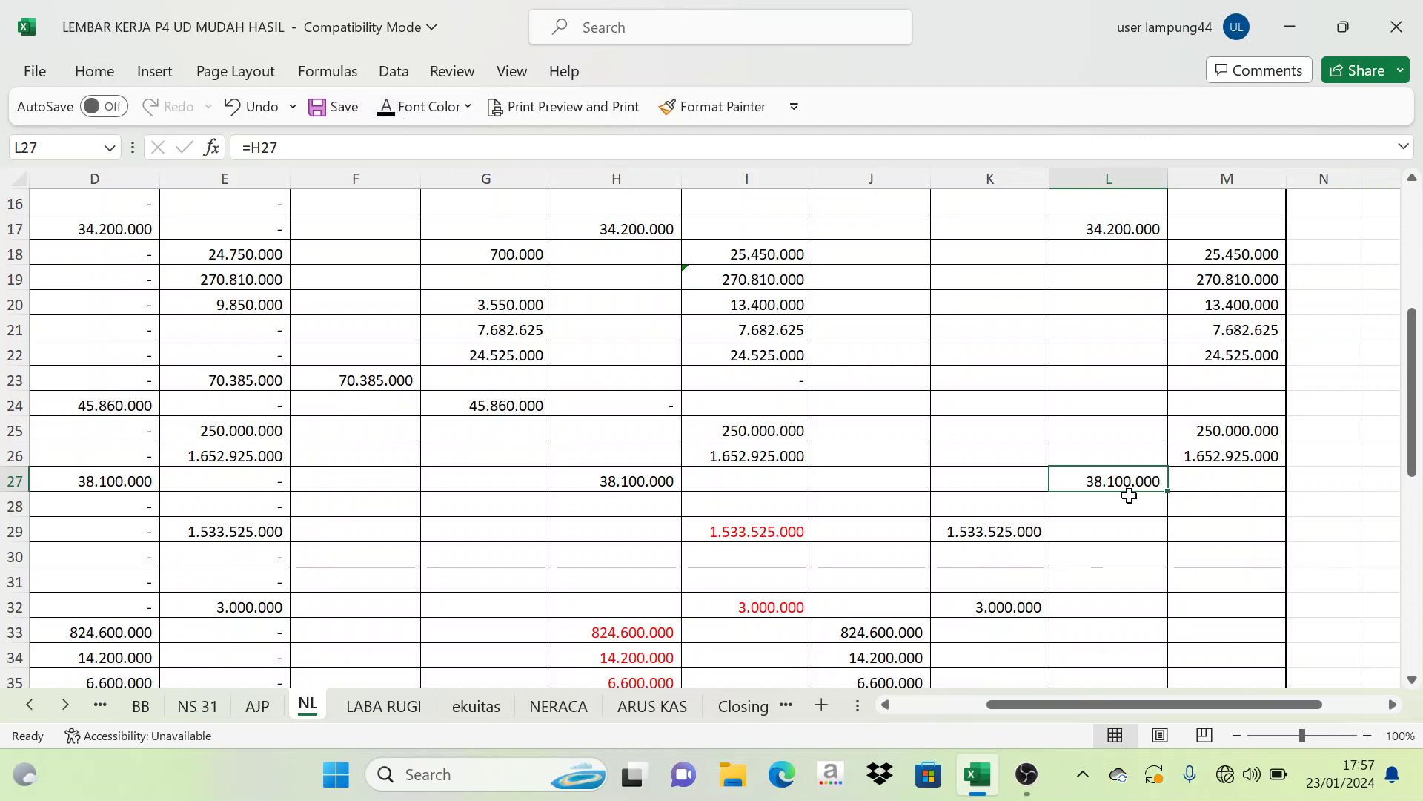
# Compare the NERACA SALDO DISESUAIKAN amounts with those carried to RUGI LABA from row 29 down and to NERACA from row 8 down.
pyautogui.scroll(5, 1131, 478)
pyautogui.scroll(-6, 912, 363)
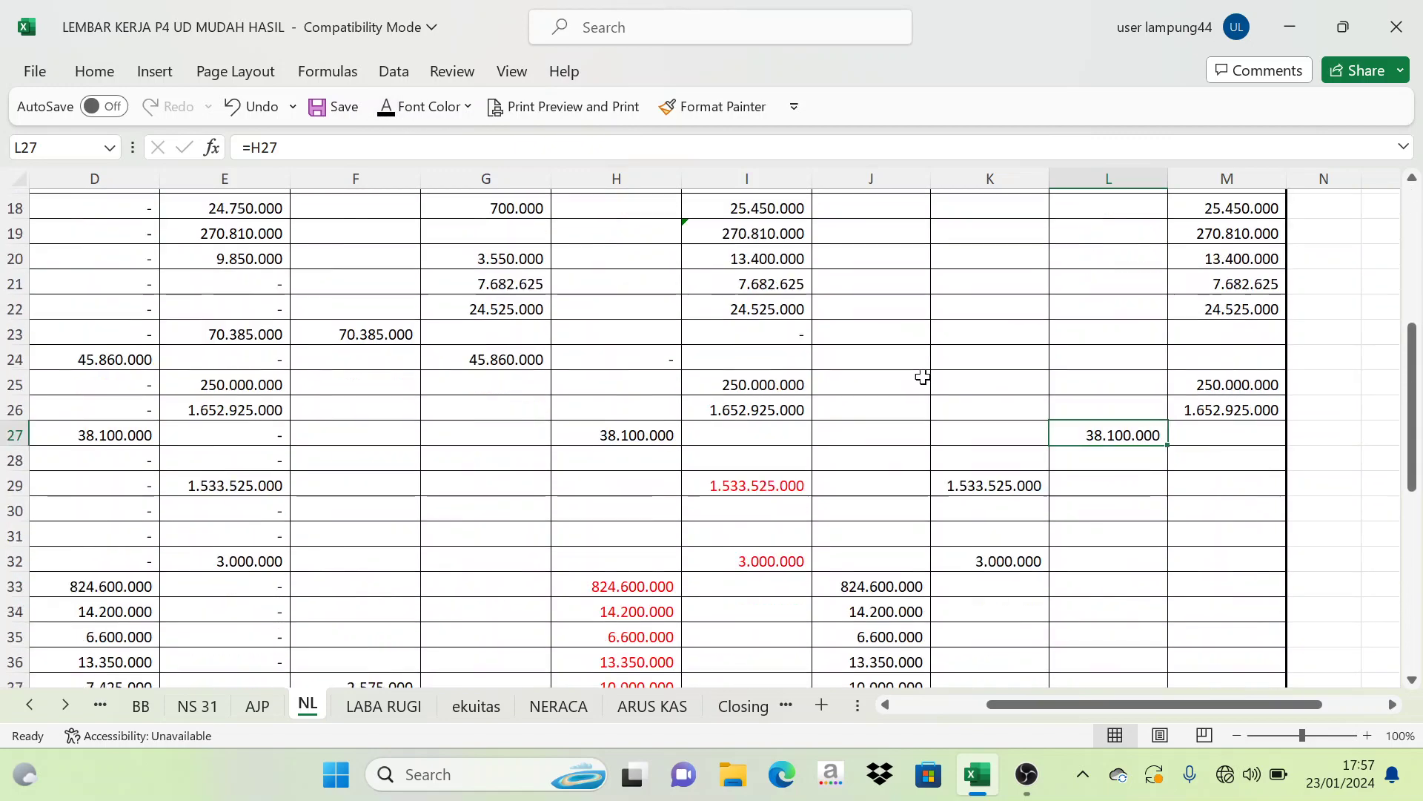
pyautogui.scroll(-2, 923, 377)
pyautogui.moveTo(860, 310); pyautogui.dragTo(985, 629)
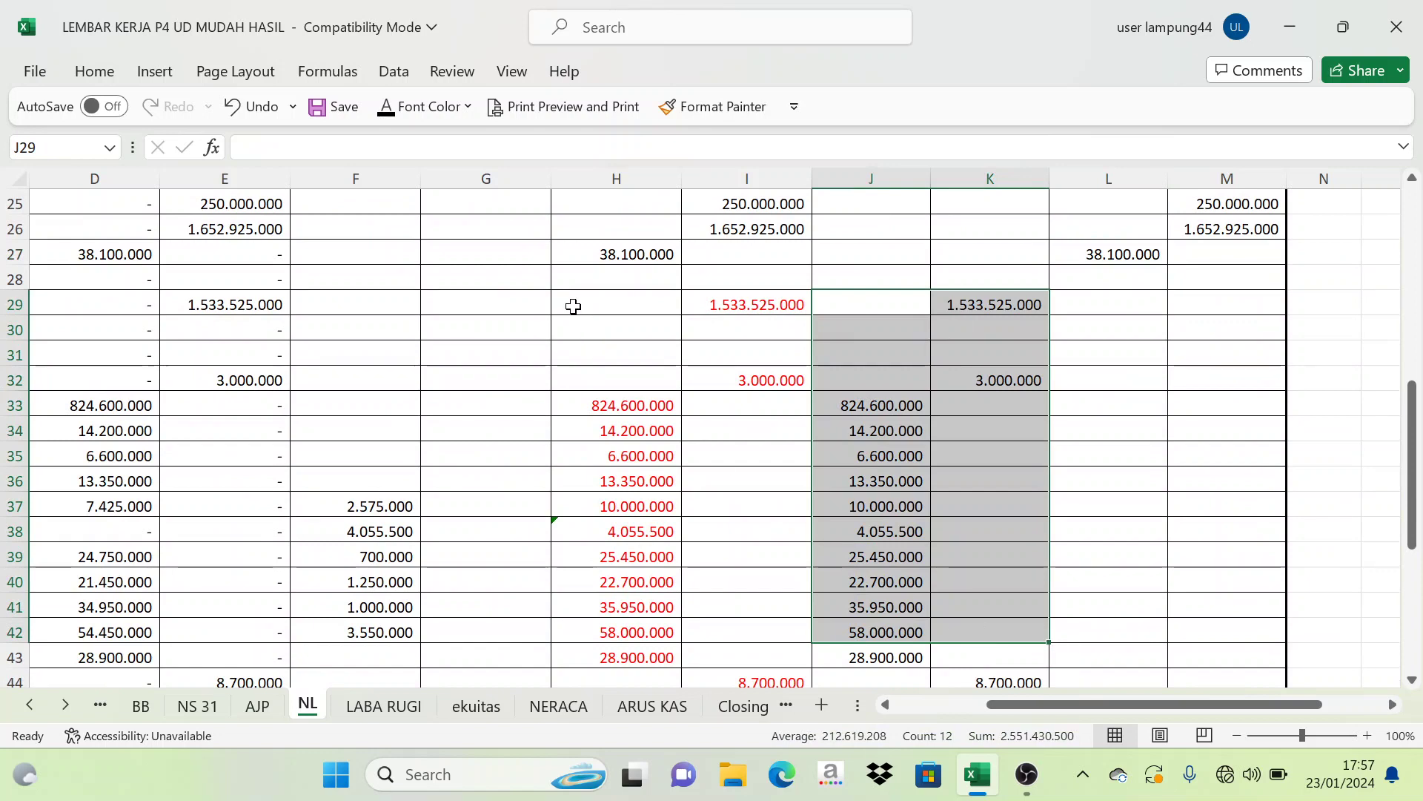
pyautogui.moveTo(573, 306); pyautogui.dragTo(731, 591)
pyautogui.scroll(5, 1149, 465)
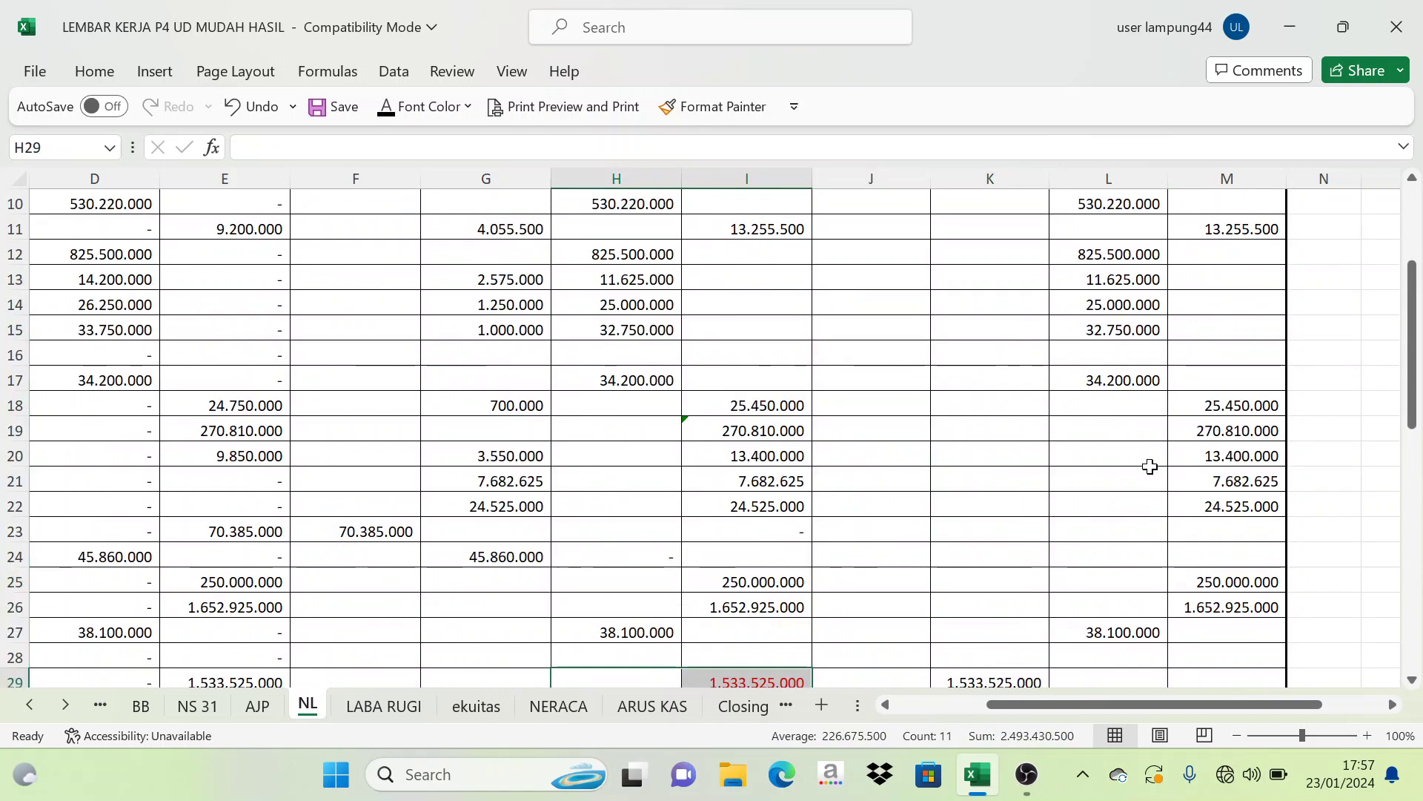
pyautogui.scroll(3, 1185, 311)
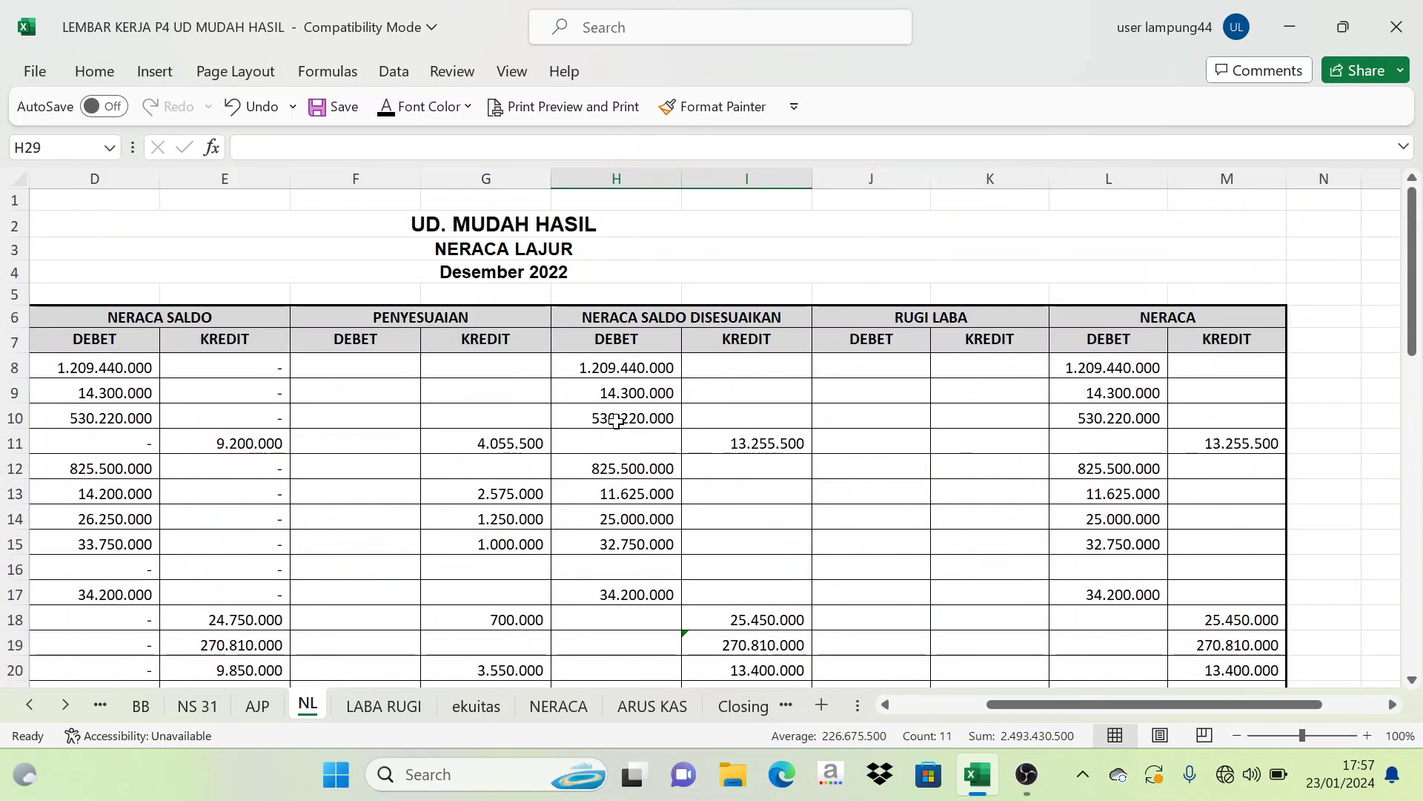
pyautogui.moveTo(611, 377); pyautogui.dragTo(741, 353)
pyautogui.scroll(7, 731, 363)
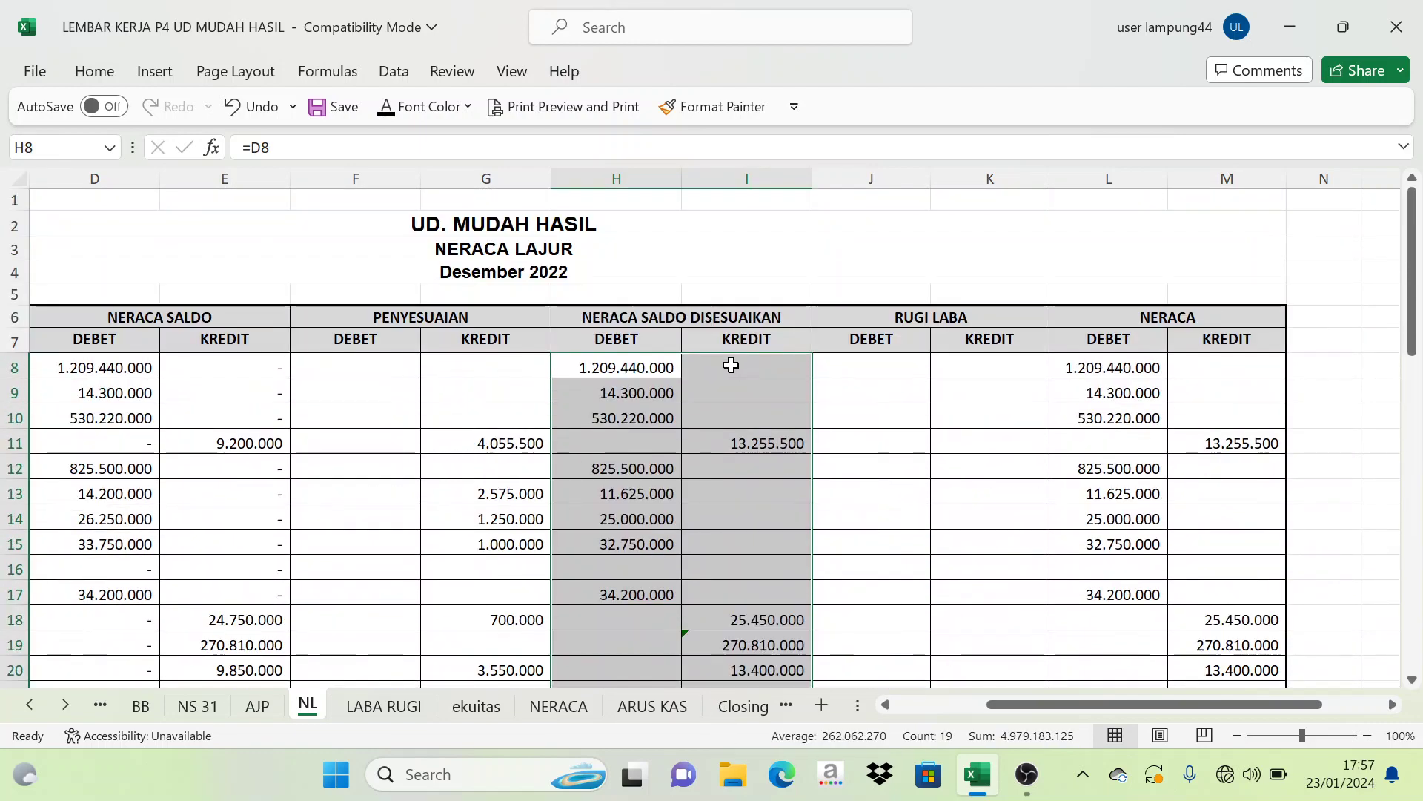
pyautogui.click(1347, 486)
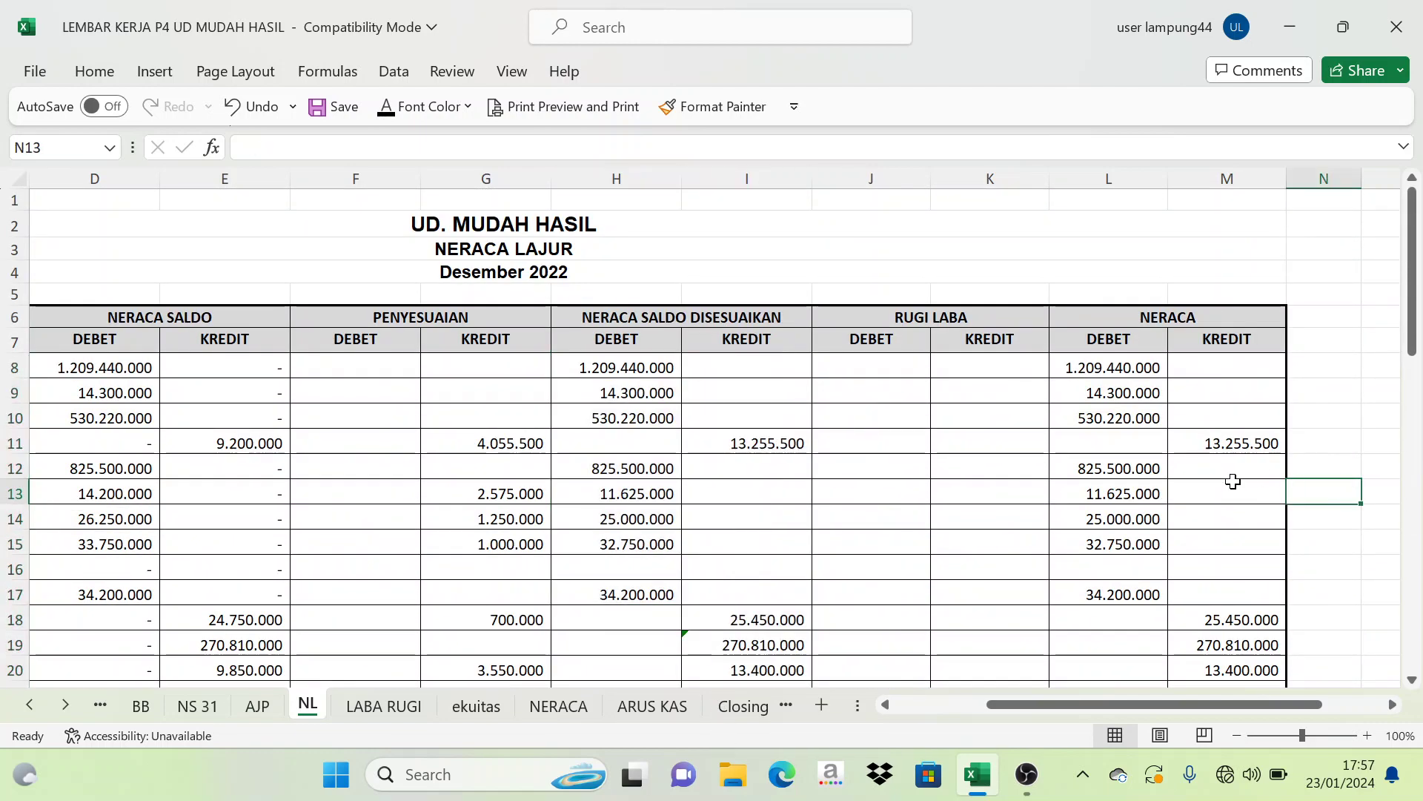
# Apply the Automatic font colour to the NERACA debit and credit totals in L48:M48.
pyautogui.scroll(-9, 1231, 491)
pyautogui.scroll(-4, 1230, 491)
pyautogui.moveTo(1141, 404); pyautogui.dragTo(1223, 402)
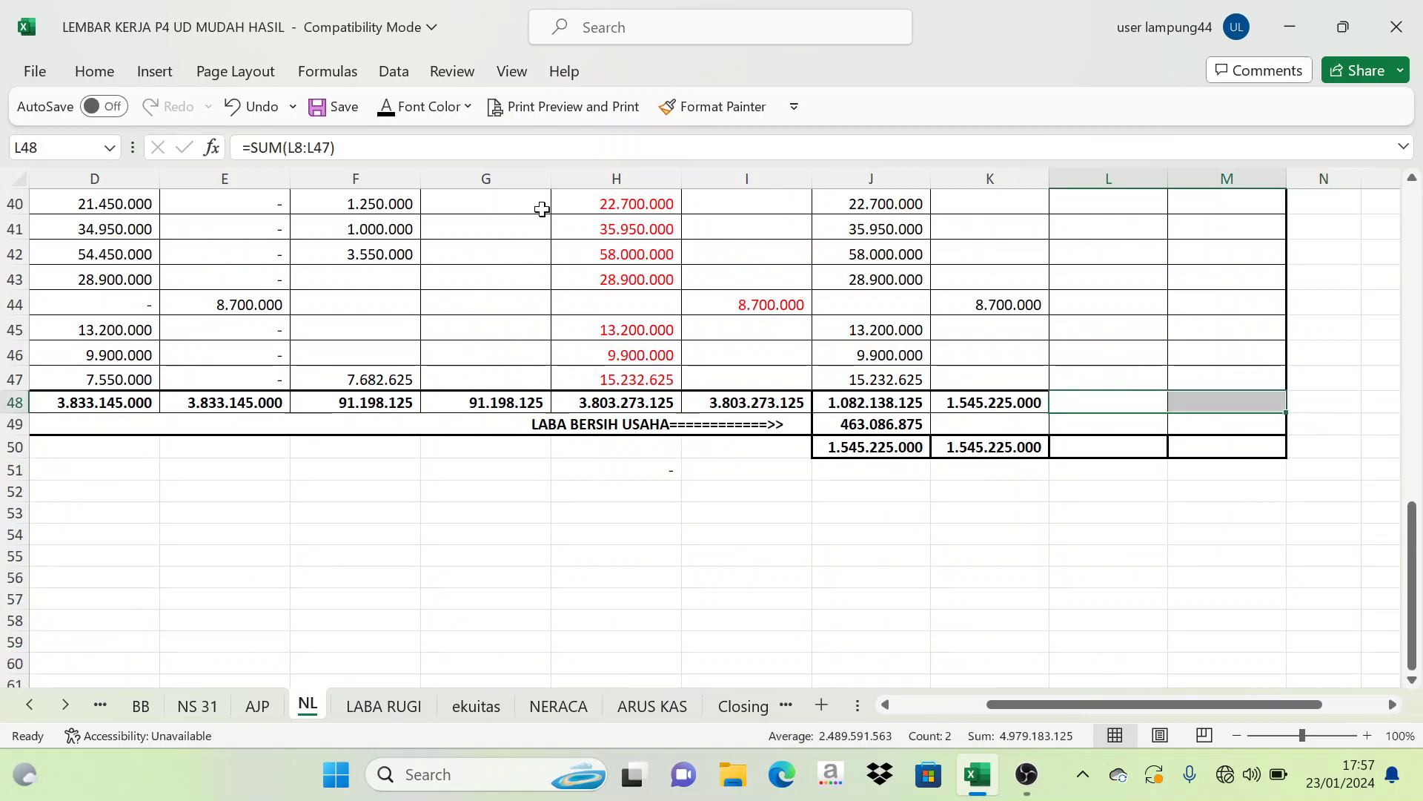
pyautogui.click(383, 117)
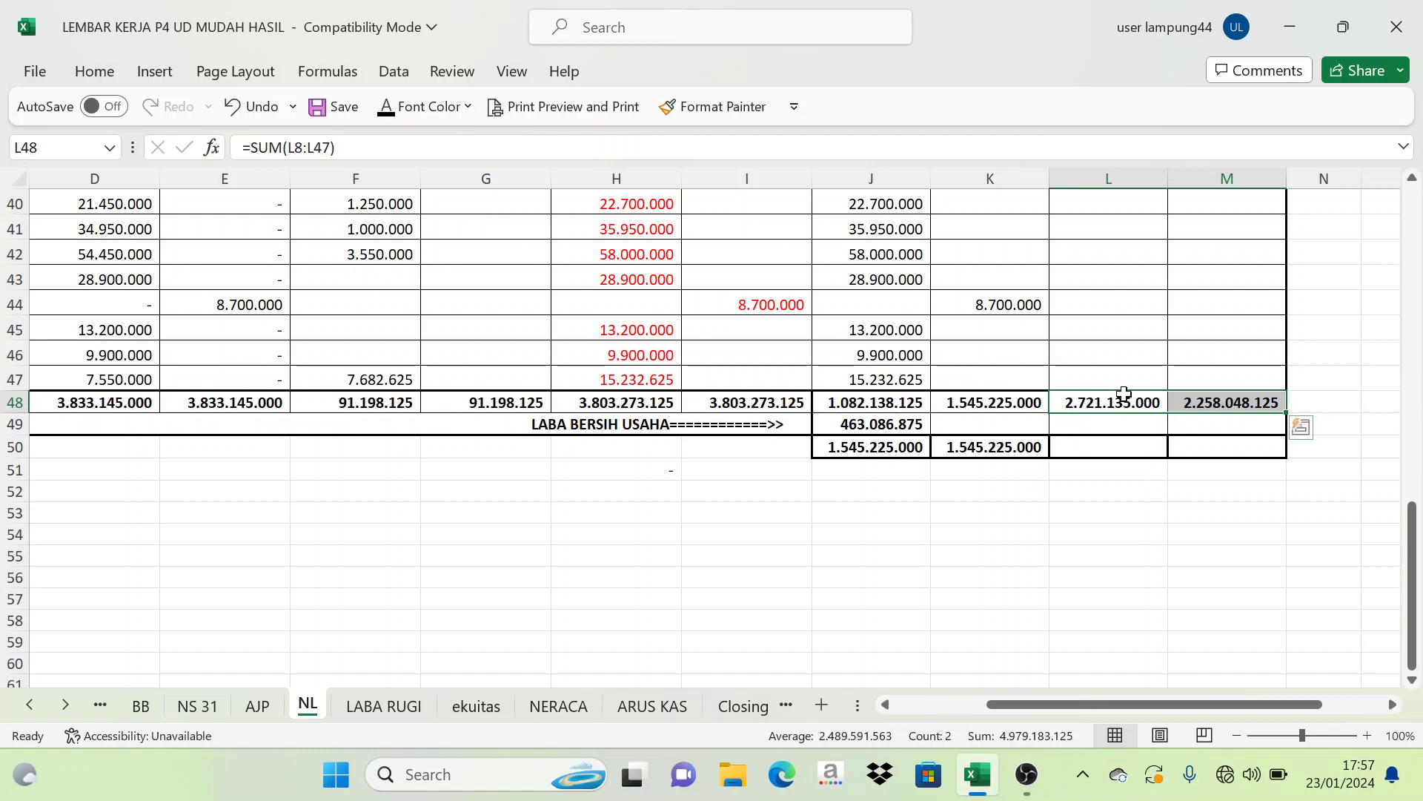
# Check the NERACA totals in L48 and M48 against the debit and credit amounts above them in columns L and M.
pyautogui.click(1216, 403)
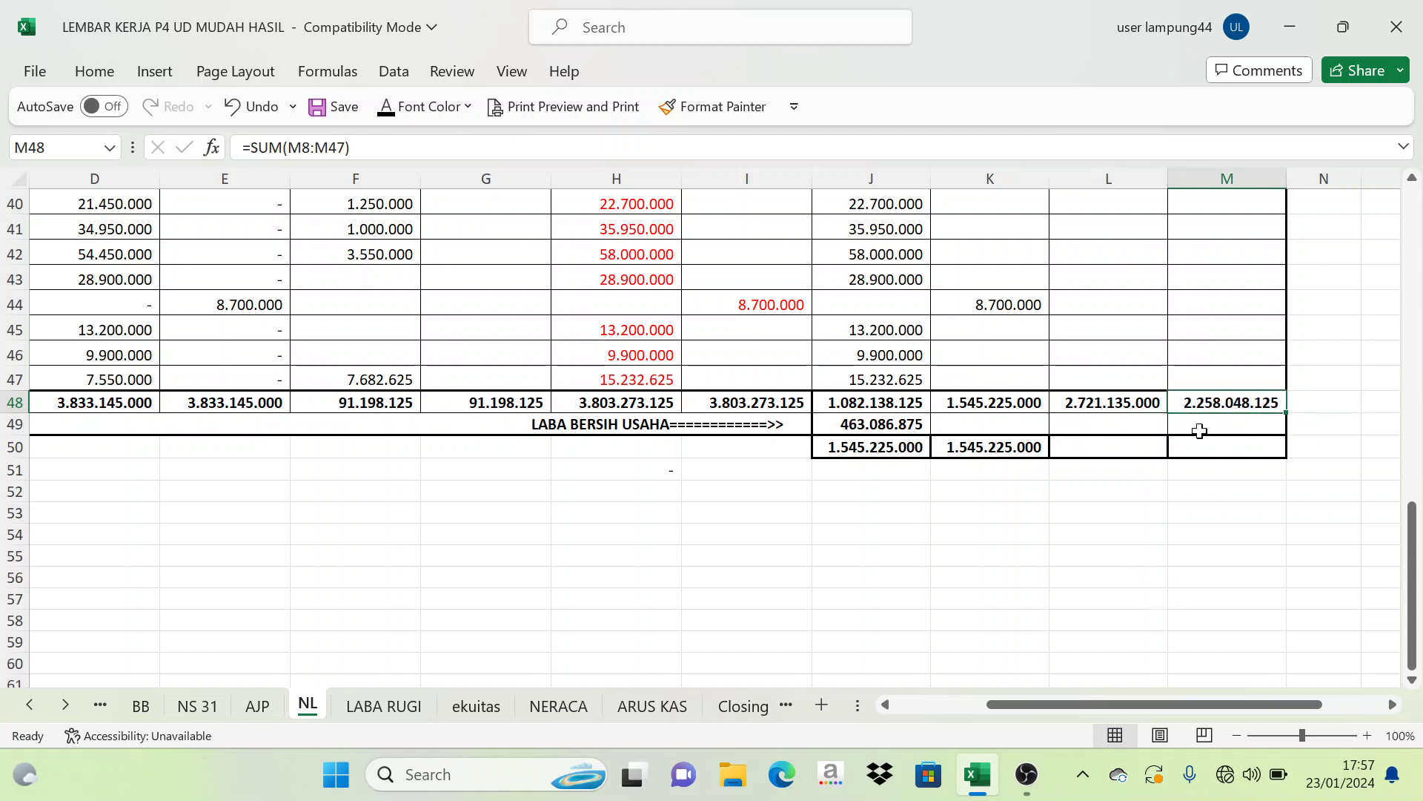
pyautogui.click(1164, 408)
pyautogui.scroll(13, 1164, 420)
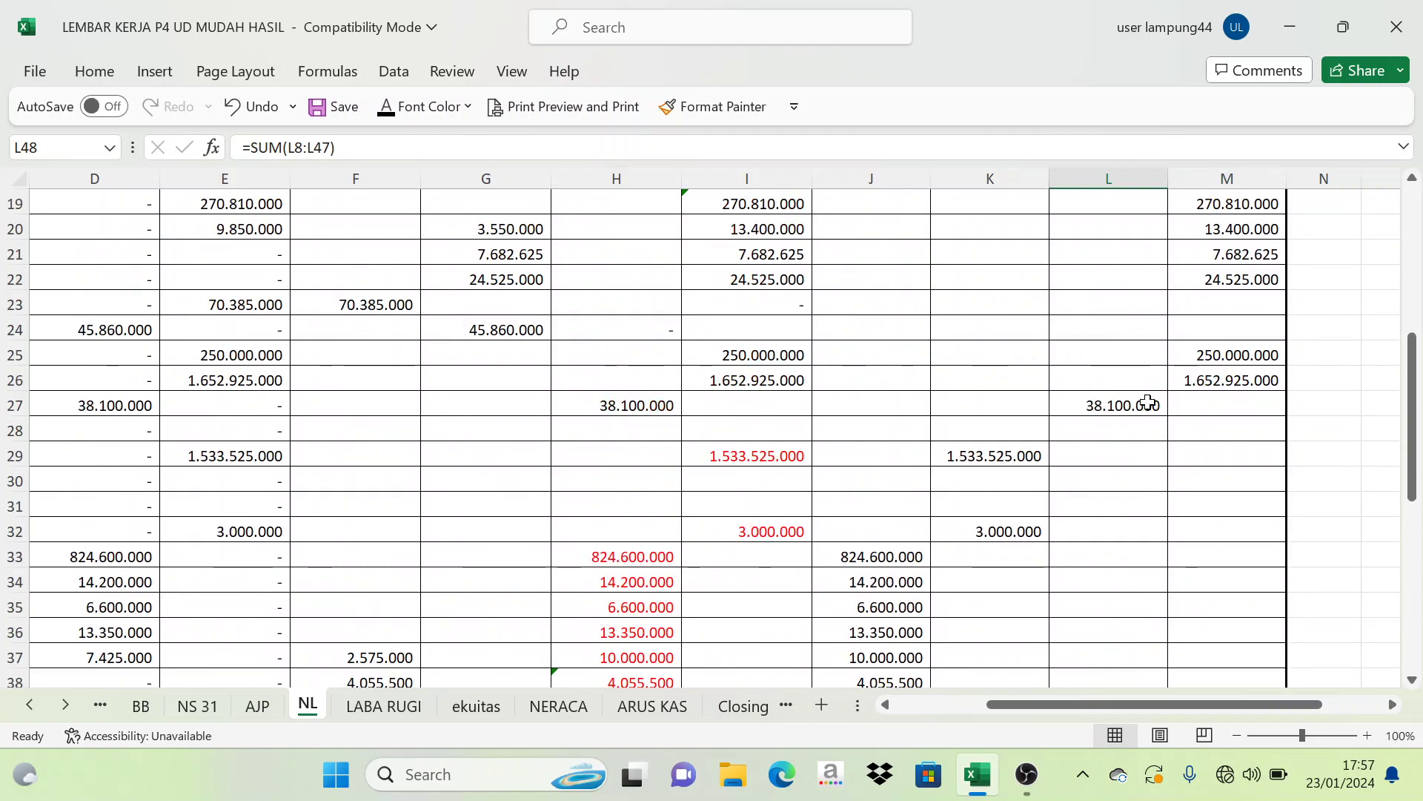
pyautogui.click(1110, 368)
pyautogui.moveTo(1111, 369); pyautogui.dragTo(1143, 667)
pyautogui.scroll(-3, 1118, 626)
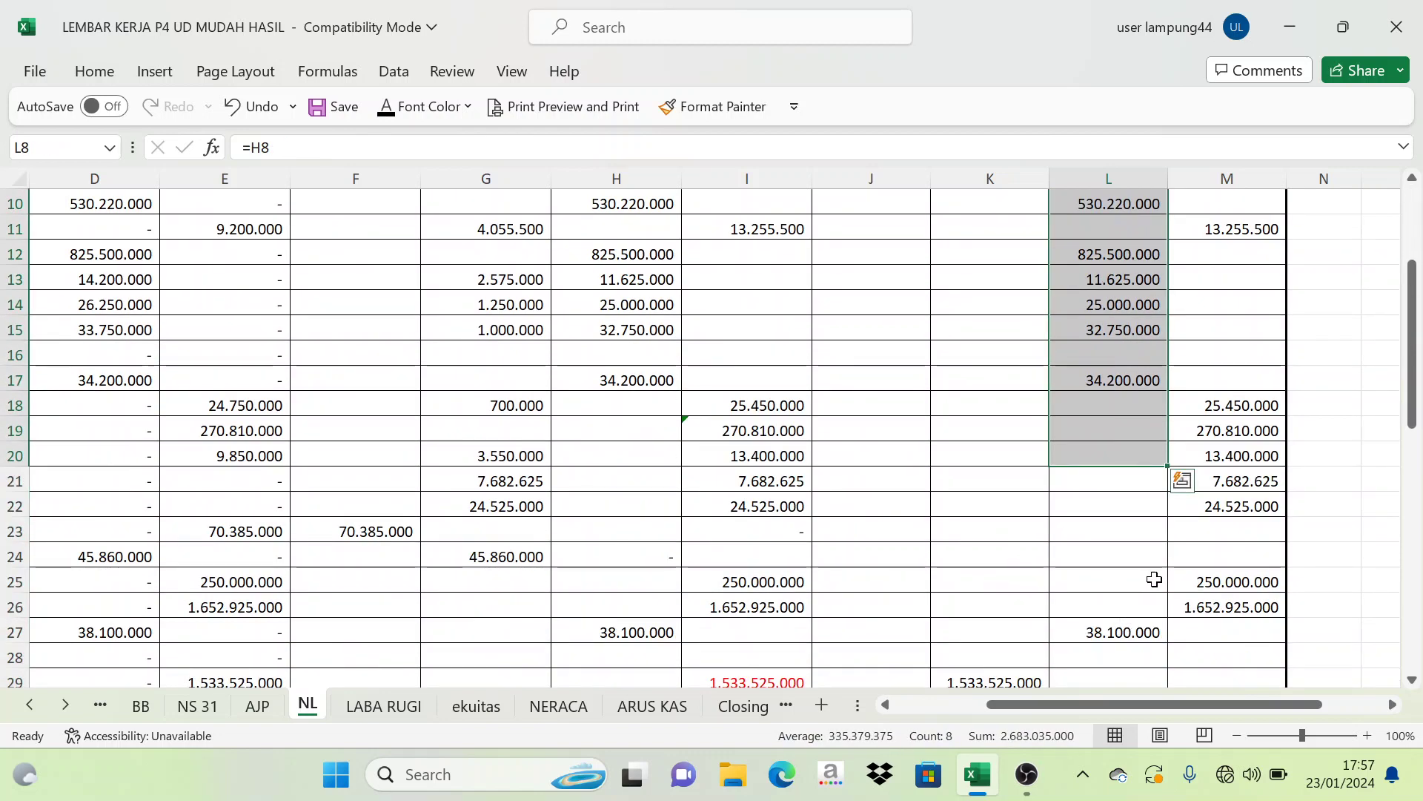
pyautogui.click(1299, 527)
pyautogui.scroll(2, 1172, 342)
pyautogui.moveTo(1244, 305); pyautogui.dragTo(1219, 386)
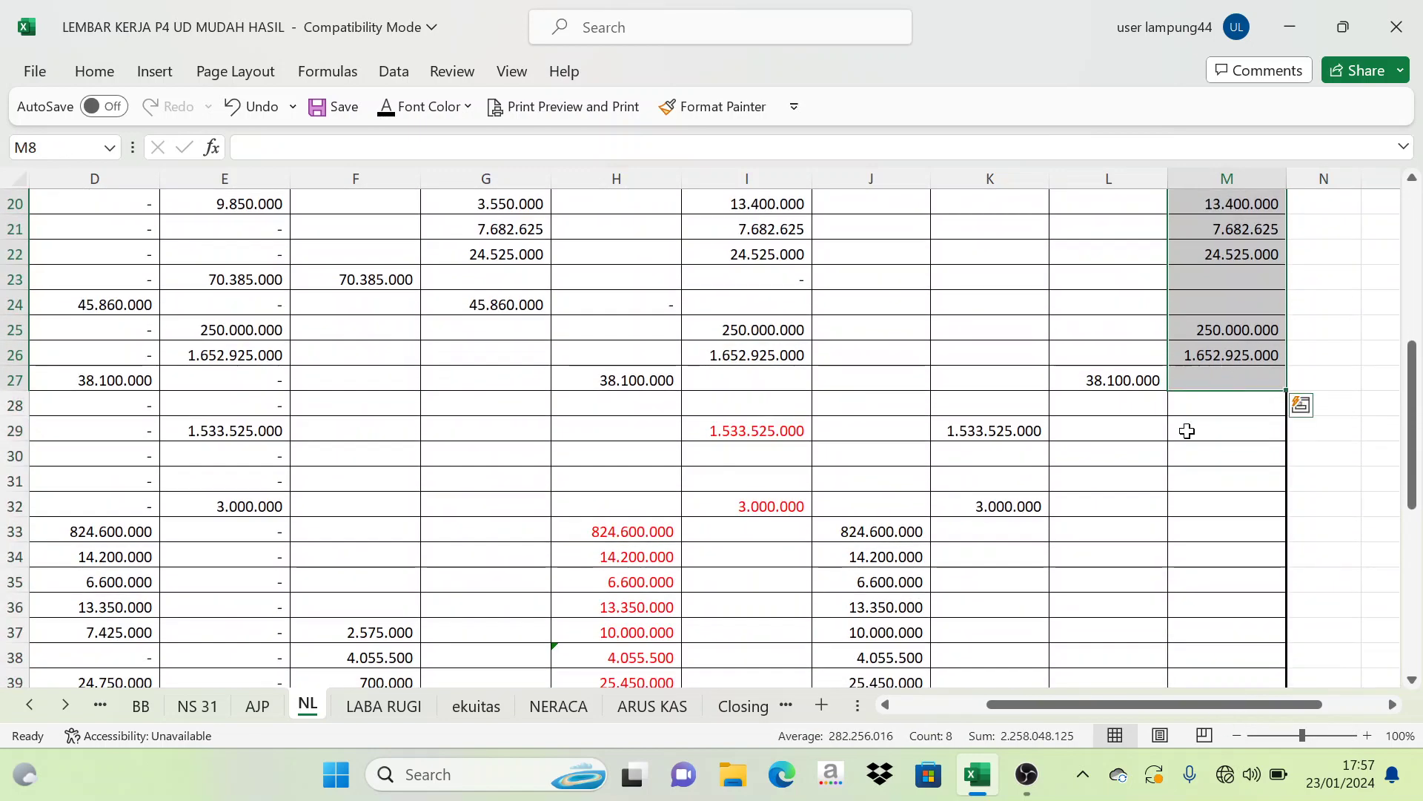
pyautogui.scroll(-5, 1141, 540)
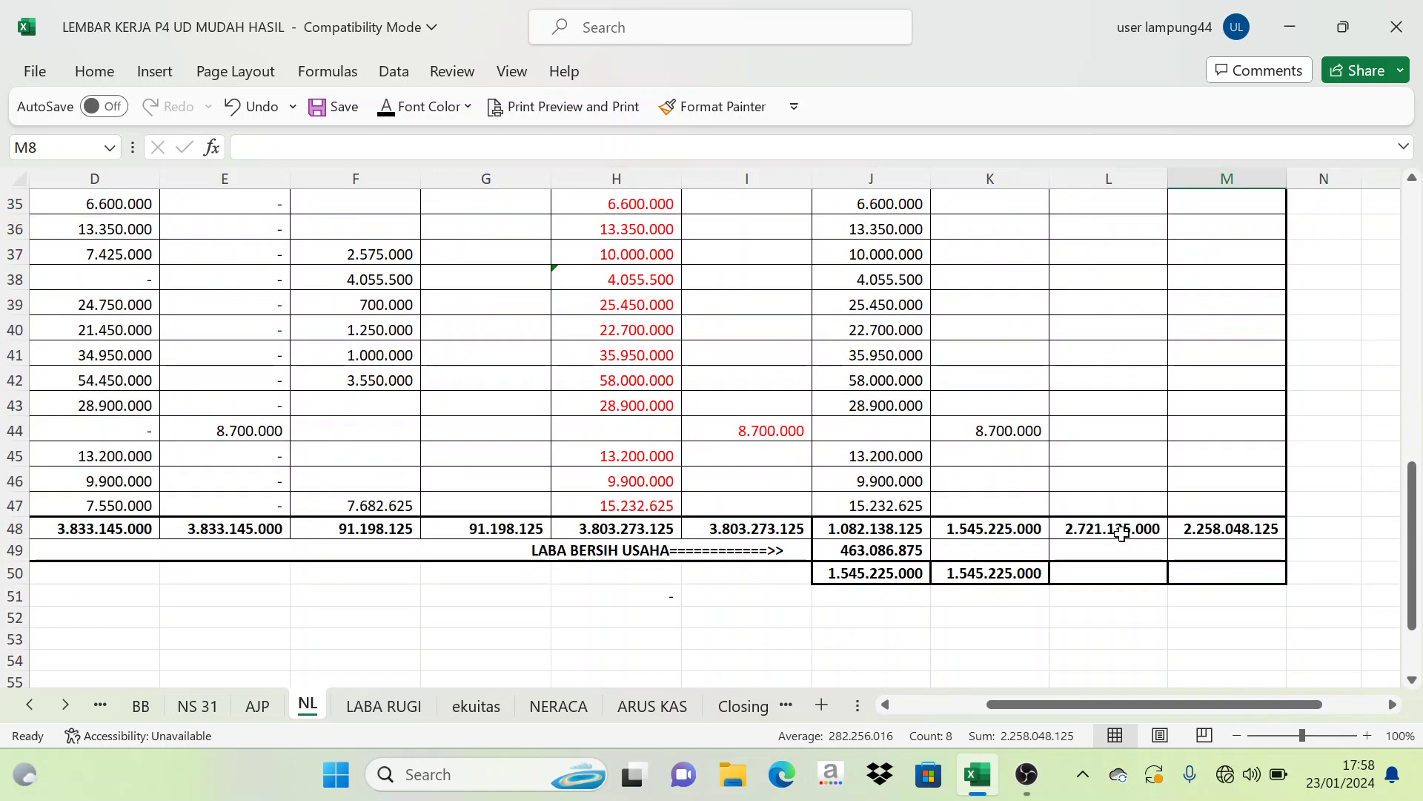
# Compare the NERACA debit and credit totals in row 48 with each other and examine the balancing total cell L50.
pyautogui.click(1114, 528)
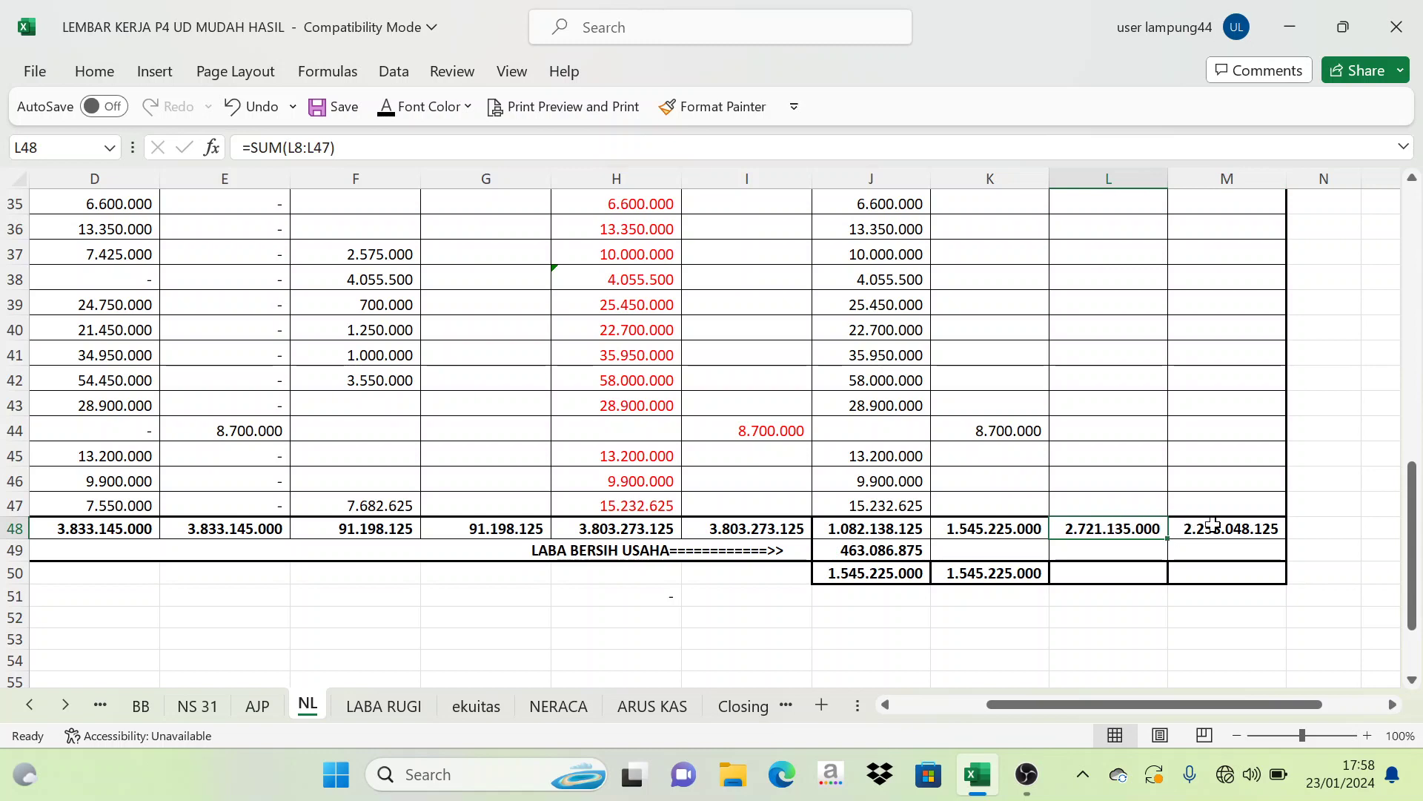
pyautogui.click(1240, 530)
pyautogui.moveTo(1112, 528); pyautogui.dragTo(1223, 552)
pyautogui.click(1123, 579)
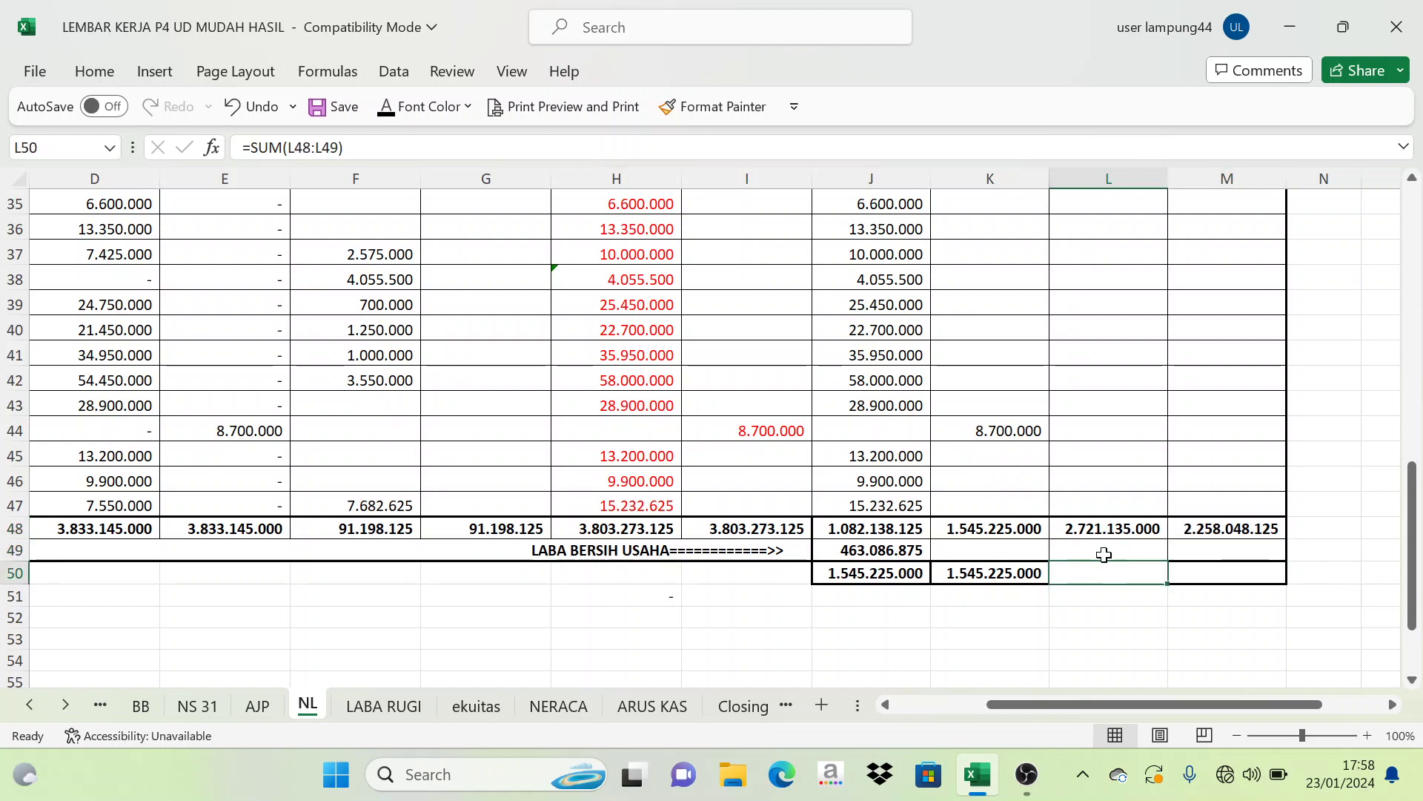
pyautogui.click(1219, 531)
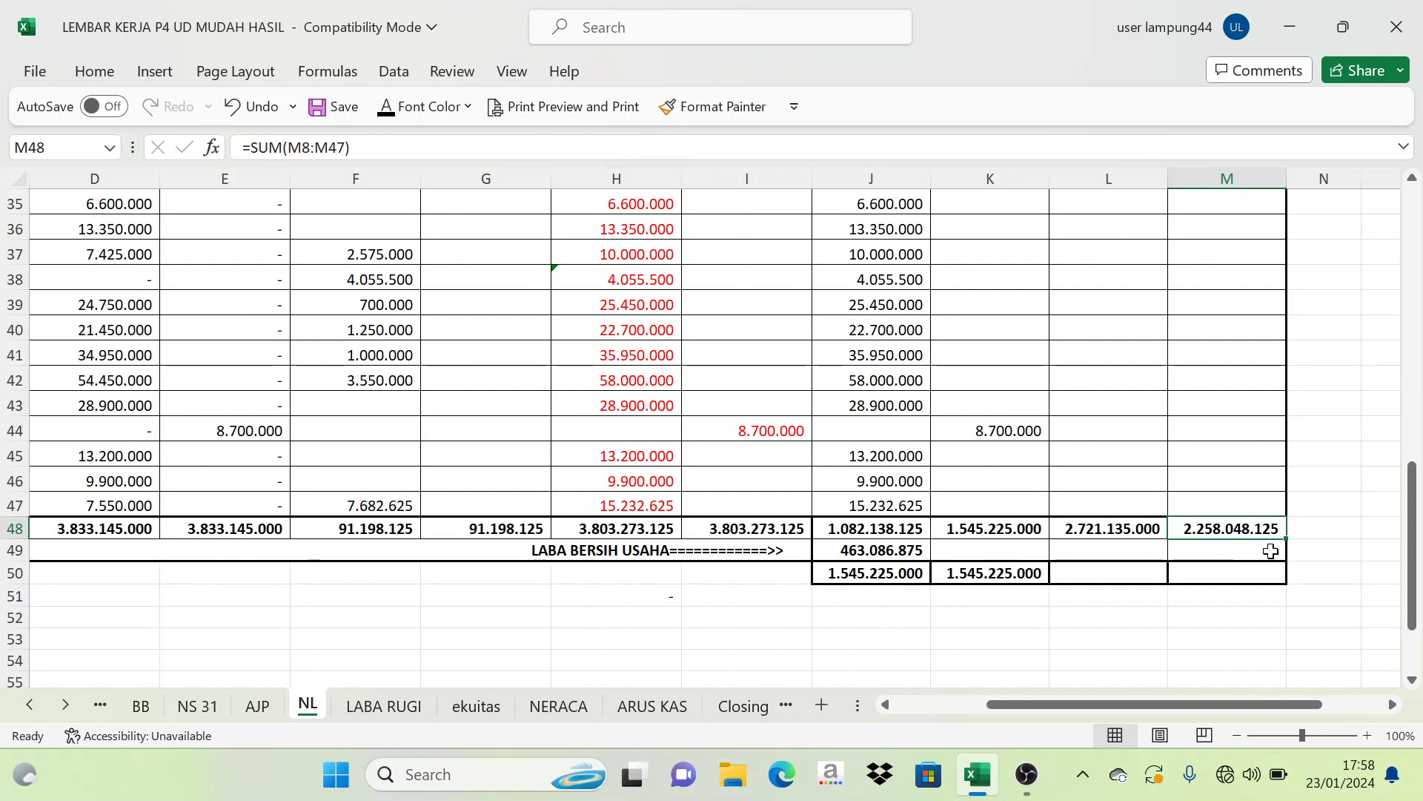
# Apply the Automatic font colour to the NERACA net profit in M49 and compare it with the RUGI LABA net profit in J49.
pyautogui.click(1232, 552)
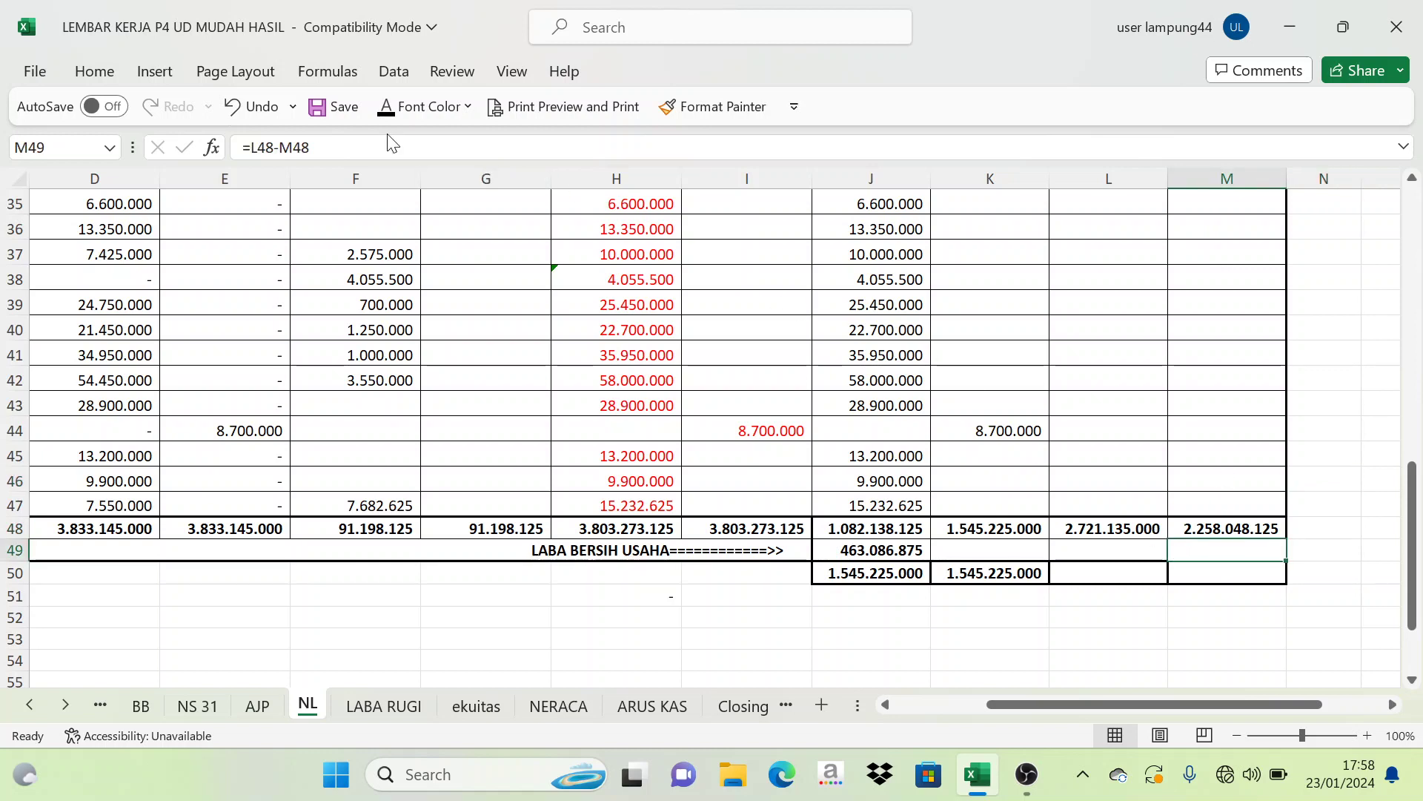
pyautogui.click(386, 106)
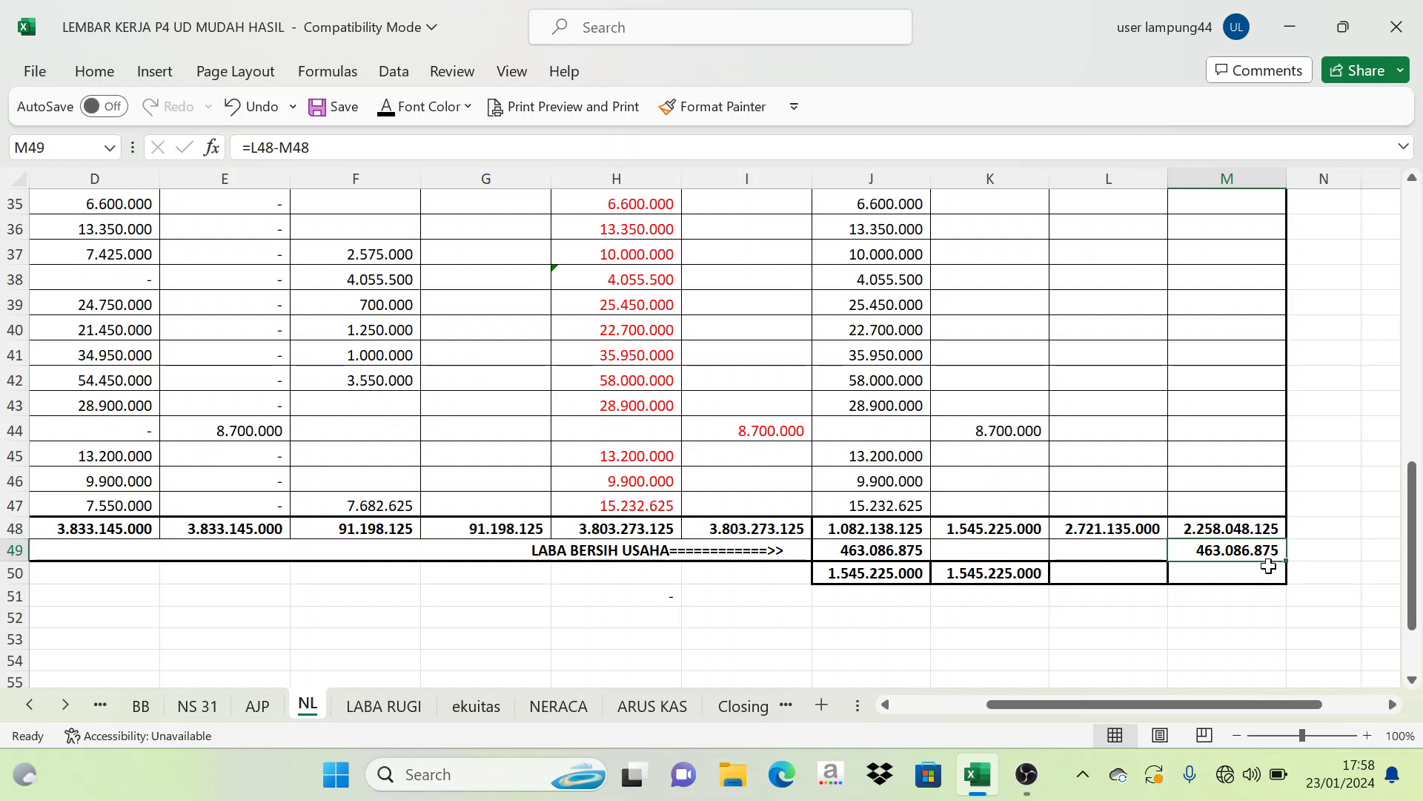
pyautogui.click(914, 548)
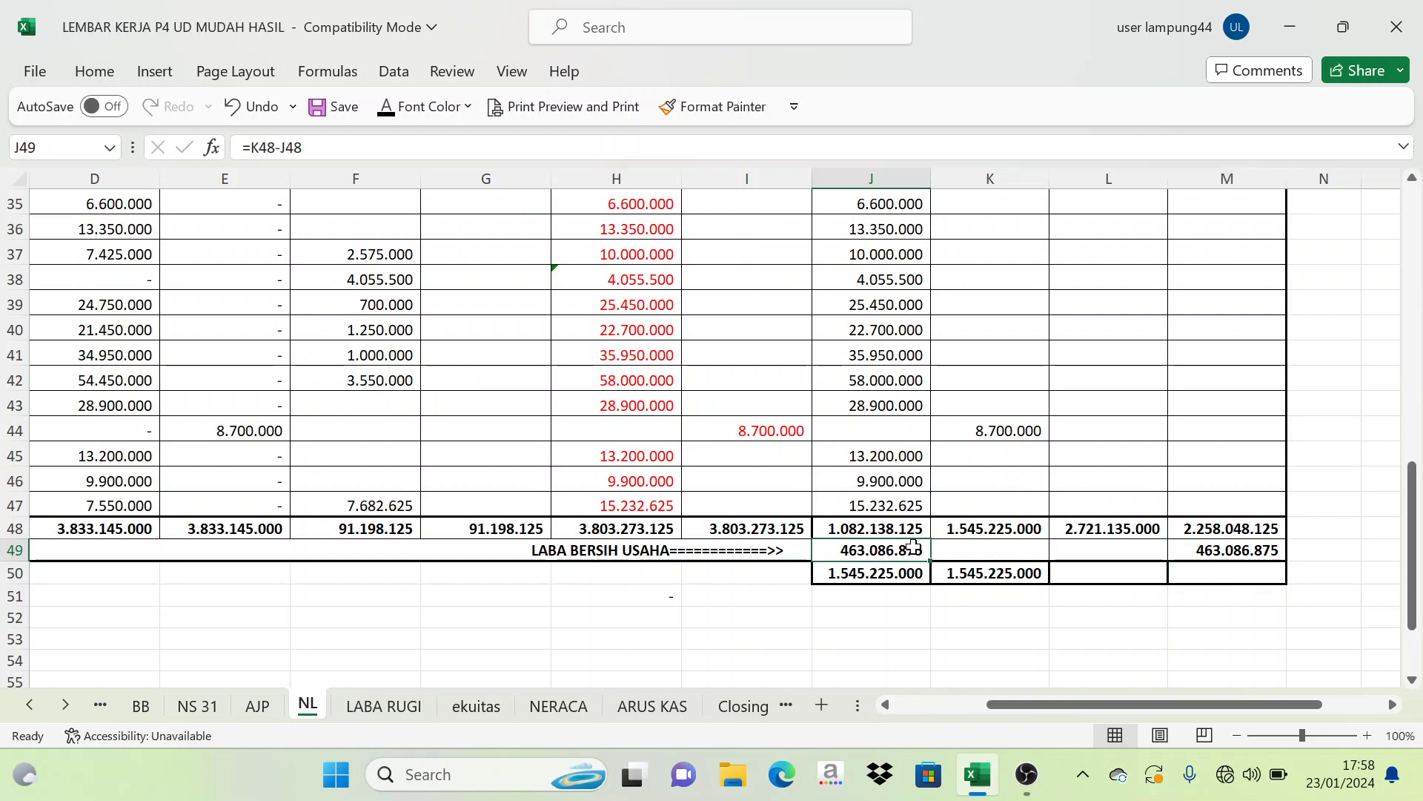
pyautogui.click(1189, 554)
# Check the net profit in J49 and M49 against the differences between the RUGI LABA and NERACA totals in row 48.
pyautogui.click(980, 531)
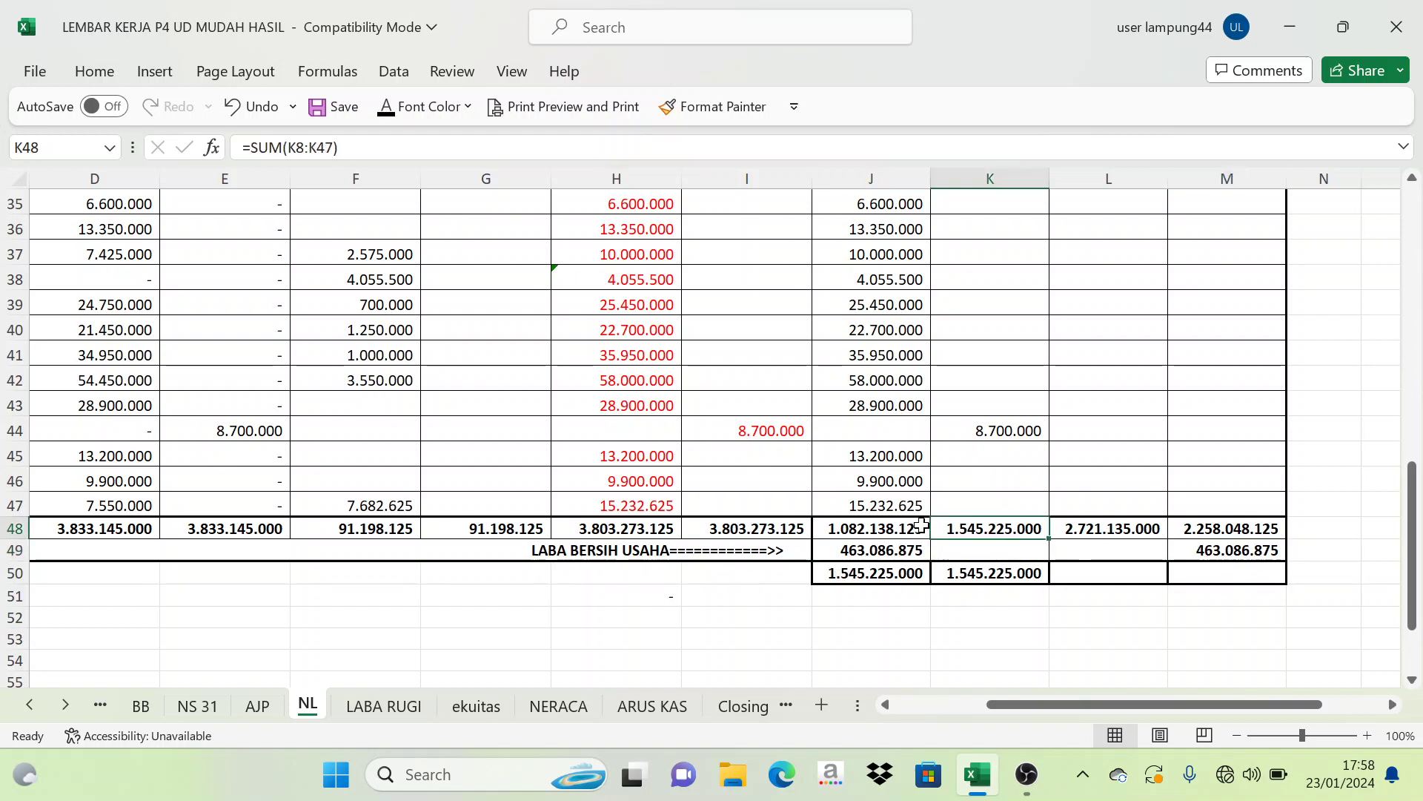
pyautogui.click(897, 528)
pyautogui.click(886, 552)
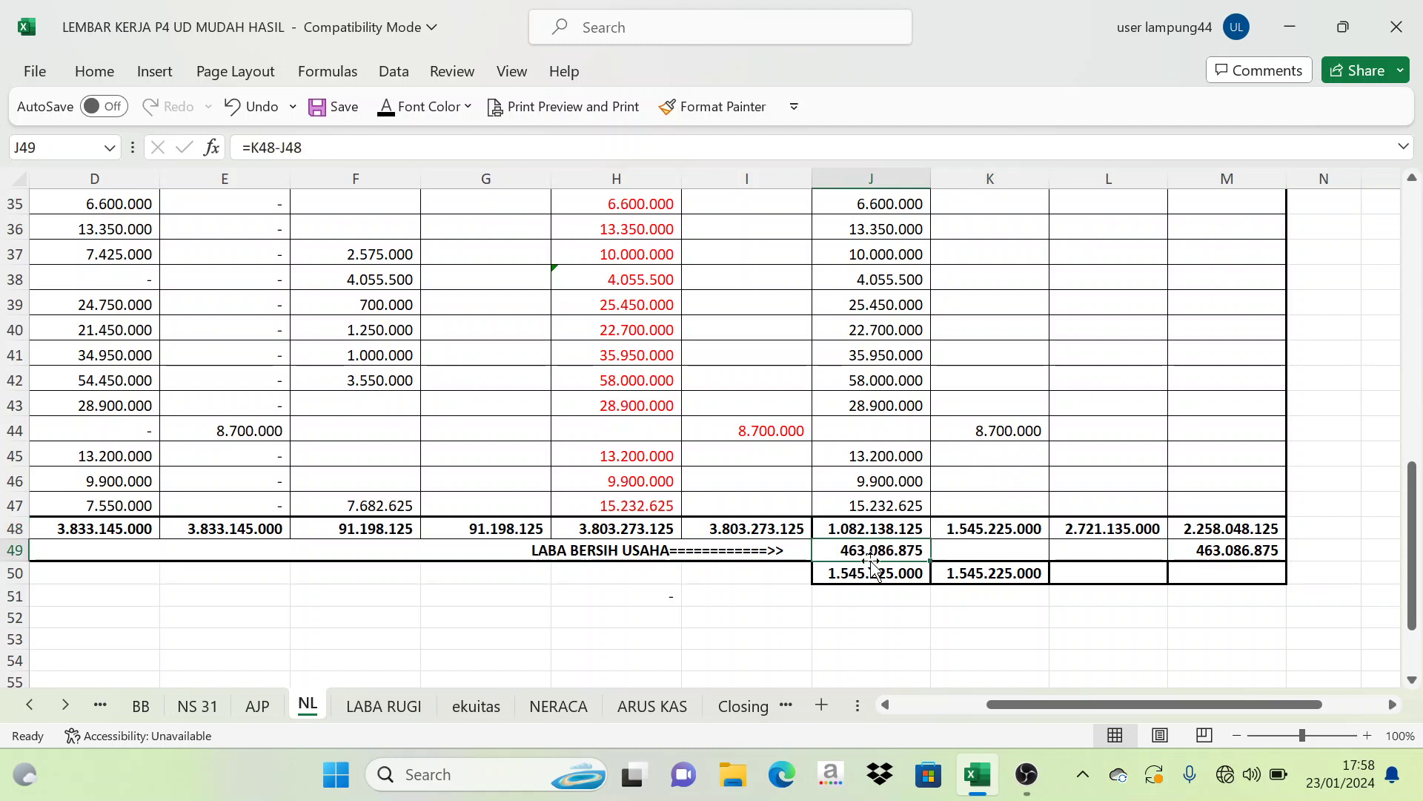
pyautogui.click(1112, 529)
pyautogui.click(1213, 528)
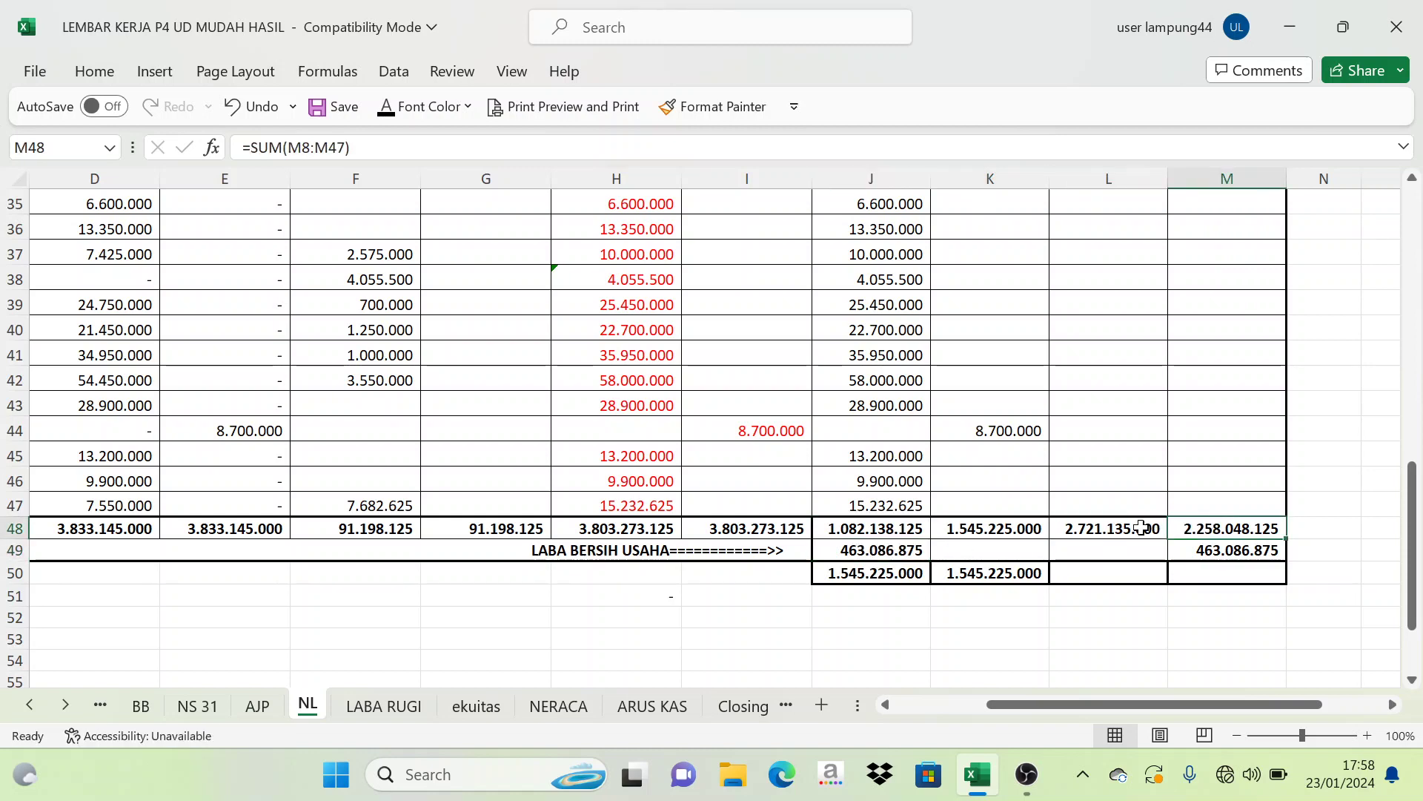
pyautogui.click(1141, 527)
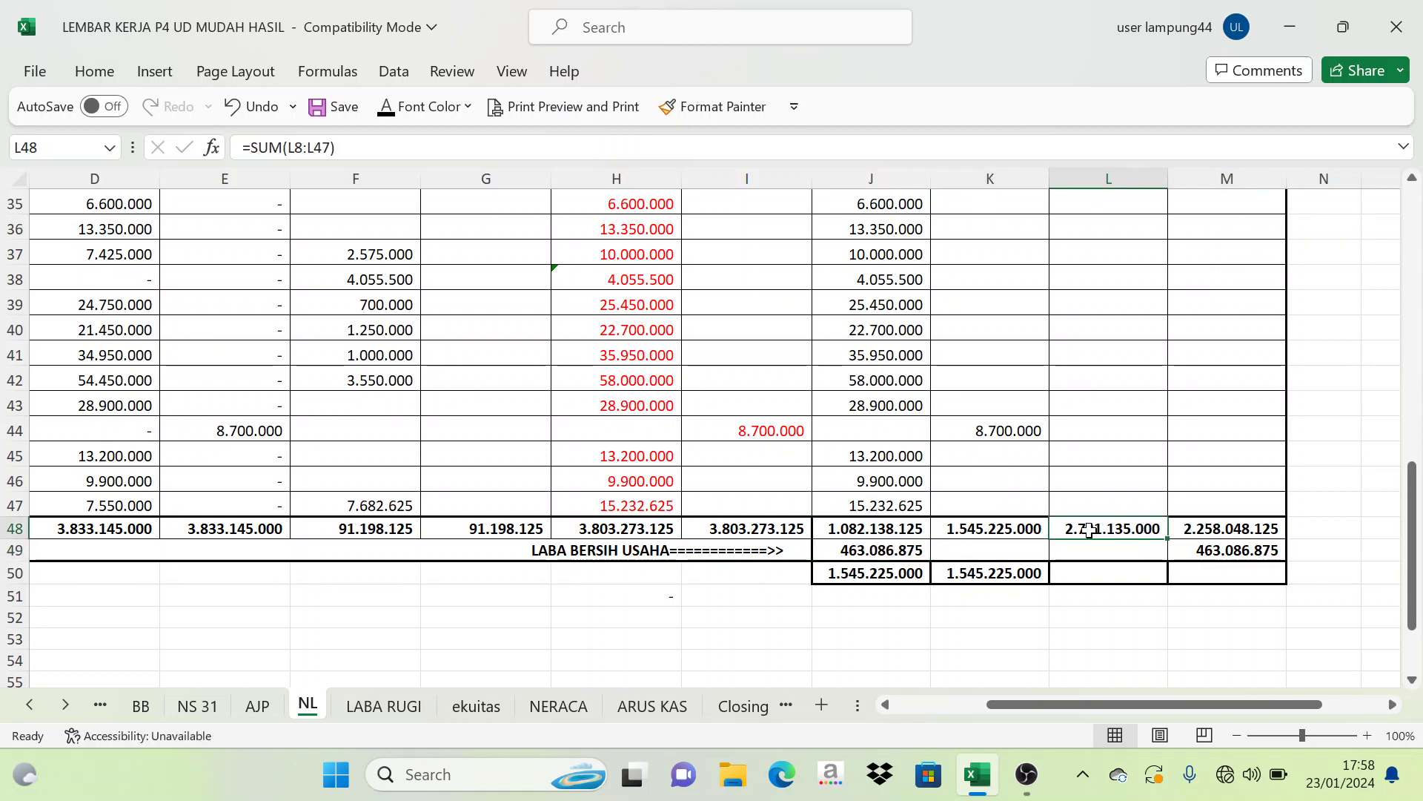
pyautogui.click(1241, 527)
pyautogui.click(1236, 552)
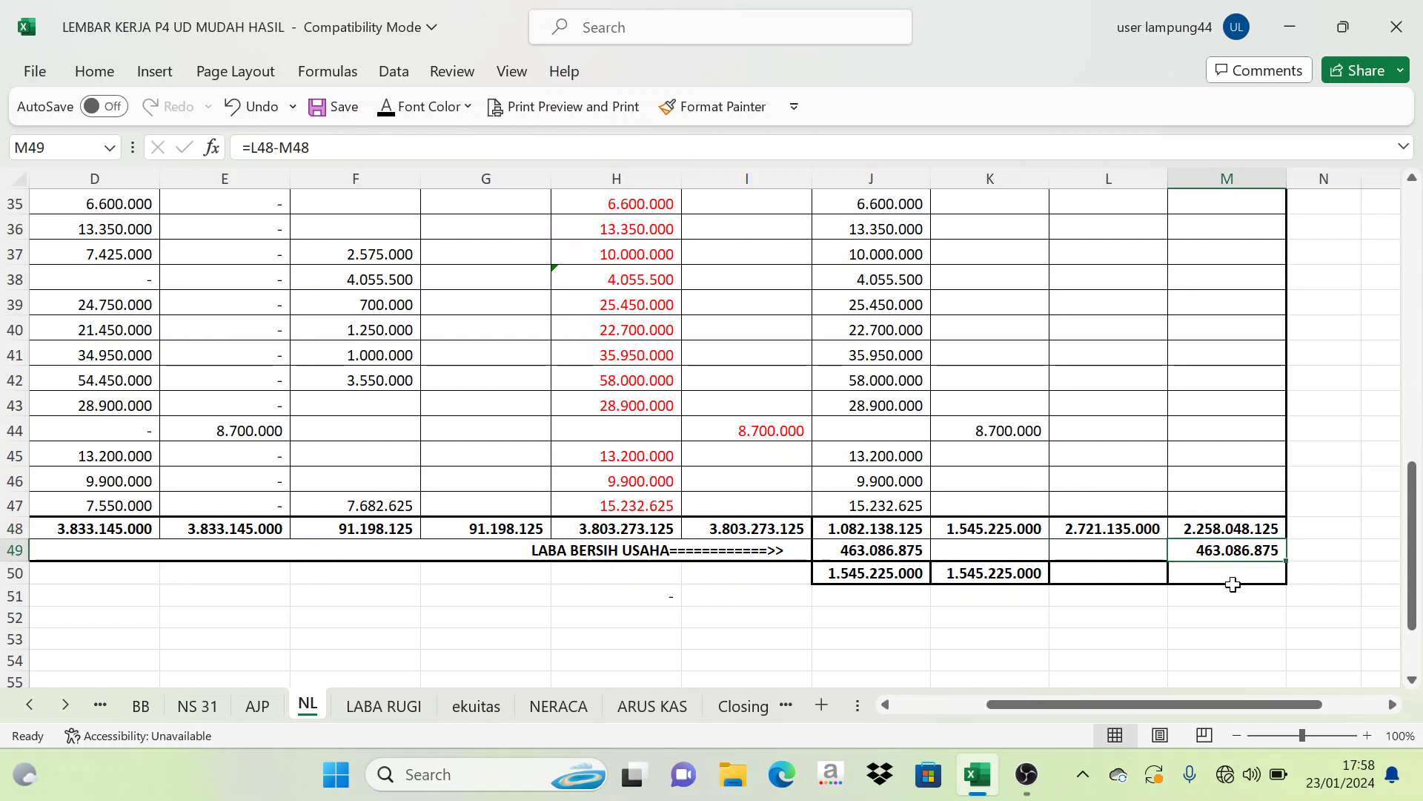
# Apply the Automatic font colour to the NERACA balancing totals in L50:M50.
pyautogui.moveTo(1208, 527); pyautogui.dragTo(1219, 572)
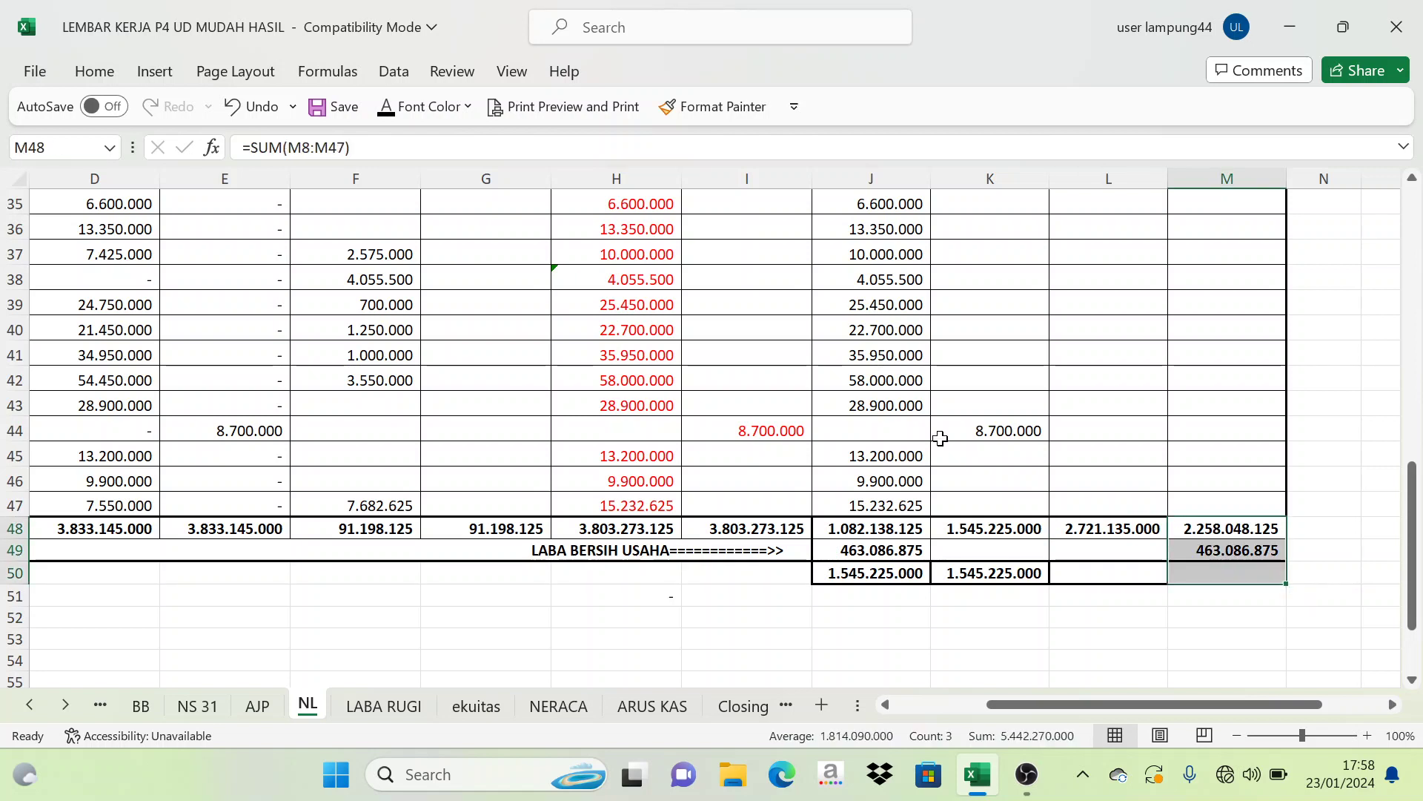
pyautogui.hotkey('alt', '=')
pyautogui.click(1102, 572)
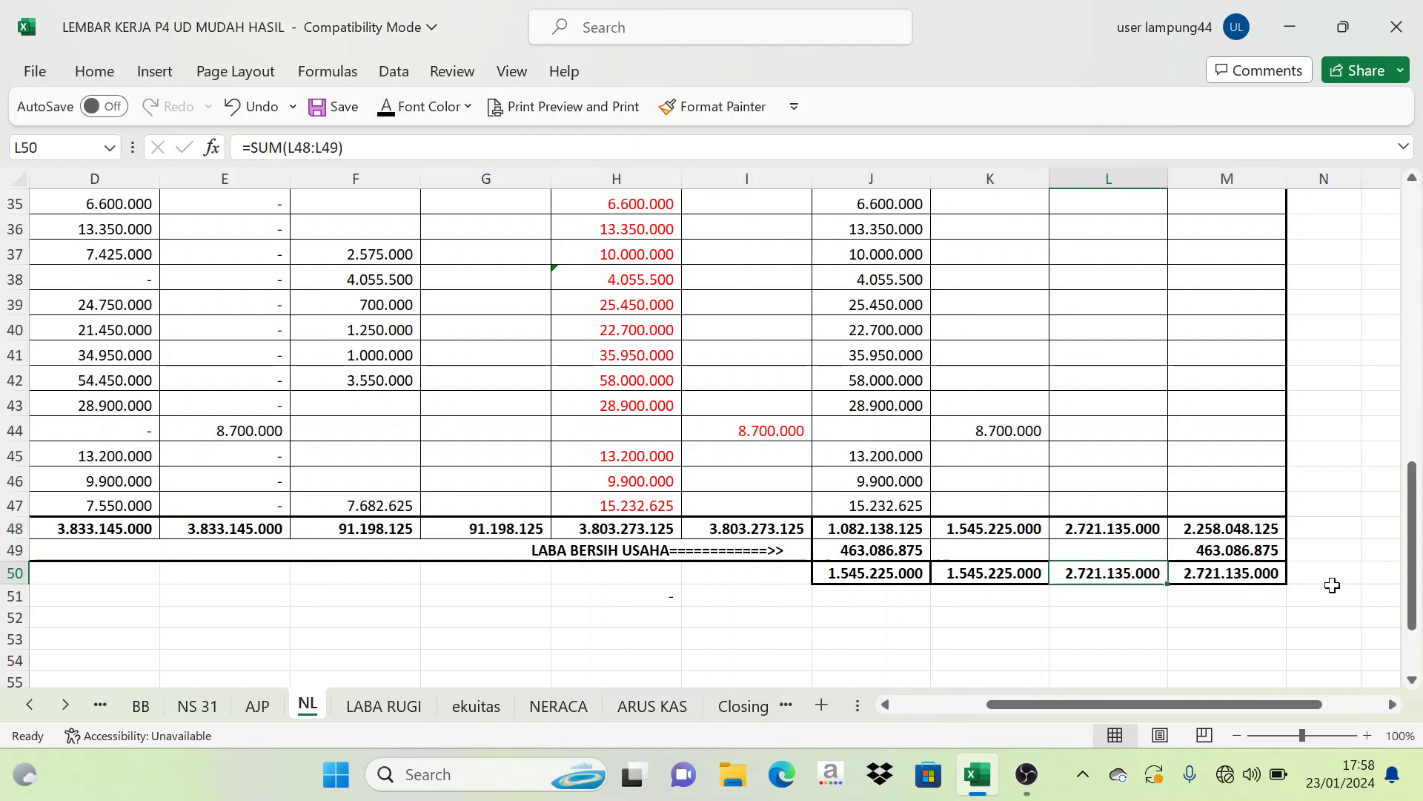
# Review the RUGI LABA and NERACA totals in row 48, the balancing total M50, and the matching net profit cells J49 and M49.
pyautogui.click(1176, 432)
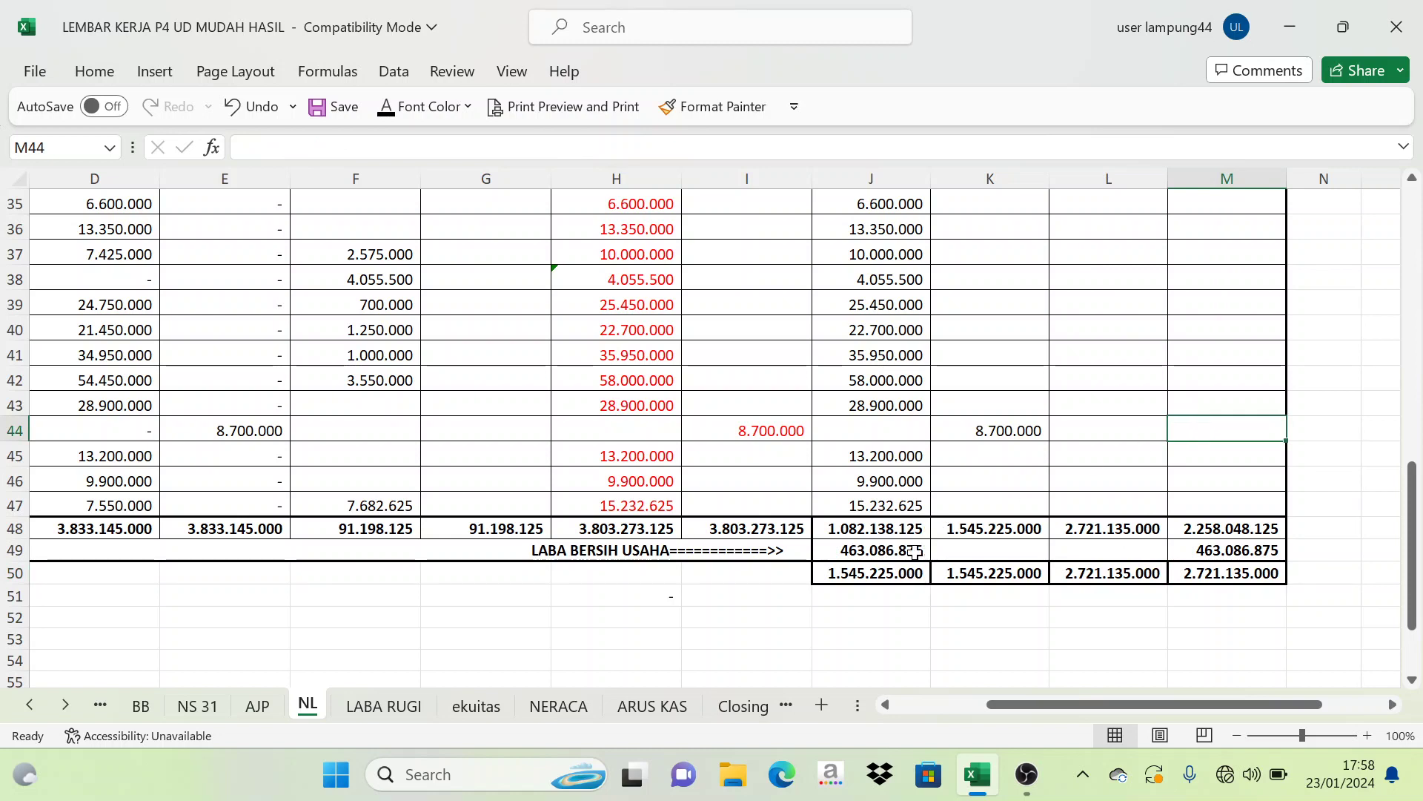
pyautogui.click(991, 532)
pyautogui.press('Left')
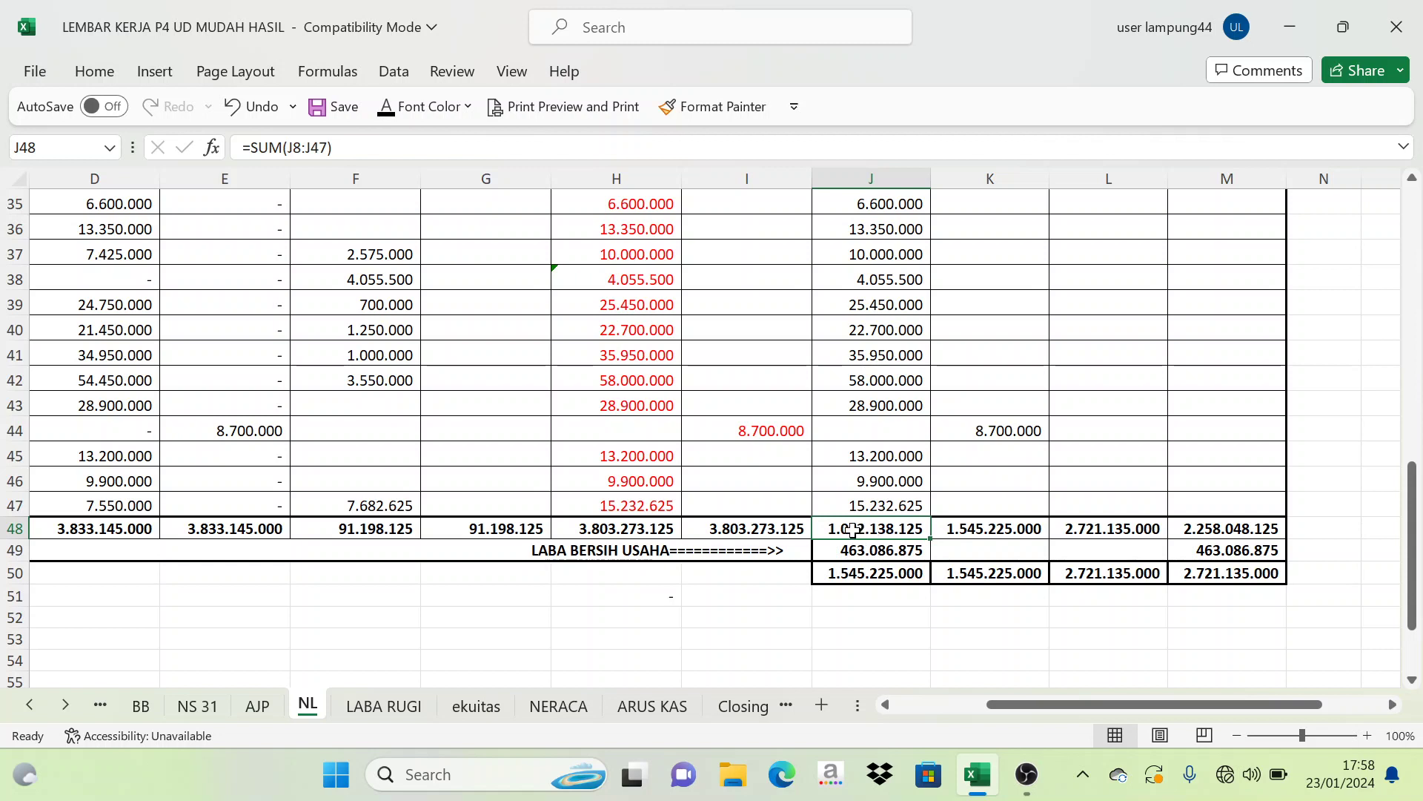
pyautogui.click(1116, 530)
pyautogui.click(1213, 534)
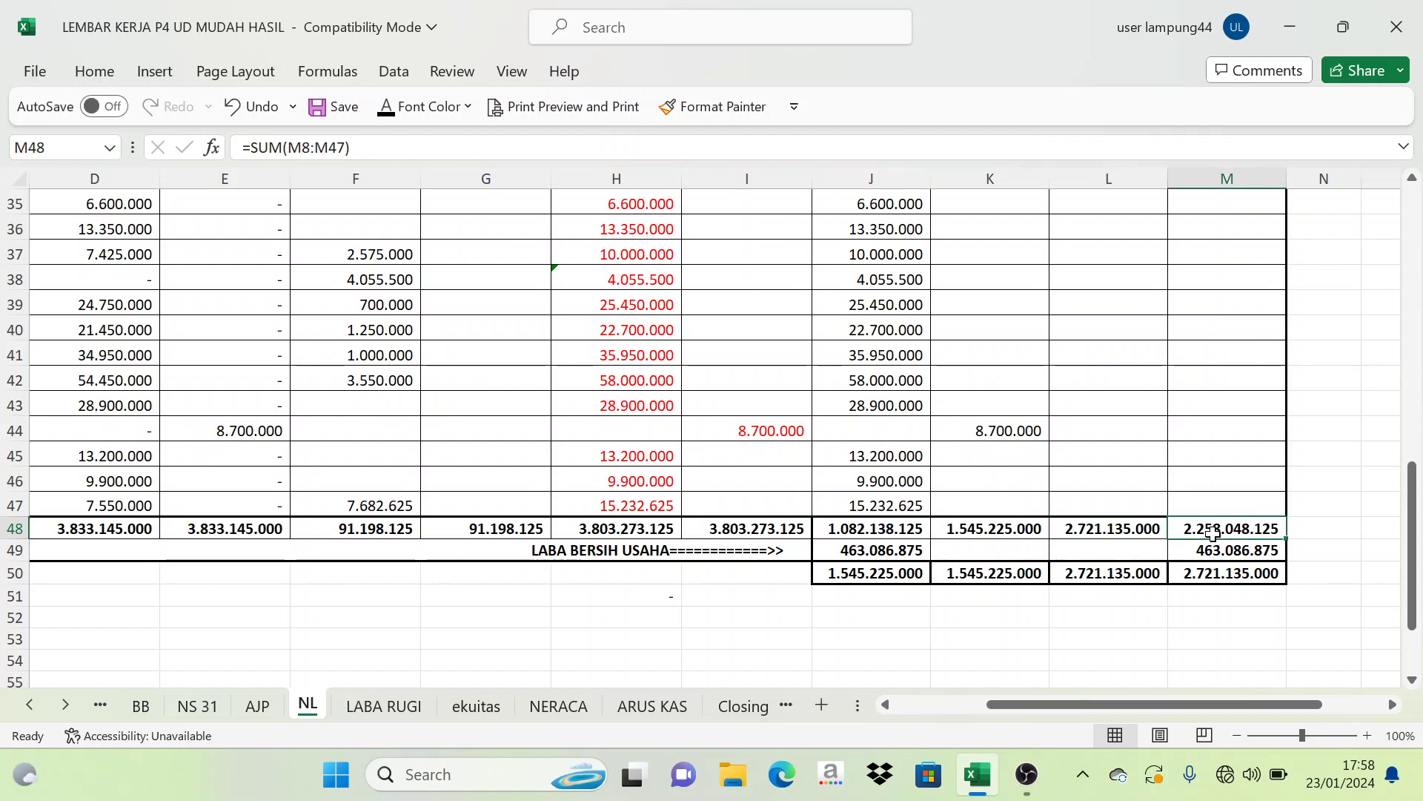
pyautogui.click(1214, 567)
pyautogui.click(957, 552)
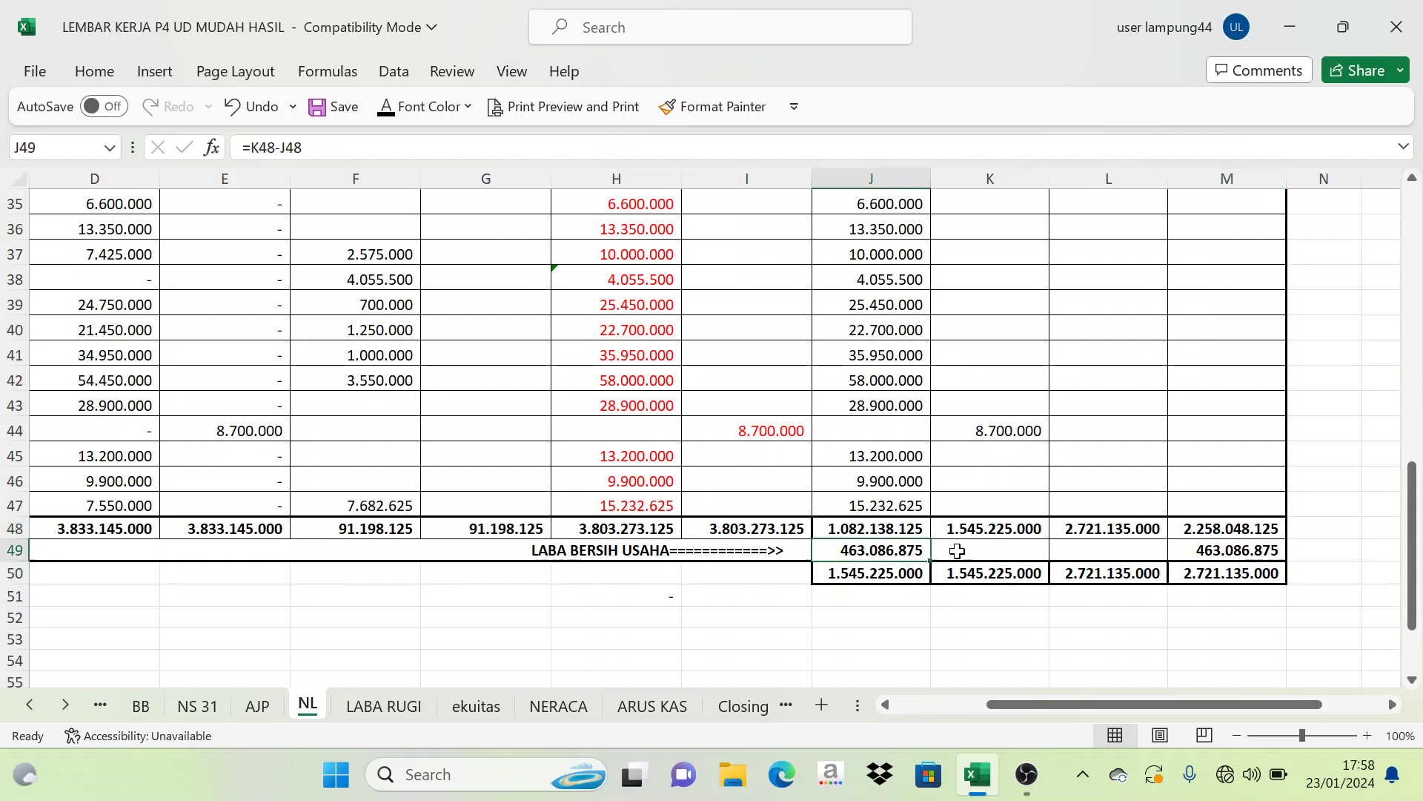
pyautogui.click(1206, 545)
pyautogui.click(941, 556)
pyautogui.click(1219, 552)
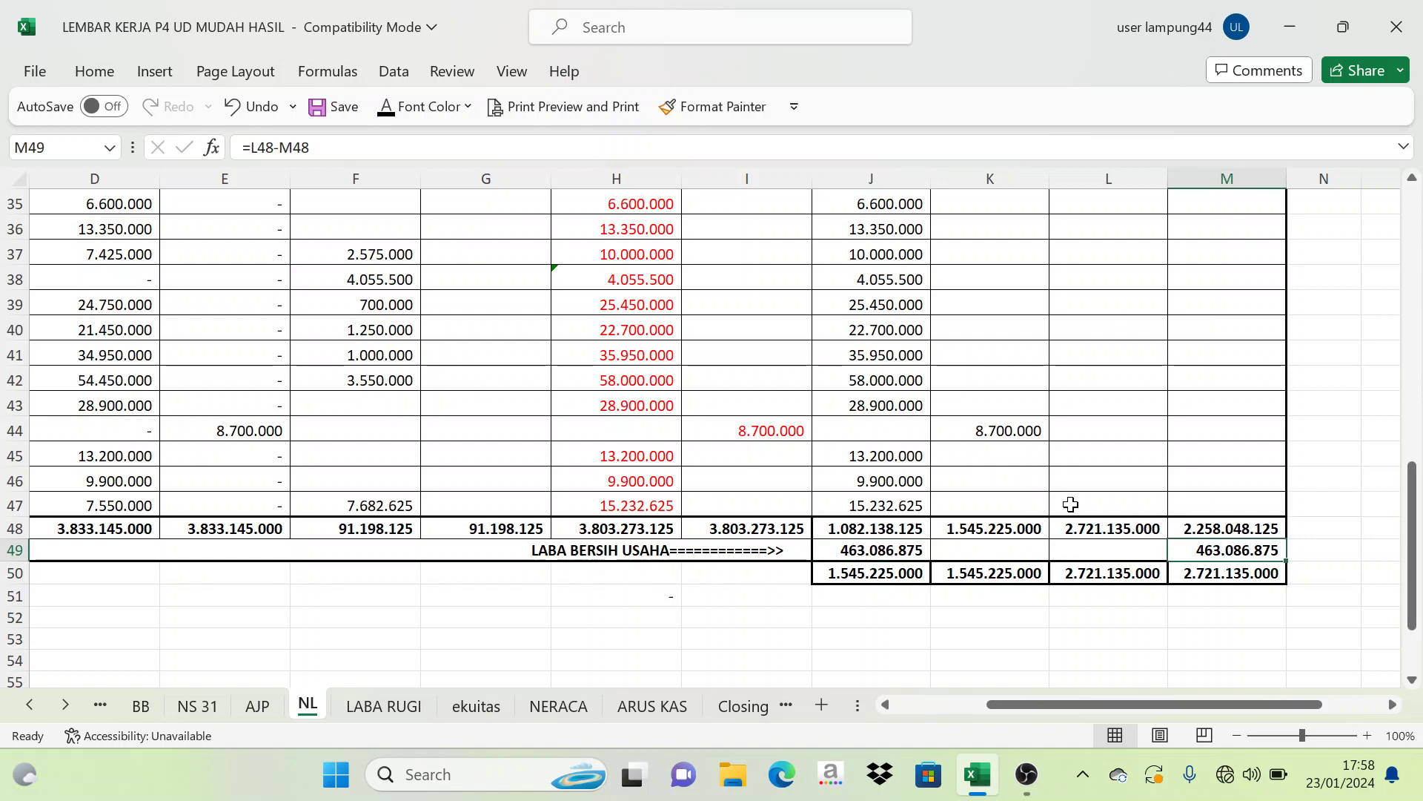
pyautogui.scroll(11, 1067, 499)
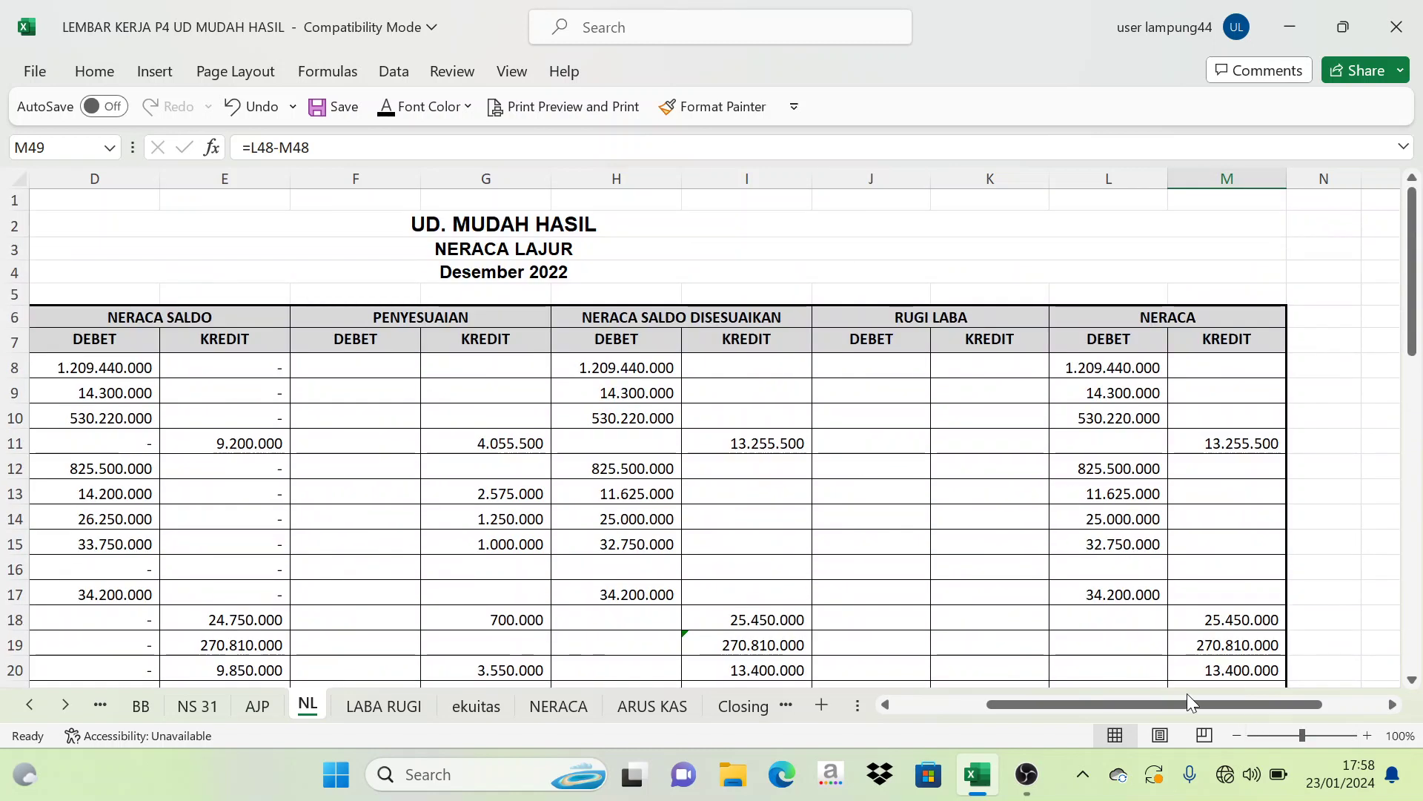
pyautogui.moveTo(1190, 700); pyautogui.dragTo(1101, 700)
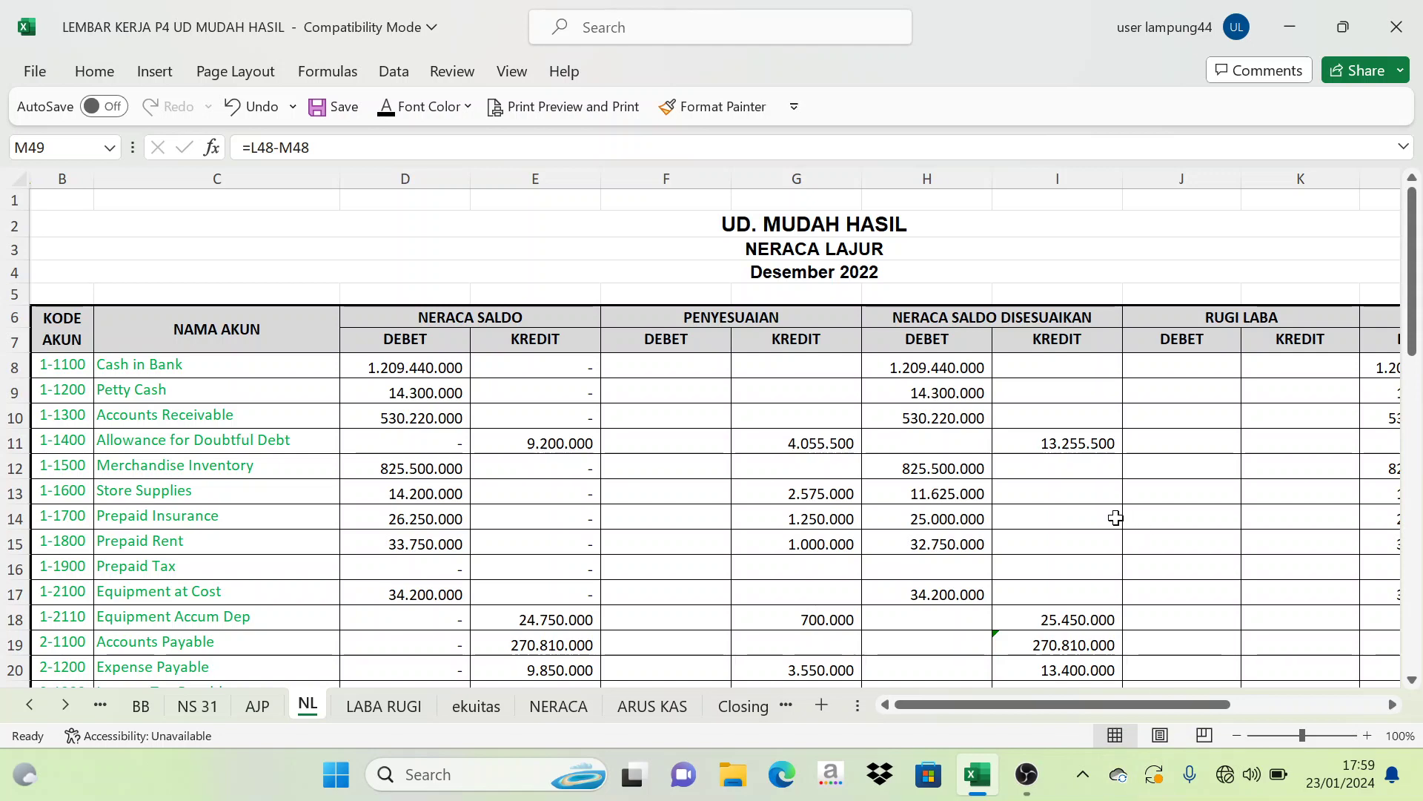
pyautogui.hotkey('alt', 'Tab')
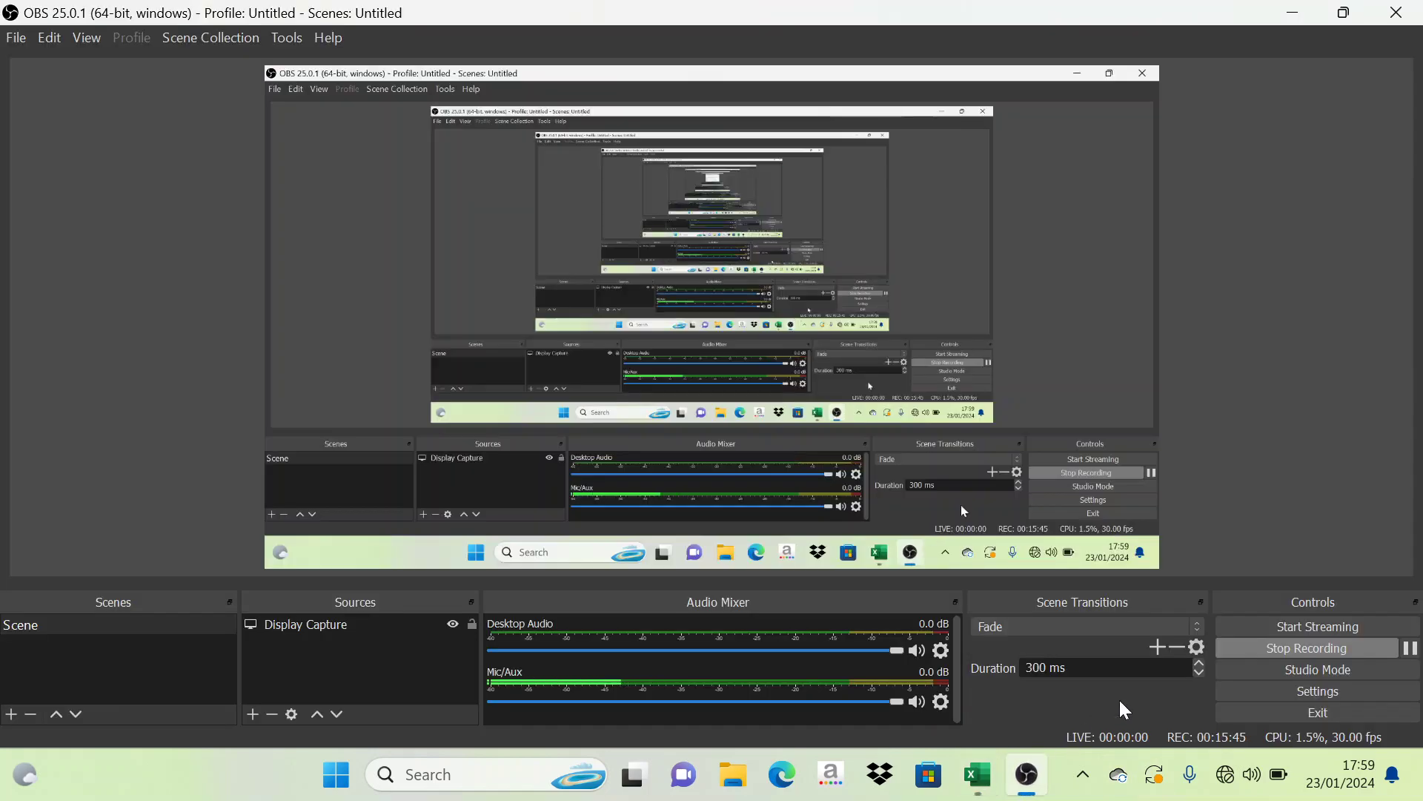